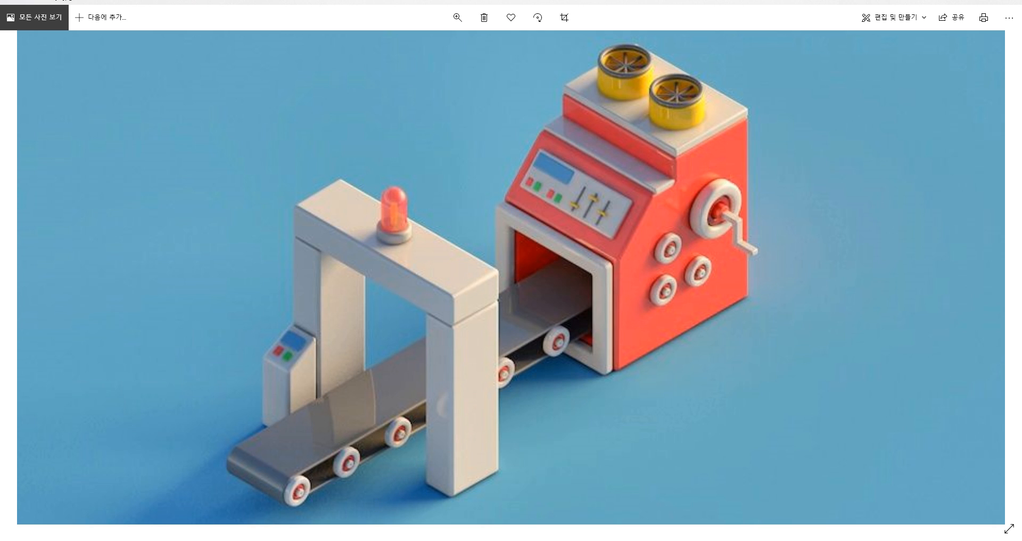
Switch from the reference image to Cinema 4D and add a cube to the empty scene
{"action": "mouse_move", "coordinate": [344, 540]}
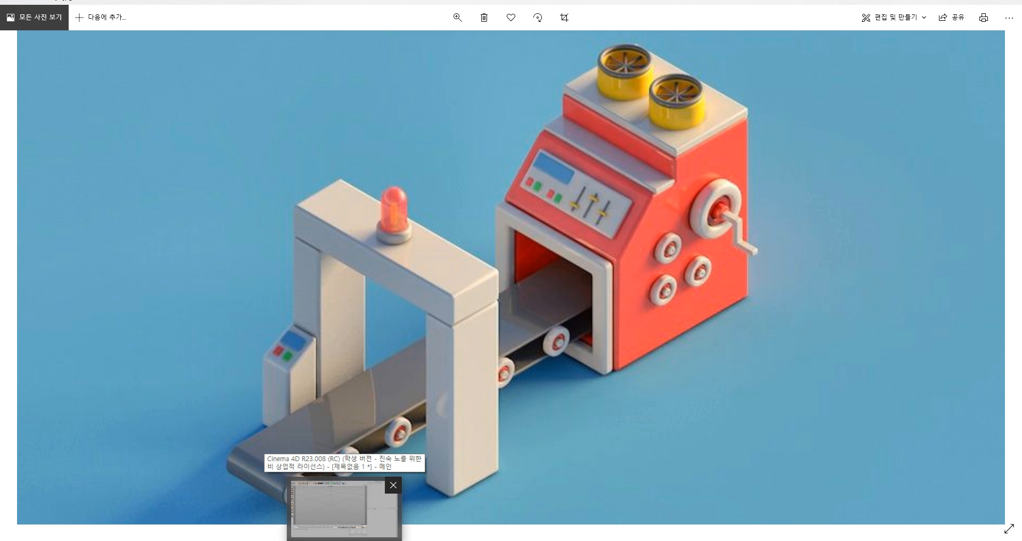
{"action": "left_click", "coordinate": [344, 509]}
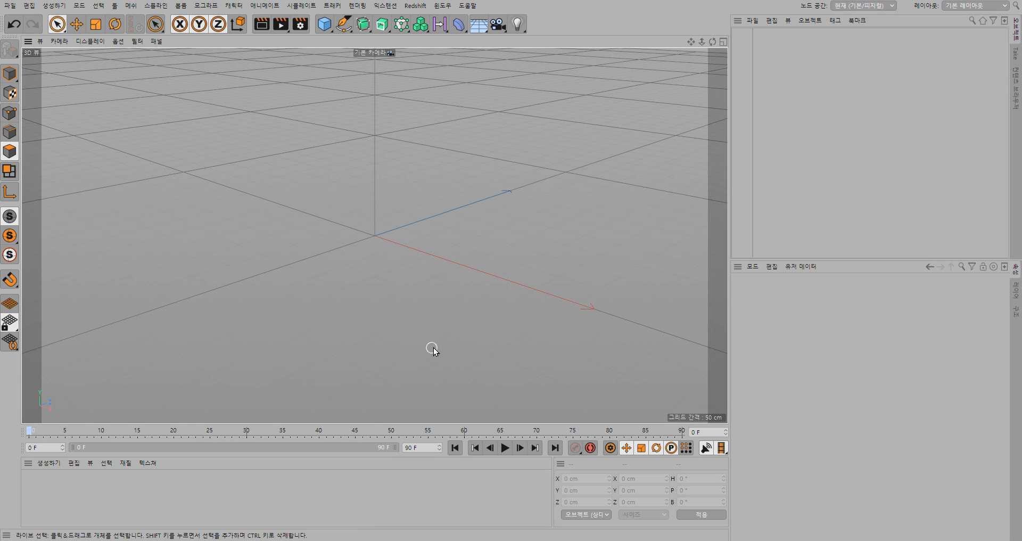
{"action": "left_click", "coordinate": [324, 24]}
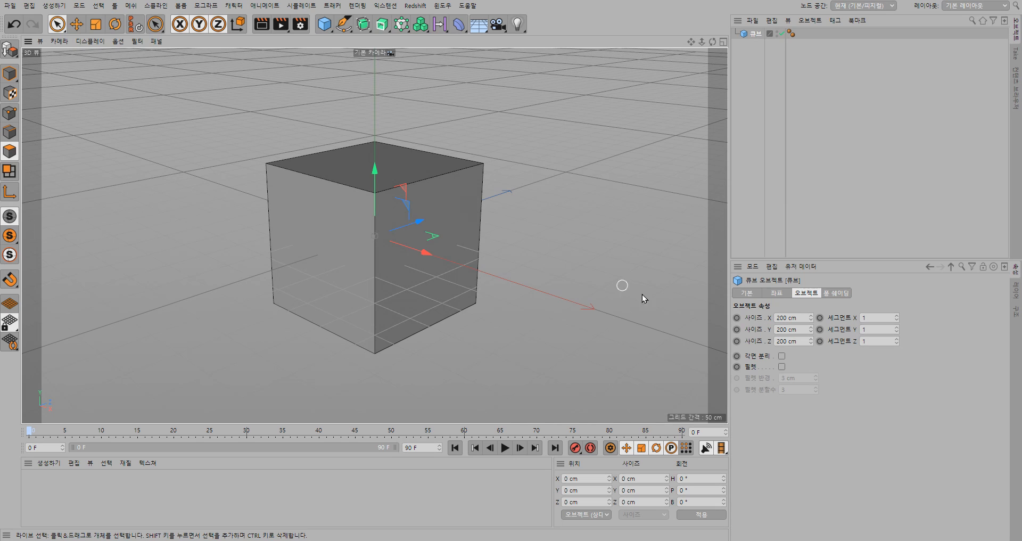
Stretch the cube along its Z axis and set its Z size to 250 cm
{"action": "double_click", "coordinate": [792, 341]}
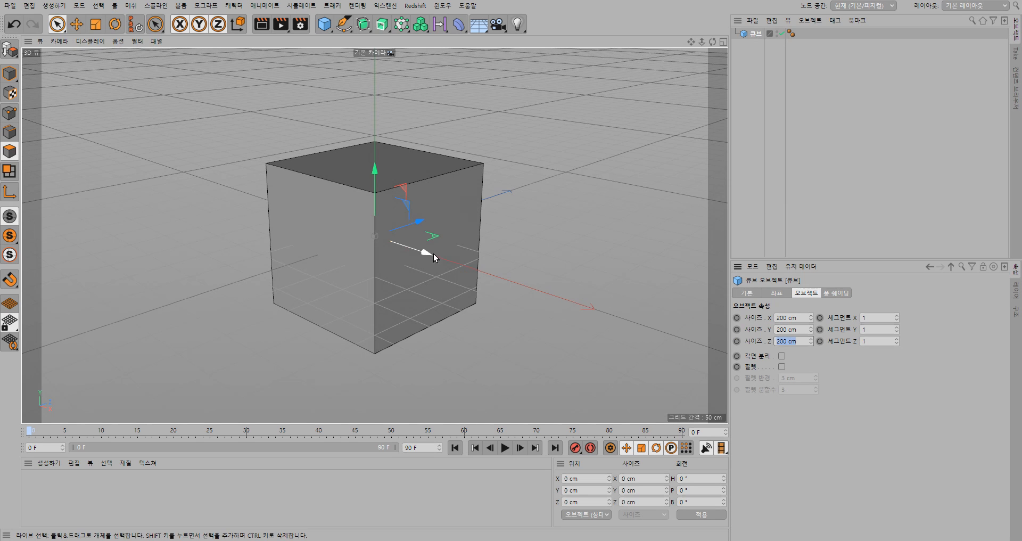
{"action": "left_click", "coordinate": [9, 73]}
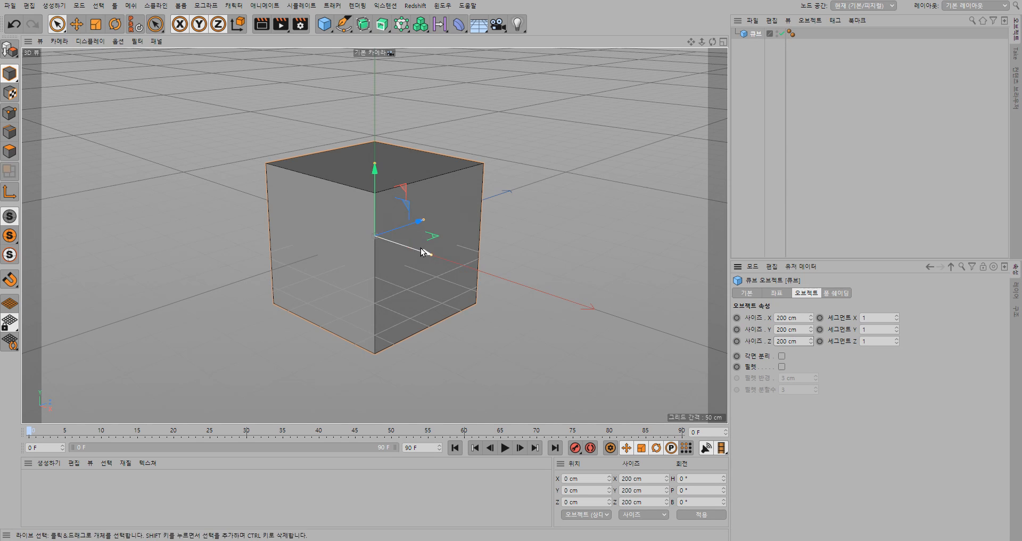
{"action": "left_click_drag", "start_coordinate": [424, 220], "coordinate": [436, 213]}
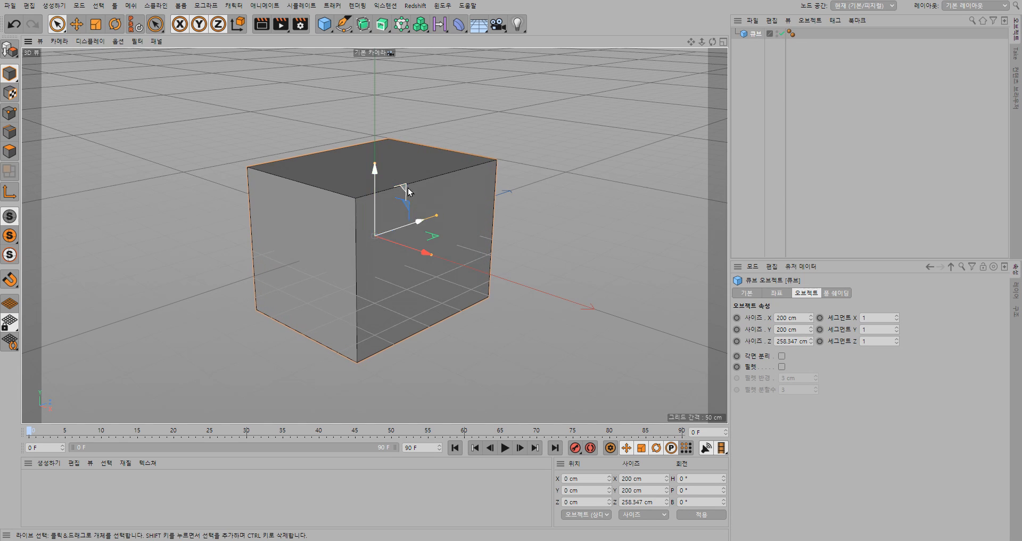
{"action": "double_click", "coordinate": [792, 340]}
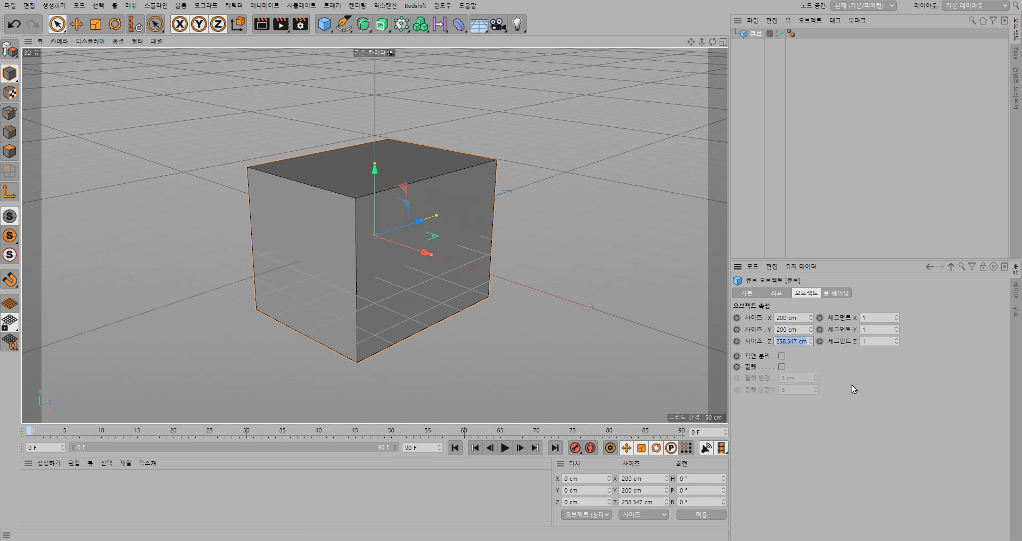
{"action": "type", "text": "250"}
{"action": "key", "text": "Return"}
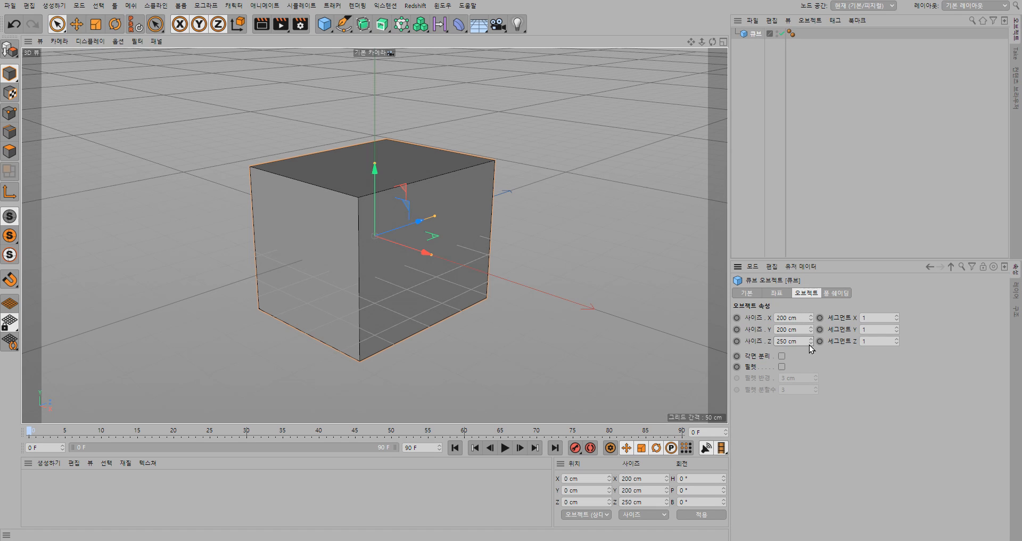
Divide the cube into 3 segments along Z and set the viewport display to Gouraud Shading (Lines)
{"action": "left_click_drag", "start_coordinate": [802, 341], "coordinate": [750, 341]}
{"action": "left_click", "coordinate": [898, 339]}
{"action": "left_click", "coordinate": [898, 339]}
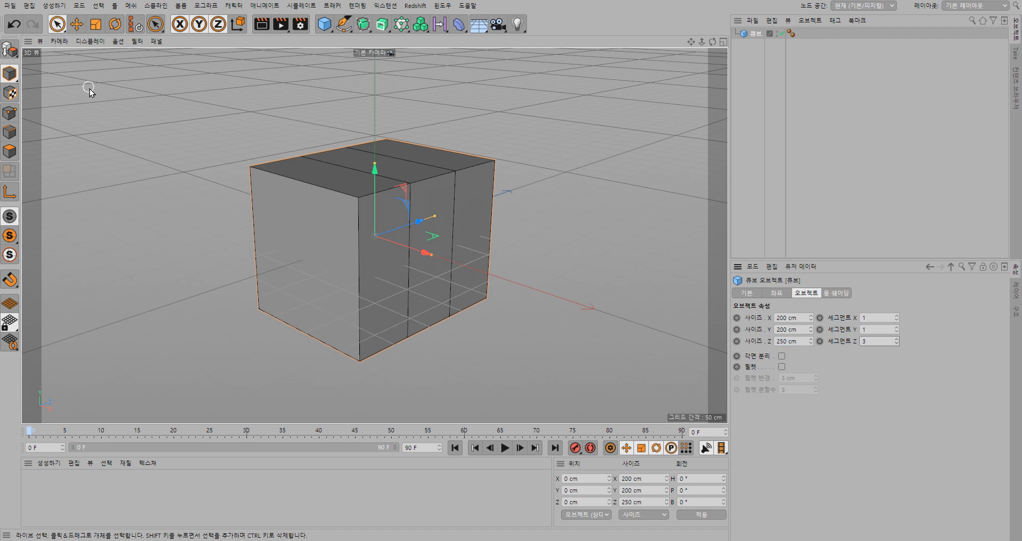
{"action": "left_click", "coordinate": [90, 42]}
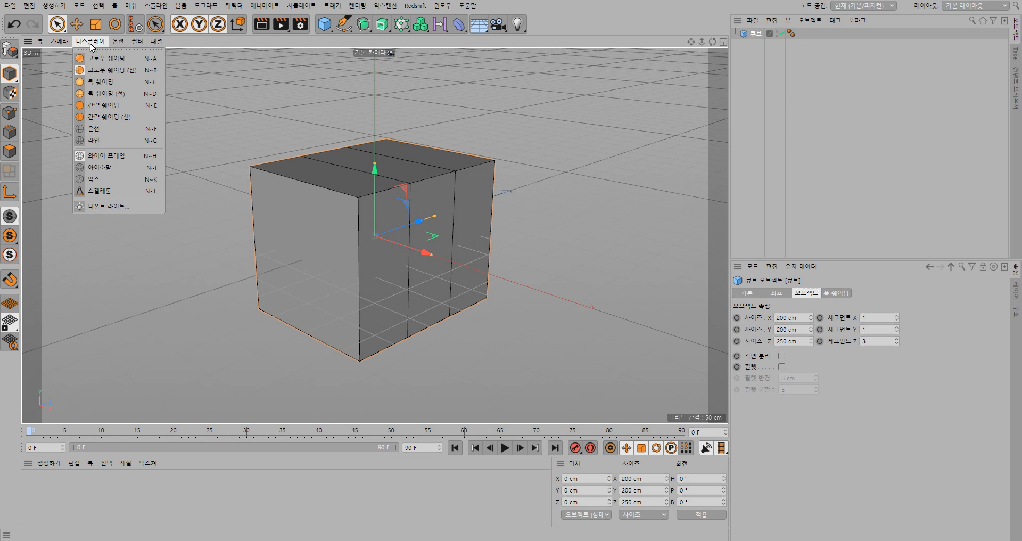
{"action": "left_click", "coordinate": [110, 73]}
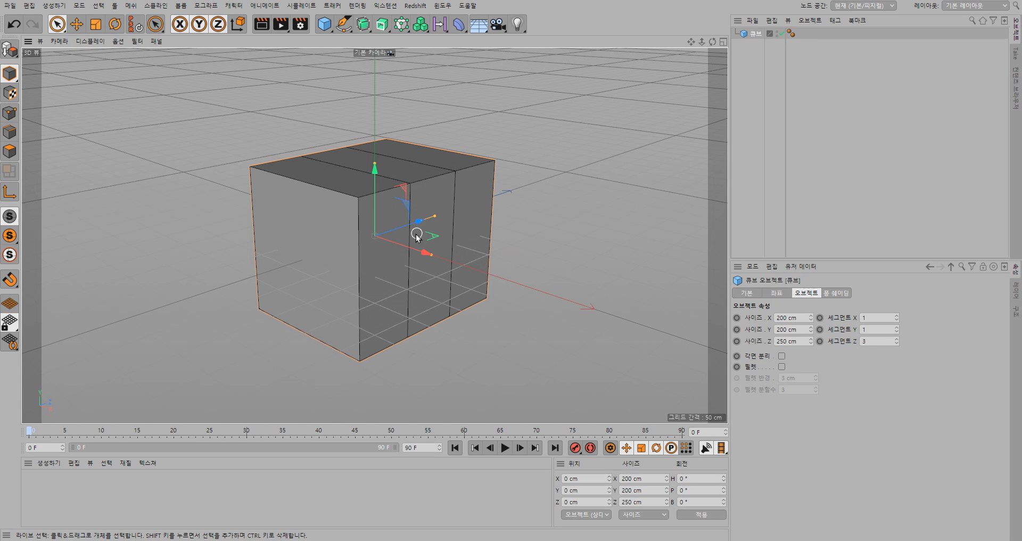
Make the cube editable and switch to edge mode
{"action": "left_click_drag", "start_coordinate": [540, 275], "coordinate": [394, 254], "text": "alt"}
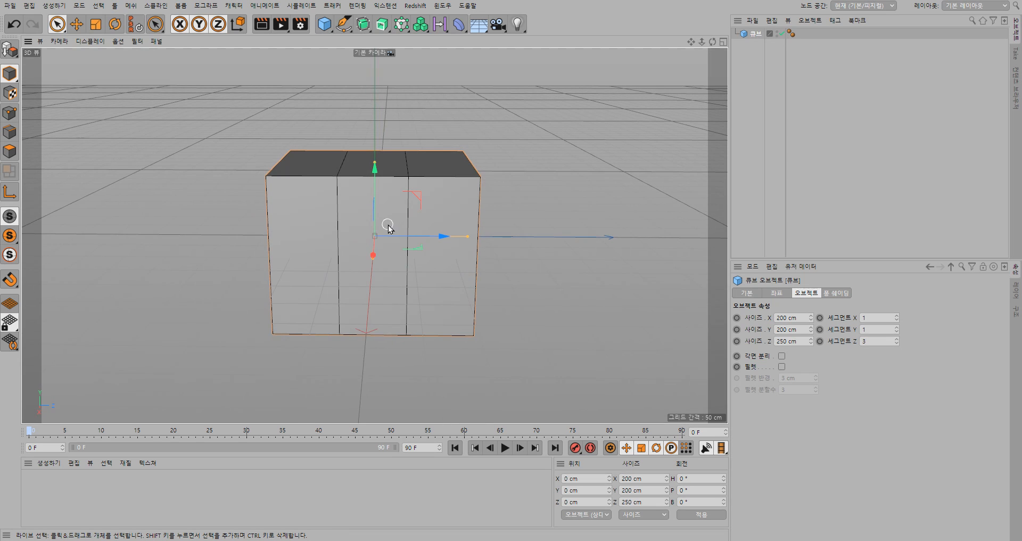
{"action": "left_click", "coordinate": [10, 52]}
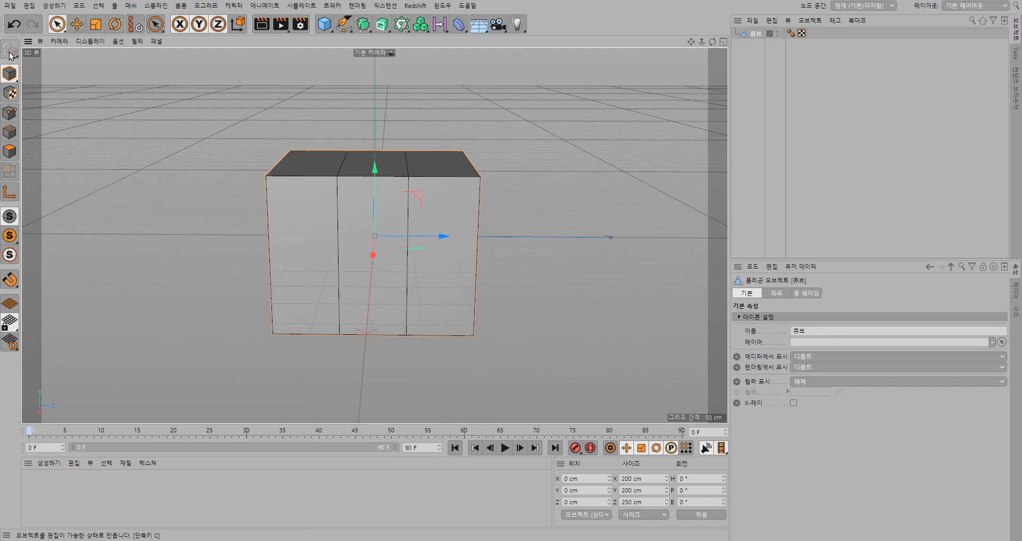
{"action": "left_click", "coordinate": [10, 132]}
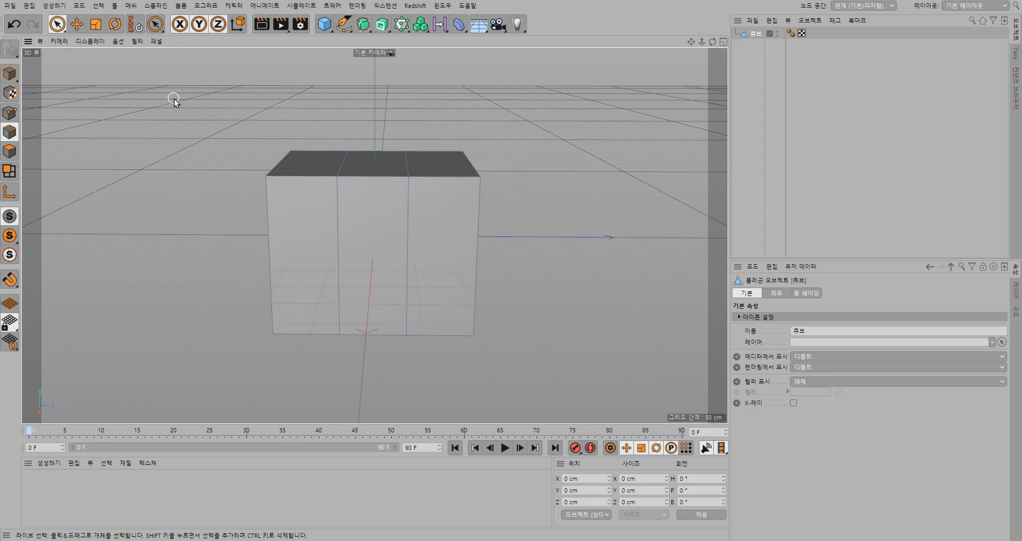
Loop-select the segment edges on the cube's negative Z side and move them along Z to about 2 cm
{"action": "key", "text": "u"}
{"action": "key", "text": "l"}
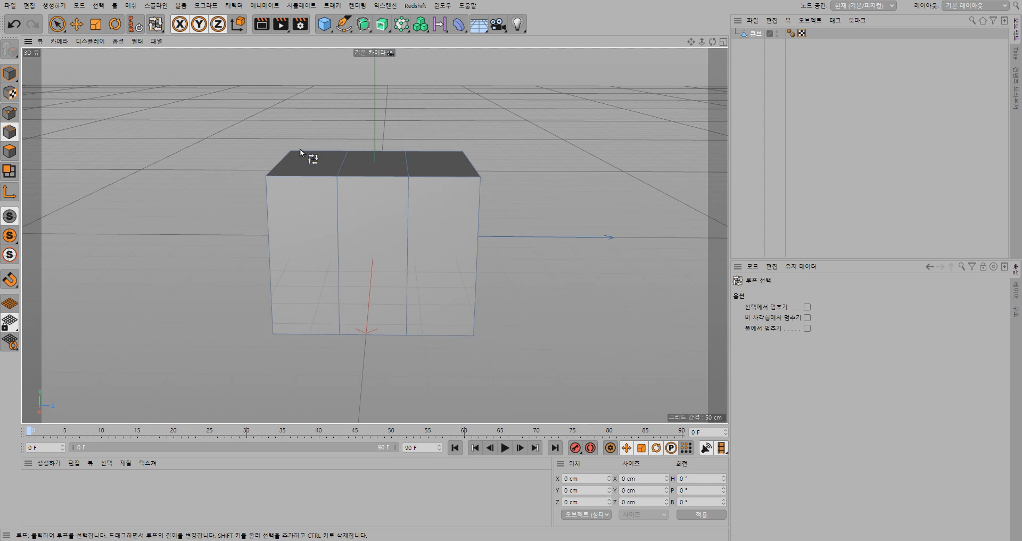
{"action": "left_click", "coordinate": [337, 193]}
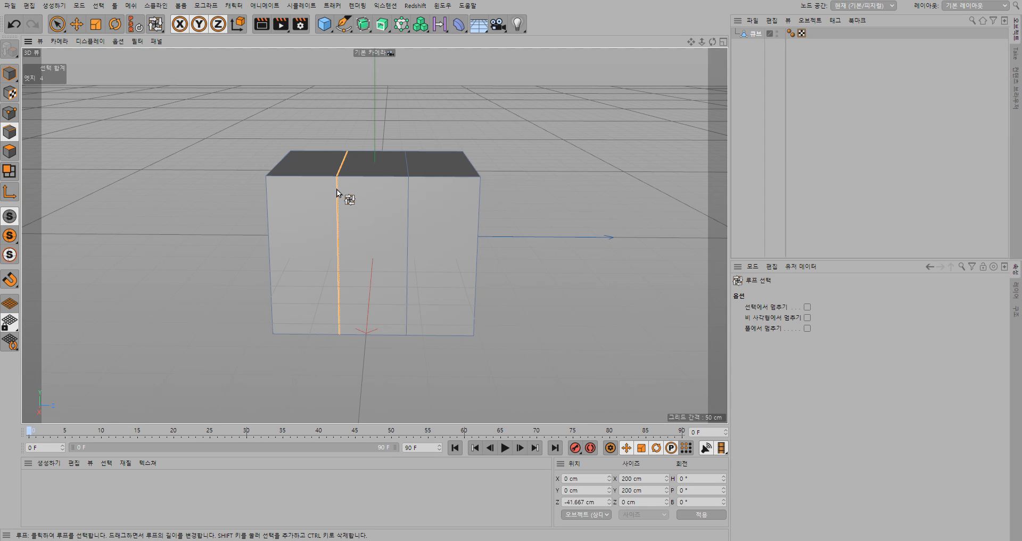
{"action": "key", "text": "k"}
{"action": "key", "text": "l"}
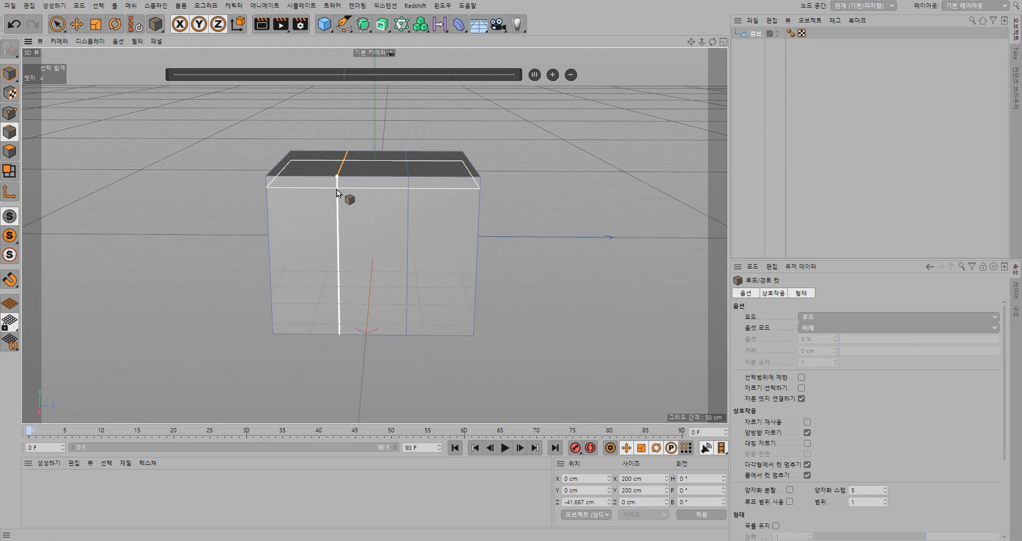
{"action": "left_click", "coordinate": [78, 24]}
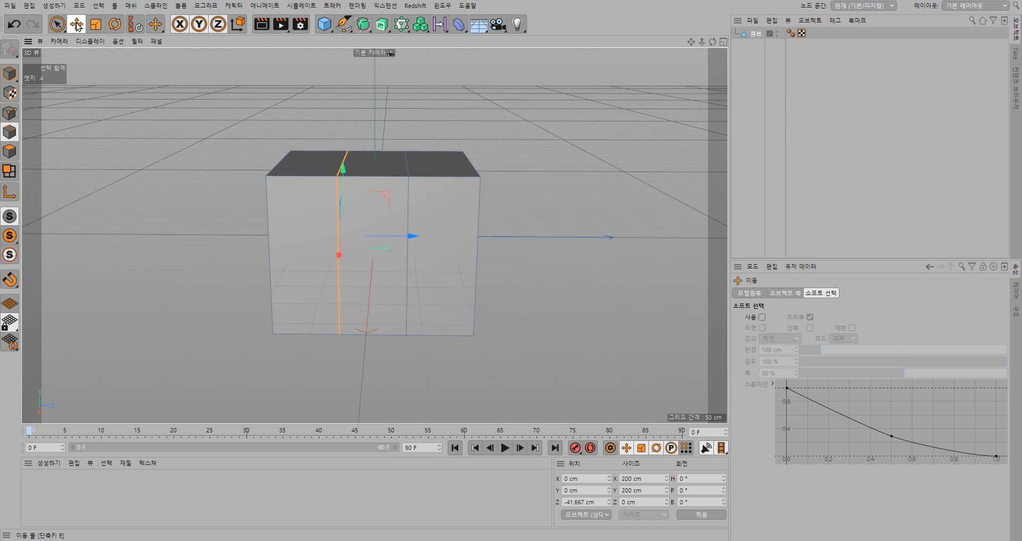
{"action": "left_click_drag", "start_coordinate": [414, 237], "coordinate": [446, 235]}
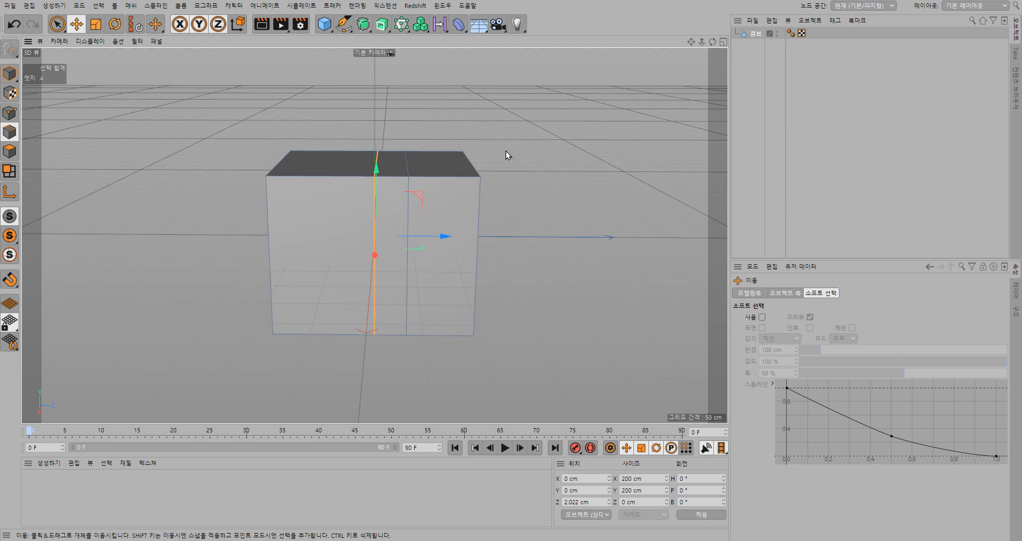
Alternate between the Loop Selection and Move tools, ending with Loop Selection active
{"action": "key", "text": "u"}
{"action": "key", "text": "l"}
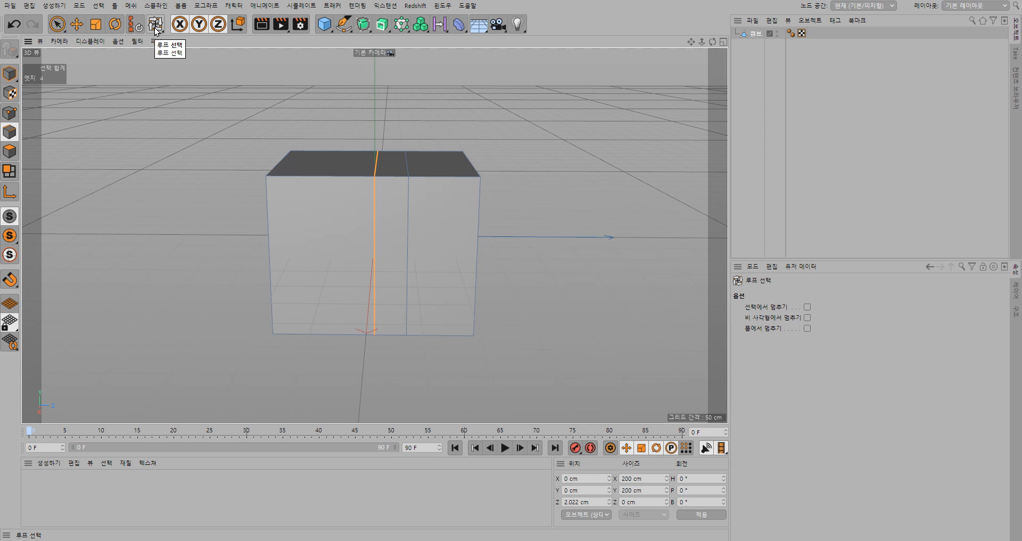
{"action": "key", "text": "space"}
{"action": "key", "text": "space"}
{"action": "key", "text": "space"}
{"action": "key", "text": "space"}
{"action": "key", "text": "space"}
{"action": "key", "text": "space"}
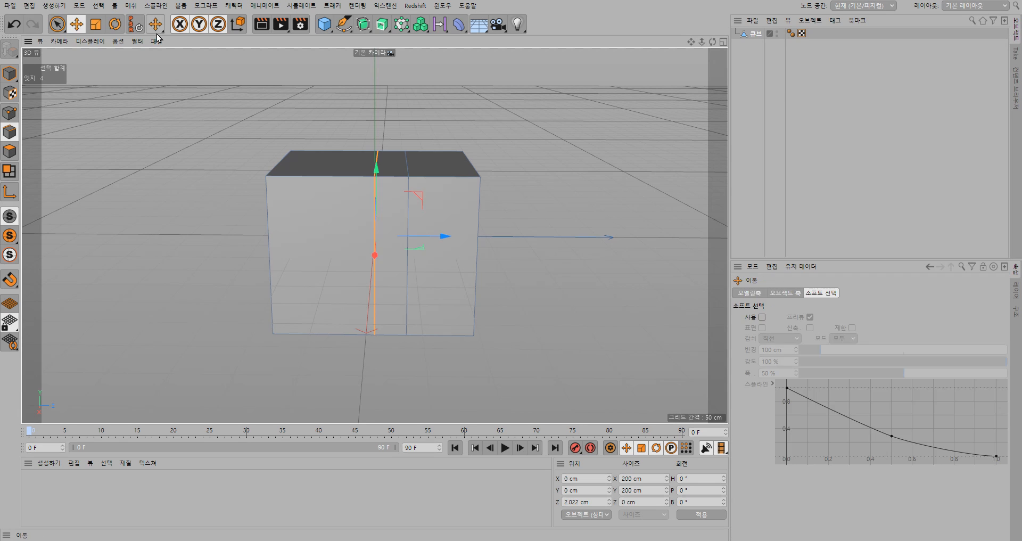
{"action": "key", "text": "space"}
{"action": "key", "text": "space"}
{"action": "key", "text": "space"}
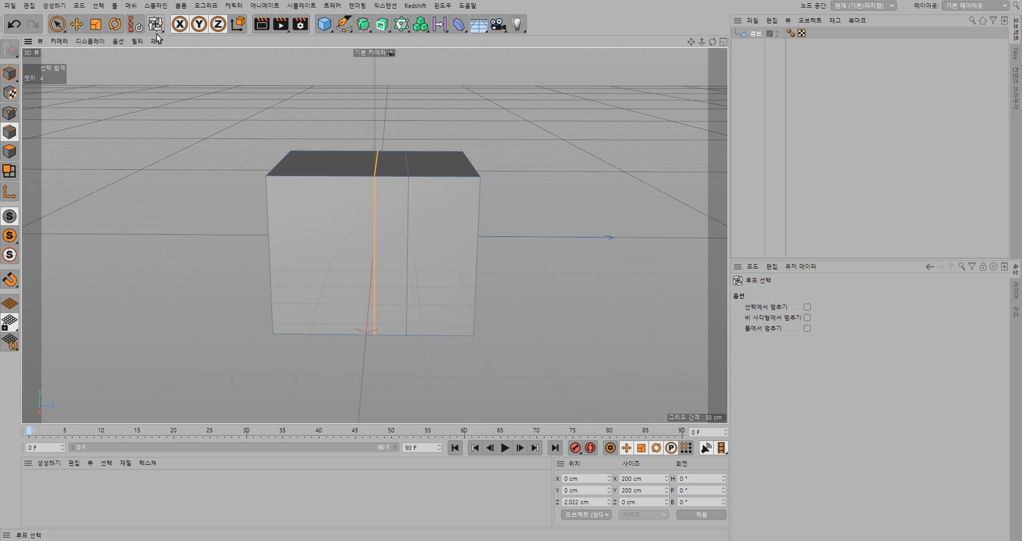
{"action": "key", "text": "space"}
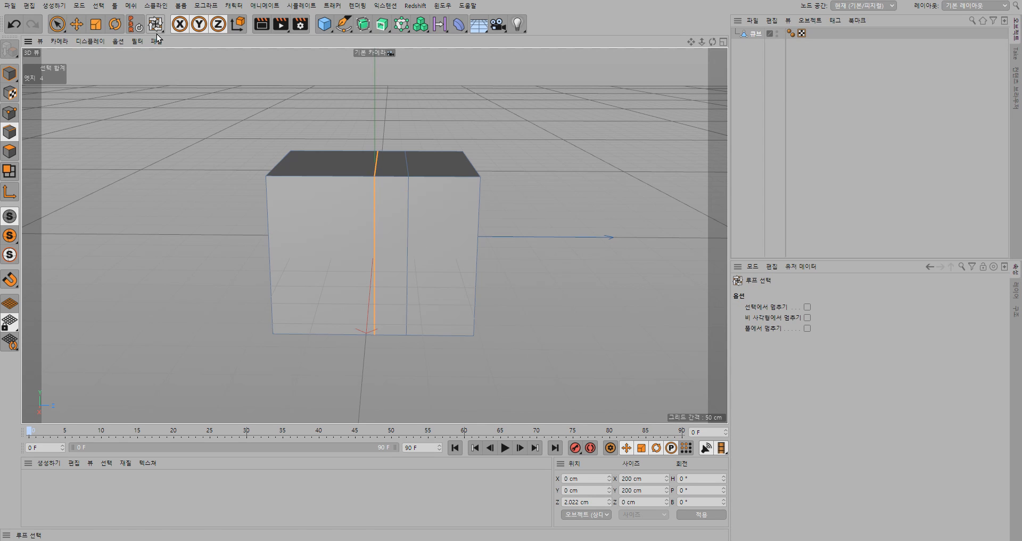
Loop-select the segment edges on the cube's positive Z side and move them along Z to about 24 cm
{"action": "left_click", "coordinate": [409, 204]}
{"action": "key", "text": "space"}
{"action": "left_click_drag", "start_coordinate": [472, 236], "coordinate": [459, 235]}
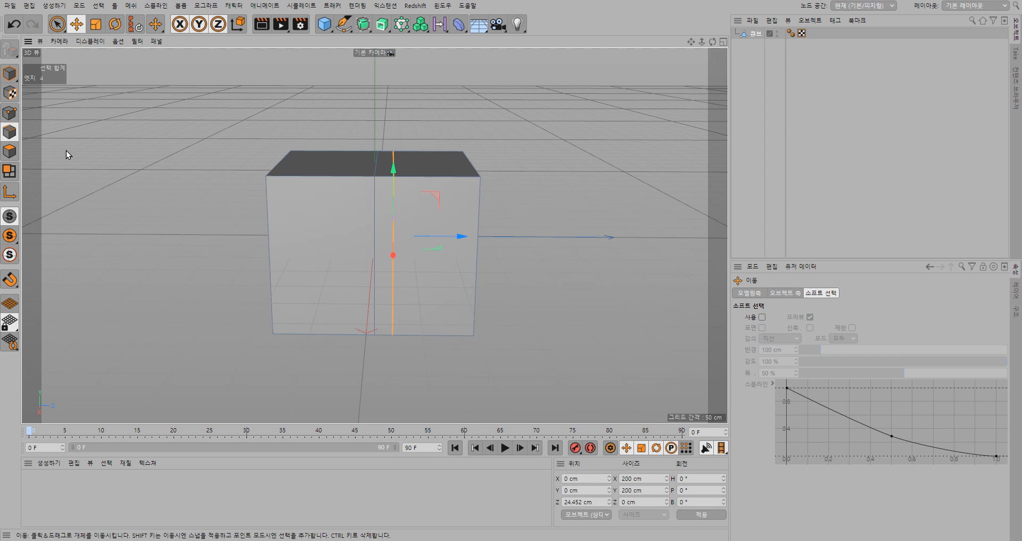
Delete the divided cube and add a new cube with a Z size of 250 cm
{"action": "left_click_drag", "start_coordinate": [815, 67], "coordinate": [734, 27]}
{"action": "key", "text": "Delete"}
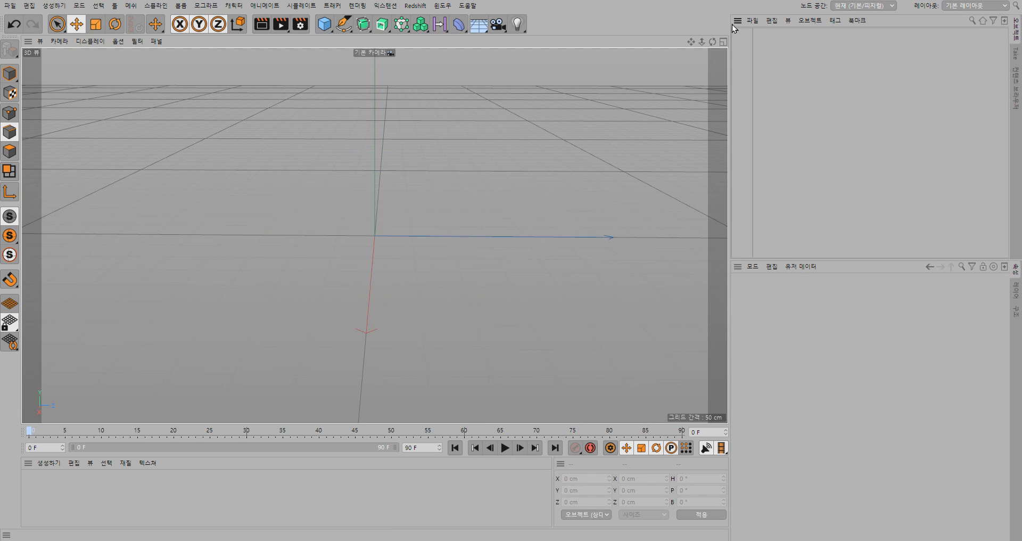
{"action": "left_click", "coordinate": [324, 24]}
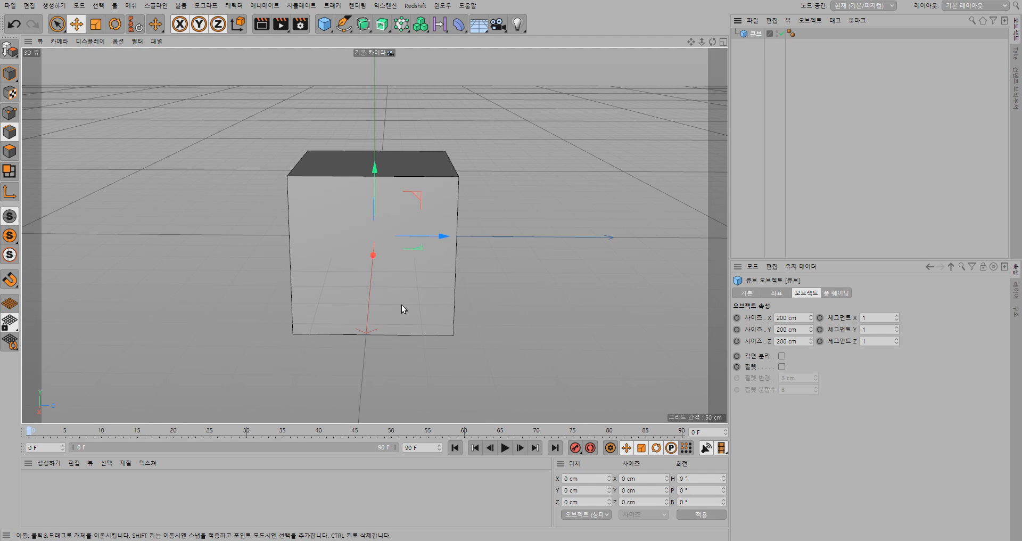
{"action": "left_click_drag", "start_coordinate": [325, 328], "coordinate": [527, 330], "text": "alt"}
{"action": "left_click", "coordinate": [770, 341]}
{"action": "type", "text": "50"}
{"action": "key", "text": "Return"}
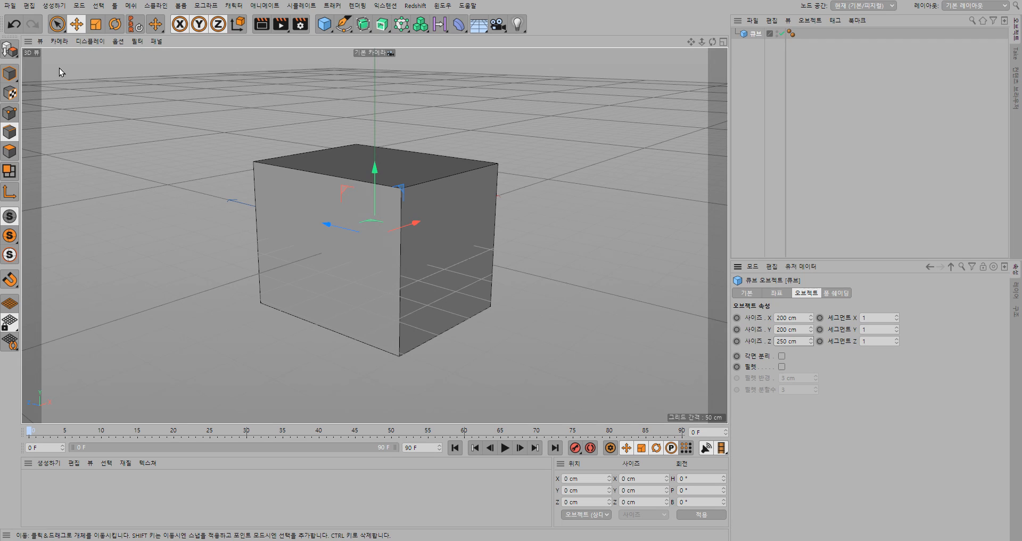
Make the new cube editable and add two evenly spaced loop cuts across its Z length with Loop/Path Cut
{"action": "left_click", "coordinate": [9, 49]}
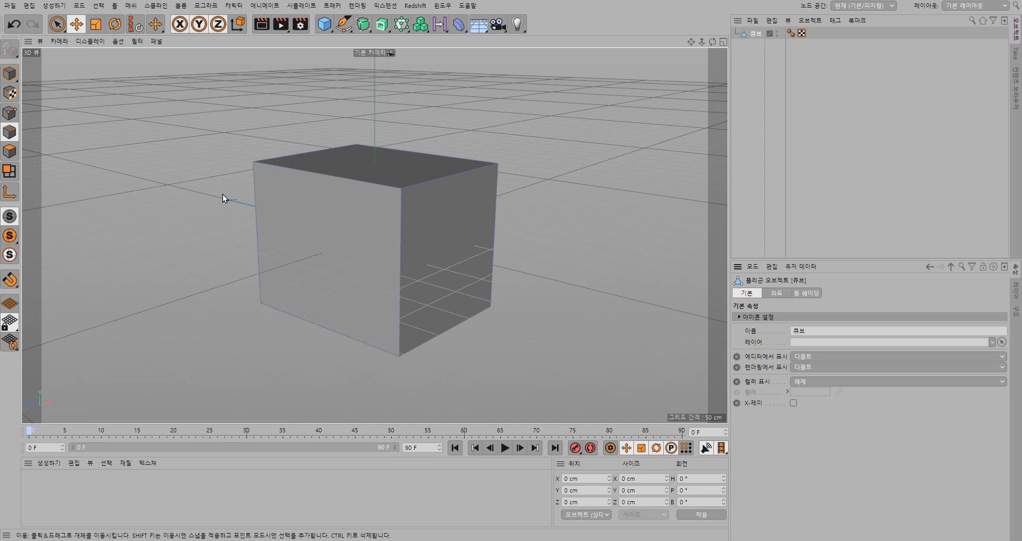
{"action": "key", "text": "k"}
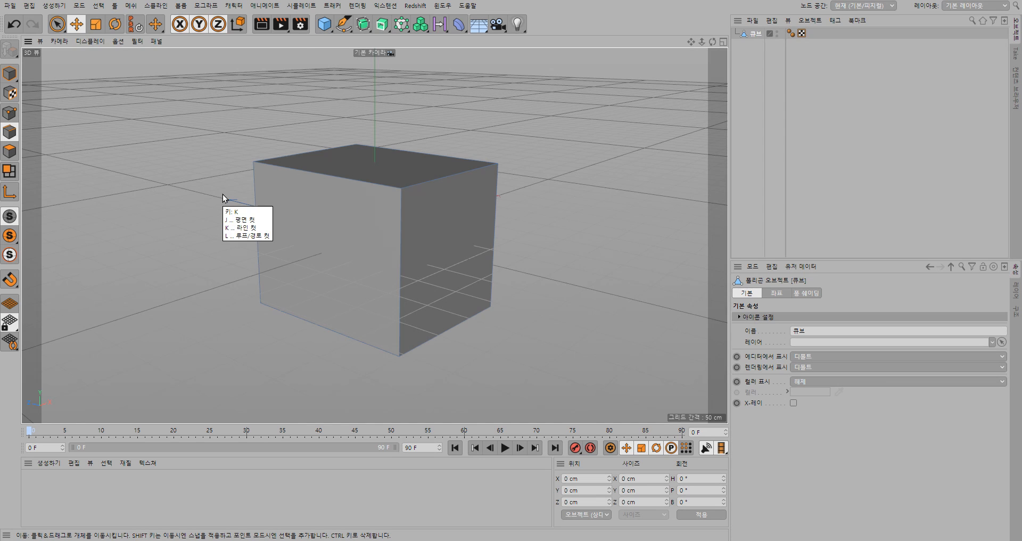
{"action": "key", "text": "l"}
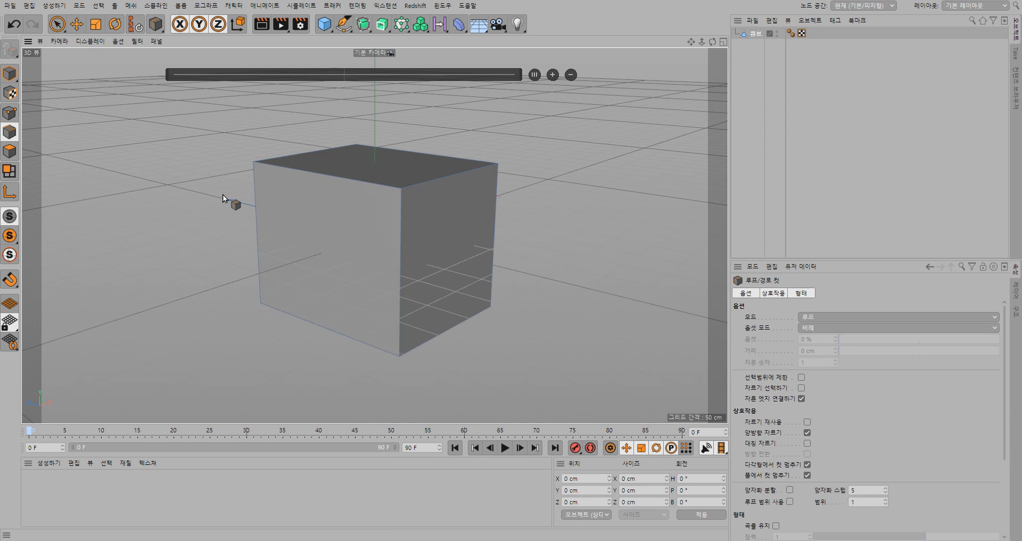
{"action": "left_click", "coordinate": [298, 171]}
{"action": "left_click", "coordinate": [553, 77]}
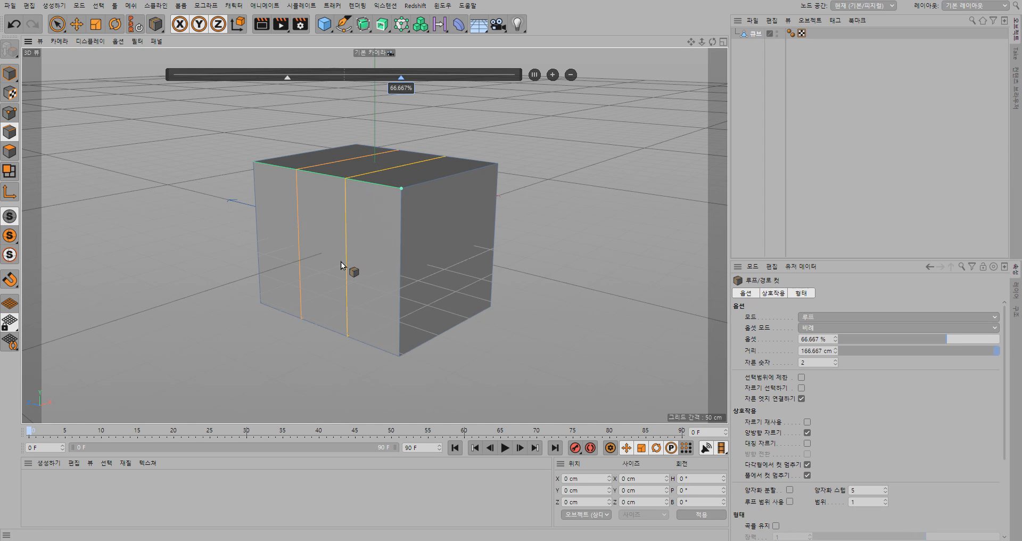
Set the offset of the loop cut at 33.333% to 50%
{"action": "left_click_drag", "start_coordinate": [203, 300], "coordinate": [260, 295], "text": "alt"}
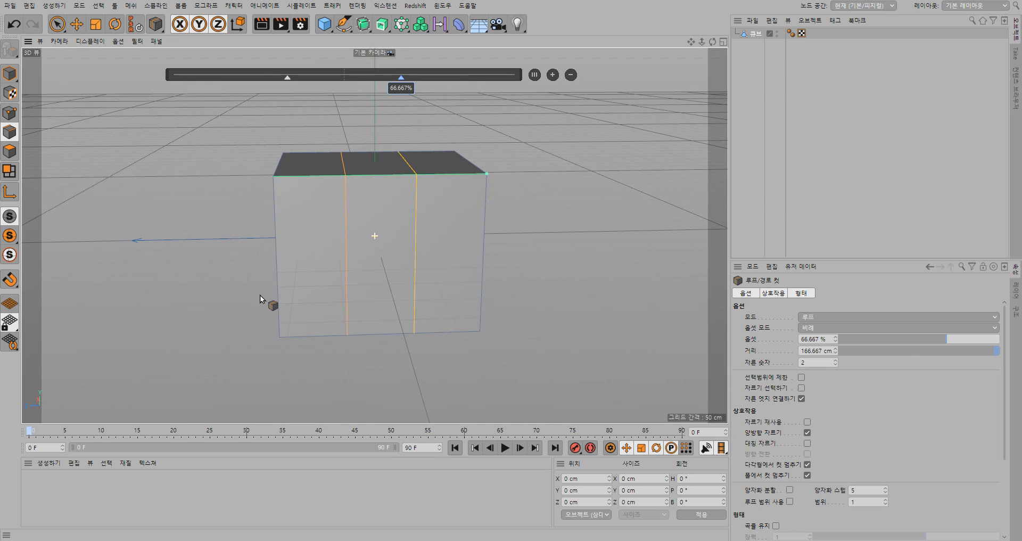
{"action": "left_click", "coordinate": [286, 78]}
{"action": "double_click", "coordinate": [286, 88]}
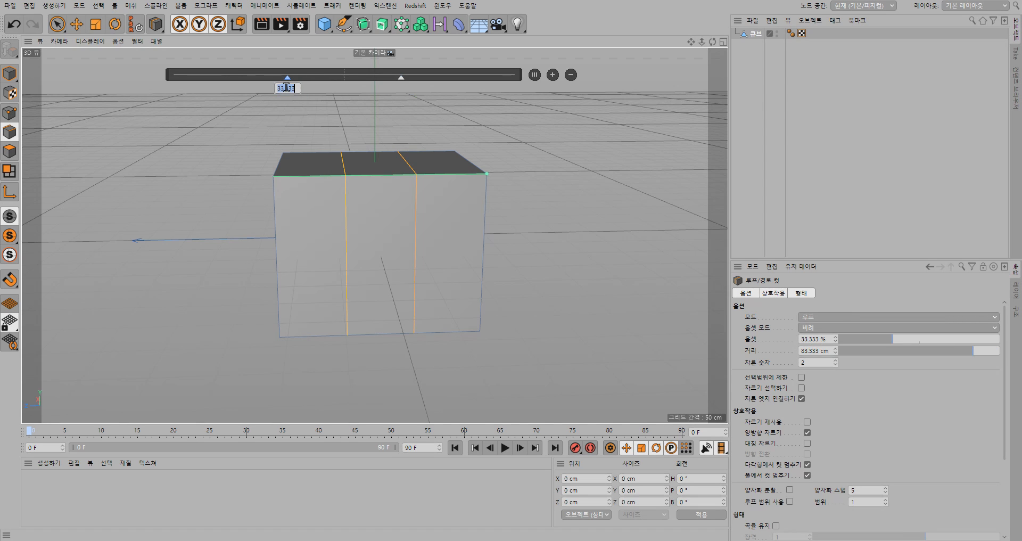
{"action": "type", "text": "50"}
{"action": "key", "text": "Return"}
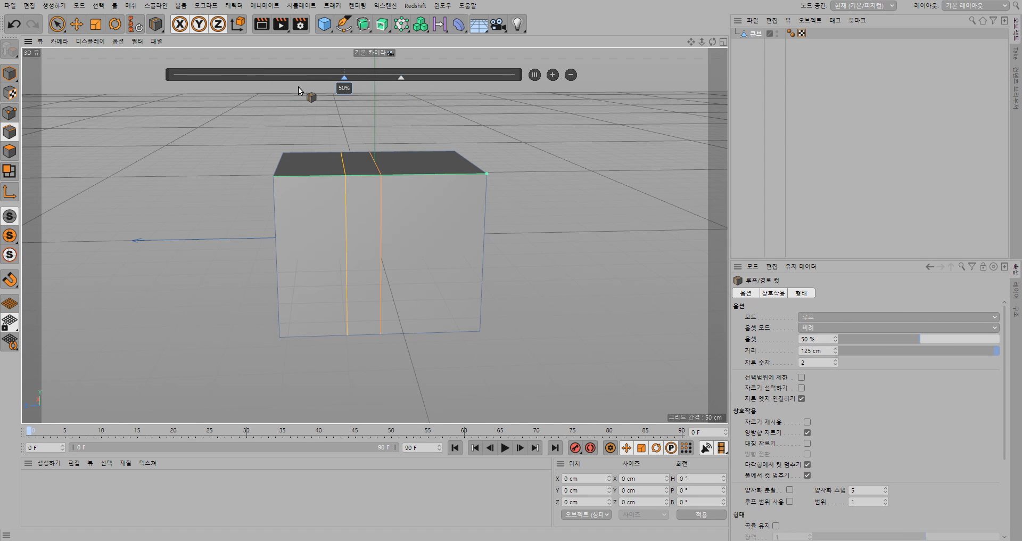
Set the offset of the loop cut at 66.667% to 60%
{"action": "left_click", "coordinate": [402, 78]}
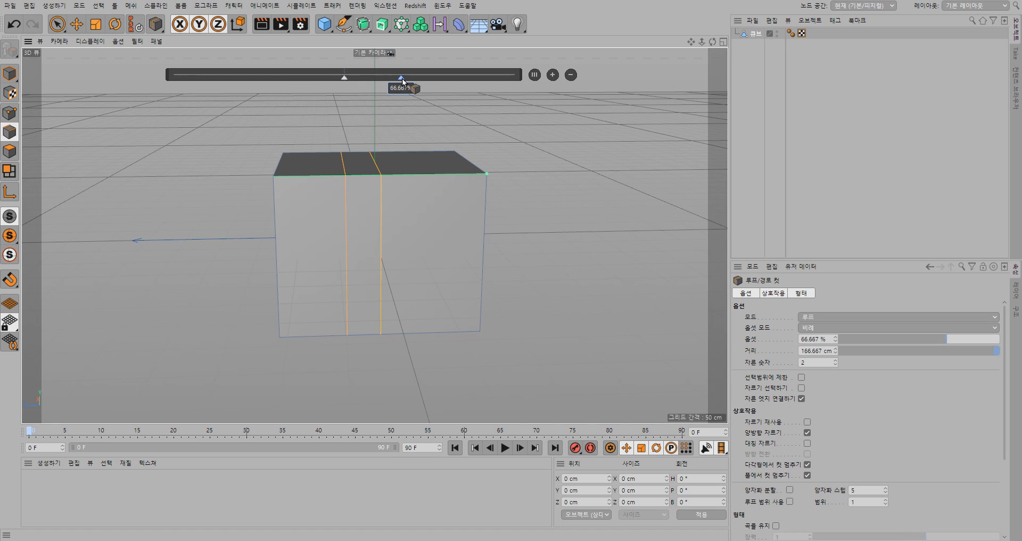
{"action": "double_click", "coordinate": [400, 87]}
{"action": "type", "text": "60"}
{"action": "key", "text": "Return"}
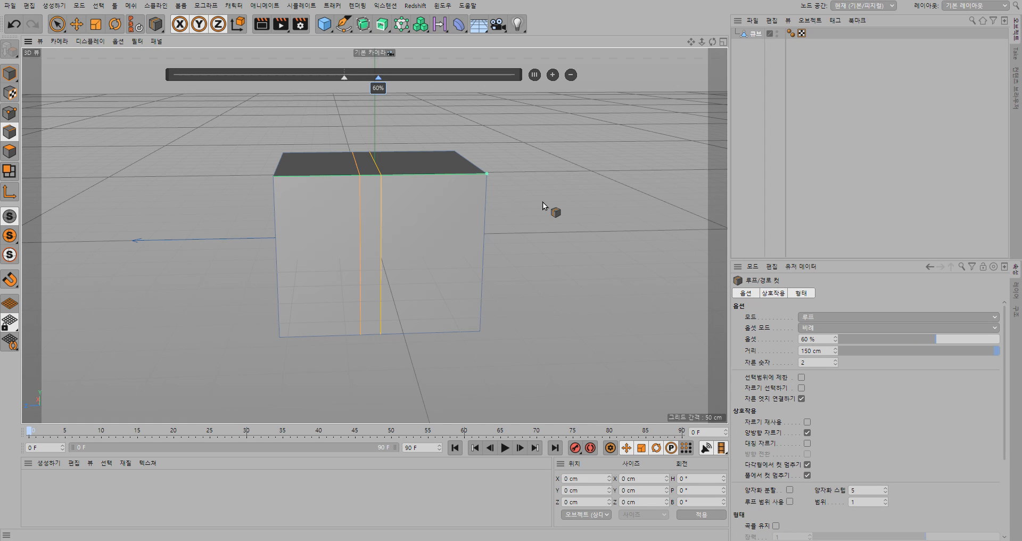
{"action": "left_click_drag", "start_coordinate": [542, 202], "coordinate": [222, 188], "text": "alt"}
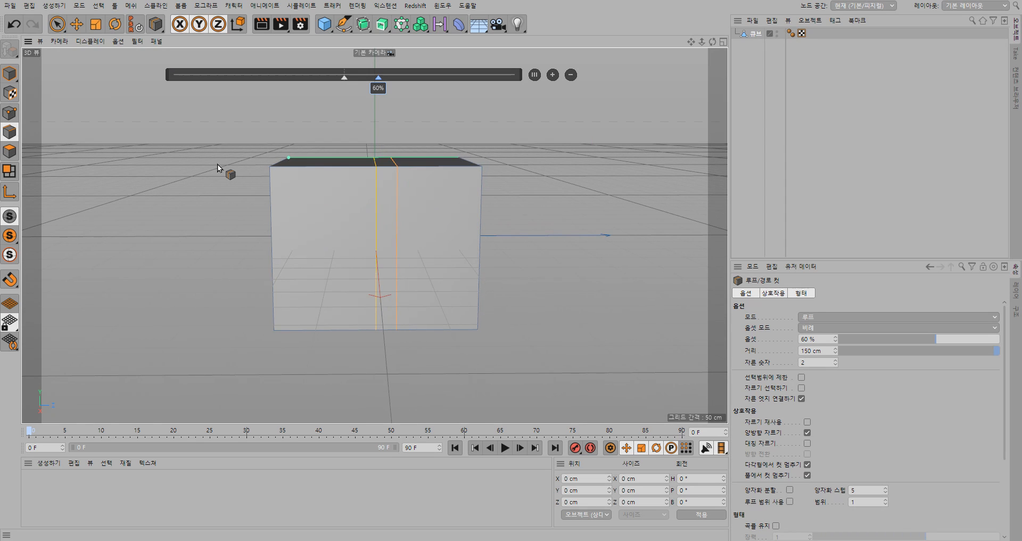
Select the two top polygons on the negative Z side with Live Selection and raise them 50 cm along Y
{"action": "key", "text": "u"}
{"action": "key", "text": "l"}
{"action": "key", "text": "9"}
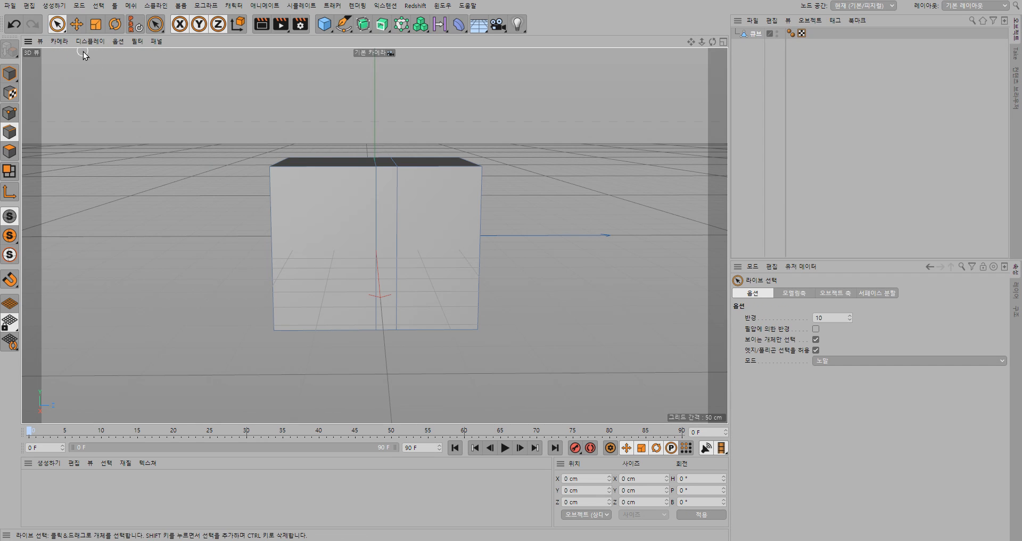
{"action": "left_click_drag", "start_coordinate": [197, 187], "coordinate": [197, 226], "text": "alt"}
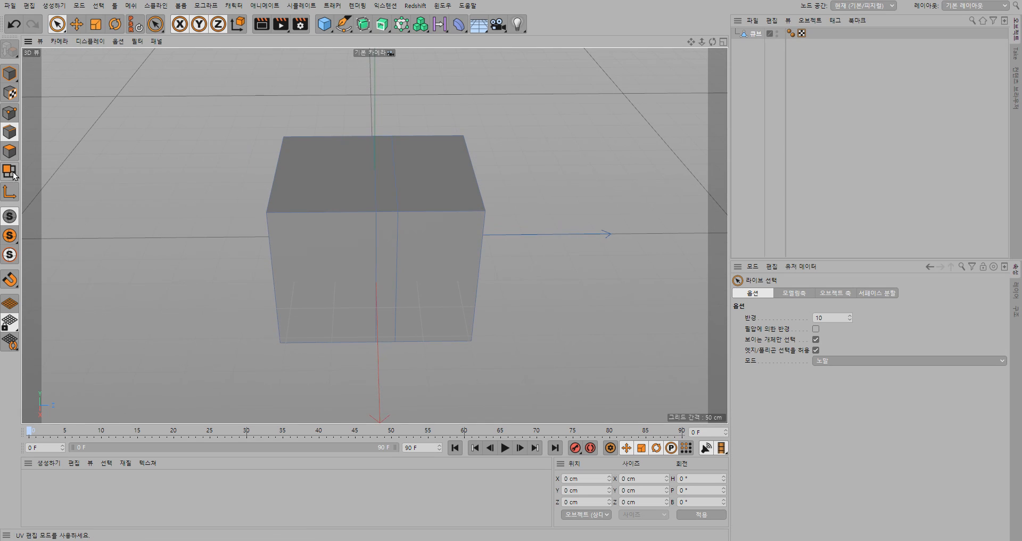
{"action": "left_click", "coordinate": [10, 151]}
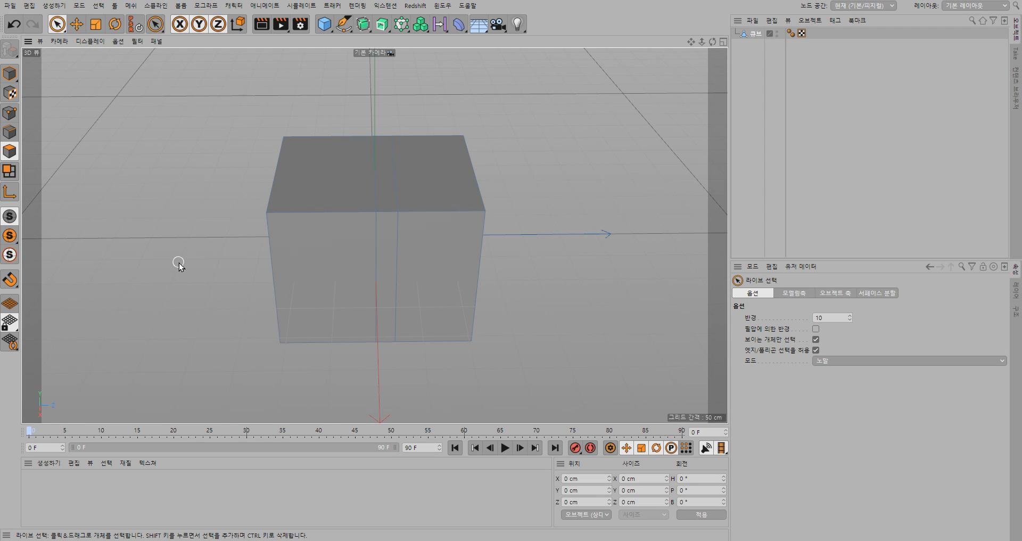
{"action": "left_click_drag", "start_coordinate": [177, 262], "coordinate": [509, 232], "text": "alt"}
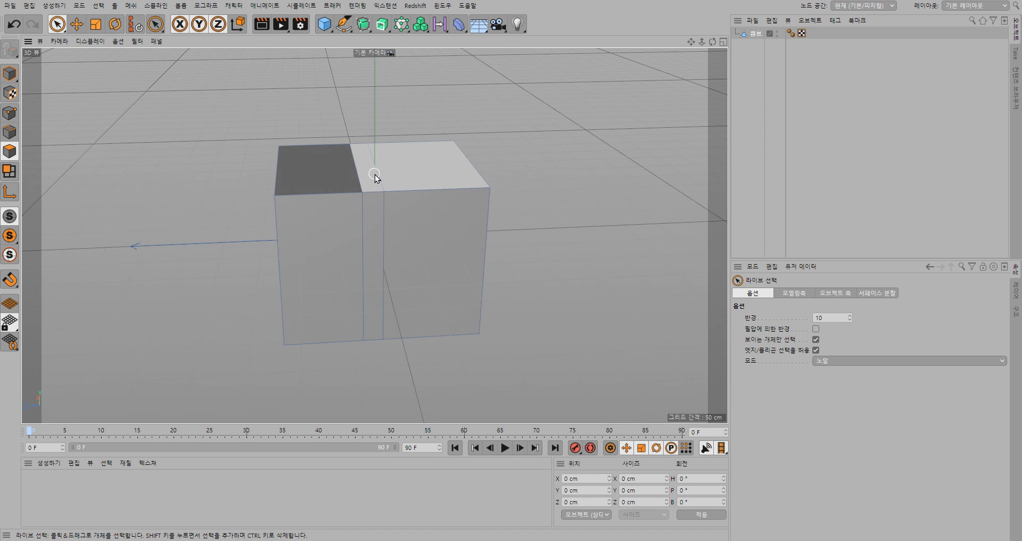
{"action": "left_click", "coordinate": [375, 174]}
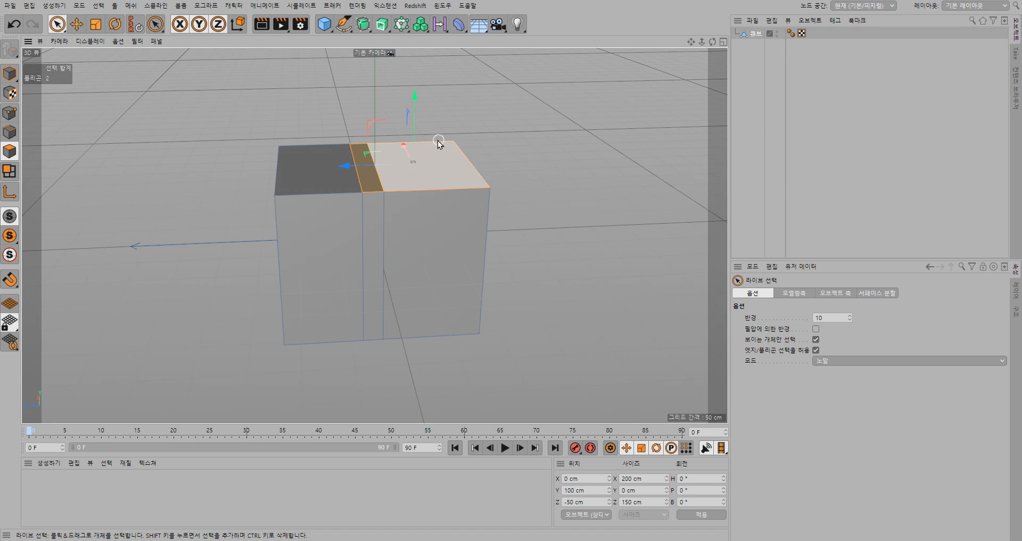
{"action": "left_click_drag", "start_coordinate": [414, 98], "coordinate": [410, 59]}
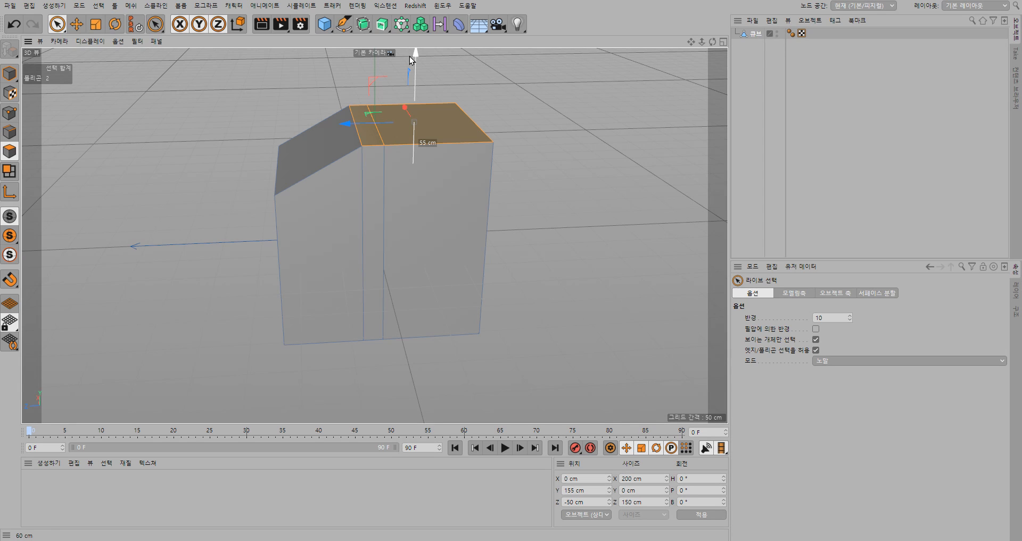
{"action": "left_click_drag", "start_coordinate": [410, 60], "coordinate": [409, 57]}
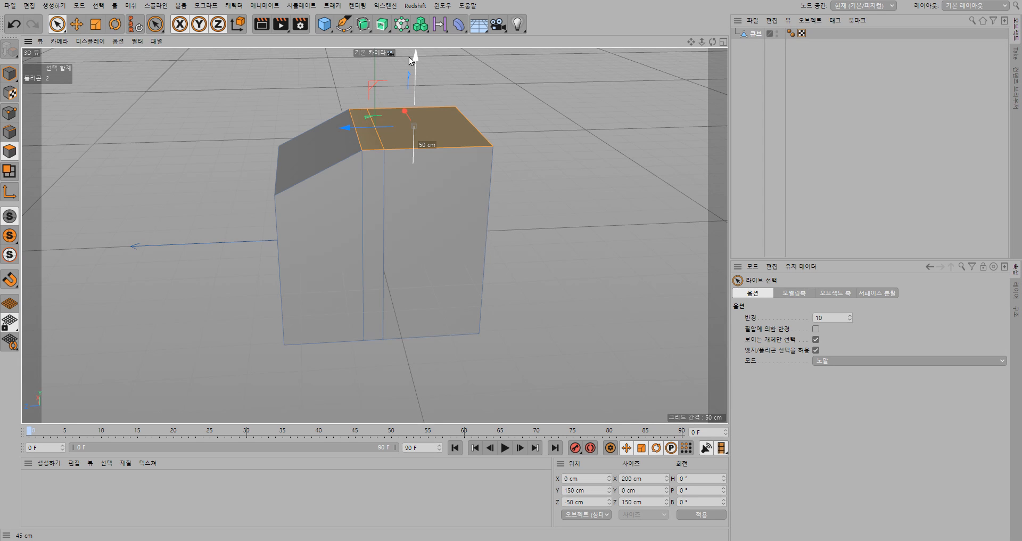
{"action": "left_click_drag", "start_coordinate": [410, 60], "coordinate": [410, 59]}
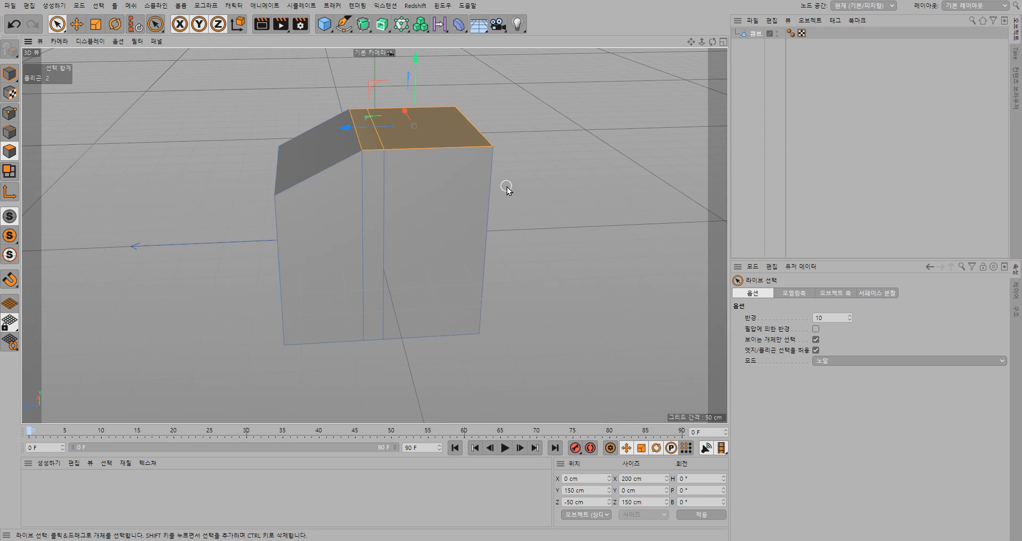
Clear the selection and select only the large top polygon on the negative Z side
{"action": "left_click", "coordinate": [533, 187]}
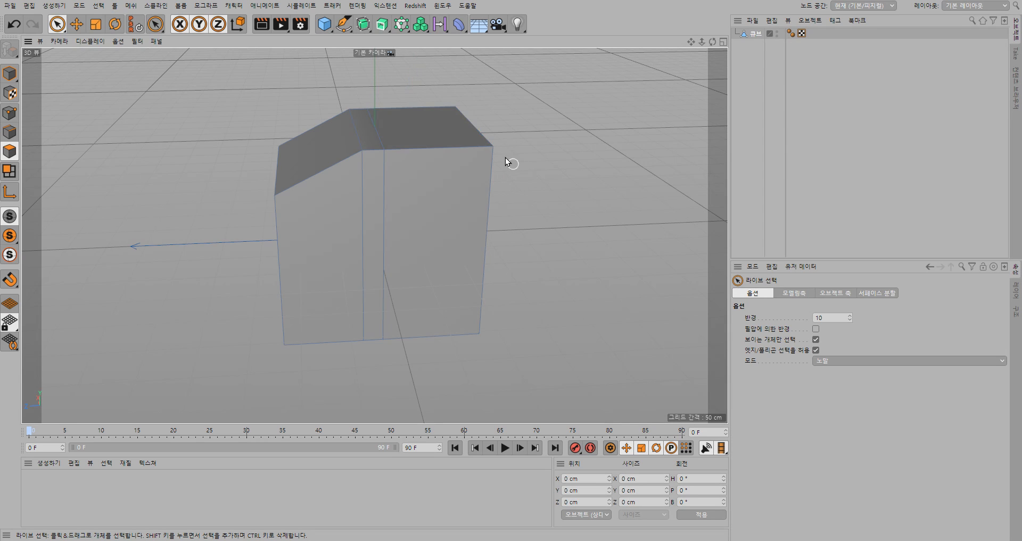
{"action": "left_click", "coordinate": [430, 124]}
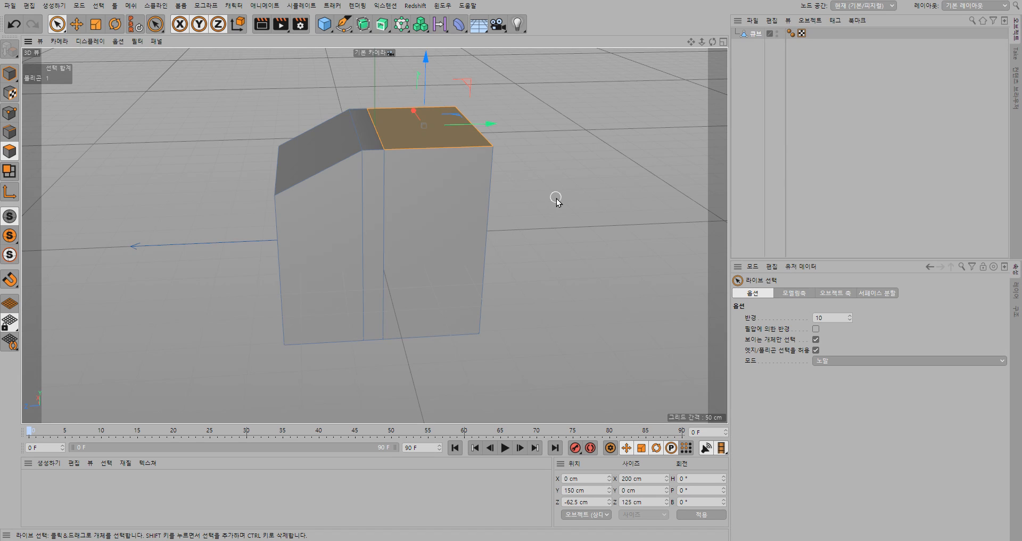
Try raising the large top polygon by moving it along its normal, and undo the moves
{"action": "mouse_move", "coordinate": [426, 60]}
{"action": "left_mouse_down"}
{"action": "mouse_move", "coordinate": [427, 43]}
{"action": "mouse_move", "coordinate": [418, 67]}
{"action": "mouse_move", "coordinate": [418, 57]}
{"action": "left_mouse_up"}
{"action": "key", "text": "ctrl+z"}
{"action": "key", "text": "ctrl+z"}
{"action": "middle_click_drag", "start_coordinate": [514, 132], "coordinate": [475, 206], "text": "alt"}
{"action": "key", "text": "d"}
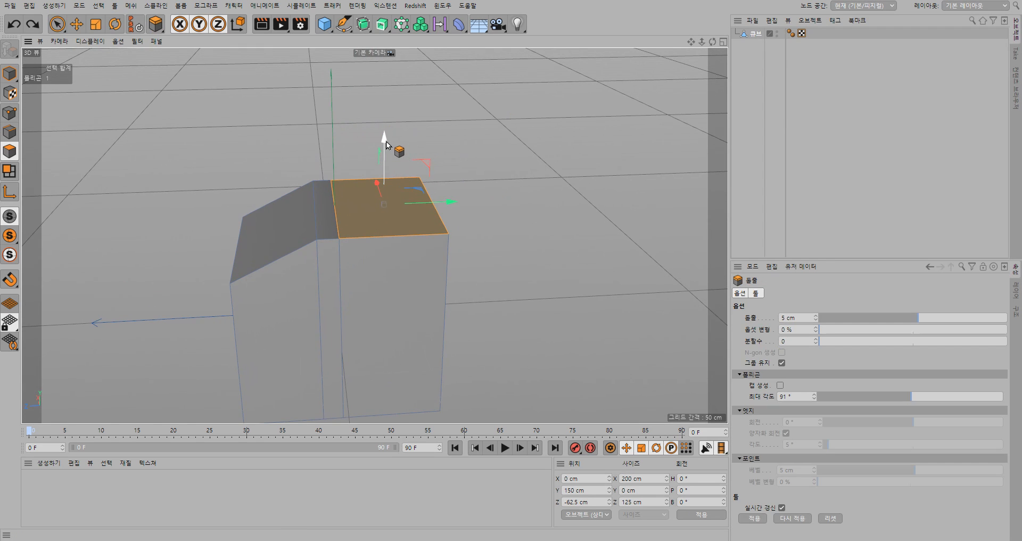
{"action": "left_click_drag", "start_coordinate": [386, 140], "coordinate": [574, 130]}
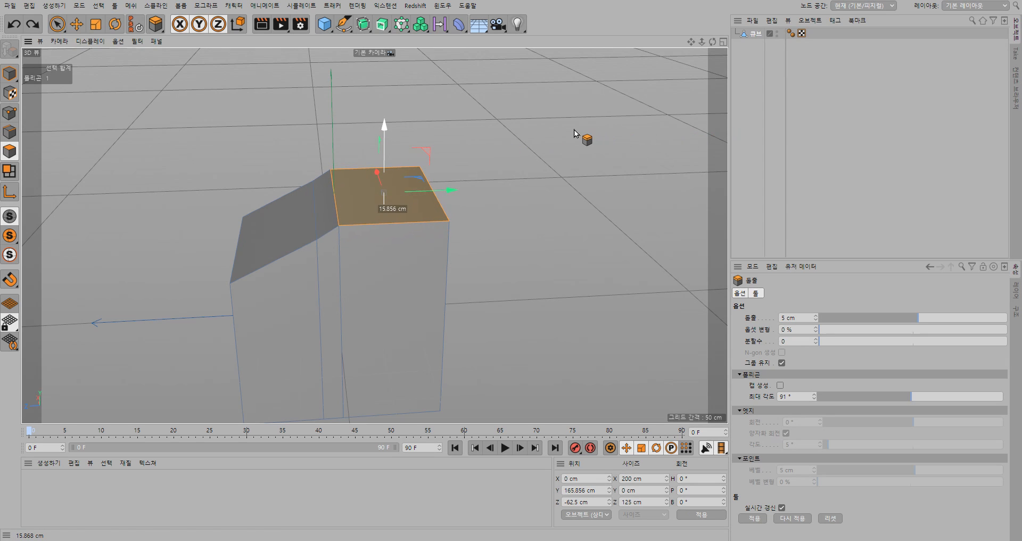
{"action": "key", "text": "ctrl+z"}
Extrude the large top polygon with an offset of 30 cm, and undo the extrusion
{"action": "left_click_drag", "start_coordinate": [395, 99], "coordinate": [534, 102]}
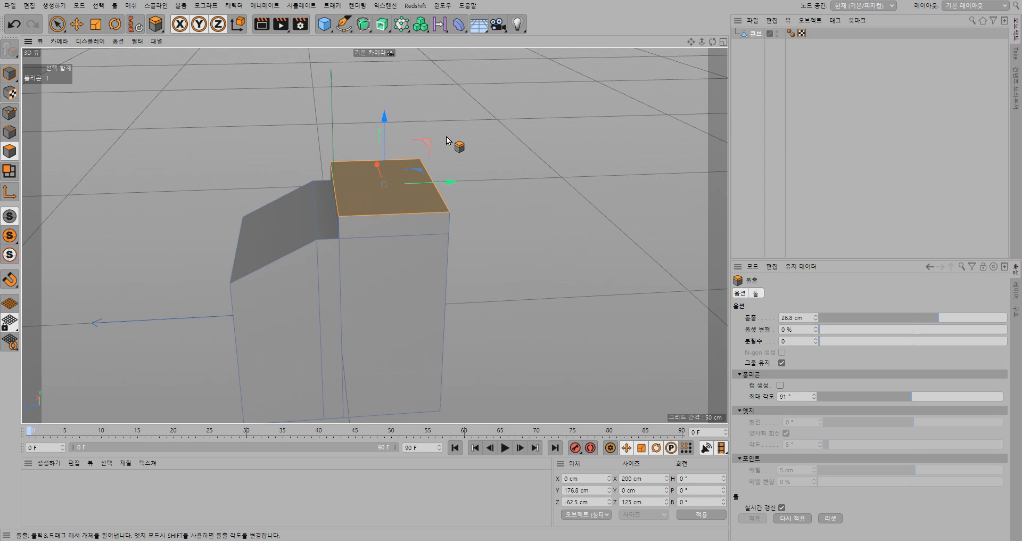
{"action": "left_click_drag", "start_coordinate": [802, 319], "coordinate": [748, 318]}
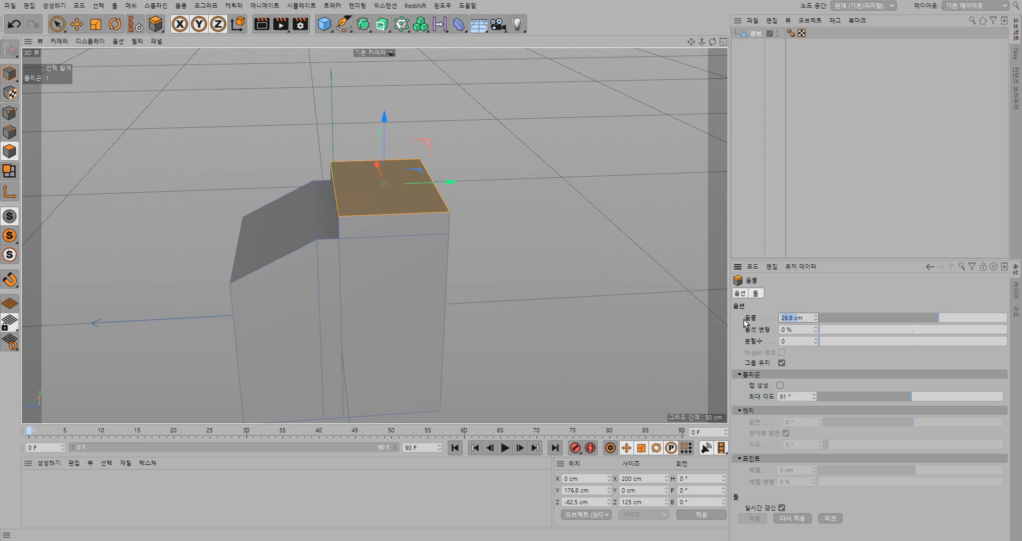
{"action": "left_click", "coordinate": [804, 317]}
{"action": "double_click", "coordinate": [804, 316]}
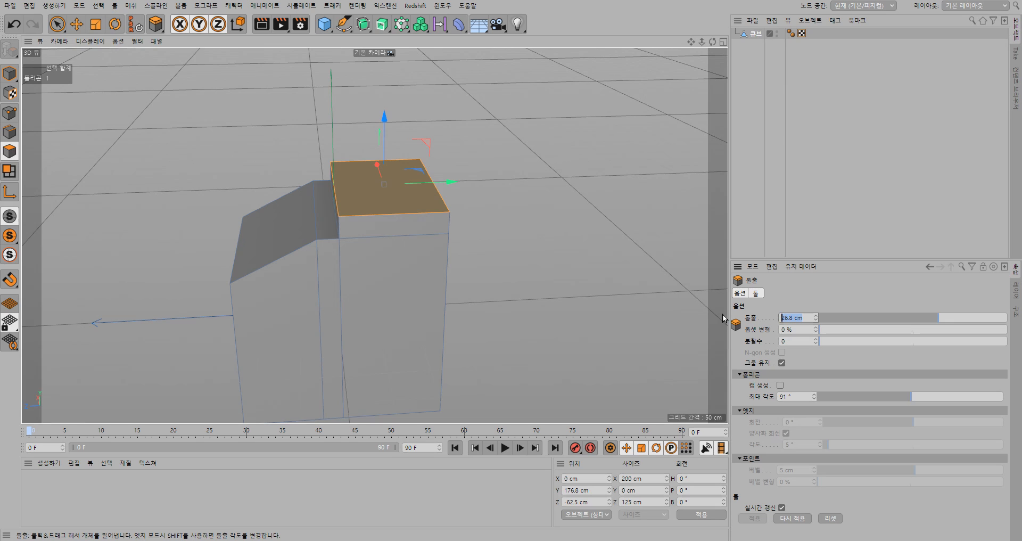
{"action": "type", "text": "30"}
{"action": "key", "text": "Return"}
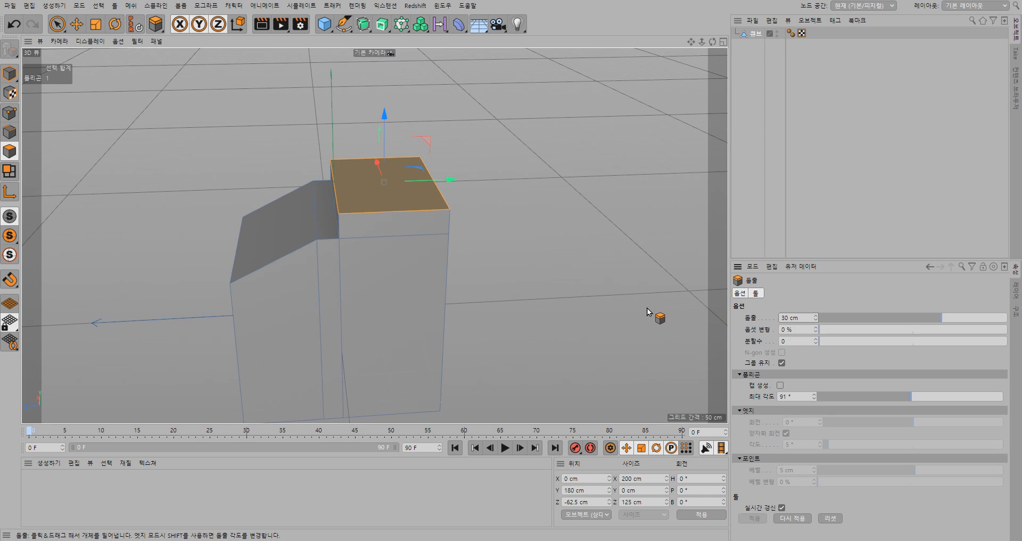
{"action": "key", "text": "ctrl+z"}
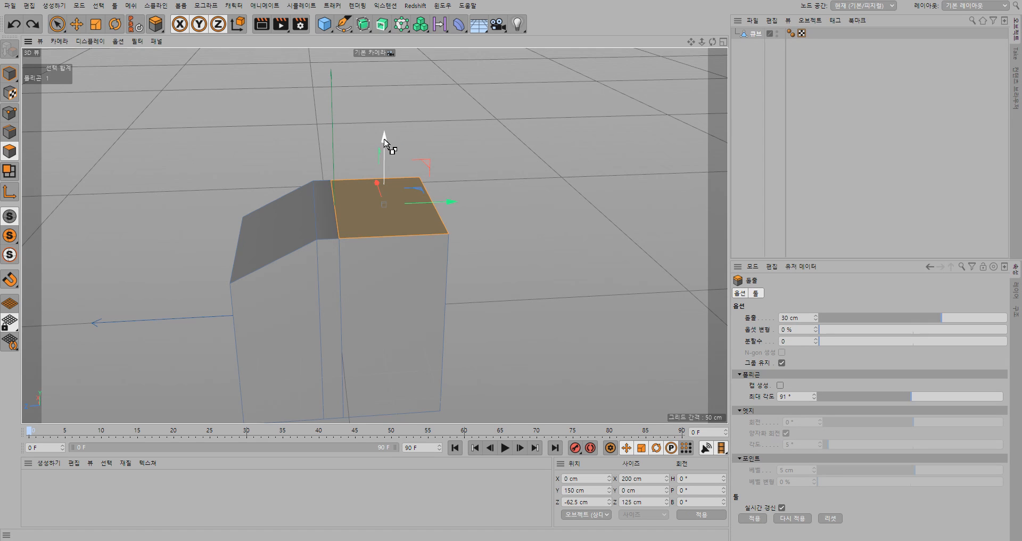
Extrude the large top polygon 30 cm upward directly with the axis handle
{"action": "left_click_drag", "start_coordinate": [384, 140], "coordinate": [383, 118]}
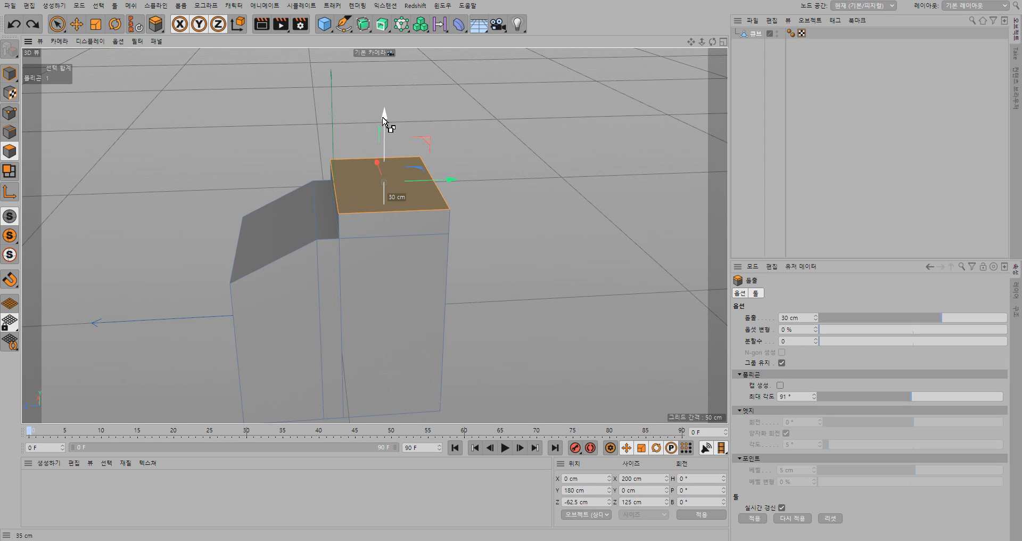
{"action": "left_click_drag", "start_coordinate": [383, 120], "coordinate": [384, 120]}
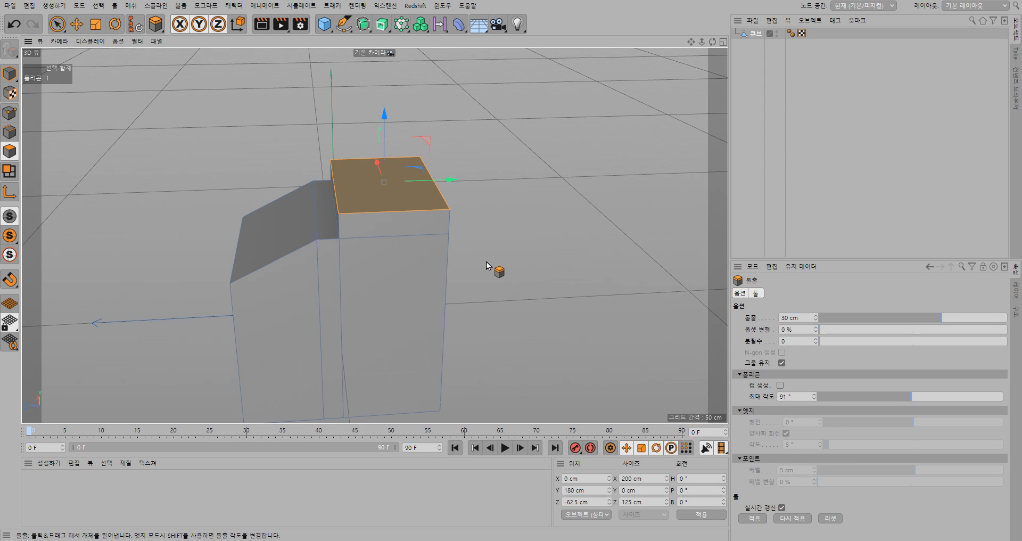
Select the front polygon on the positive Z side and inset it by 15 cm with Extrude Inner
{"action": "left_click_drag", "start_coordinate": [488, 270], "coordinate": [445, 327], "text": "alt"}
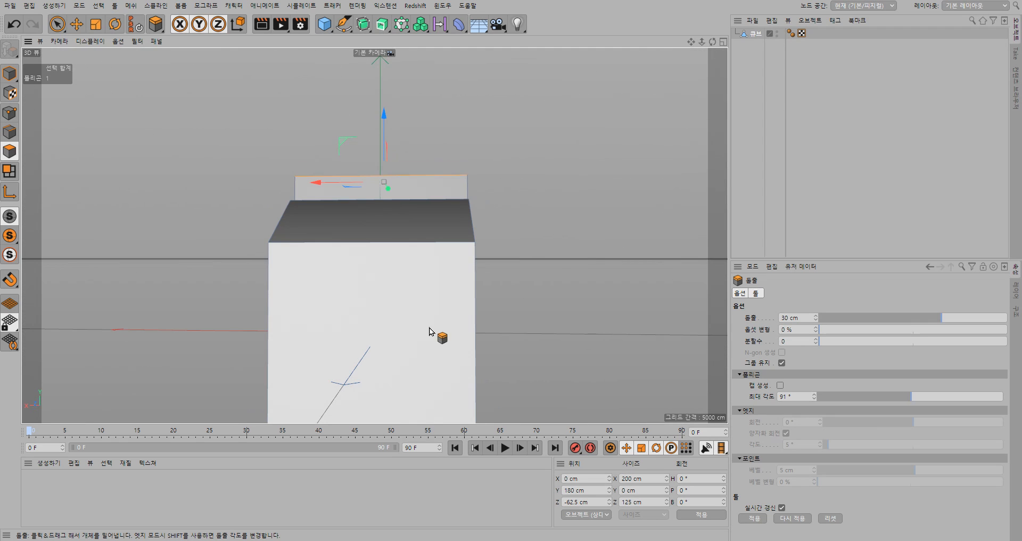
{"action": "left_click", "coordinate": [396, 338]}
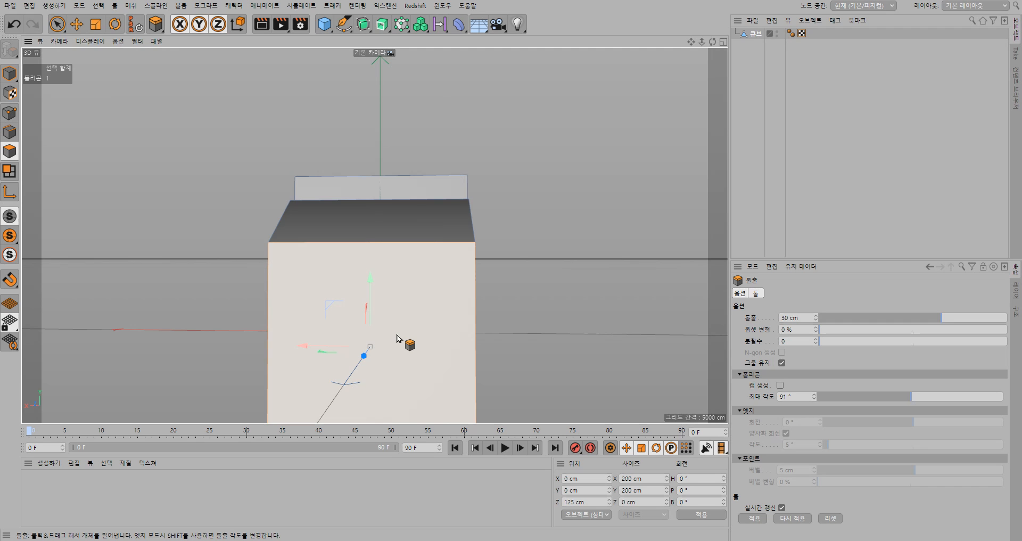
{"action": "key", "text": "space"}
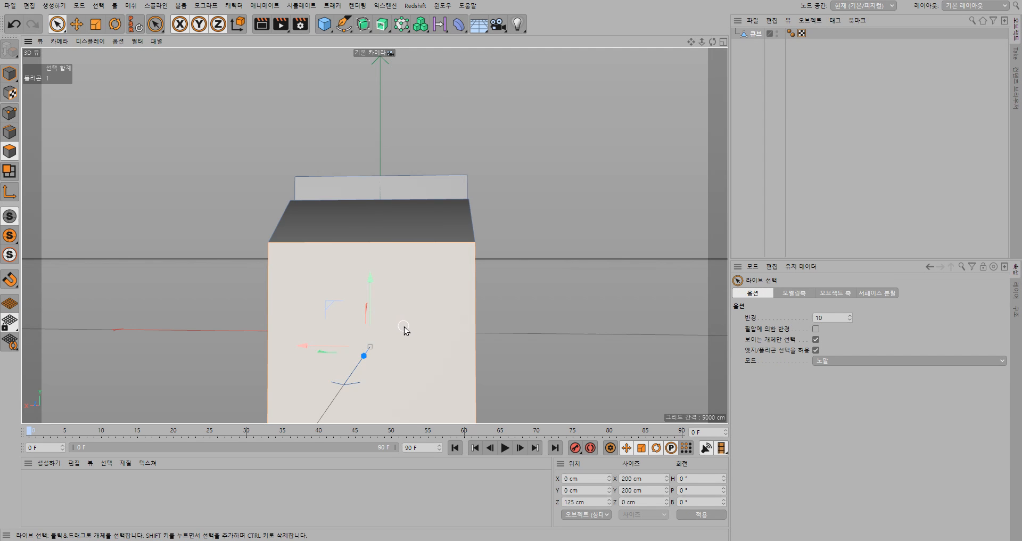
{"action": "left_click_drag", "start_coordinate": [549, 374], "coordinate": [506, 380], "text": "alt"}
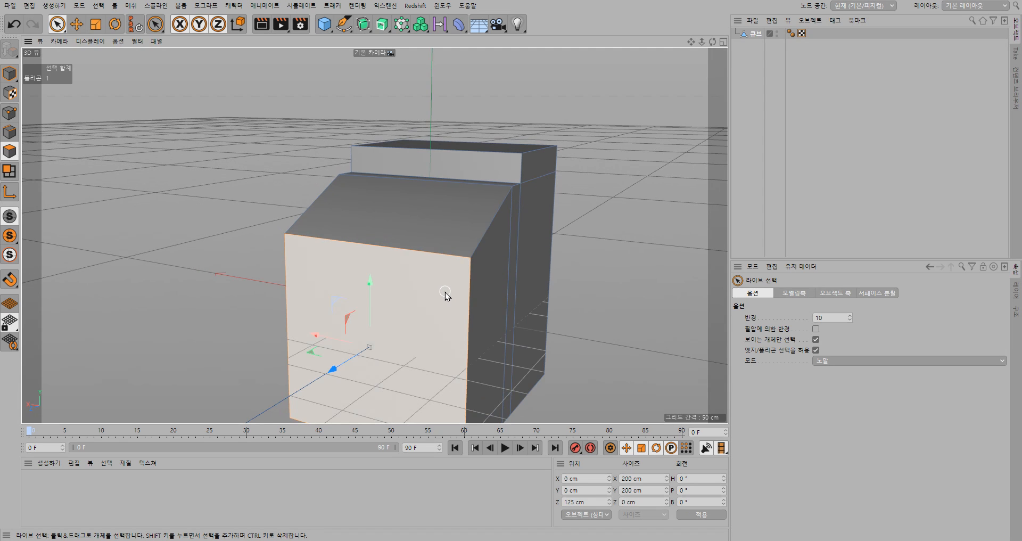
{"action": "right_click", "coordinate": [220, 166]}
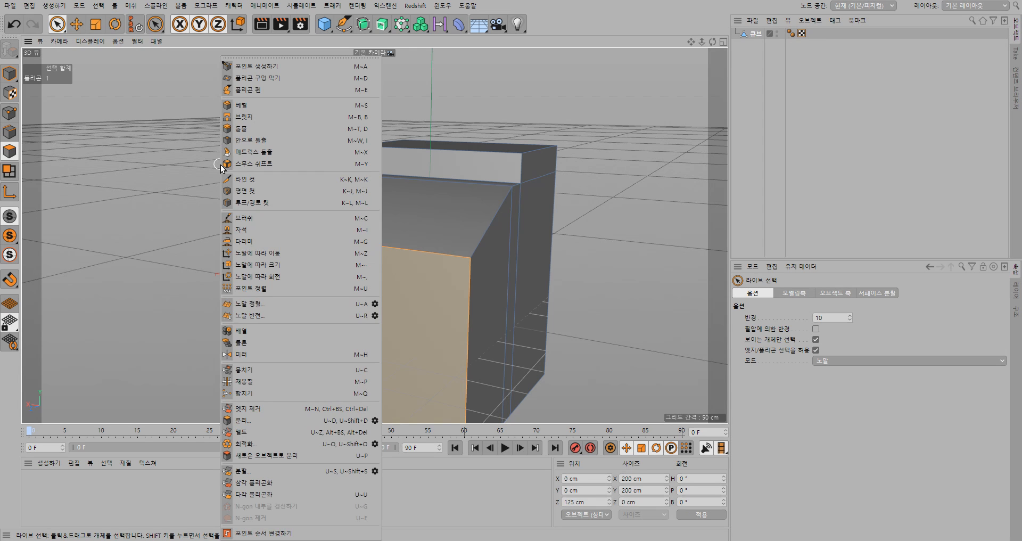
{"action": "left_click", "coordinate": [250, 140]}
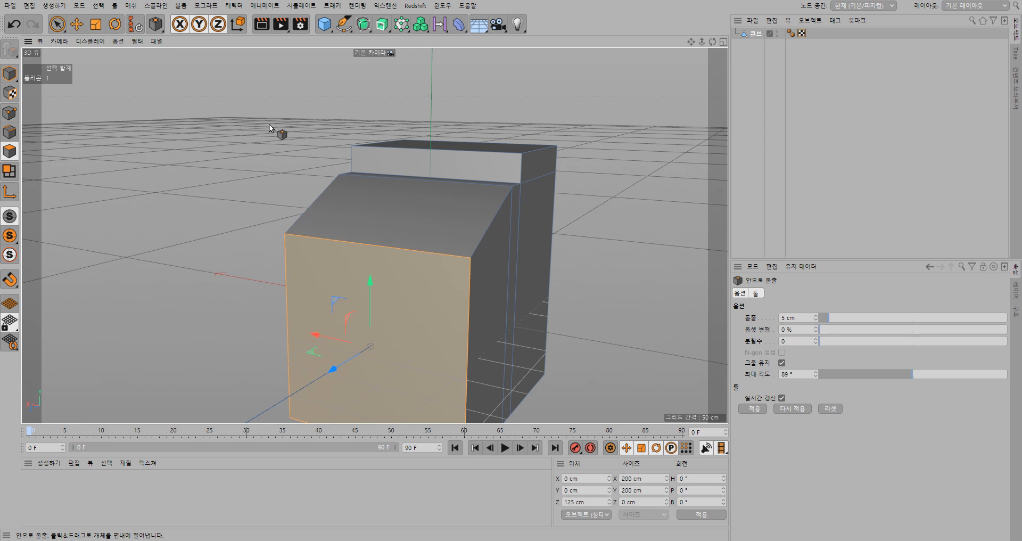
{"action": "left_click_drag", "start_coordinate": [269, 128], "coordinate": [310, 128]}
{"action": "left_click", "coordinate": [791, 318]}
{"action": "type", "text": "15"}
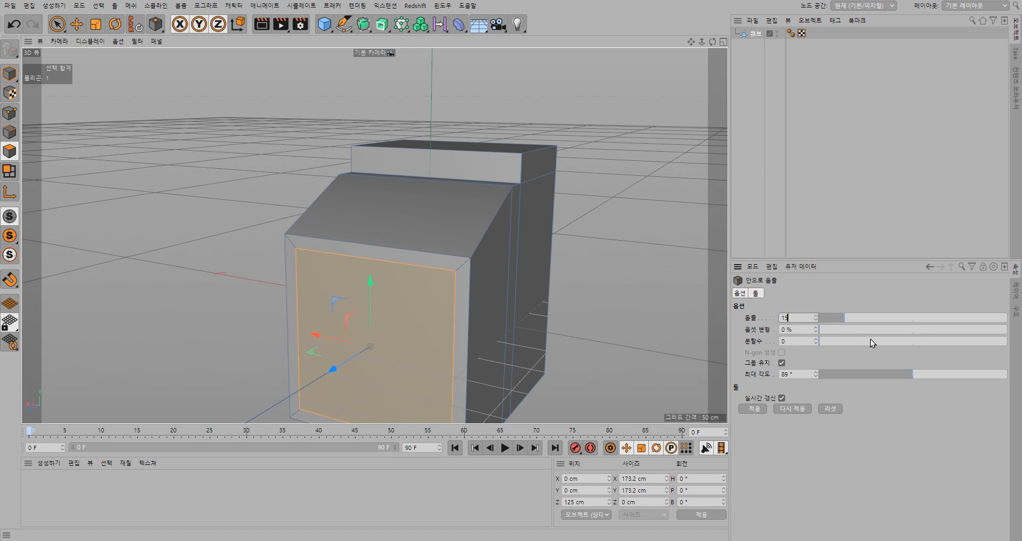
{"action": "key", "text": "Return"}
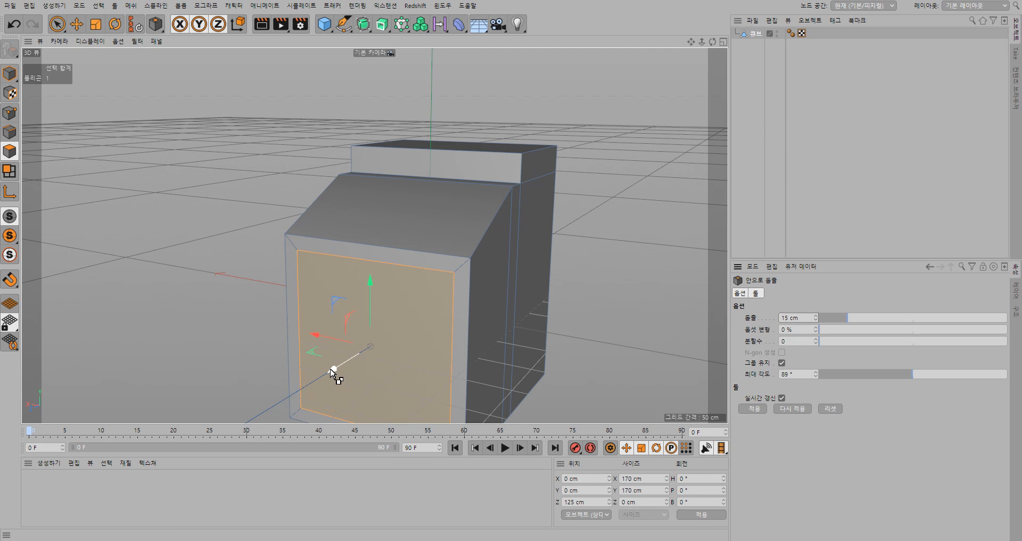
Extrude the inset front polygon inward to hollow the body, placing it just inside the back wall at about Z -118.9 cm
{"action": "left_click_drag", "start_coordinate": [332, 373], "coordinate": [453, 314]}
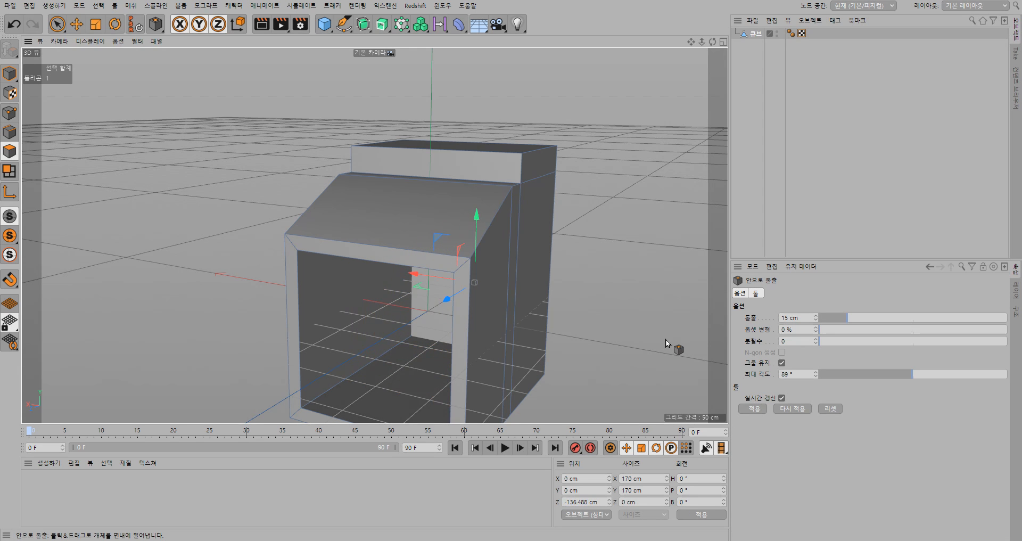
{"action": "left_click_drag", "start_coordinate": [658, 350], "coordinate": [571, 338], "text": "alt"}
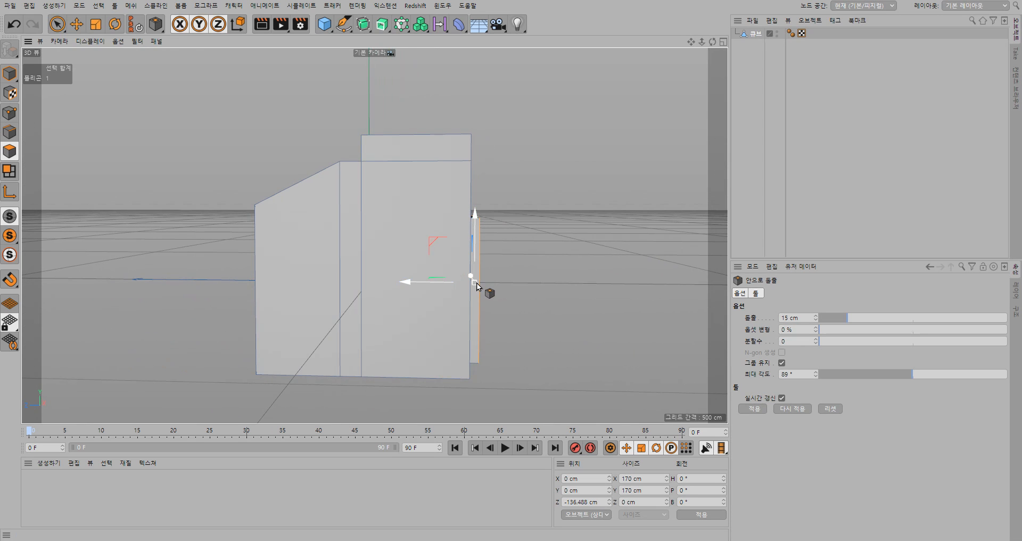
{"action": "left_click_drag", "start_coordinate": [553, 338], "coordinate": [531, 340], "text": "alt"}
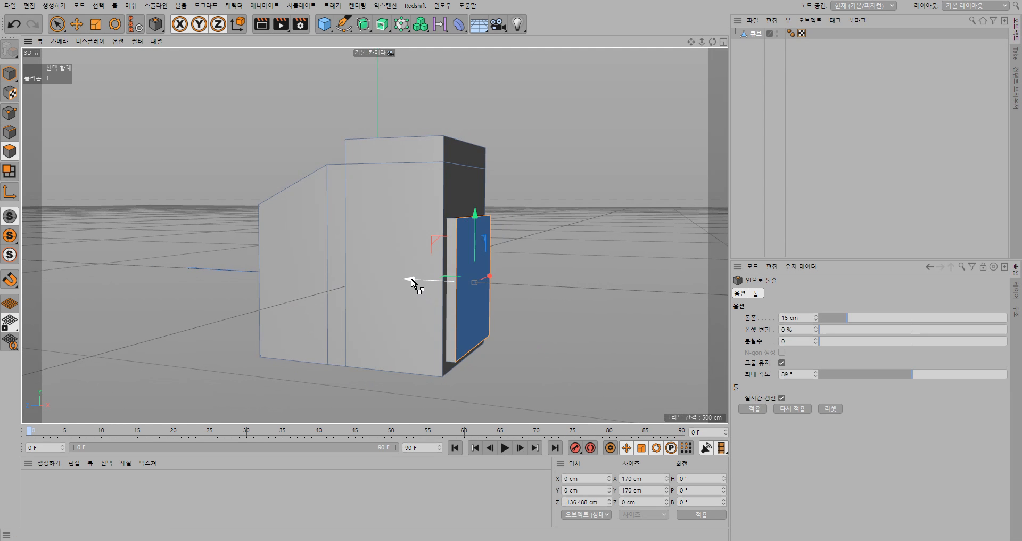
{"action": "left_click_drag", "start_coordinate": [413, 282], "coordinate": [400, 282]}
{"action": "left_click_drag", "start_coordinate": [401, 279], "coordinate": [398, 279]}
{"action": "left_click_drag", "start_coordinate": [522, 340], "coordinate": [548, 346], "text": "alt"}
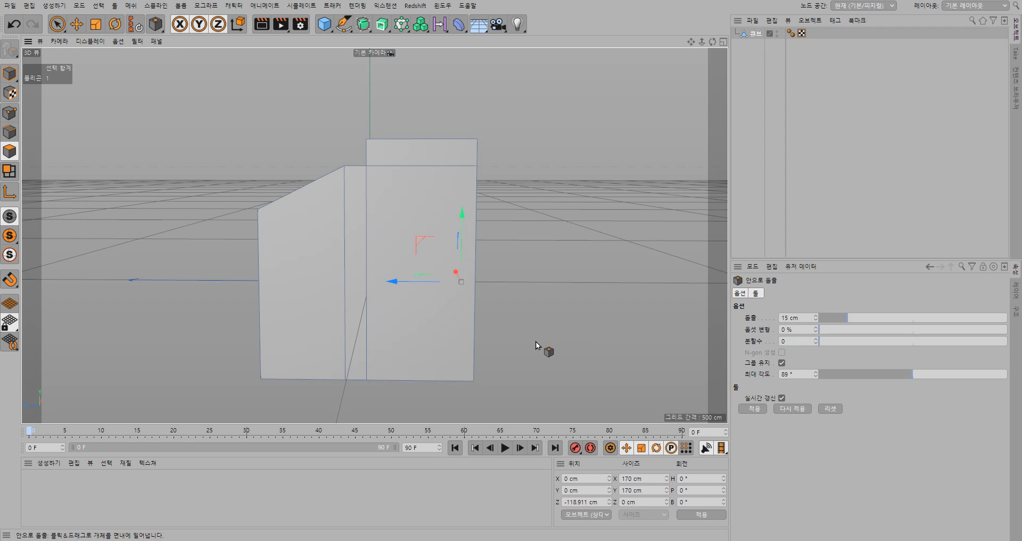
{"action": "left_click_drag", "start_coordinate": [536, 341], "coordinate": [622, 338], "text": "alt"}
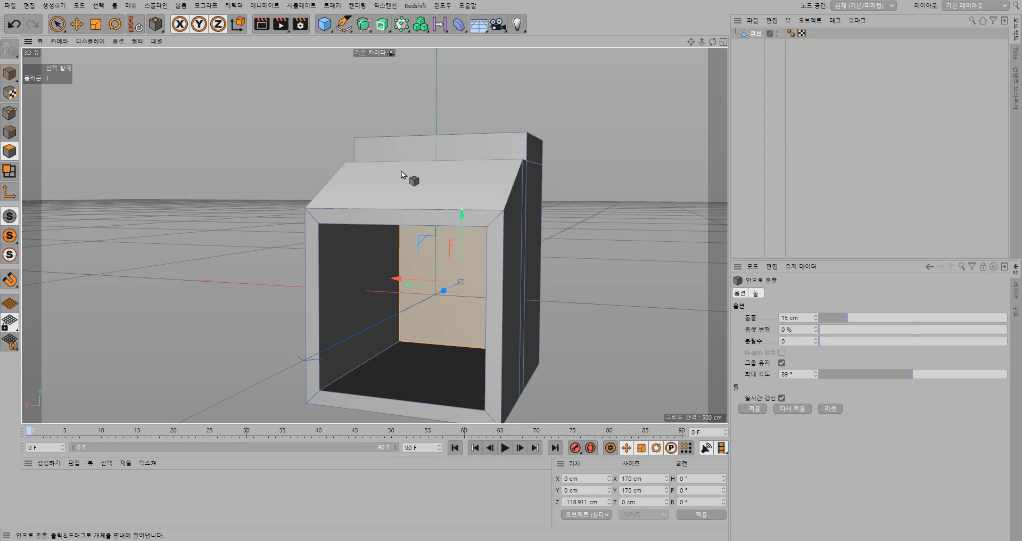
Switch to edge mode and select all of the body's edges, including hidden ones, with Rectangle Selection
{"action": "left_click", "coordinate": [57, 24]}
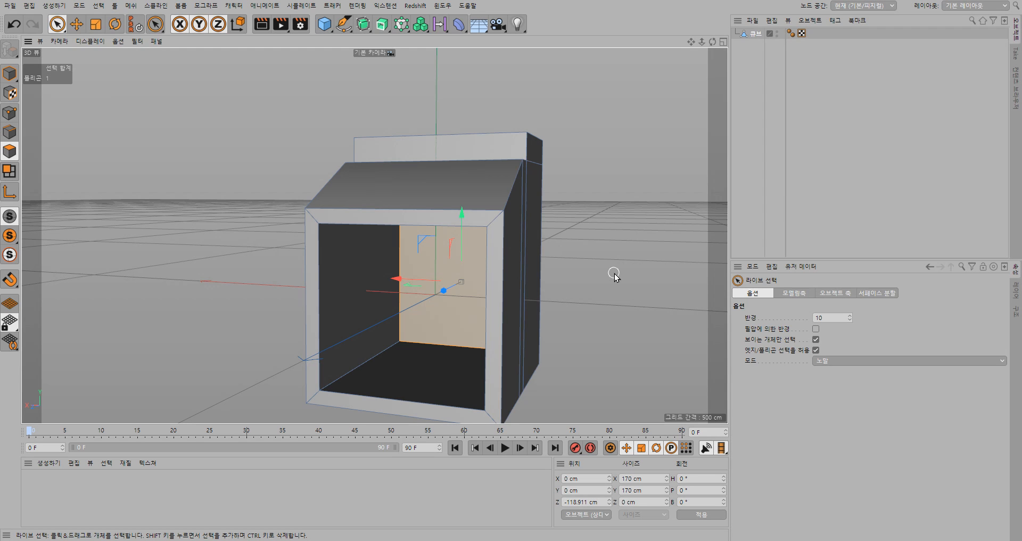
{"action": "left_click_drag", "start_coordinate": [593, 267], "coordinate": [585, 317], "text": "alt"}
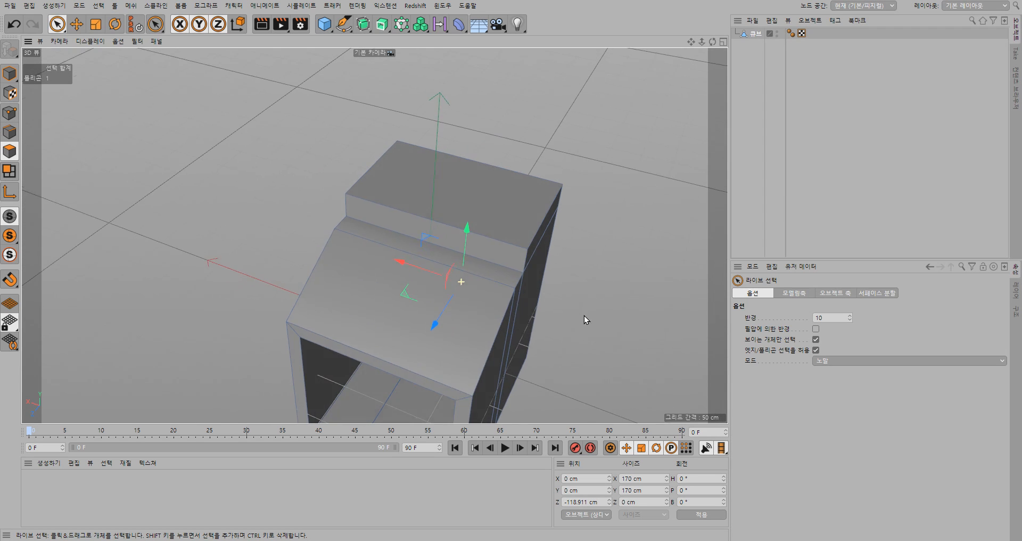
{"action": "scroll", "coordinate": [535, 269], "scroll_direction": "up", "scroll_amount": 5}
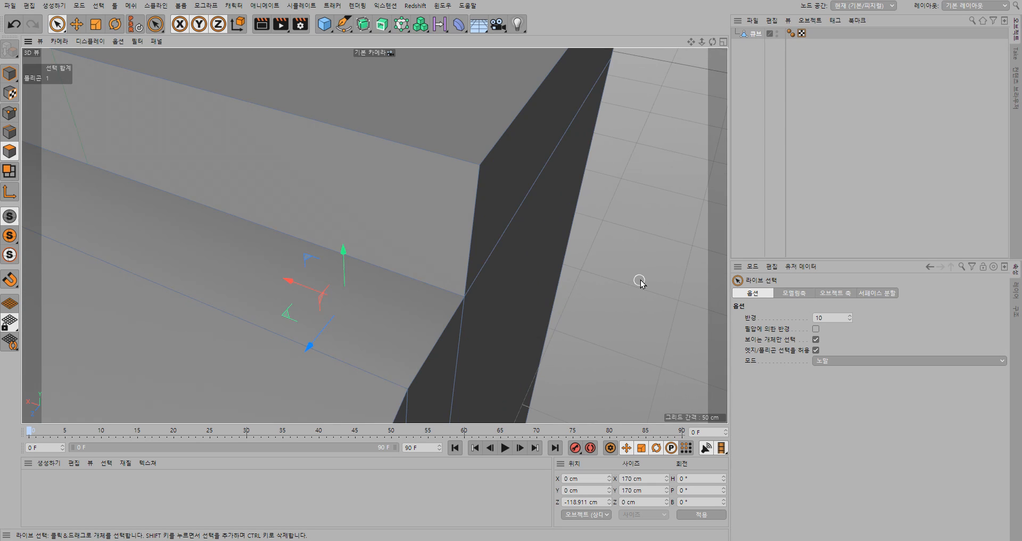
{"action": "left_click", "coordinate": [5, 133]}
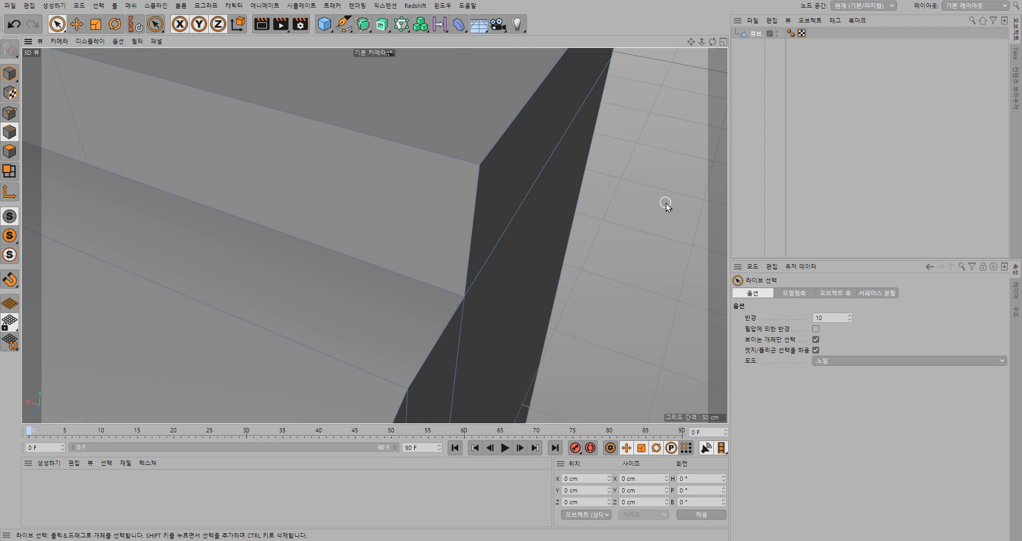
{"action": "scroll", "coordinate": [666, 203], "scroll_direction": "down", "scroll_amount": 10}
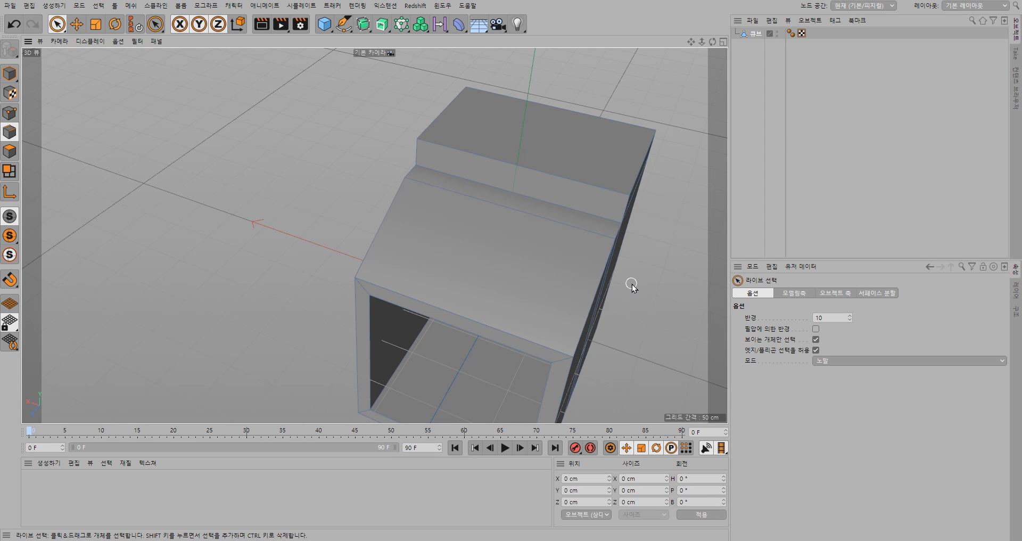
{"action": "scroll", "coordinate": [631, 283], "scroll_direction": "down", "scroll_amount": 5}
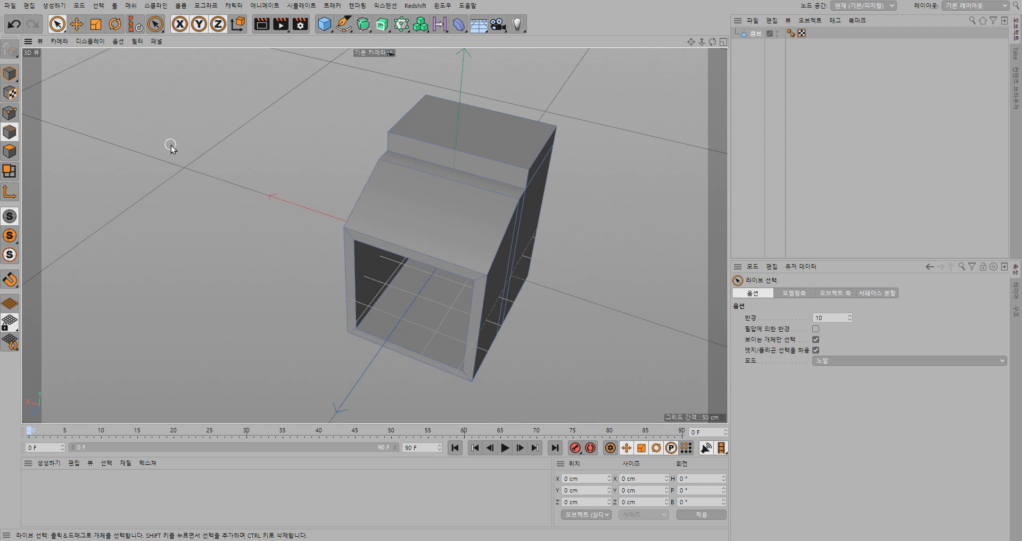
{"action": "left_click", "coordinate": [57, 24]}
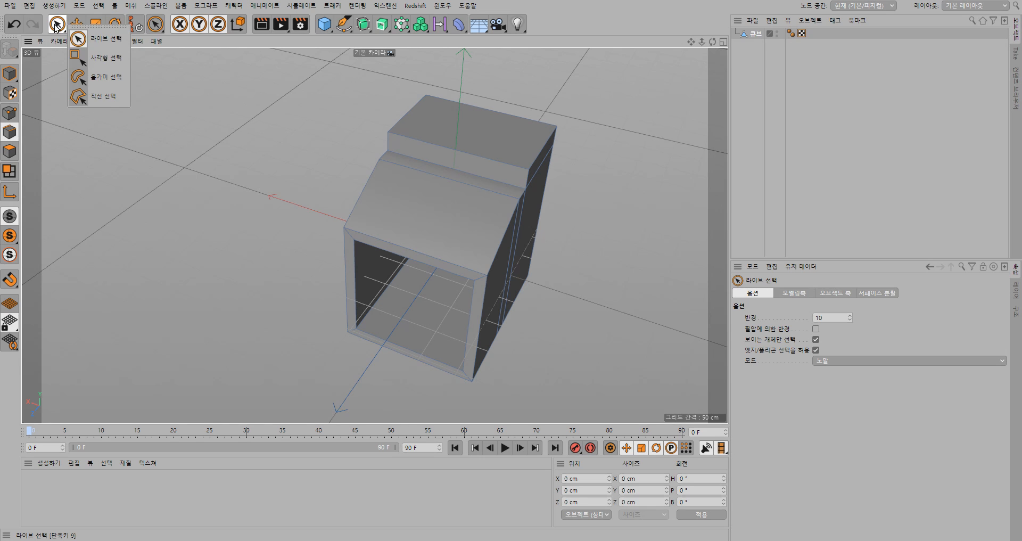
{"action": "left_click", "coordinate": [104, 64]}
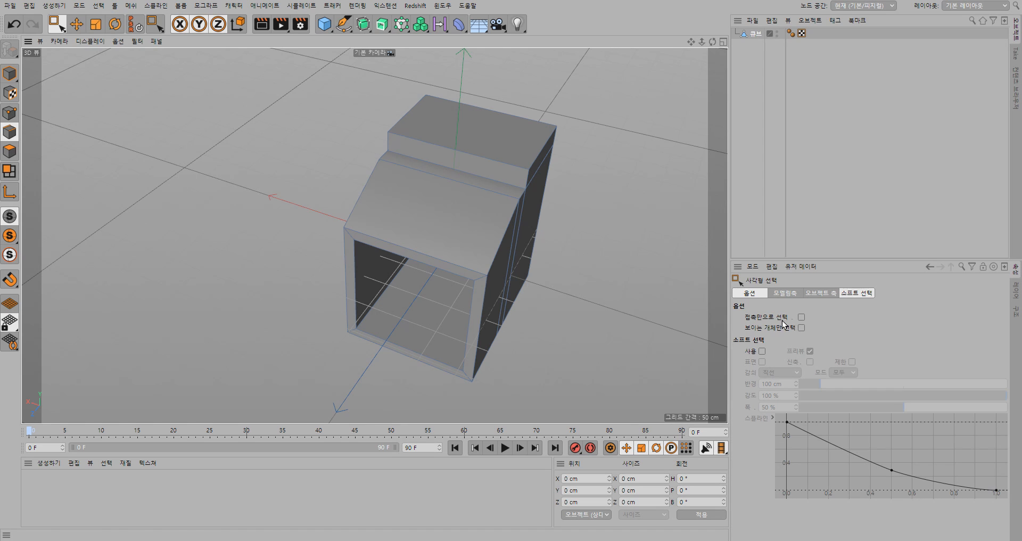
{"action": "left_click_drag", "start_coordinate": [356, 83], "coordinate": [563, 371]}
{"action": "left_click_drag", "start_coordinate": [221, 66], "coordinate": [613, 408]}
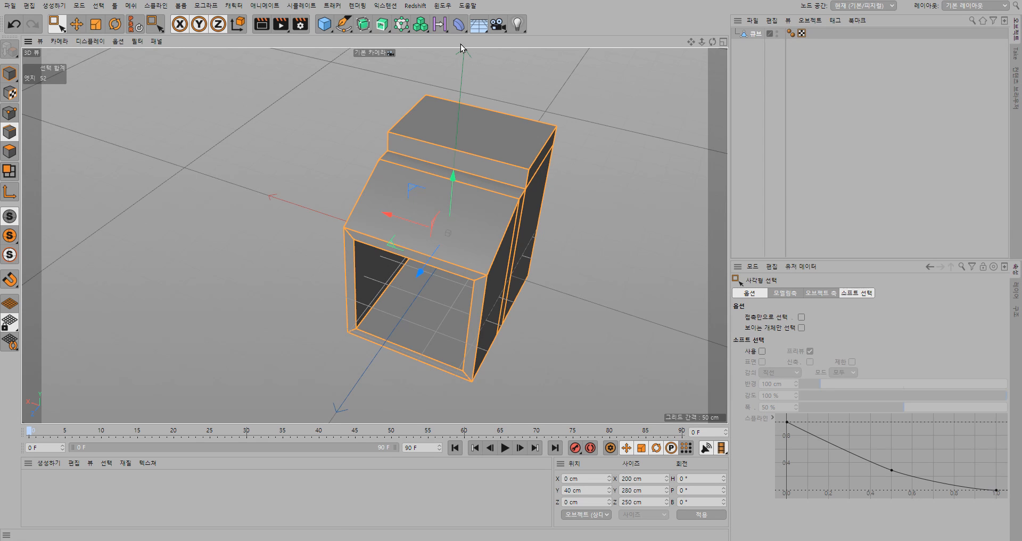
Add a Bevel deformer as a child of the cube and set its offset to 3 cm
{"action": "left_click", "coordinate": [458, 24]}
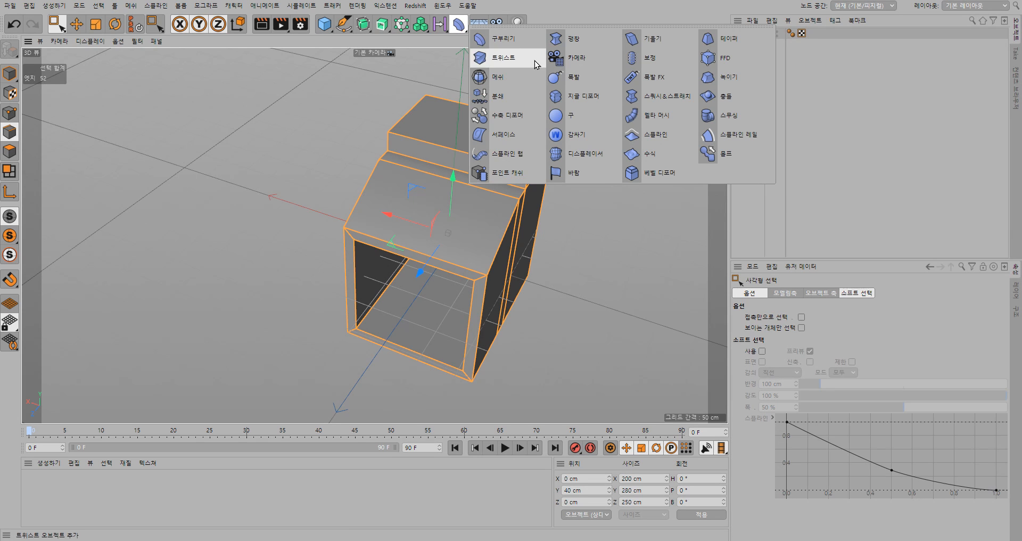
{"action": "left_click", "coordinate": [670, 176]}
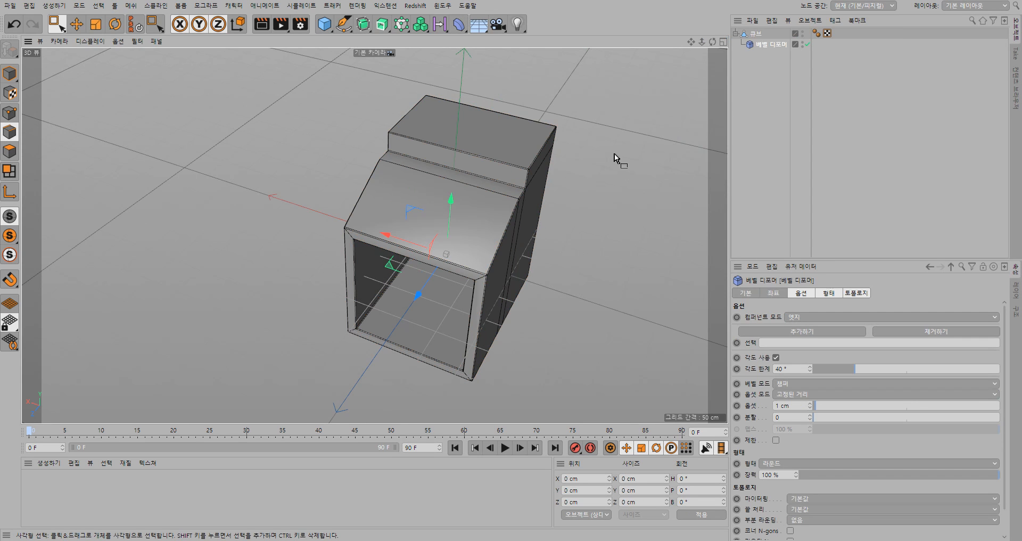
{"action": "scroll", "coordinate": [536, 182], "scroll_direction": "up", "scroll_amount": 6}
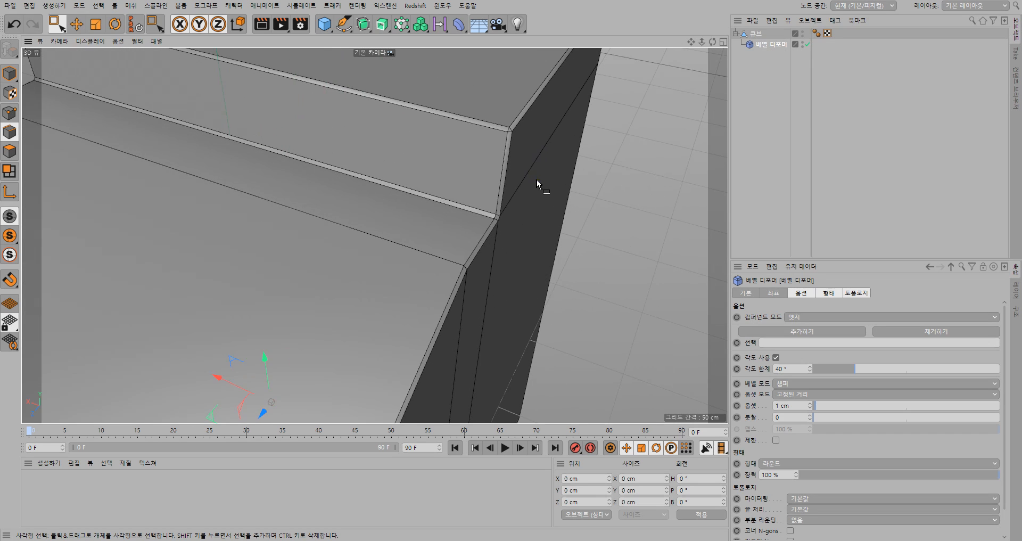
{"action": "scroll", "coordinate": [537, 180], "scroll_direction": "up", "scroll_amount": 2}
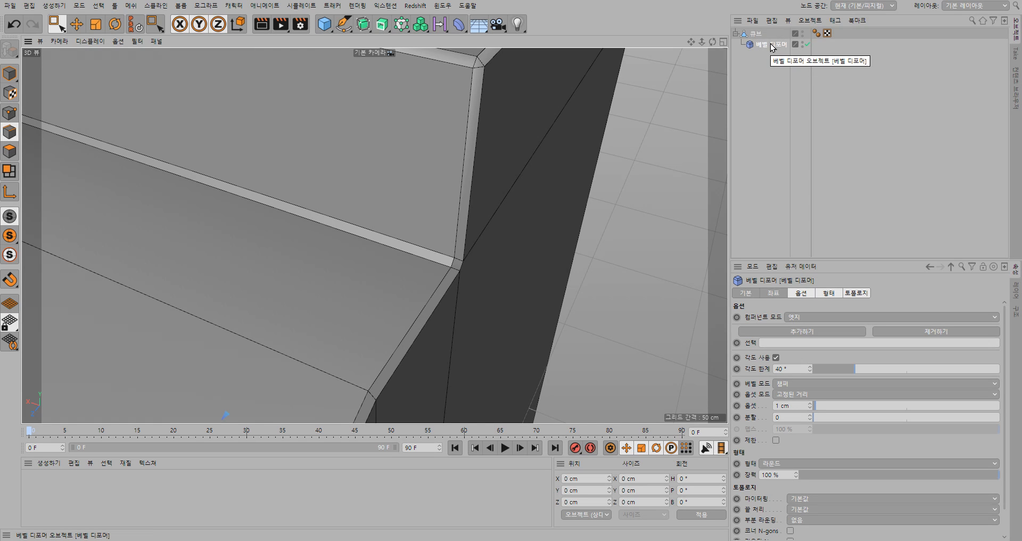
{"action": "left_click", "coordinate": [811, 404]}
{"action": "left_click", "coordinate": [812, 404]}
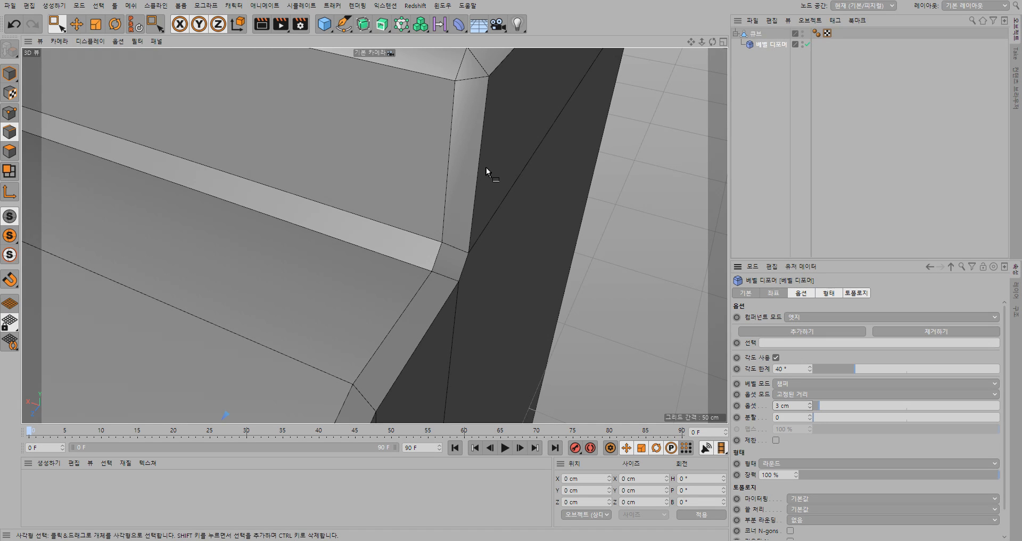
Set the bevel deformer's subdivision to 5 and check the rounded edges around the body
{"action": "left_click", "coordinate": [809, 415]}
{"action": "left_click", "coordinate": [810, 415]}
{"action": "left_click", "coordinate": [809, 416]}
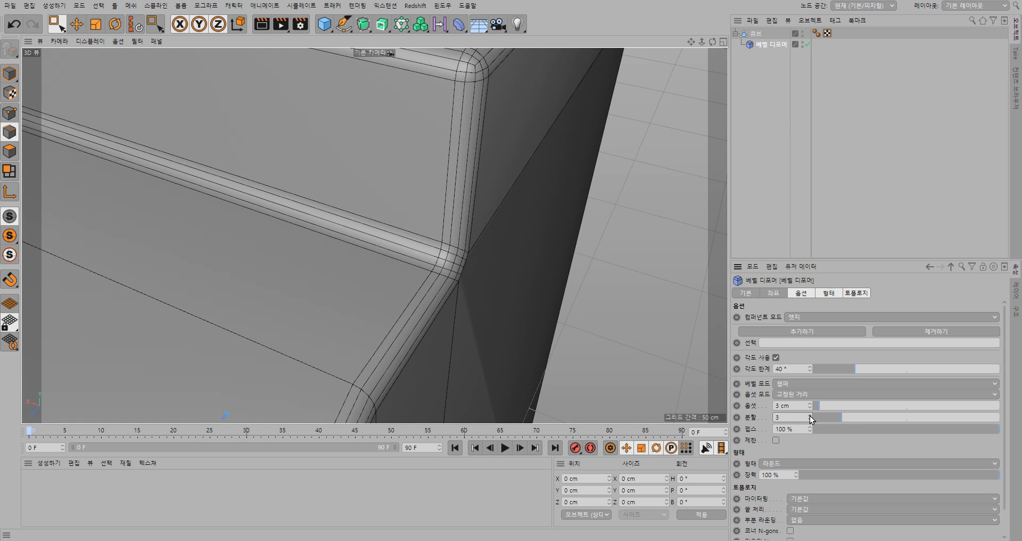
{"action": "left_click", "coordinate": [810, 415]}
{"action": "left_click", "coordinate": [810, 415]}
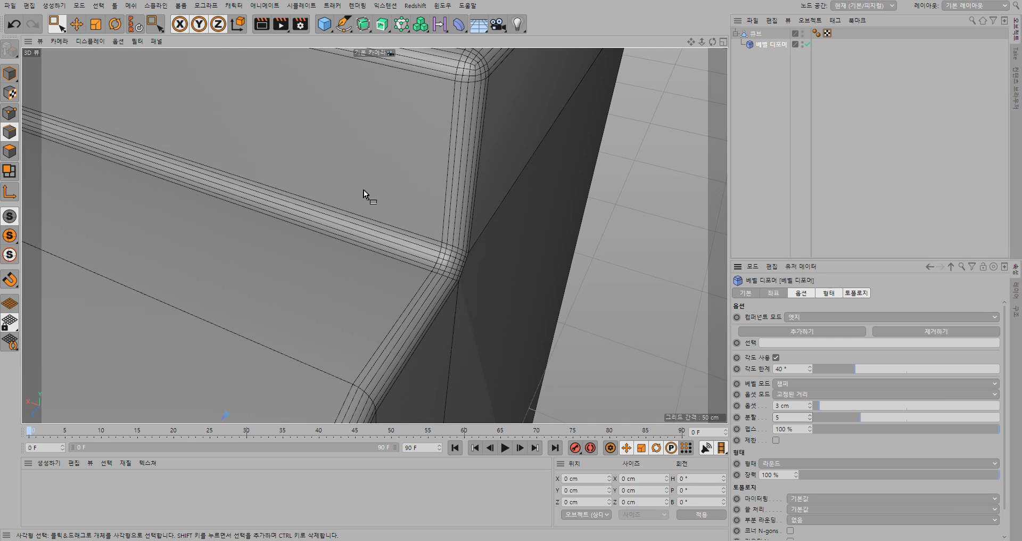
{"action": "scroll", "coordinate": [363, 190], "scroll_direction": "up", "scroll_amount": 5}
{"action": "scroll", "coordinate": [368, 189], "scroll_direction": "down", "scroll_amount": 9}
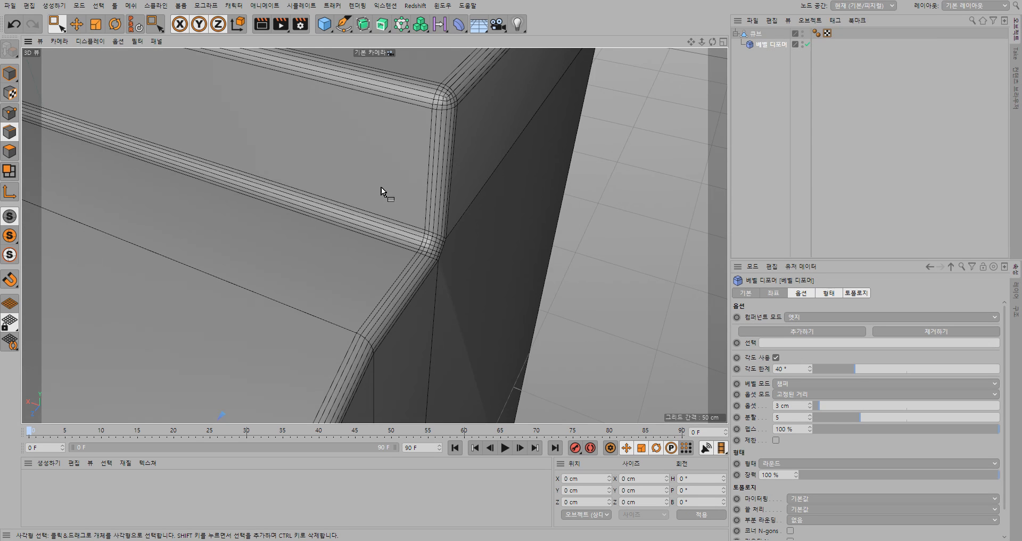
{"action": "scroll", "coordinate": [400, 193], "scroll_direction": "down", "scroll_amount": 4}
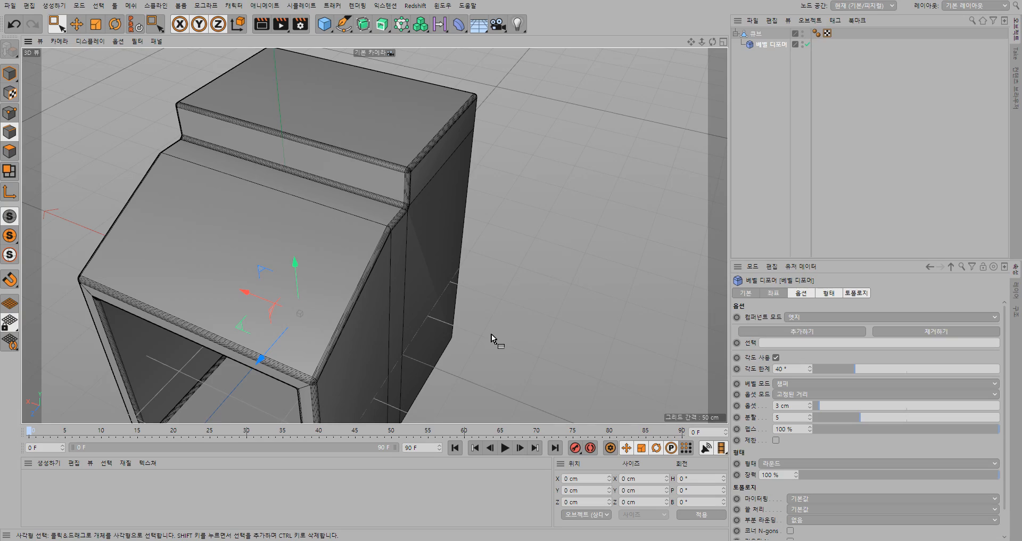
{"action": "left_click_drag", "start_coordinate": [484, 333], "coordinate": [248, 209], "text": "alt"}
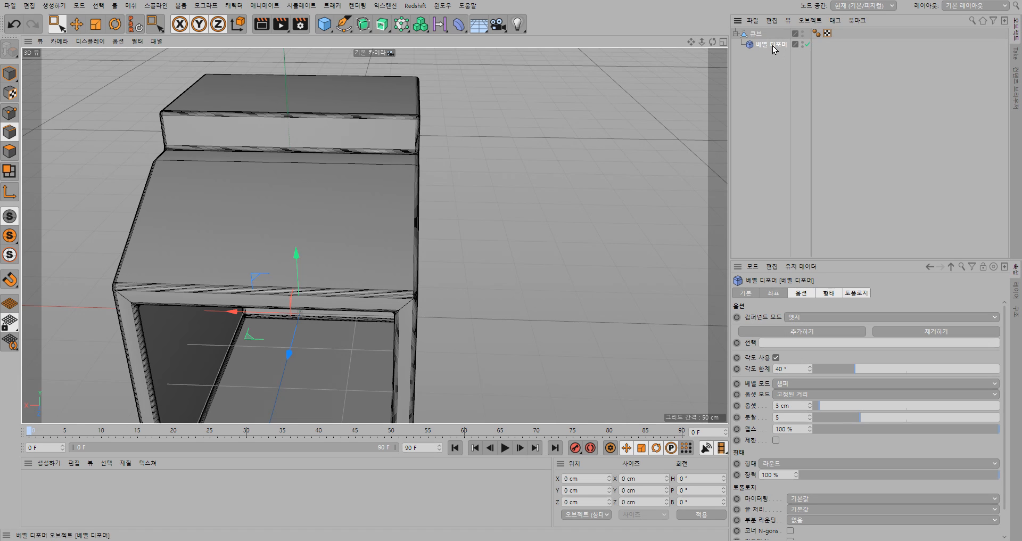
Delete the bevel deformer and undo the deletion, and move the deformer out of the cube's hierarchy and back under the cube
{"action": "key", "text": "Delete"}
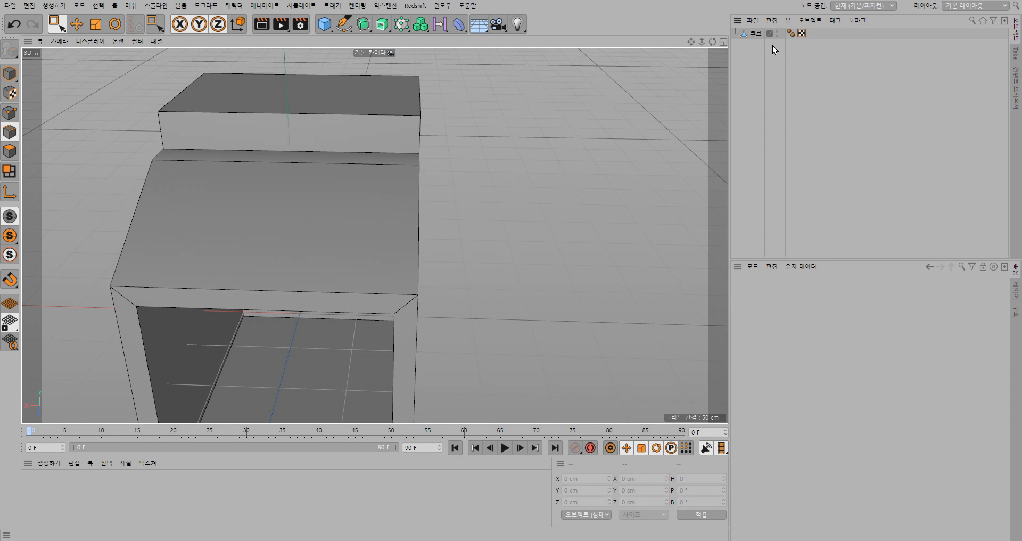
{"action": "key", "text": "ctrl+z"}
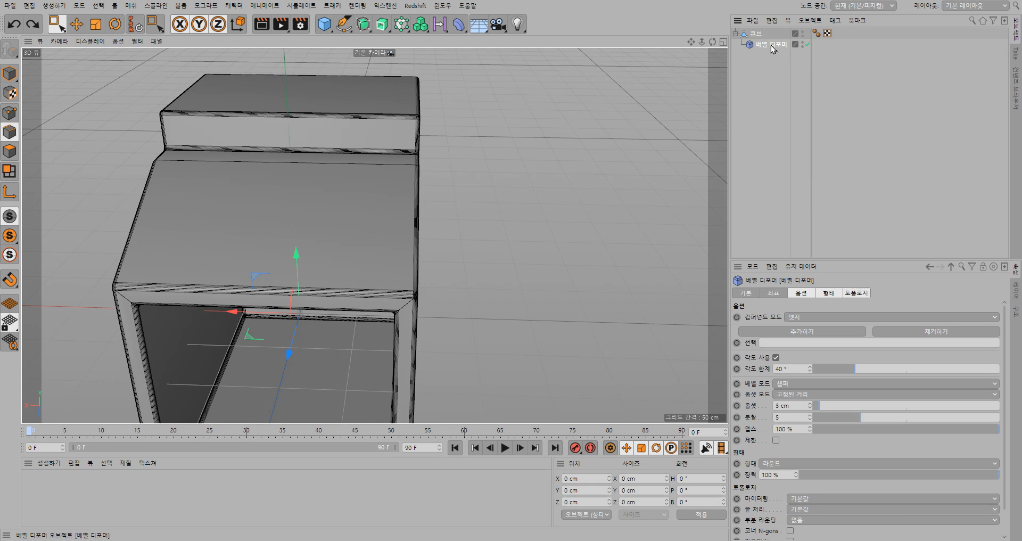
{"action": "left_click_drag", "start_coordinate": [765, 33], "coordinate": [765, 32]}
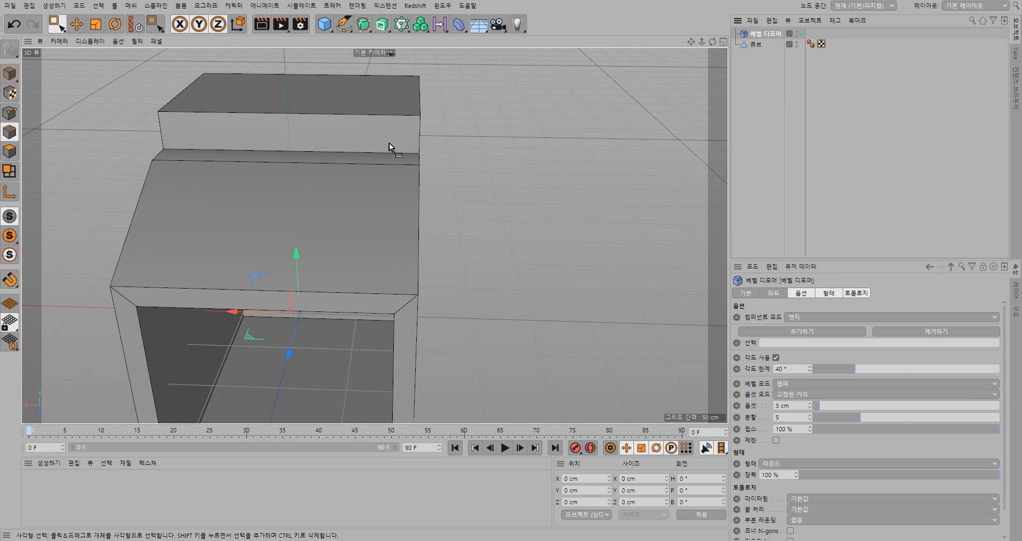
{"action": "left_click_drag", "start_coordinate": [759, 33], "coordinate": [757, 47]}
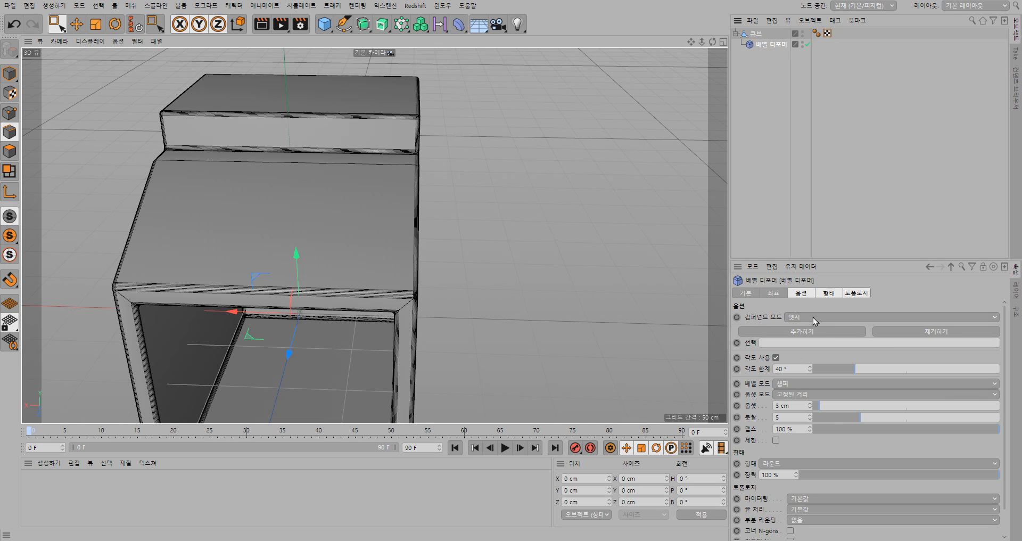
Select the cube's edge where the raised top block meets the slope with Live Selection, and try to remove it from the bevel deformer
{"action": "left_click", "coordinate": [903, 330]}
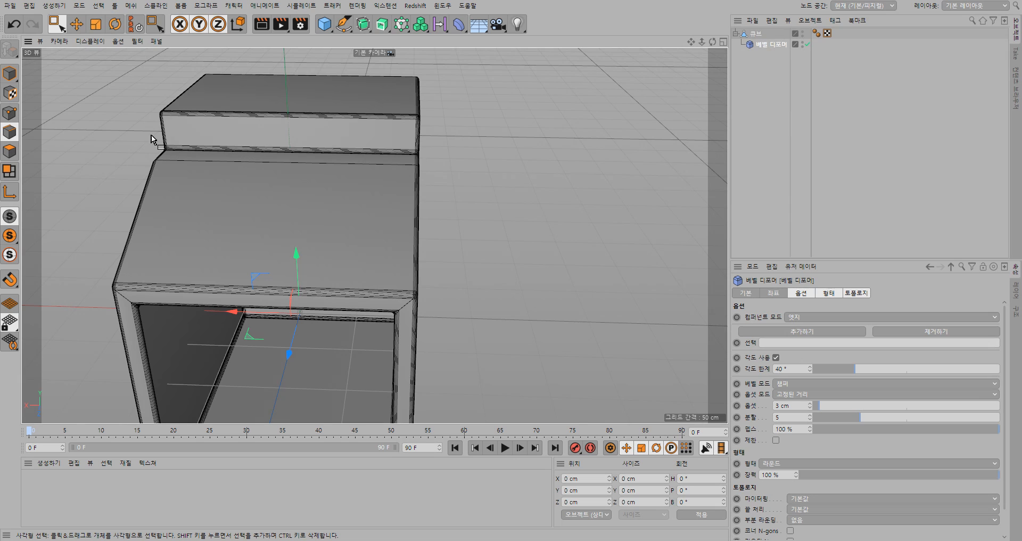
{"action": "left_click", "coordinate": [57, 24]}
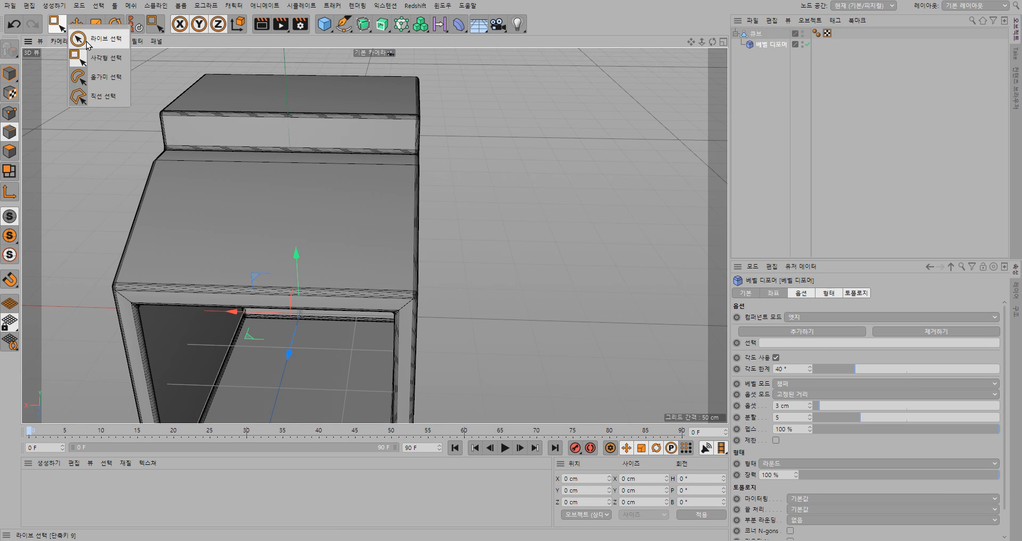
{"action": "left_click", "coordinate": [86, 43]}
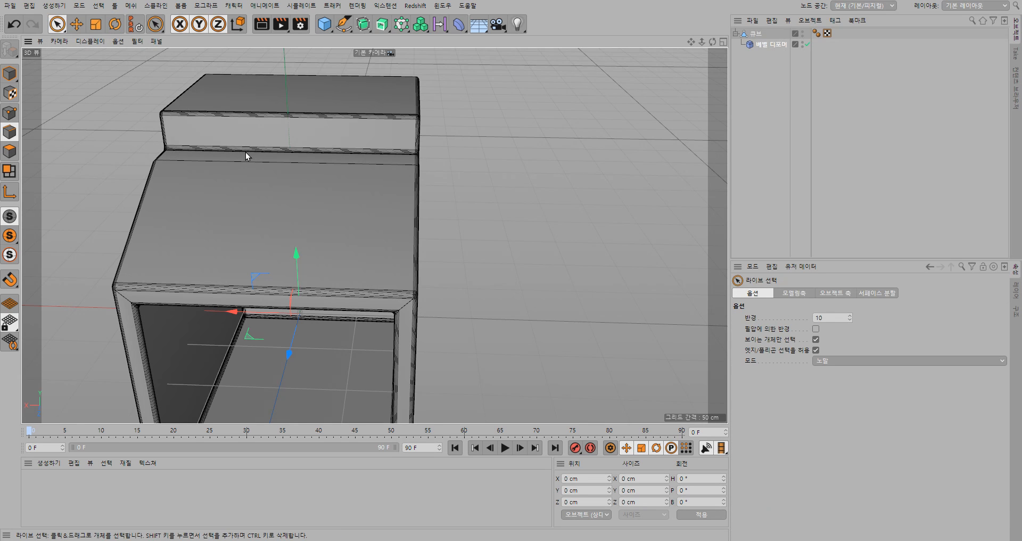
{"action": "left_click", "coordinate": [756, 33]}
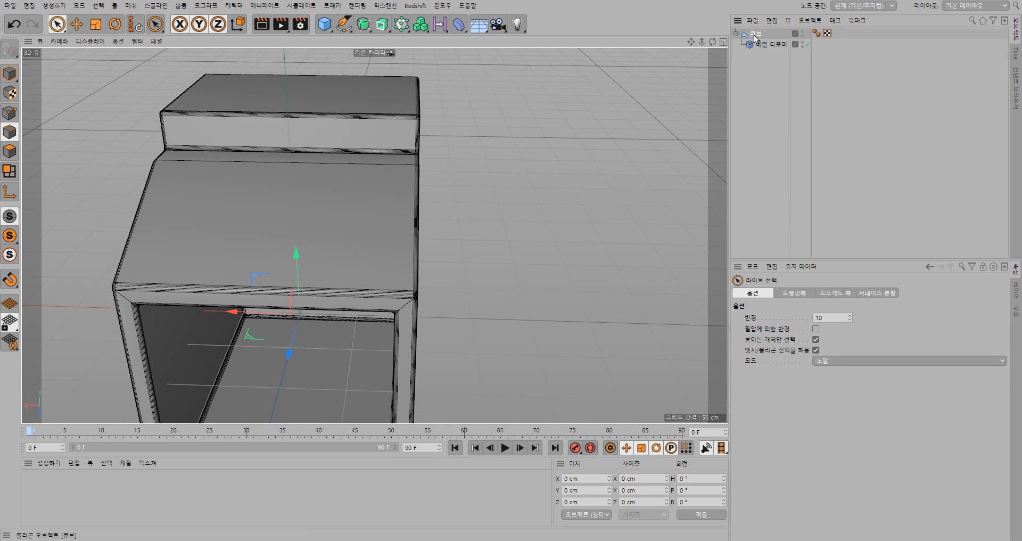
{"action": "left_click", "coordinate": [210, 153]}
{"action": "left_click", "coordinate": [220, 156]}
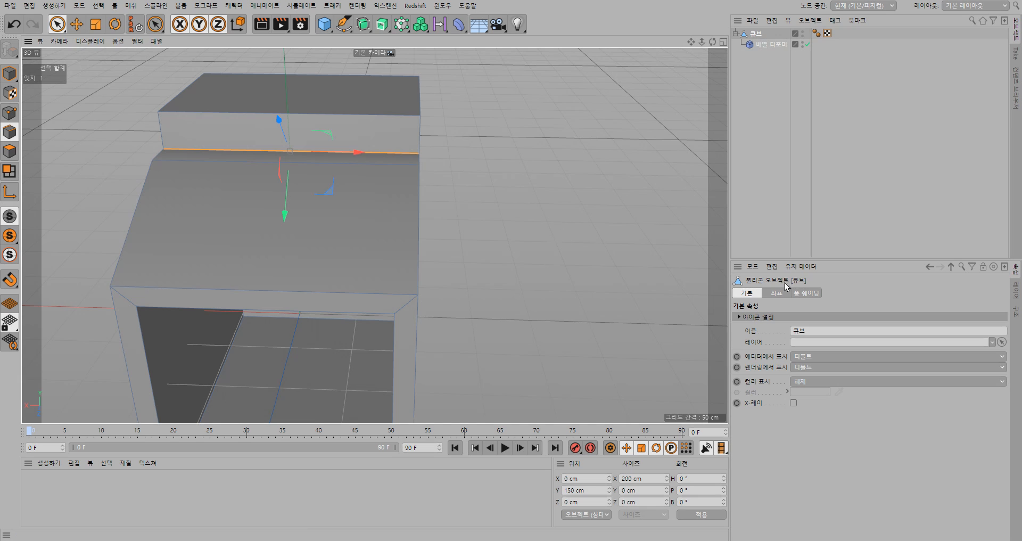
{"action": "left_click", "coordinate": [772, 46]}
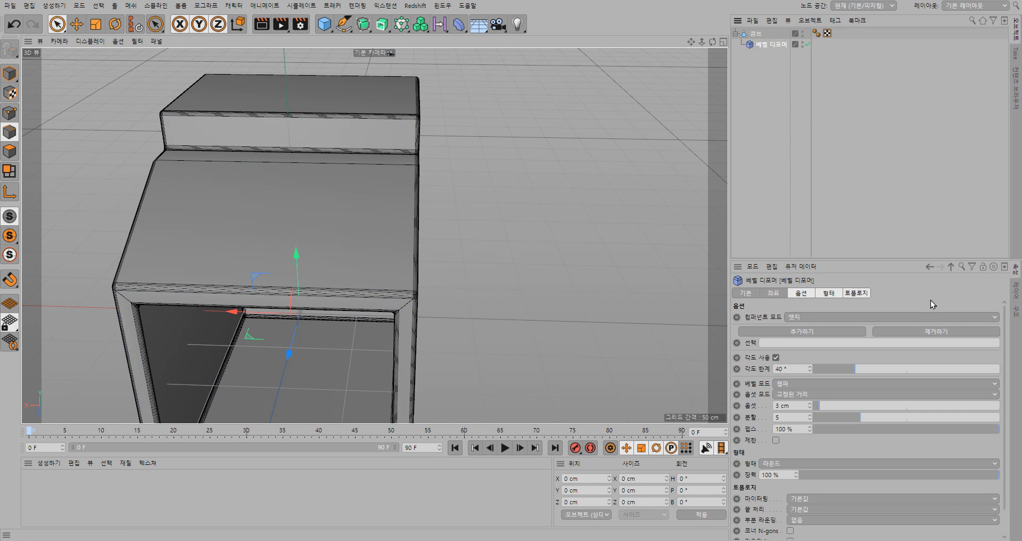
{"action": "left_click", "coordinate": [929, 331]}
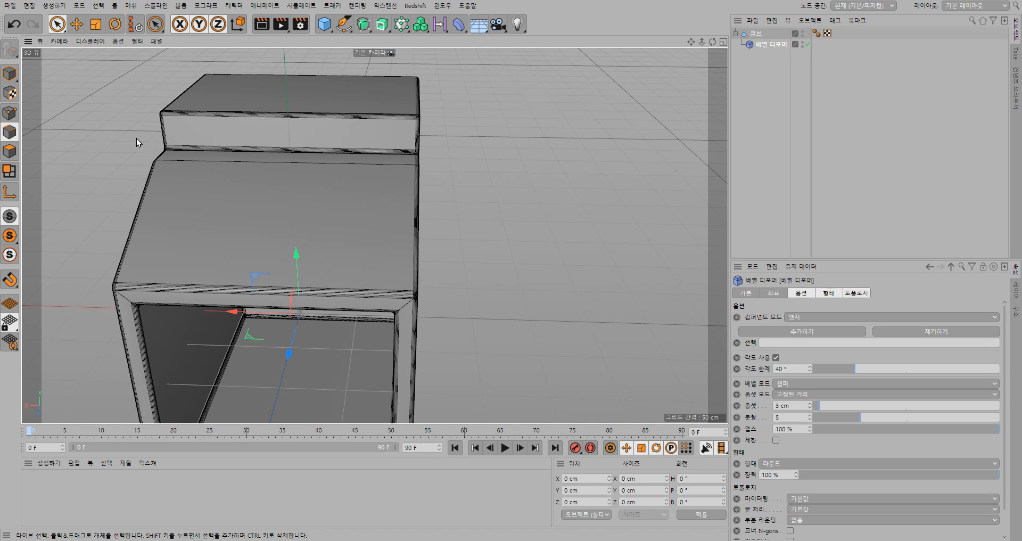
Alternate between the cube and its bevel deformer to compare the original mesh with the bevelled body
{"action": "left_click", "coordinate": [756, 34]}
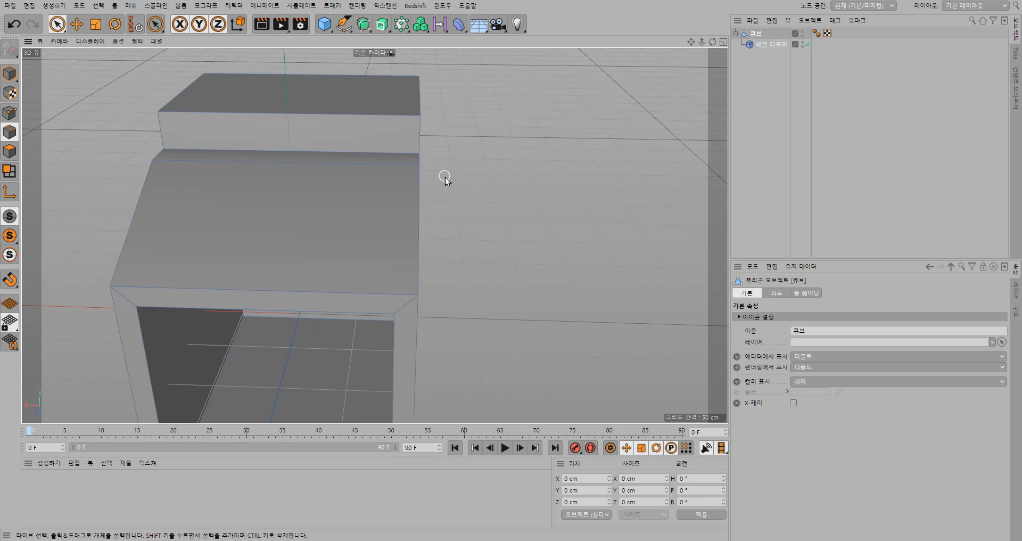
{"action": "left_click", "coordinate": [771, 44]}
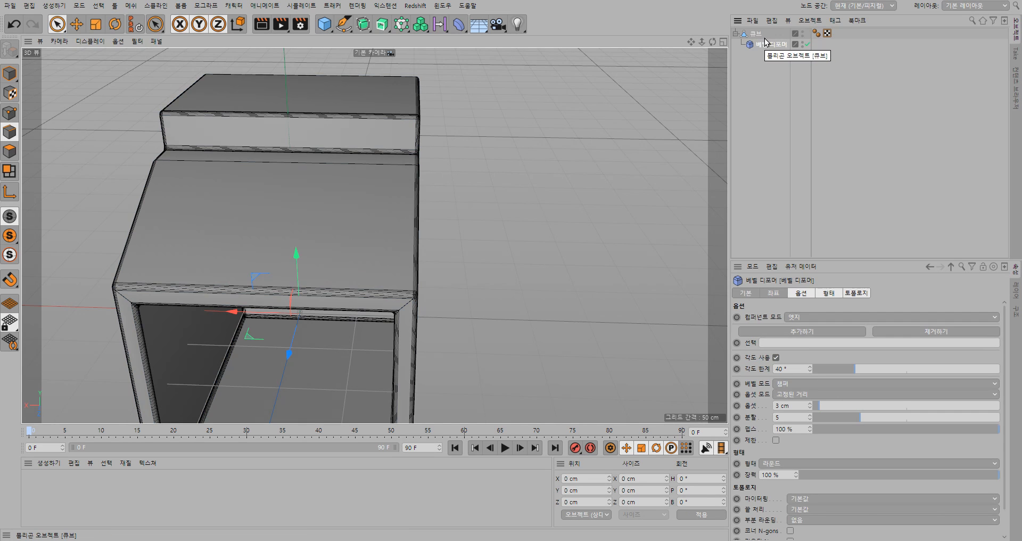
{"action": "left_click", "coordinate": [761, 36]}
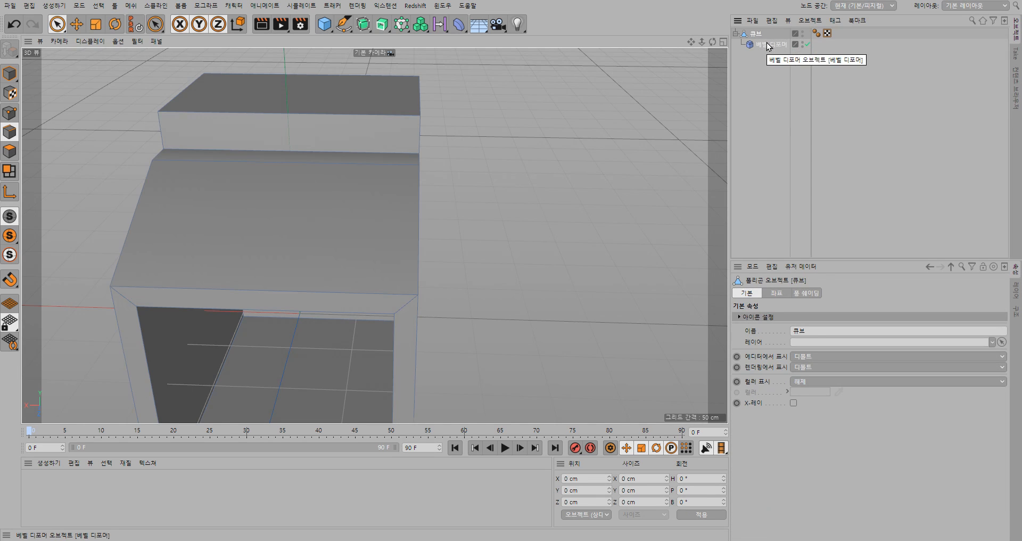
{"action": "left_click", "coordinate": [774, 47]}
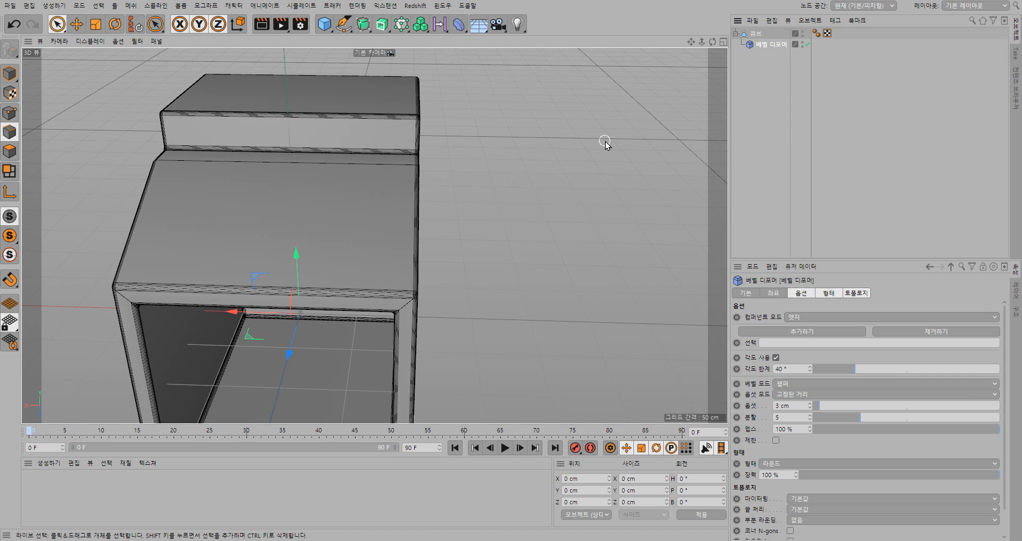
{"action": "left_click", "coordinate": [758, 36]}
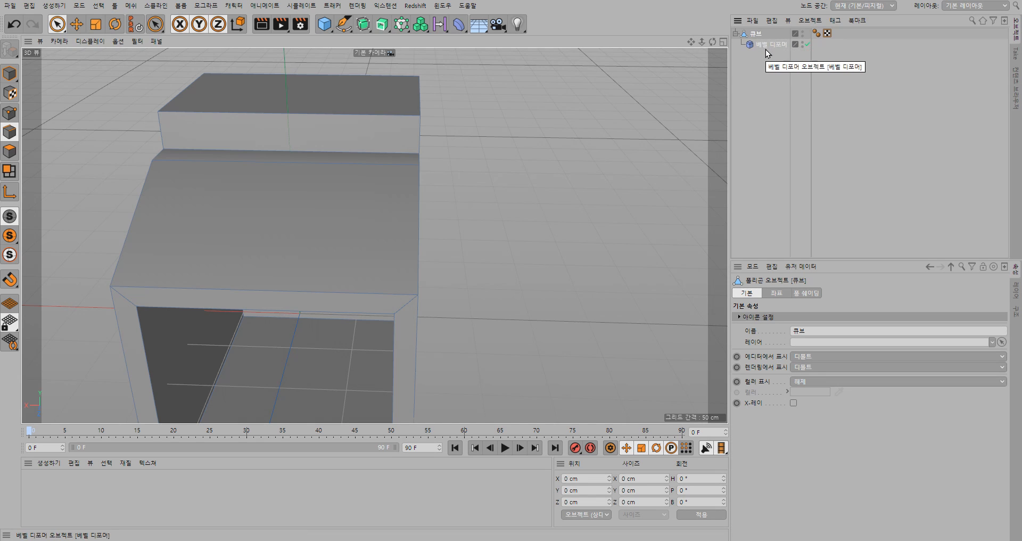
Bake the bevelled cube into a separate mesh with Current State to Object and delete the original cube together with its deformer
{"action": "right_click", "coordinate": [753, 35]}
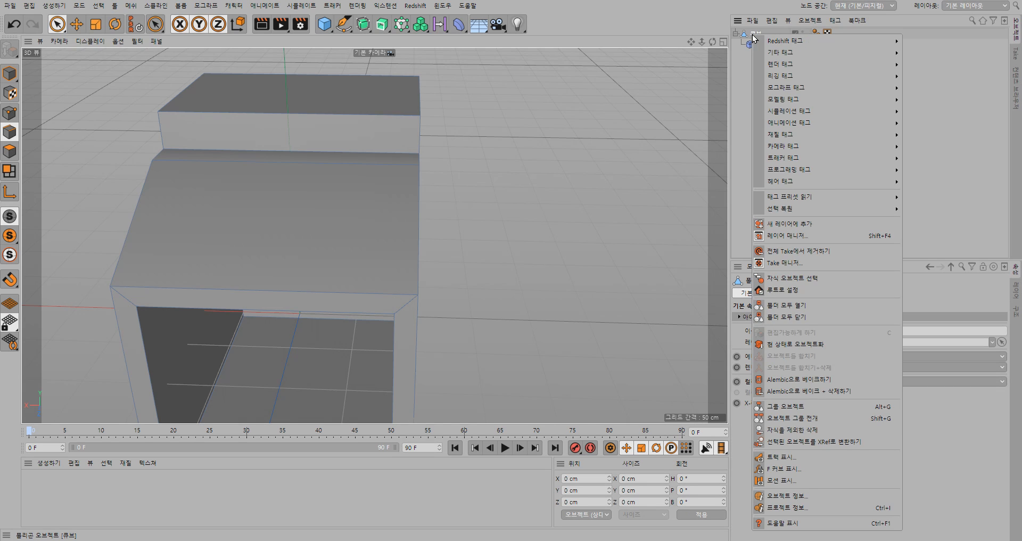
{"action": "left_click", "coordinate": [820, 344]}
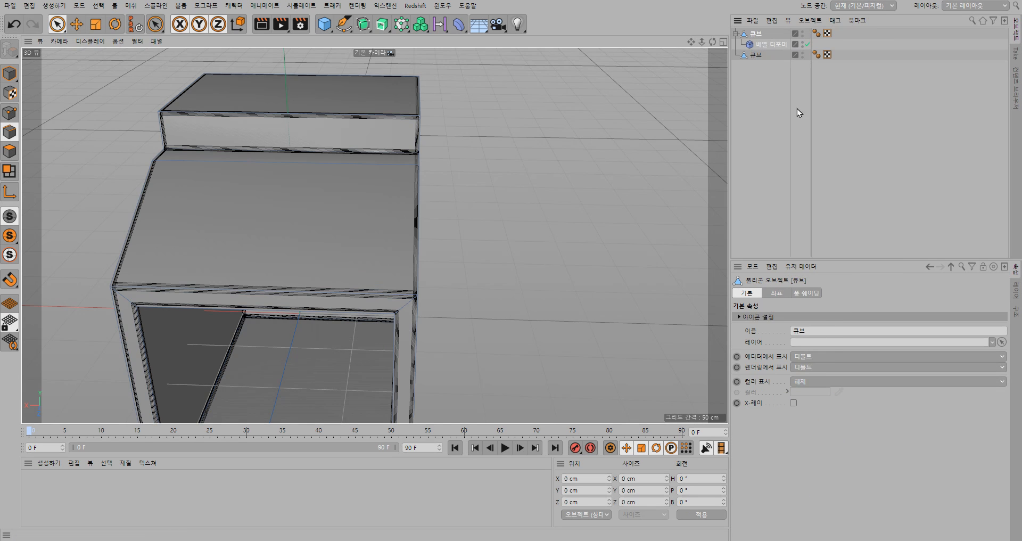
{"action": "left_click", "coordinate": [807, 44]}
{"action": "left_click", "coordinate": [768, 44]}
{"action": "left_click", "coordinate": [758, 36]}
{"action": "key", "text": "Delete"}
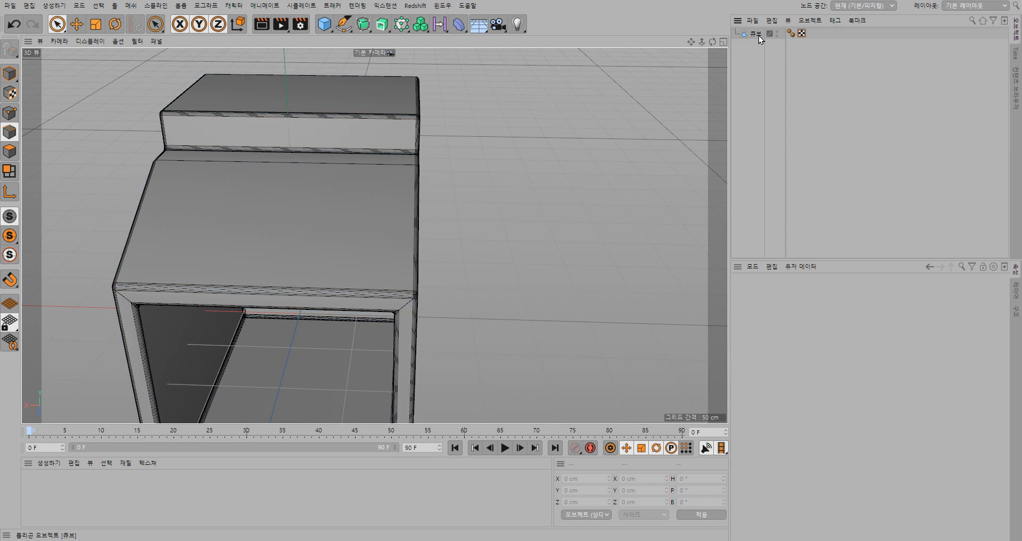
{"action": "left_click", "coordinate": [757, 34]}
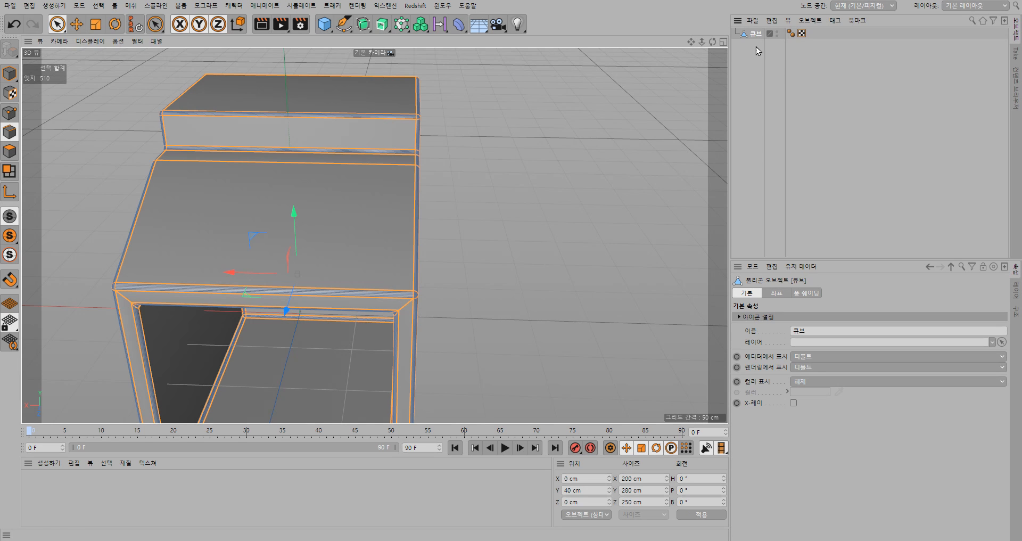
Undo the deletion of the original cube and delete the baked copy instead
{"action": "key", "text": "ctrl+z"}
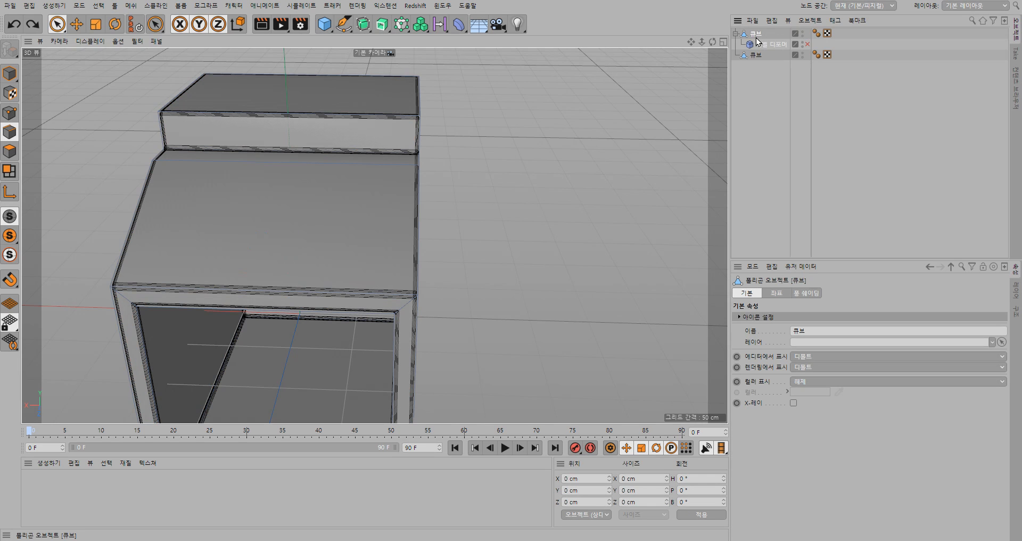
{"action": "key", "text": "ctrl+z"}
{"action": "key", "text": "ctrl+y"}
{"action": "left_click", "coordinate": [760, 56]}
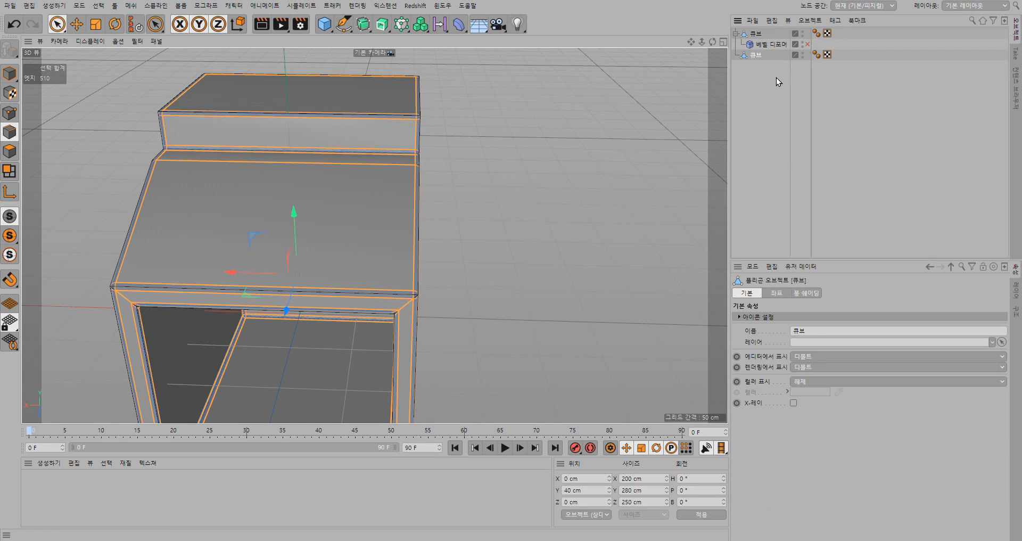
{"action": "key", "text": "Delete"}
Enable the cube's bevel deformer again and compare the original mesh with the bevelled body
{"action": "left_click", "coordinate": [769, 44]}
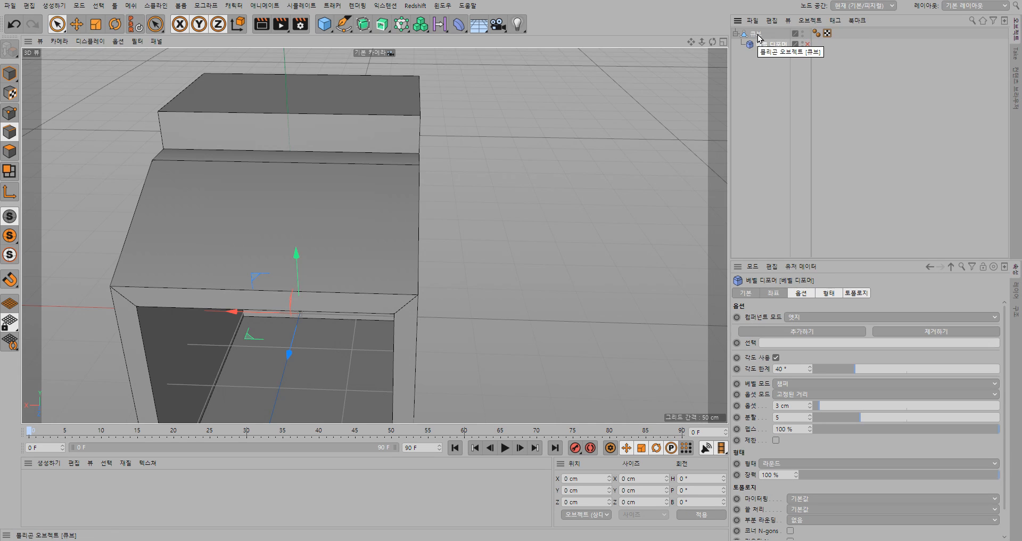
{"action": "left_click", "coordinate": [759, 37]}
{"action": "left_click", "coordinate": [769, 45]}
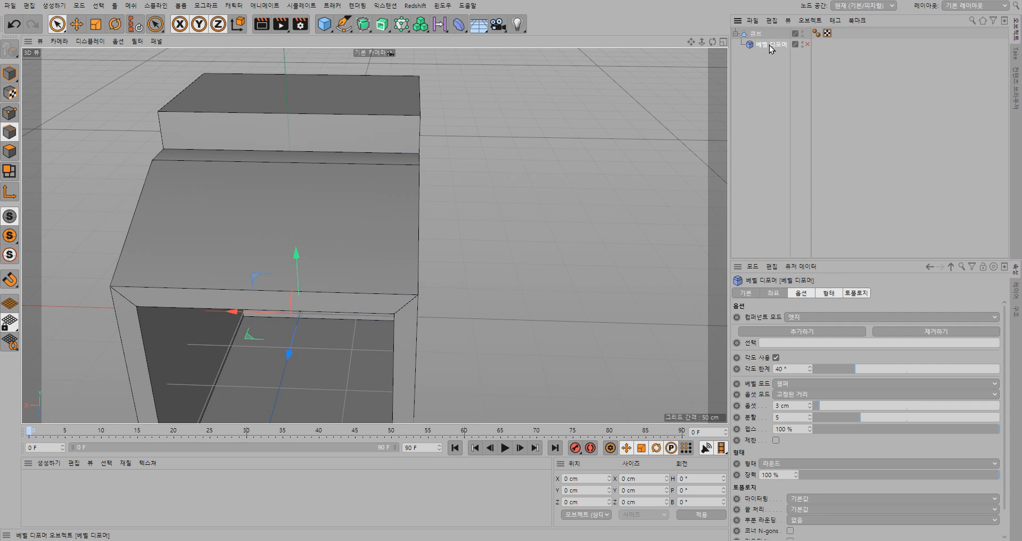
{"action": "left_click", "coordinate": [807, 45]}
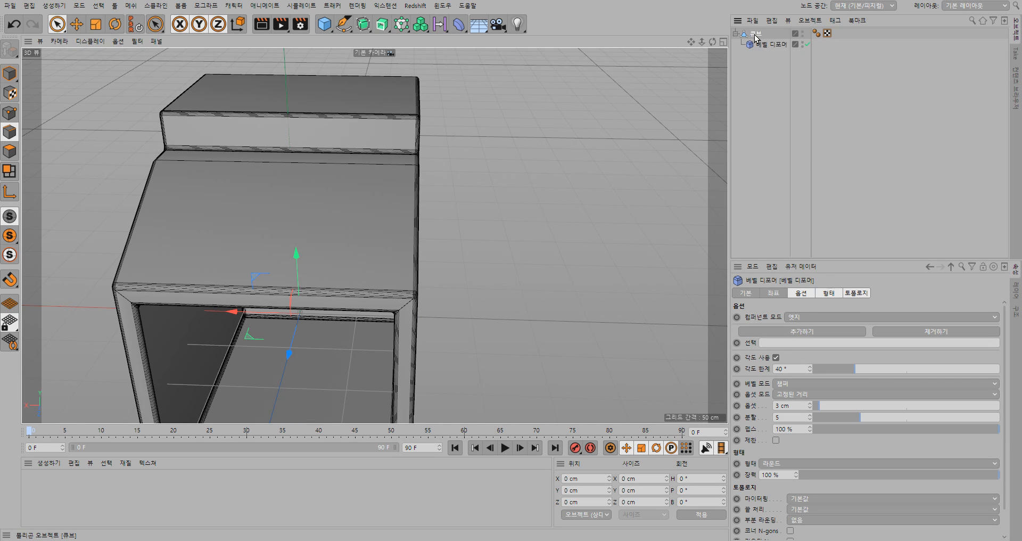
{"action": "left_click", "coordinate": [756, 36]}
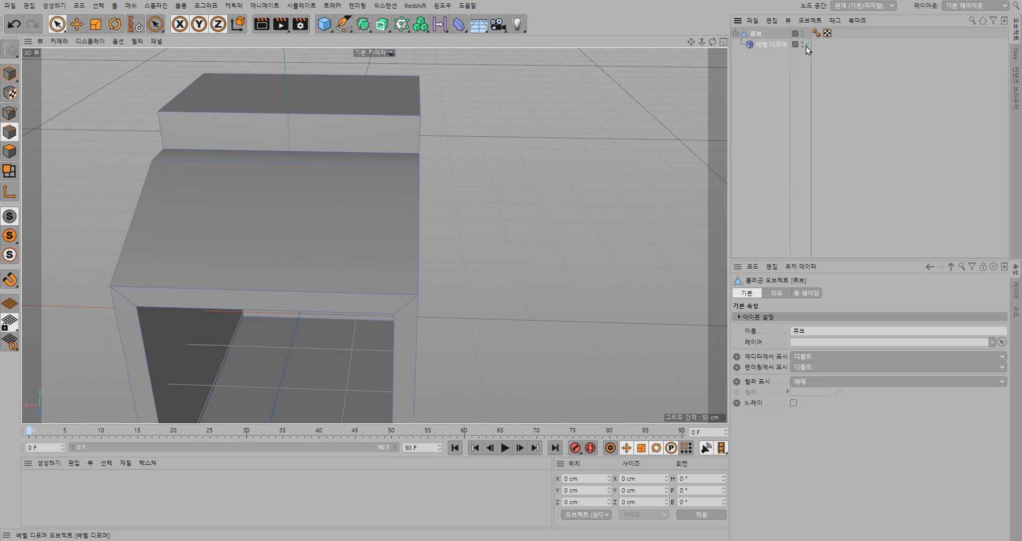
{"action": "left_click", "coordinate": [756, 44]}
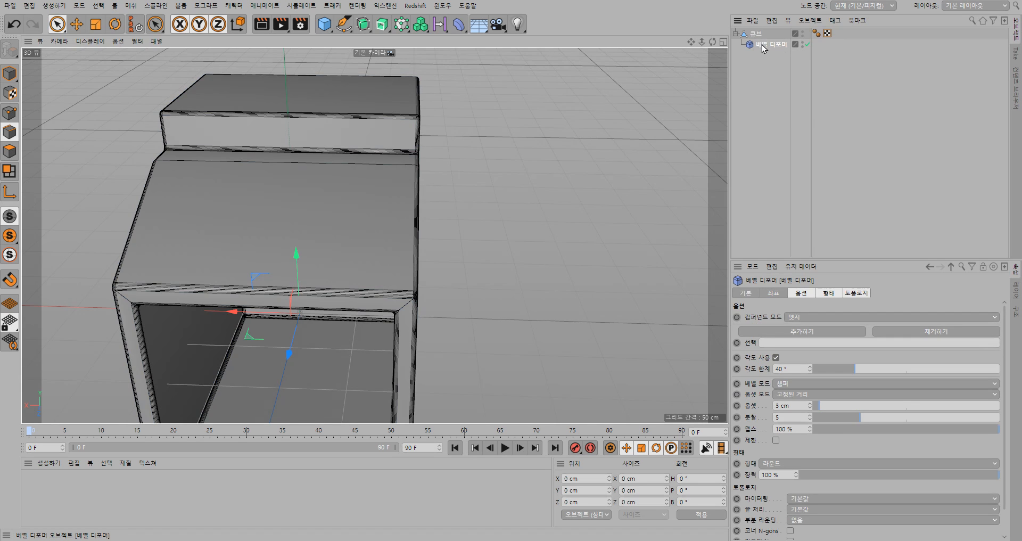
Try Current State to Object on the bevel deformer alone and delete the null it generates
{"action": "right_click", "coordinate": [765, 44]}
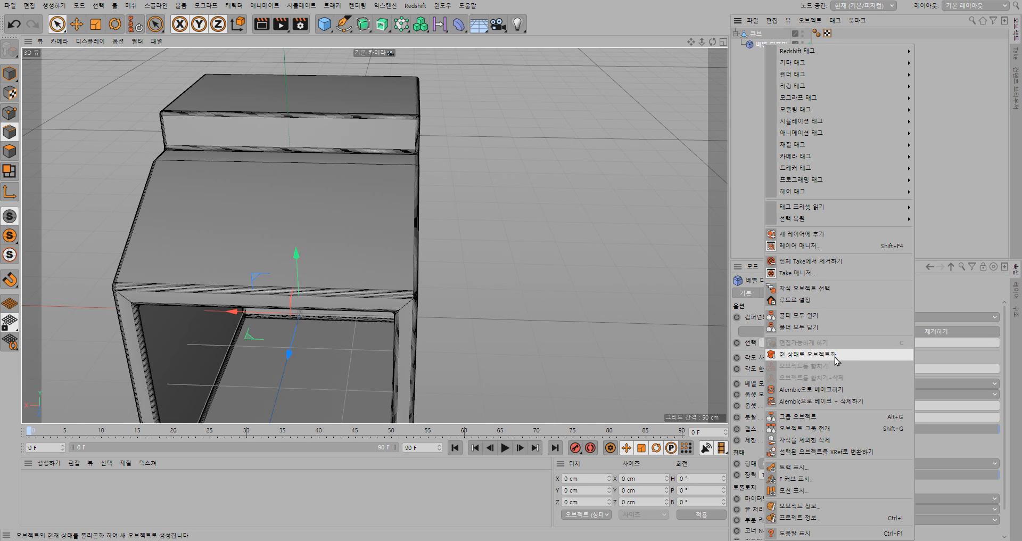
{"action": "left_click", "coordinate": [808, 355]}
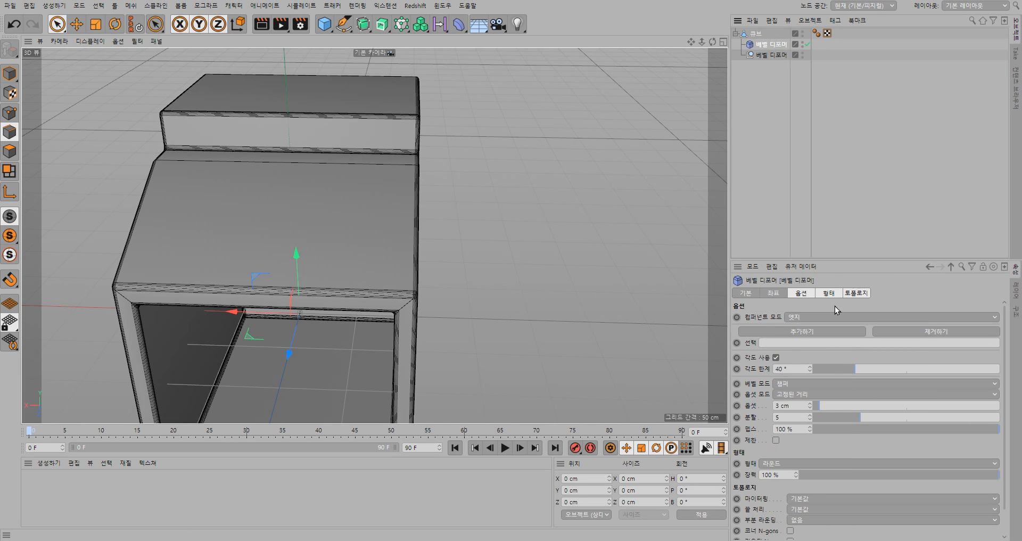
{"action": "left_click", "coordinate": [753, 79]}
{"action": "left_click", "coordinate": [762, 58]}
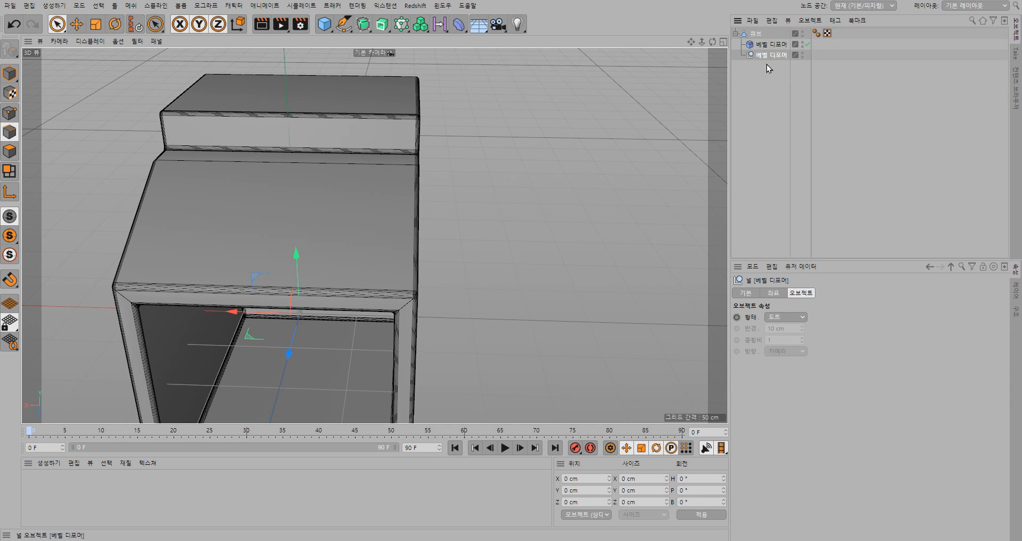
{"action": "key", "text": "Delete"}
Convert the parent cube with Current State to Object and delete the original cube hierarchy, keeping only the baked mesh
{"action": "left_click", "coordinate": [756, 35]}
{"action": "right_click", "coordinate": [758, 38]}
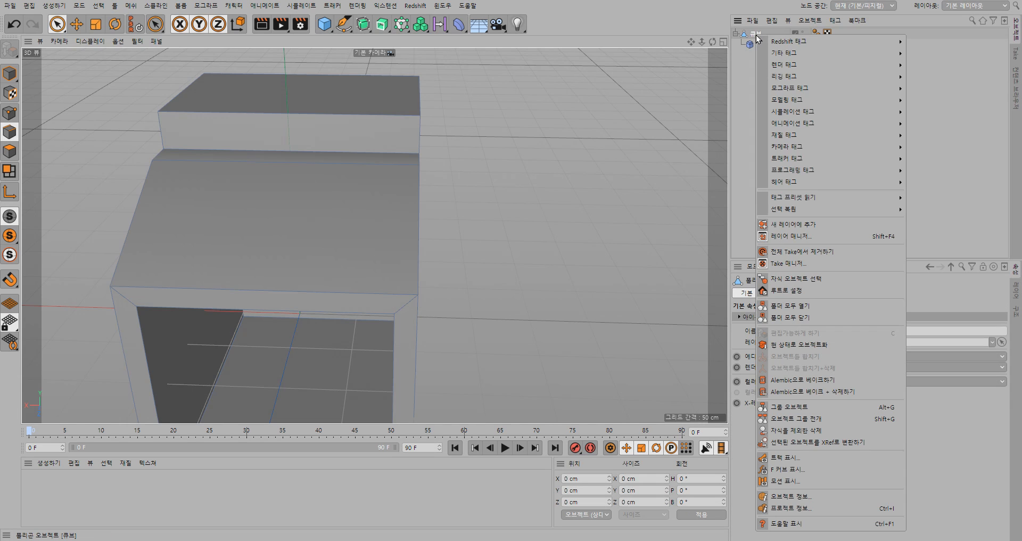
{"action": "left_click", "coordinate": [821, 343]}
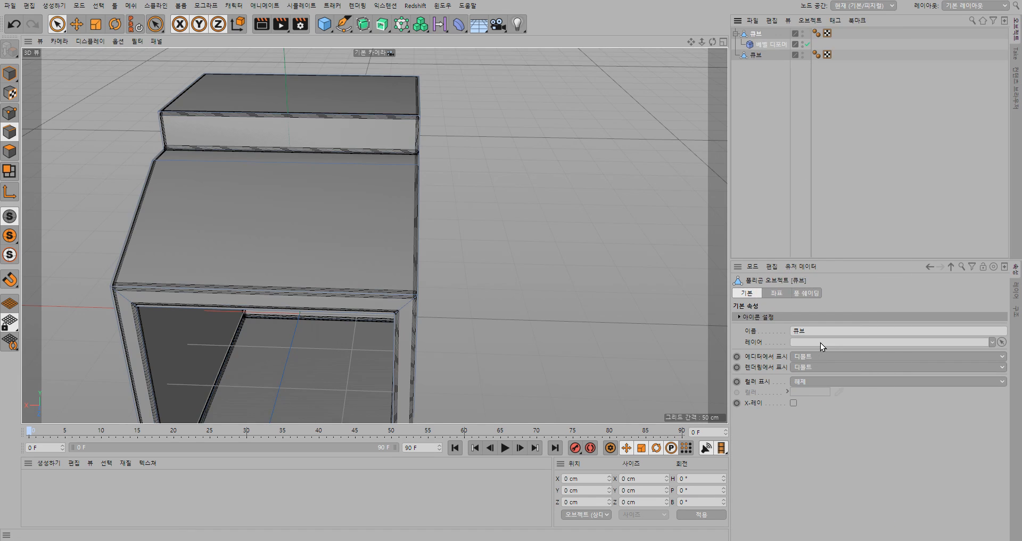
{"action": "left_click", "coordinate": [765, 43]}
{"action": "left_click", "coordinate": [756, 34]}
{"action": "key", "text": "Delete"}
Clear the edge selection on the baked cube mesh and inspect its rounded edges from several angles
{"action": "left_click", "coordinate": [758, 33]}
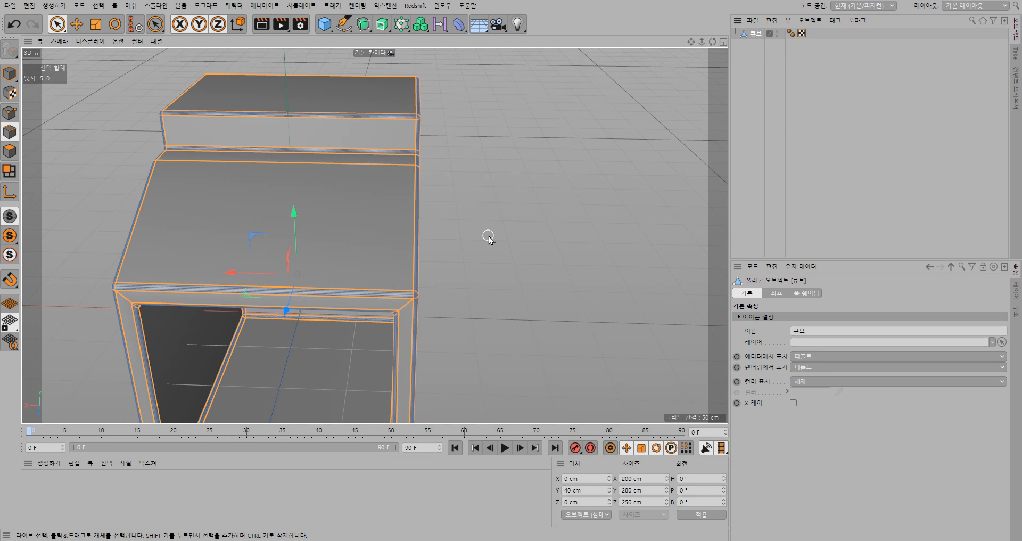
{"action": "left_click_drag", "start_coordinate": [488, 235], "coordinate": [509, 208], "text": "alt"}
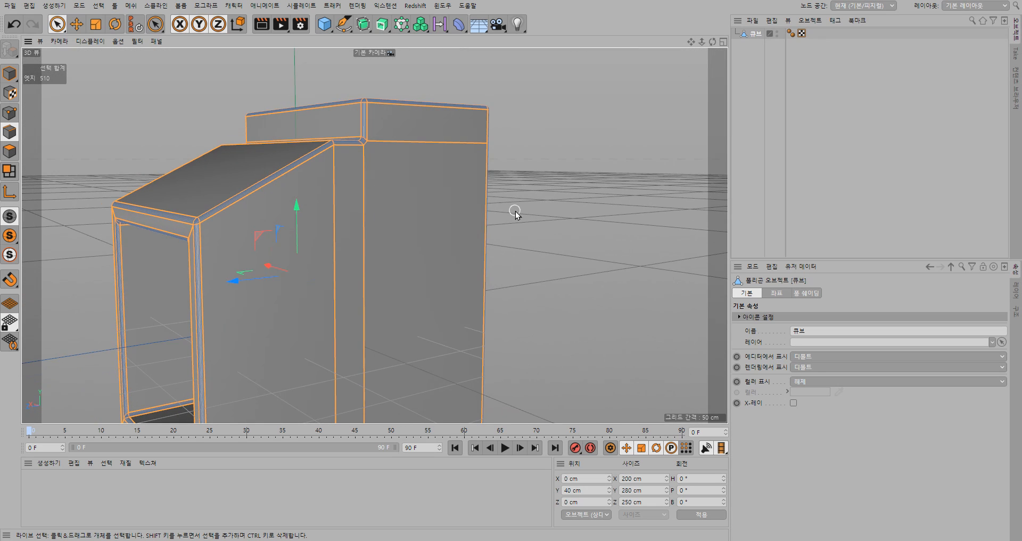
{"action": "left_click", "coordinate": [521, 219]}
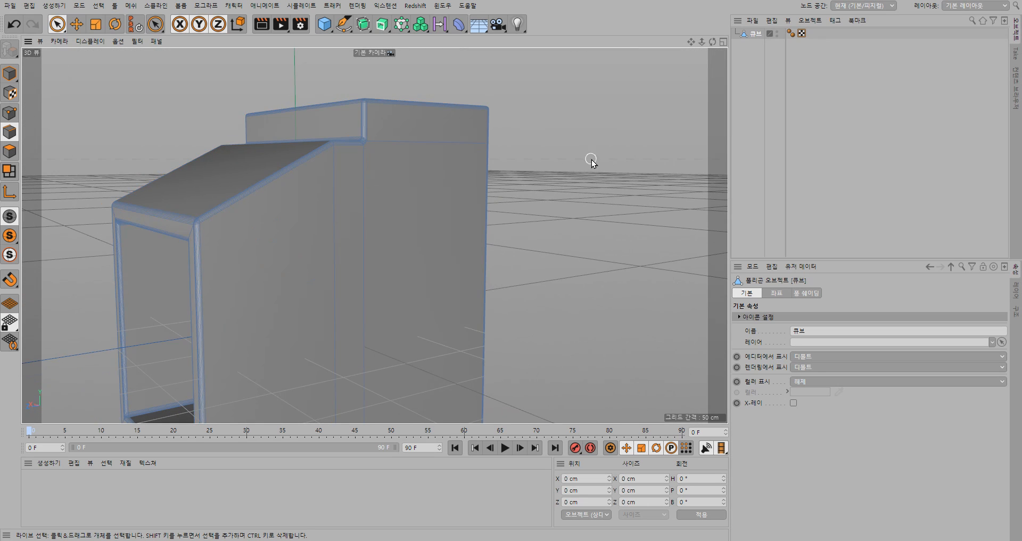
{"action": "left_click_drag", "start_coordinate": [274, 277], "coordinate": [503, 292], "text": "alt"}
{"action": "left_click_drag", "start_coordinate": [328, 304], "coordinate": [203, 342], "text": "alt"}
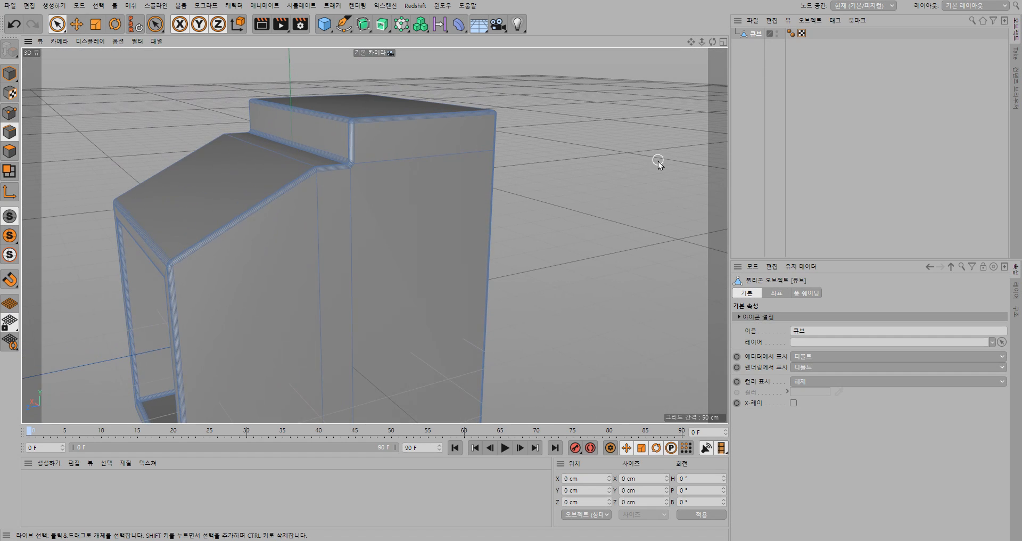
Rename the baked cube object to 기계본체 and deselect it
{"action": "double_click", "coordinate": [755, 34]}
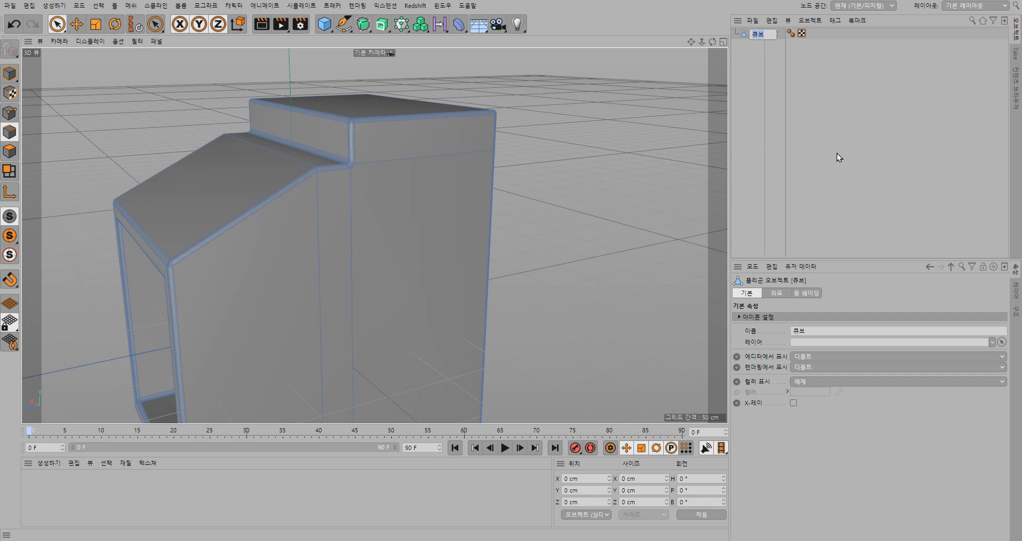
{"action": "key", "text": "BackSpace"}
{"action": "type", "text": "기계본체"}
{"action": "key", "text": "Return"}
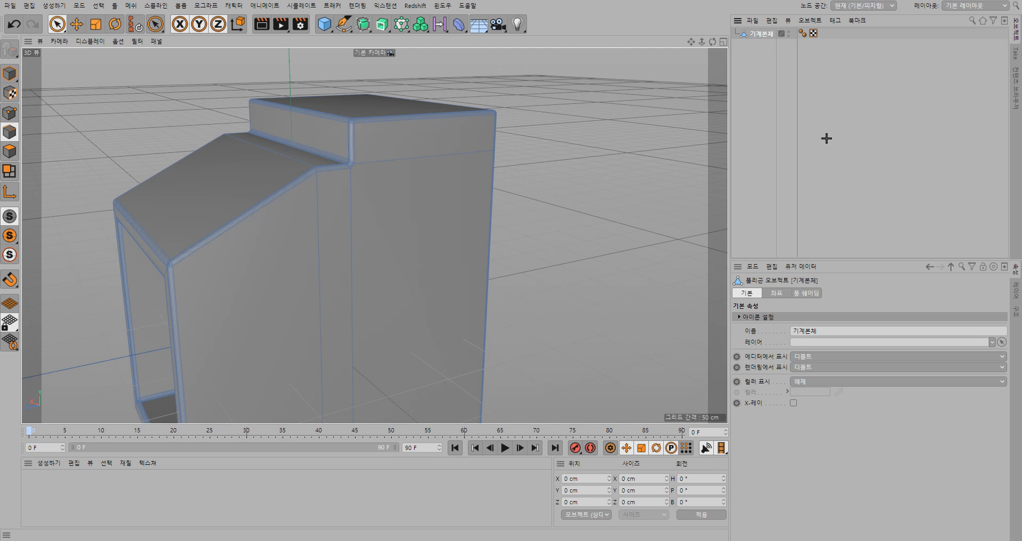
{"action": "left_click", "coordinate": [827, 140]}
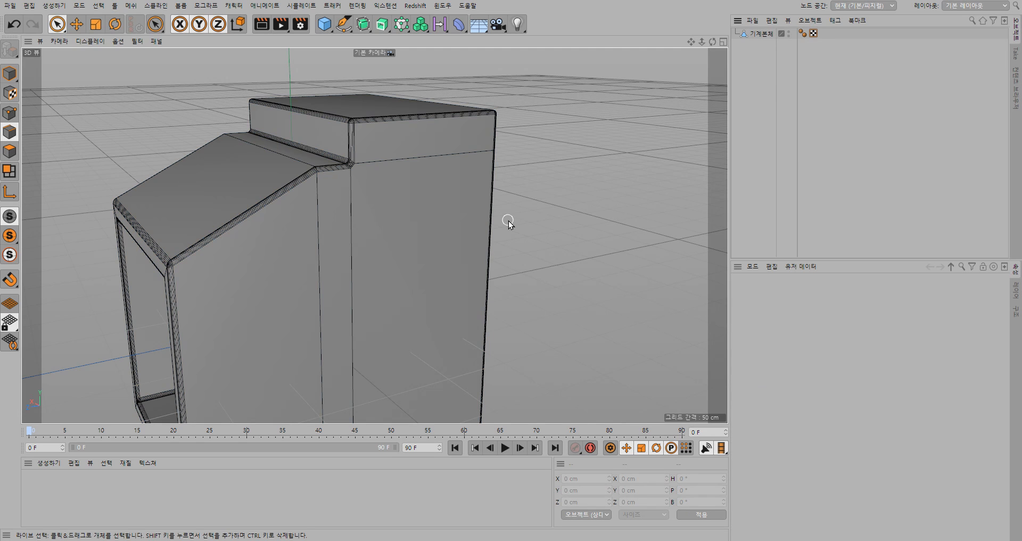
Maximize the right-side orthographic view of the machine body and add a Rectangle spline on the ZY plane
{"action": "middle_click_drag", "start_coordinate": [400, 238], "coordinate": [529, 231], "text": "alt"}
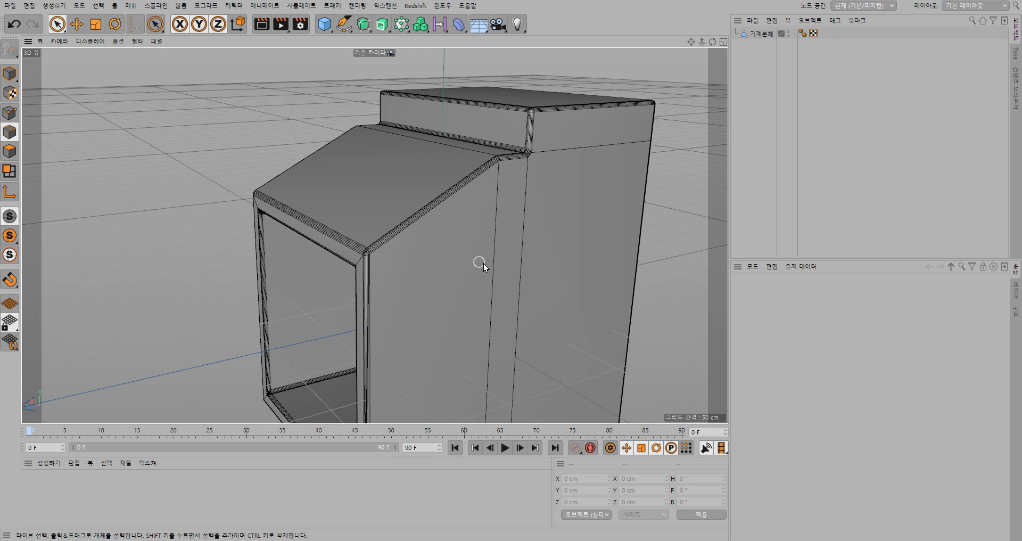
{"action": "scroll", "coordinate": [301, 354], "scroll_direction": "down", "scroll_amount": 5}
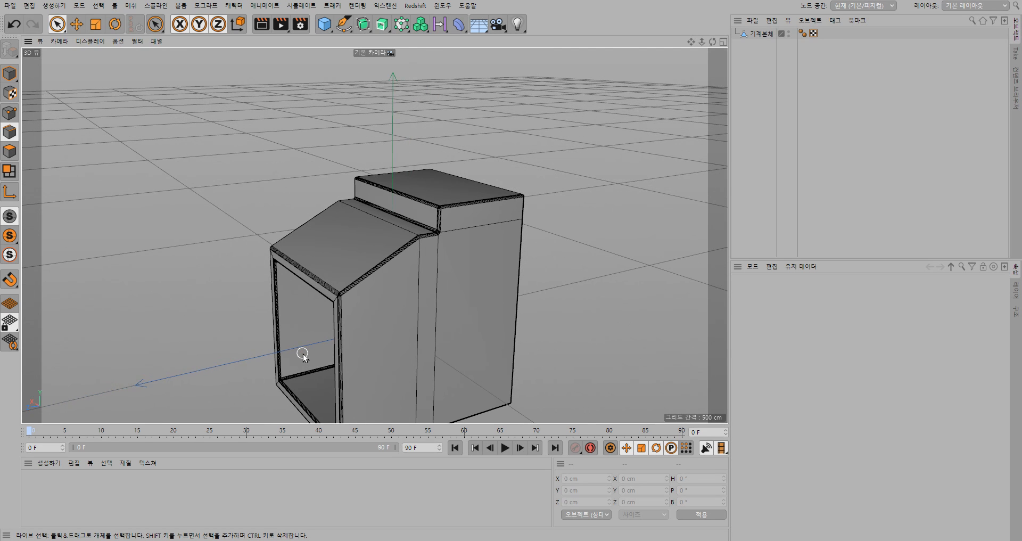
{"action": "scroll", "coordinate": [302, 356], "scroll_direction": "down", "scroll_amount": 2}
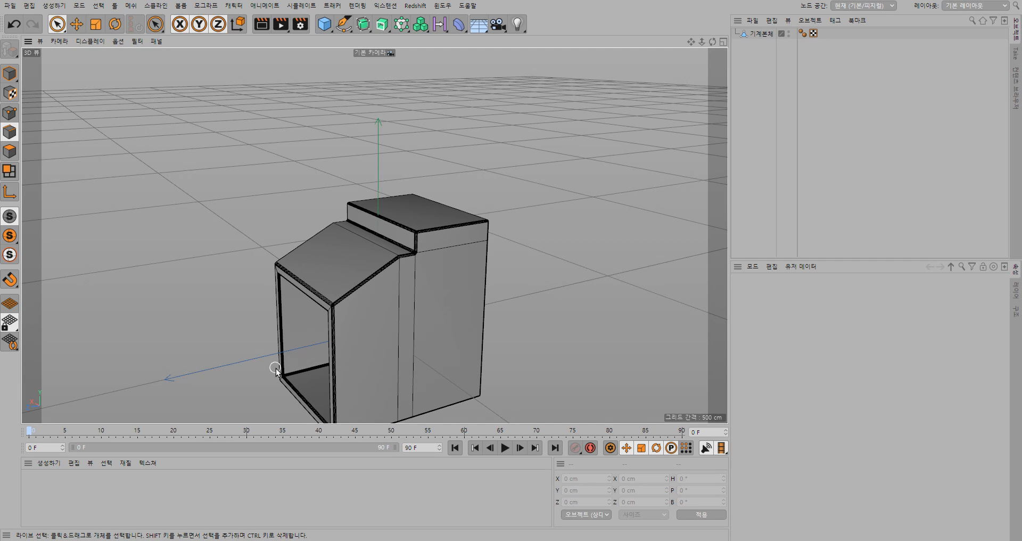
{"action": "left_click", "coordinate": [722, 42]}
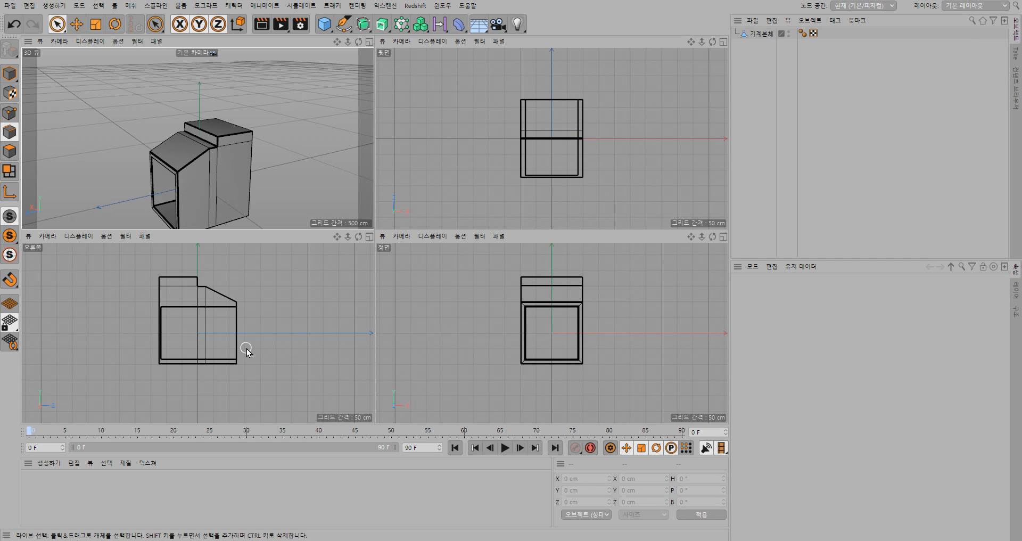
{"action": "left_click", "coordinate": [274, 347]}
{"action": "left_click", "coordinate": [369, 236]}
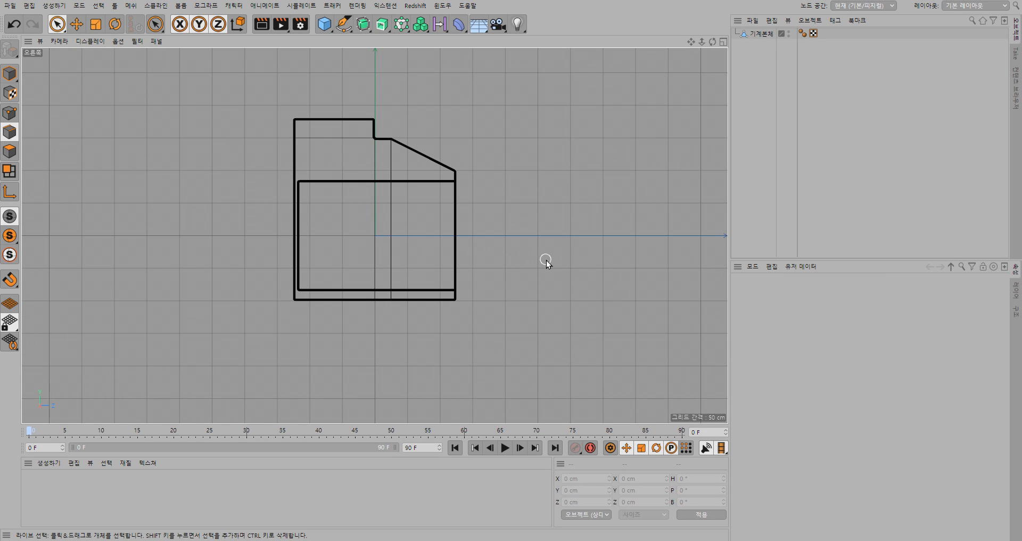
{"action": "mouse_move", "coordinate": [548, 261]}
{"action": "middle_mouse_down", "text": "alt"}
{"action": "mouse_move", "coordinate": [360, 263]}
{"action": "mouse_move", "coordinate": [383, 255]}
{"action": "middle_mouse_up", "text": "alt"}
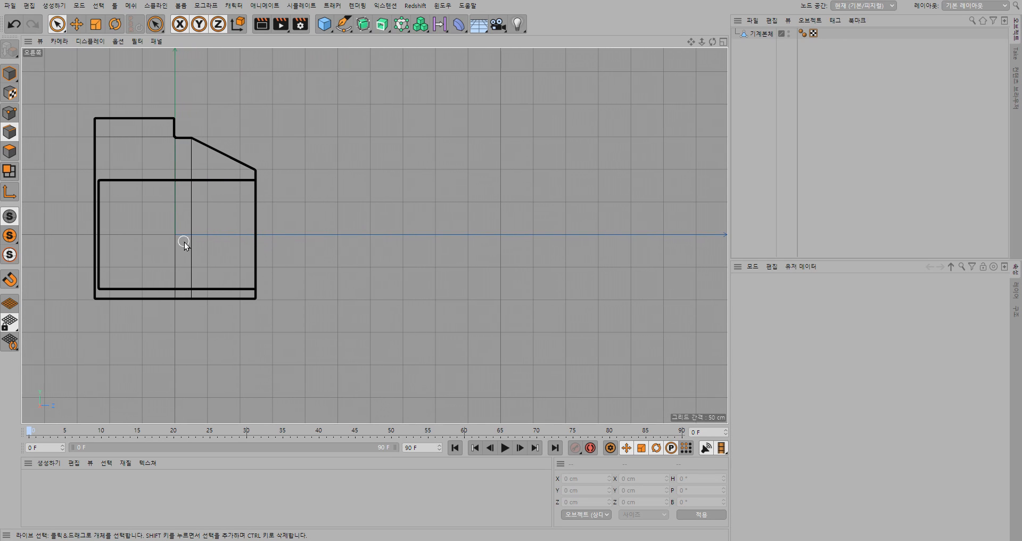
{"action": "left_click", "coordinate": [343, 24]}
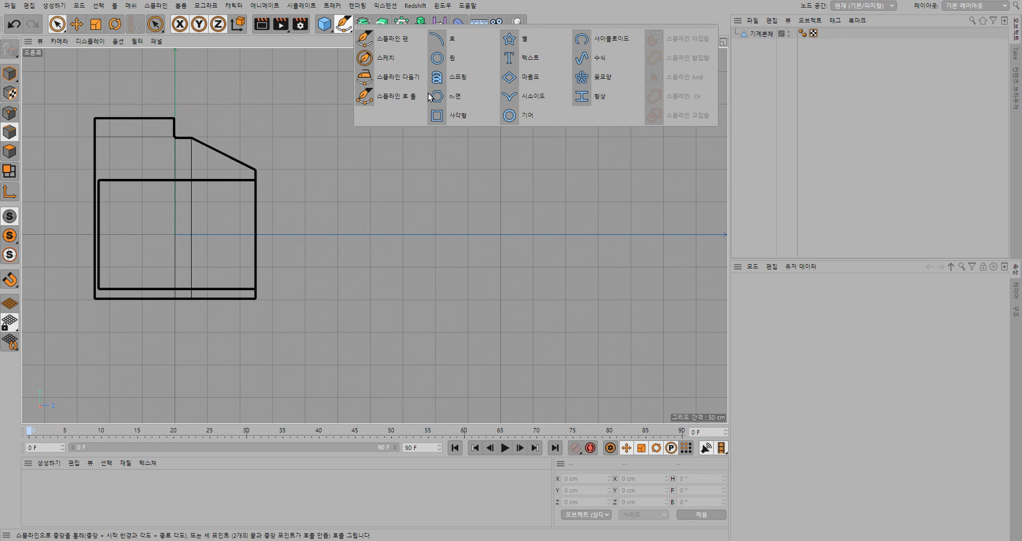
{"action": "left_click", "coordinate": [444, 114]}
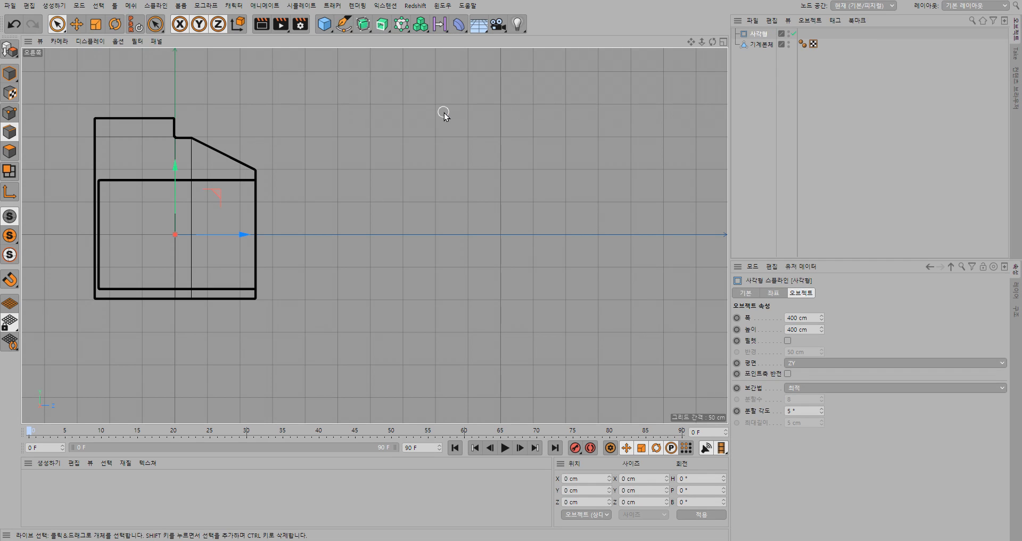
Scale the rectangle spline down to about 33 cm in width and height and display its object properties
{"action": "left_click", "coordinate": [94, 25]}
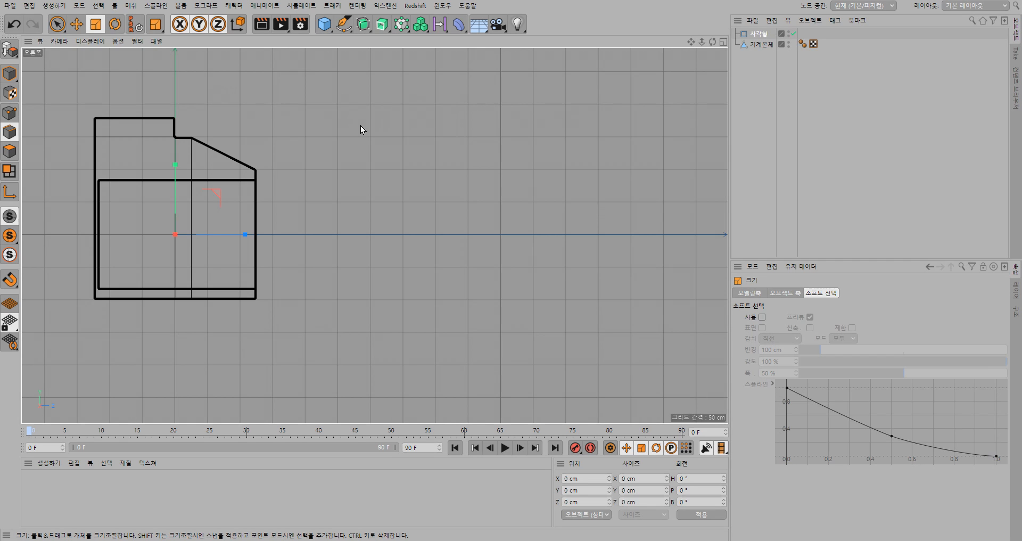
{"action": "left_click", "coordinate": [76, 24]}
{"action": "scroll", "coordinate": [479, 175], "scroll_direction": "down", "scroll_amount": 8}
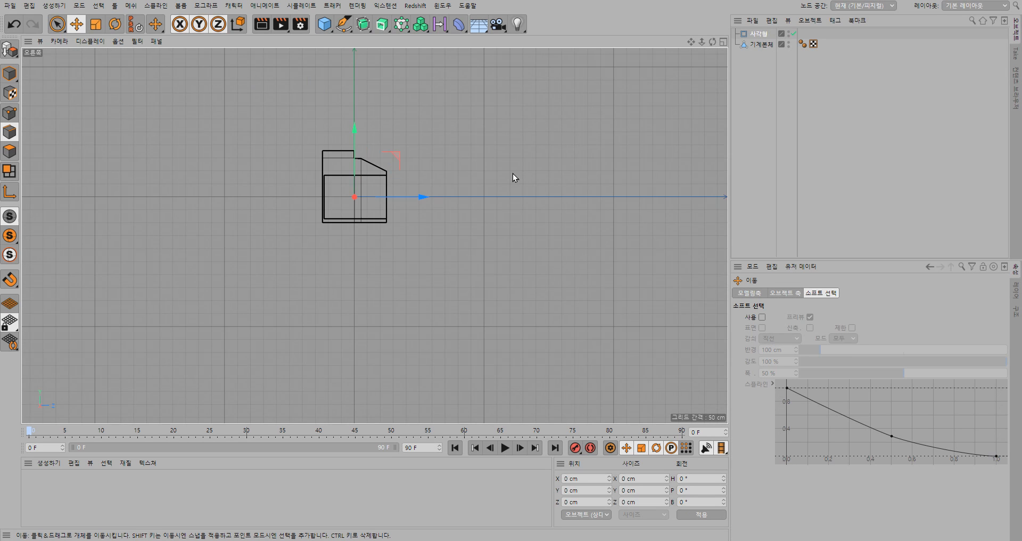
{"action": "scroll", "coordinate": [541, 174], "scroll_direction": "up", "scroll_amount": 6}
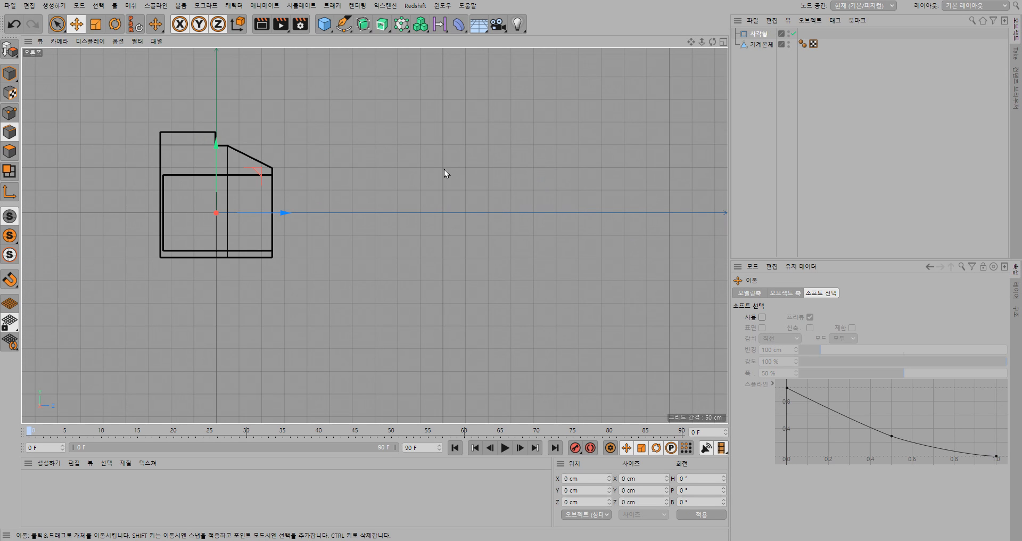
{"action": "left_click", "coordinate": [760, 35]}
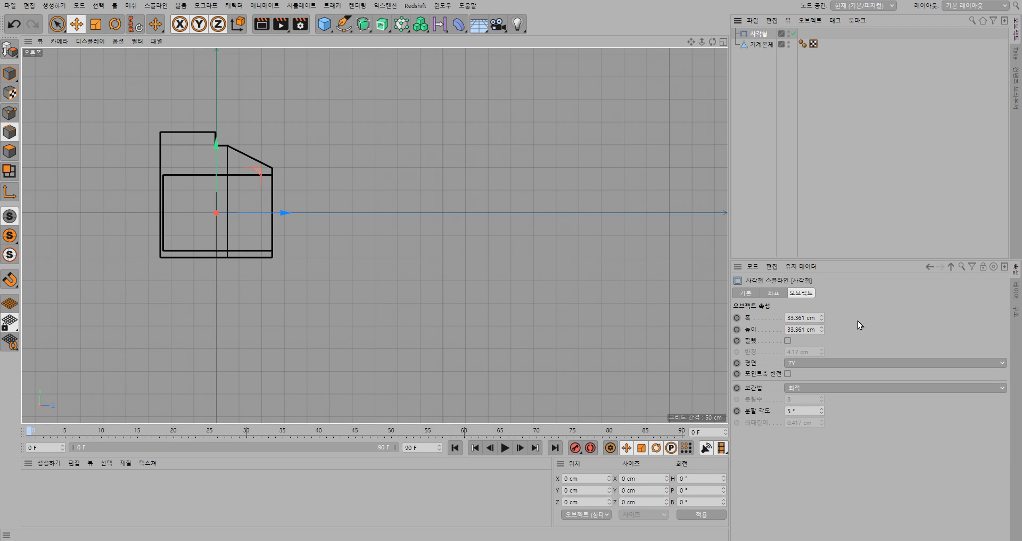
Set the rectangle spline's width to 1200 cm and height to 70 cm, and enable its fillet with a 35 cm radius
{"action": "left_click", "coordinate": [796, 318]}
{"action": "type", "text": "2"}
{"action": "type", "text": "200"}
{"action": "key", "text": "Tab"}
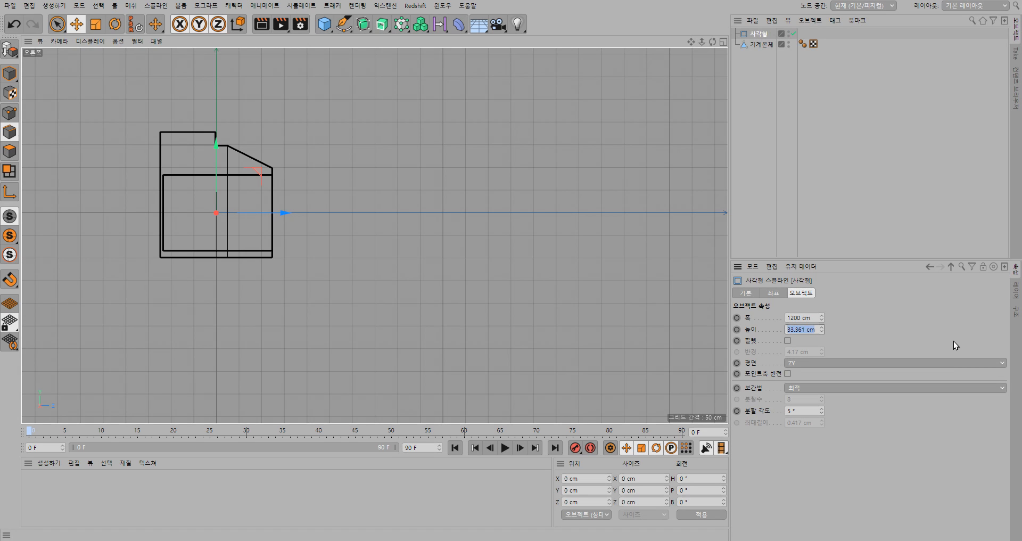
{"action": "type", "text": "70"}
{"action": "key", "text": "Return"}
{"action": "left_click", "coordinate": [787, 340]}
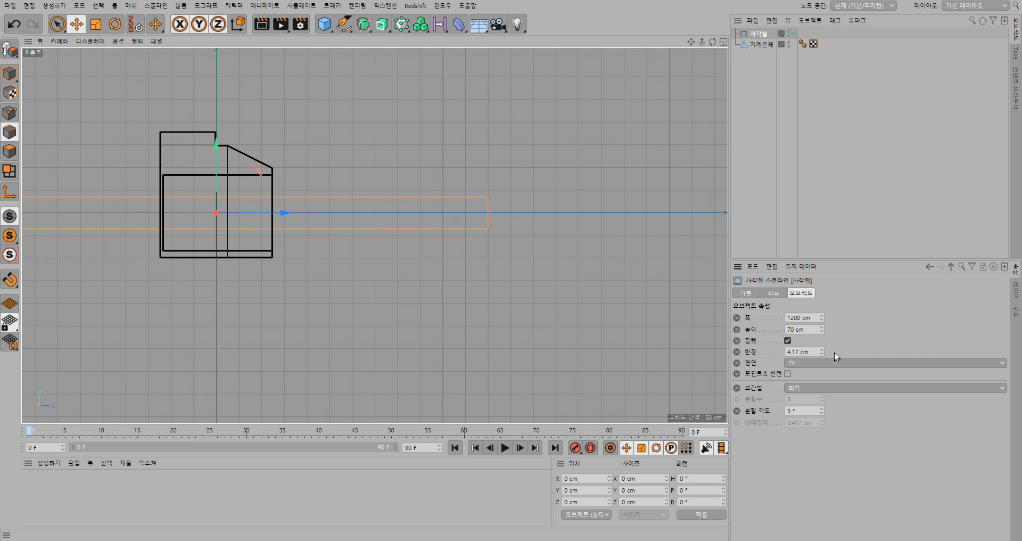
{"action": "left_click_drag", "start_coordinate": [822, 351], "coordinate": [822, 330]}
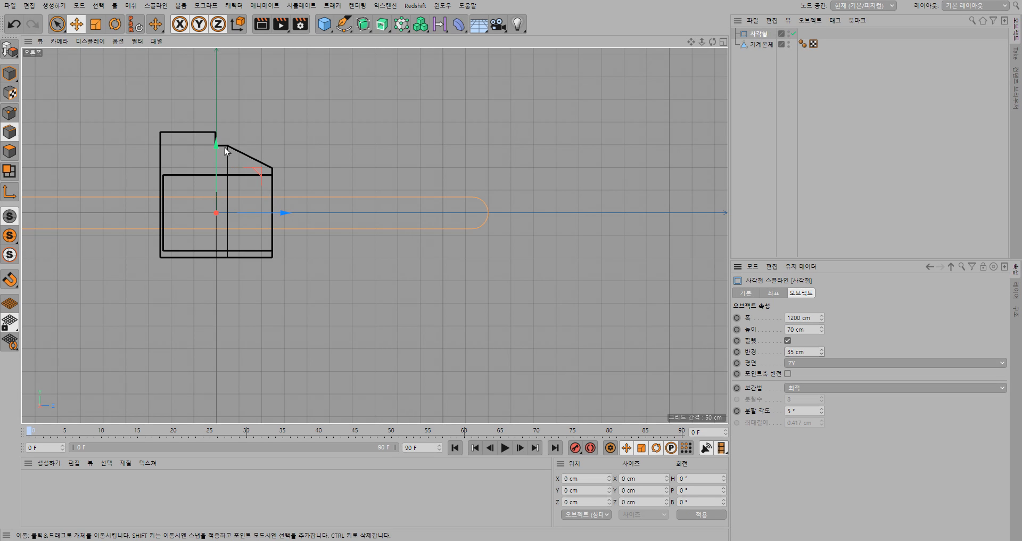
Shorten the rectangle spline to 1000 cm and move it down and forward so one end sits inside the machine body
{"action": "left_click_drag", "start_coordinate": [217, 144], "coordinate": [397, 162]}
{"action": "left_click_drag", "start_coordinate": [282, 228], "coordinate": [513, 228]}
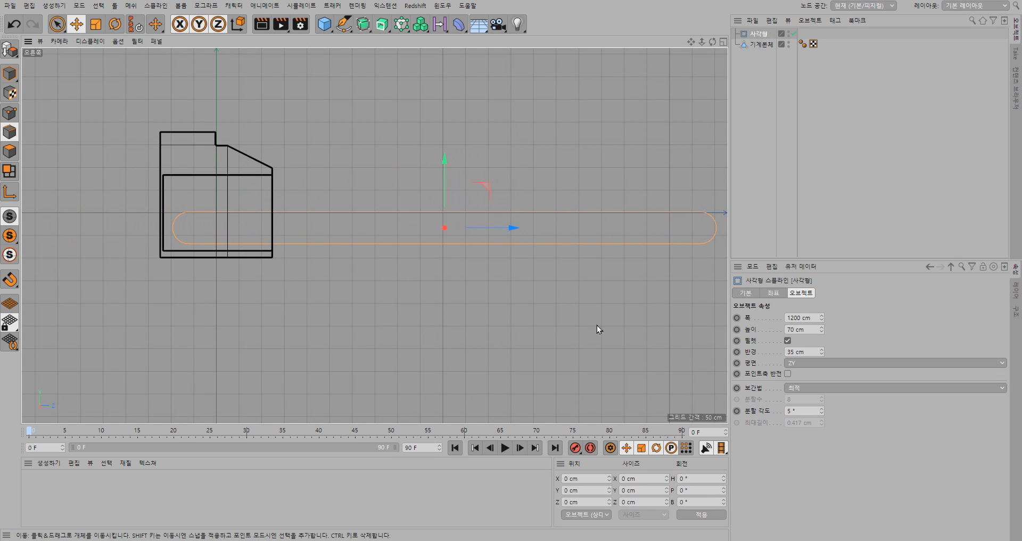
{"action": "double_click", "coordinate": [798, 317]}
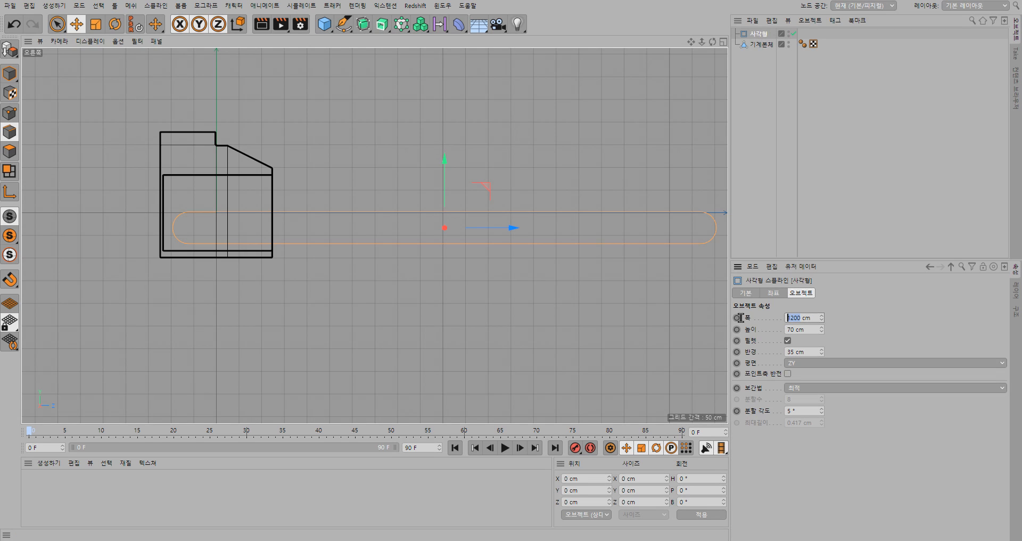
{"action": "type", "text": "1000"}
{"action": "left_click_drag", "start_coordinate": [506, 231], "coordinate": [456, 232]}
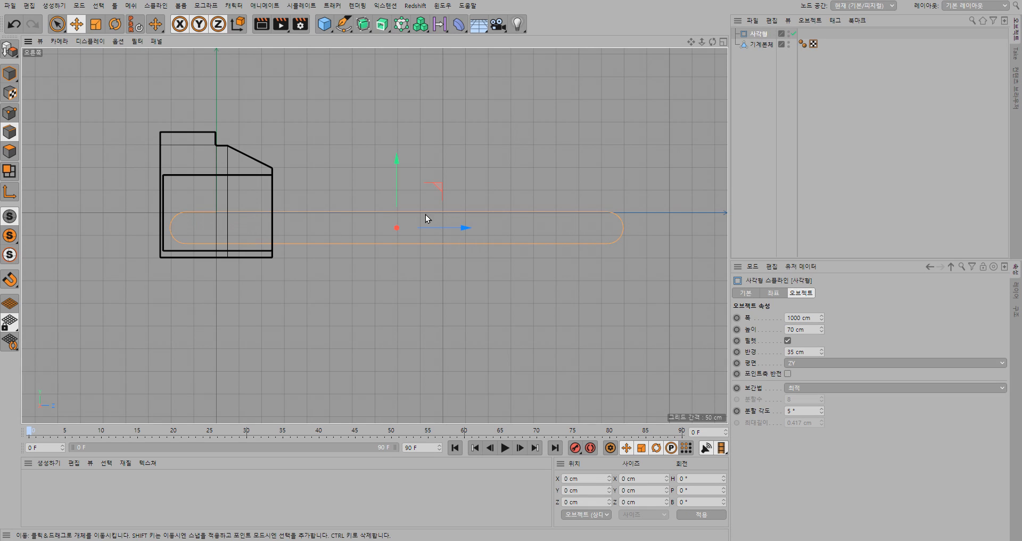
{"action": "left_click_drag", "start_coordinate": [398, 174], "coordinate": [398, 176]}
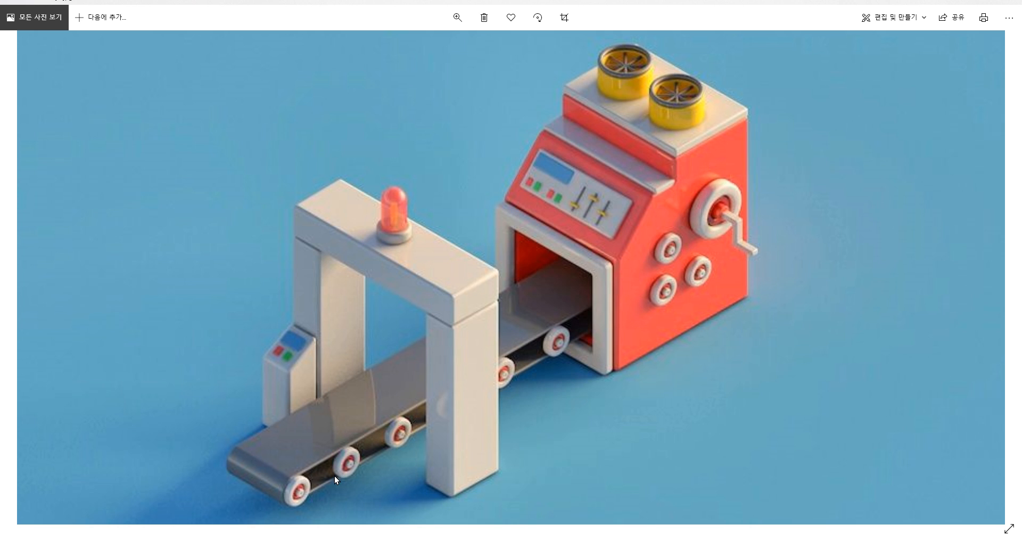
Return to Cinema 4D from the reference image and maximize the perspective view
{"action": "mouse_move", "coordinate": [344, 540]}
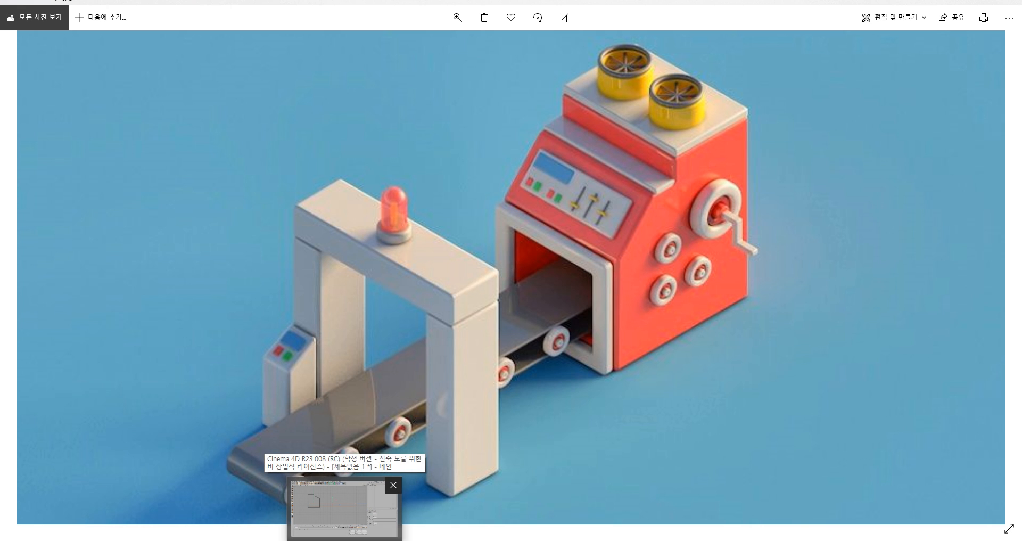
{"action": "left_click", "coordinate": [344, 506]}
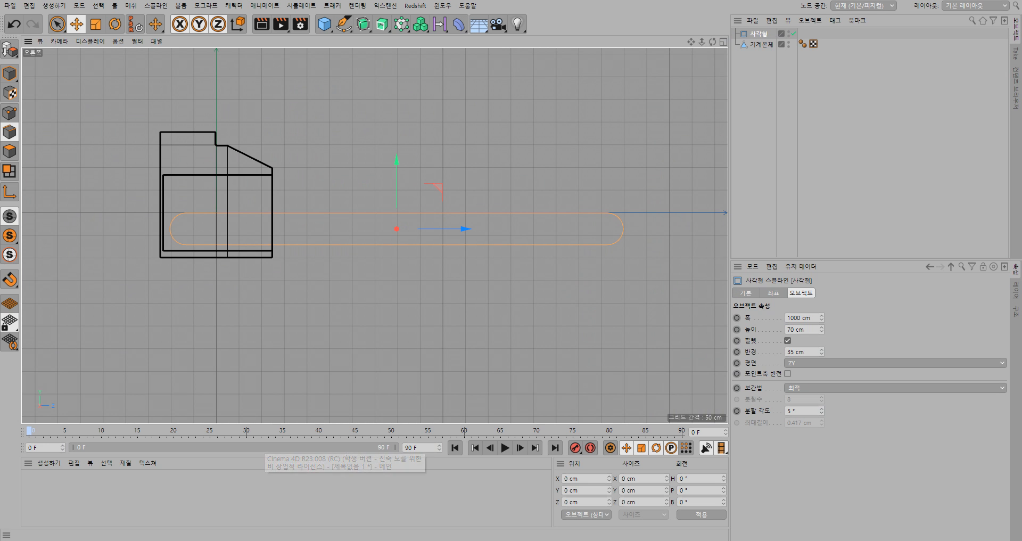
{"action": "left_click", "coordinate": [724, 43]}
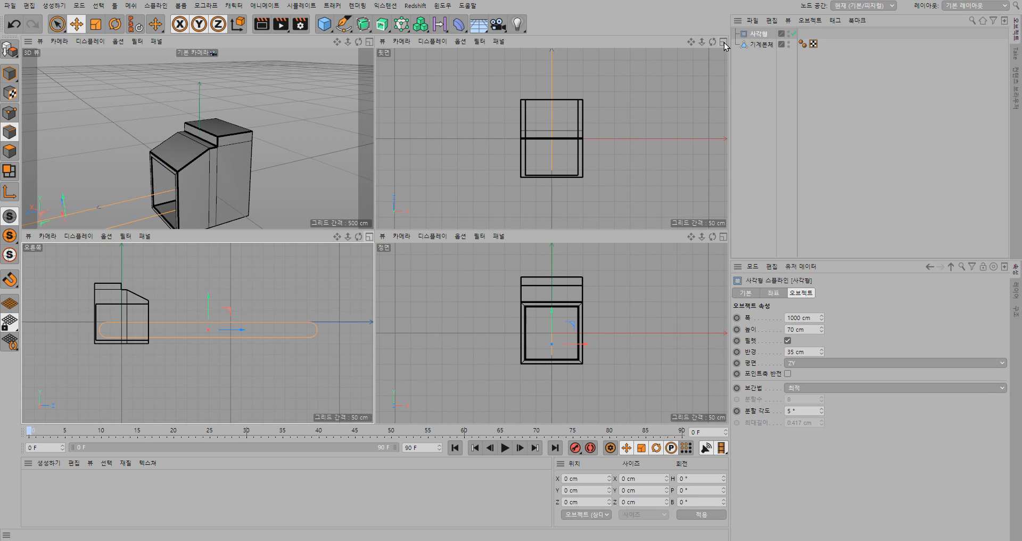
{"action": "left_click", "coordinate": [370, 42]}
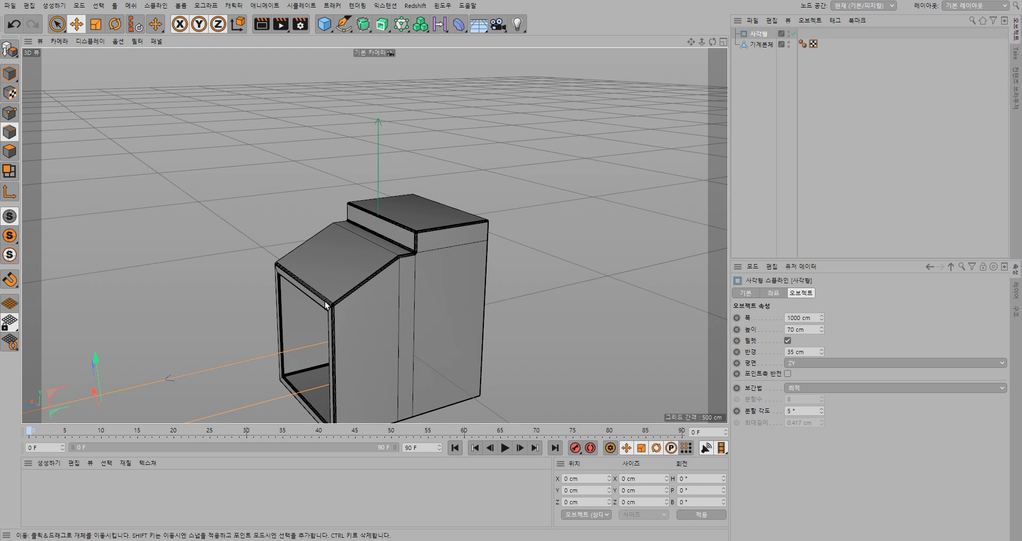
Duplicate the rectangle spline along X to place one copy on each side of the original within the machine opening
{"action": "middle_click_drag", "start_coordinate": [306, 309], "coordinate": [618, 201], "text": "alt"}
{"action": "left_click_drag", "start_coordinate": [484, 271], "coordinate": [561, 280], "text": "alt"}
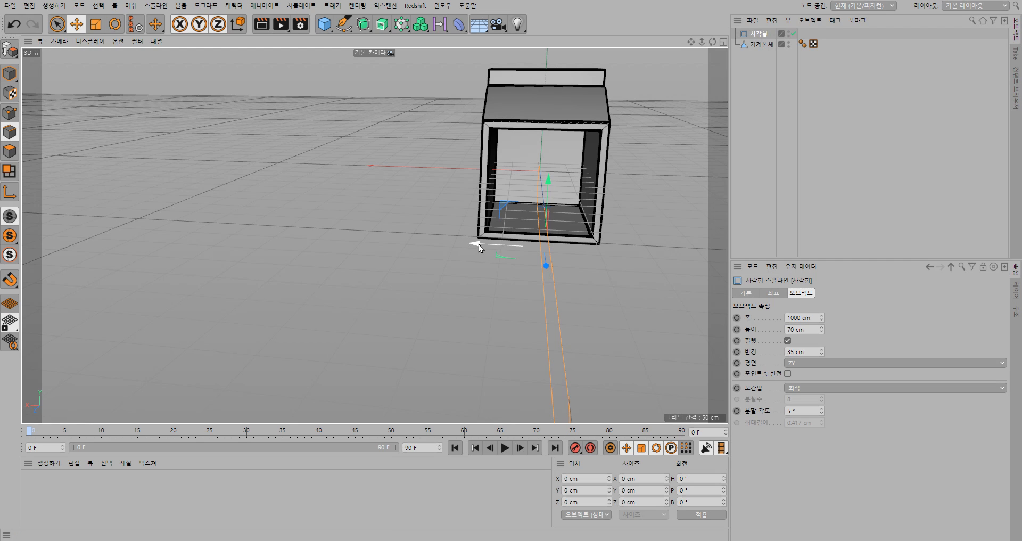
{"action": "left_click_drag", "start_coordinate": [479, 246], "coordinate": [432, 247], "text": "ctrl"}
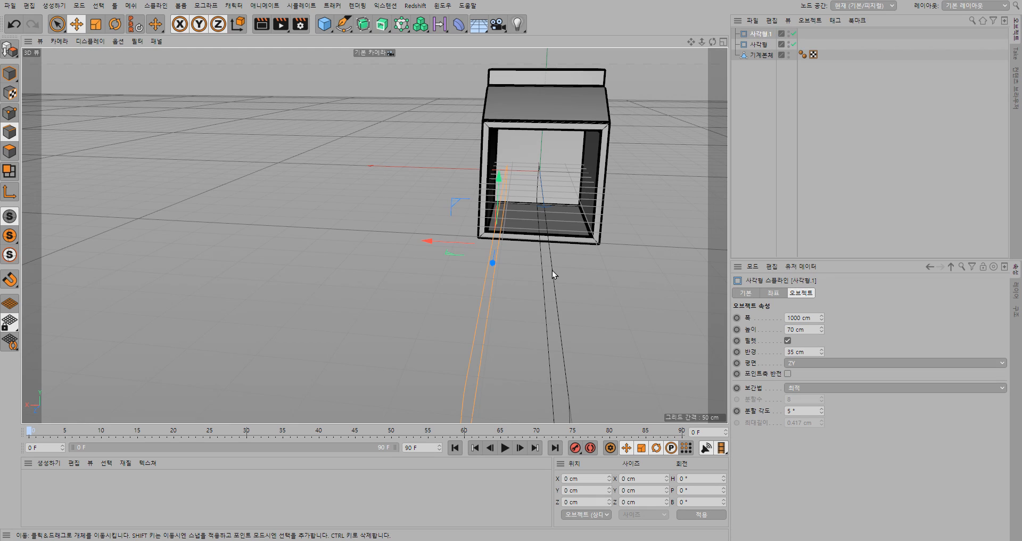
{"action": "left_click_drag", "start_coordinate": [428, 241], "coordinate": [512, 247], "text": "ctrl"}
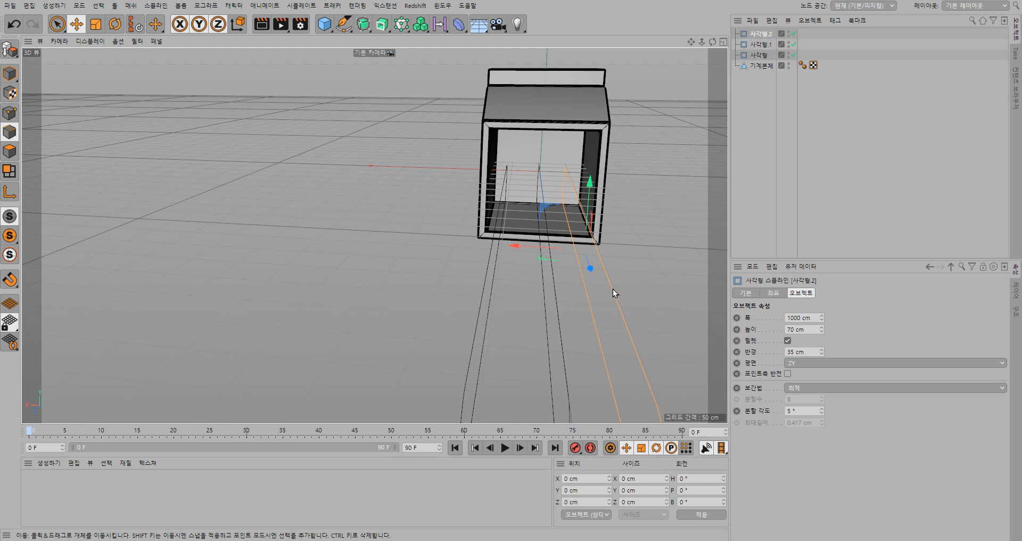
{"action": "left_click_drag", "start_coordinate": [635, 291], "coordinate": [631, 289], "text": "alt"}
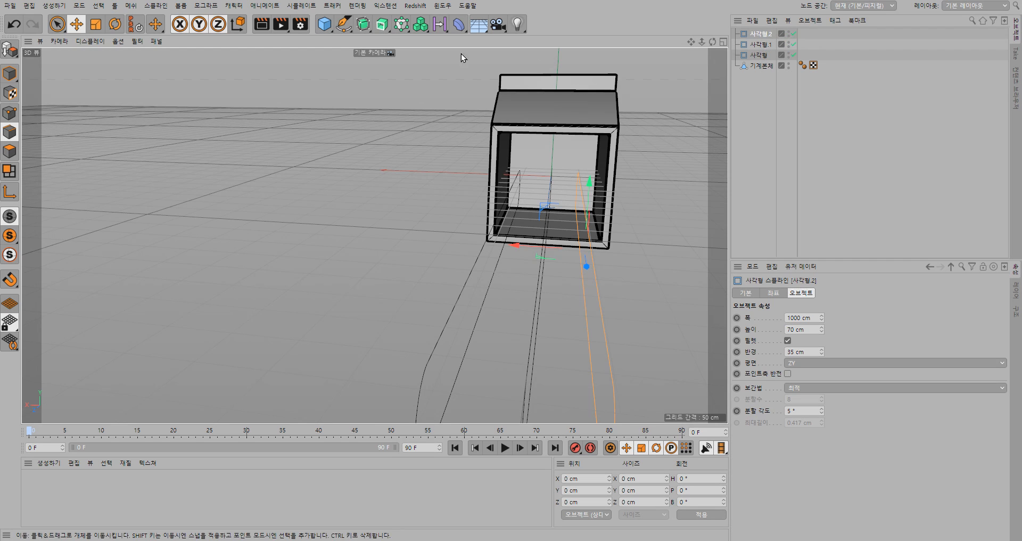
Add a Loft object and put all three rectangle splines inside it to form the conveyor belt surface
{"action": "left_click", "coordinate": [382, 24]}
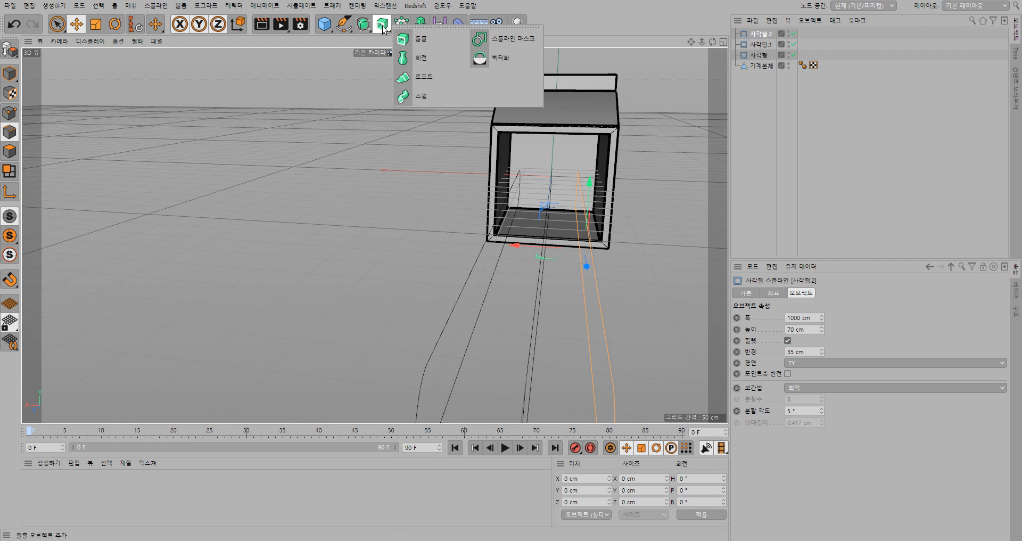
{"action": "left_click", "coordinate": [426, 77]}
{"action": "left_click_drag", "start_coordinate": [812, 46], "coordinate": [790, 65]}
{"action": "left_click_drag", "start_coordinate": [760, 50], "coordinate": [760, 36]}
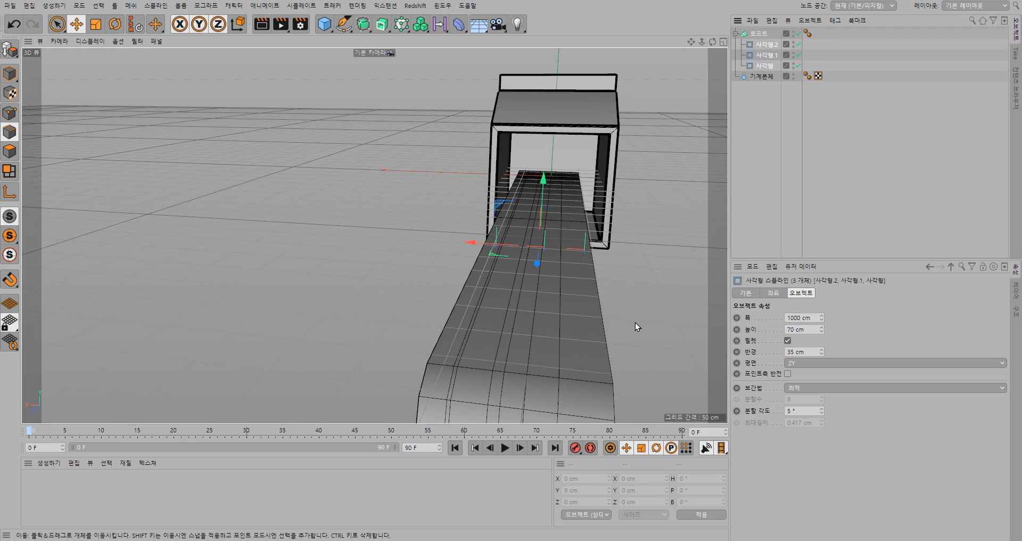
{"action": "left_click_drag", "start_coordinate": [642, 321], "coordinate": [625, 308], "text": "alt"}
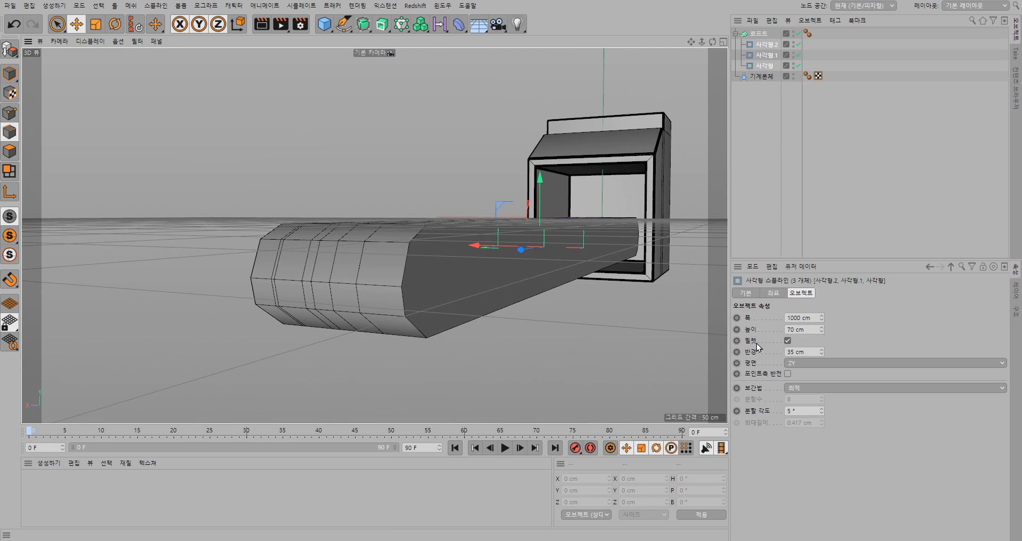
Disable the start and end caps of the Loft so the belt is open on both sides
{"action": "left_click", "coordinate": [758, 33]}
{"action": "left_click", "coordinate": [838, 293]}
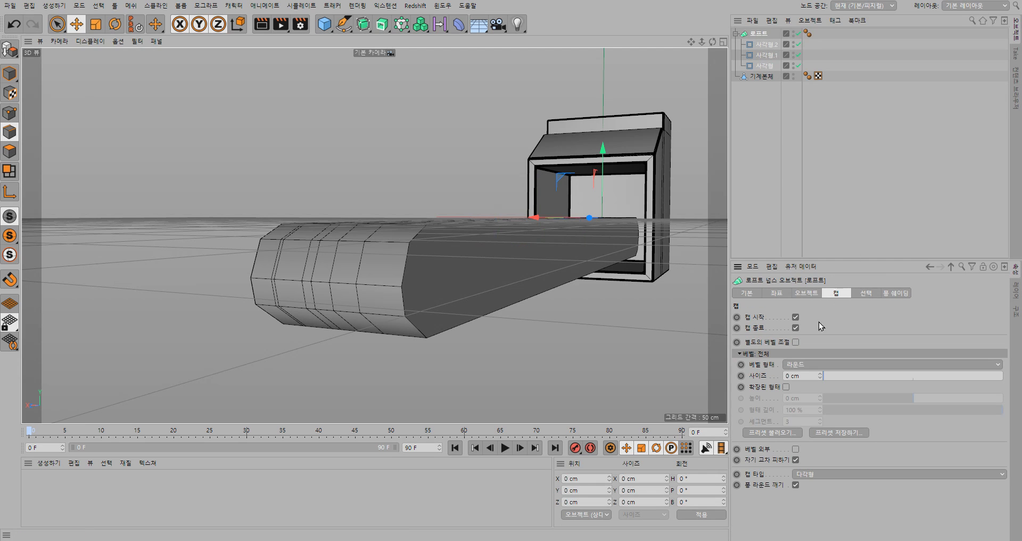
{"action": "left_click", "coordinate": [795, 317]}
{"action": "left_click", "coordinate": [796, 327]}
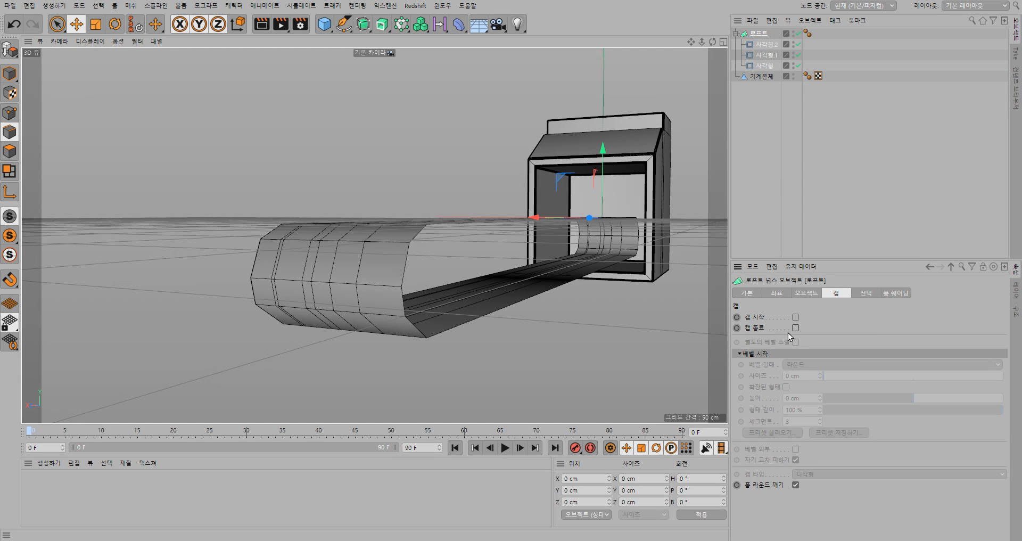
{"action": "left_click_drag", "start_coordinate": [572, 348], "coordinate": [551, 347], "text": "alt"}
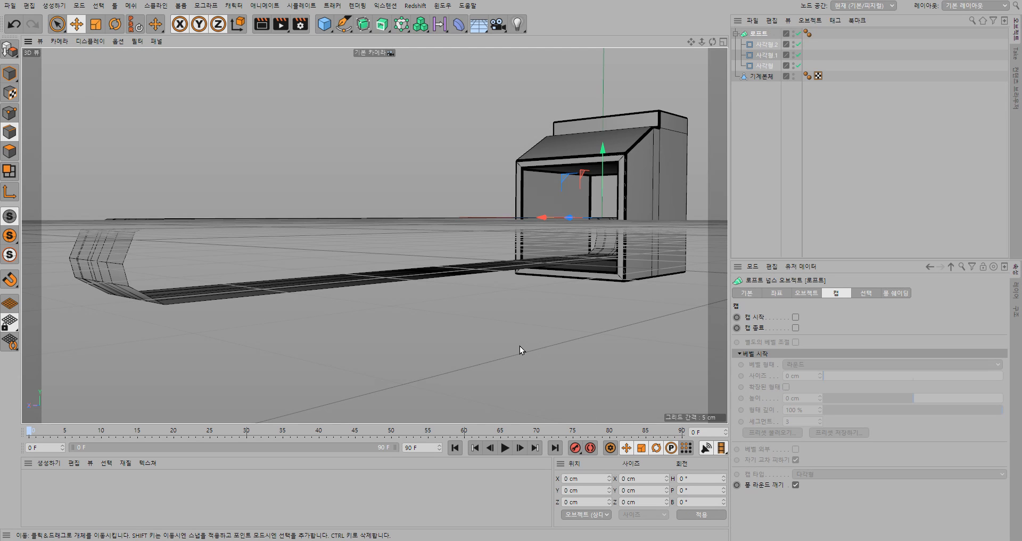
{"action": "mouse_move", "coordinate": [504, 343]}
{"action": "left_mouse_down", "text": "alt"}
{"action": "mouse_move", "coordinate": [494, 337]}
{"action": "mouse_move", "coordinate": [509, 354]}
{"action": "mouse_move", "coordinate": [534, 346]}
{"action": "mouse_move", "coordinate": [512, 347]}
{"action": "left_mouse_up", "text": "alt"}
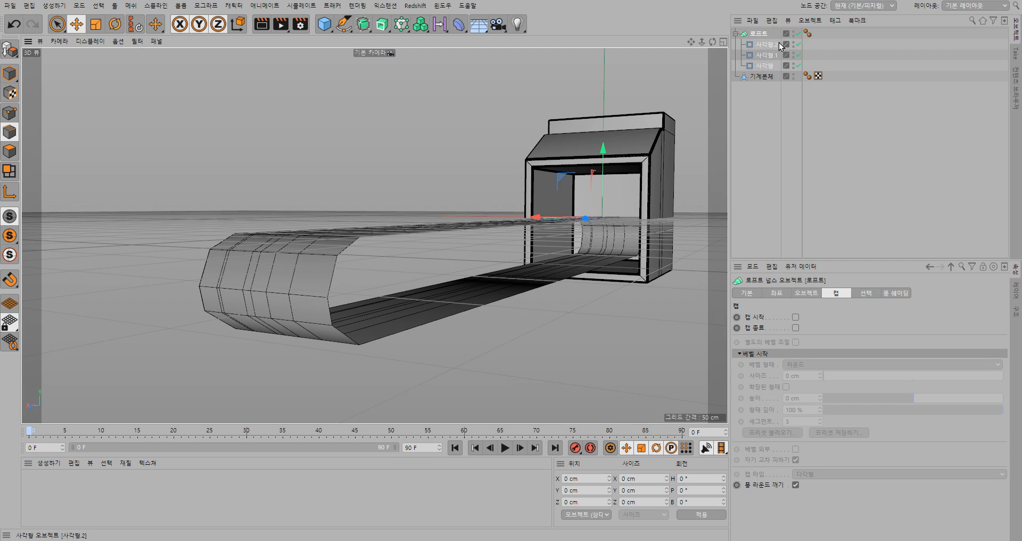
Take the original 사각형 spline out of the Loft and delete the Loft together with the two copies
{"action": "left_click", "coordinate": [833, 55]}
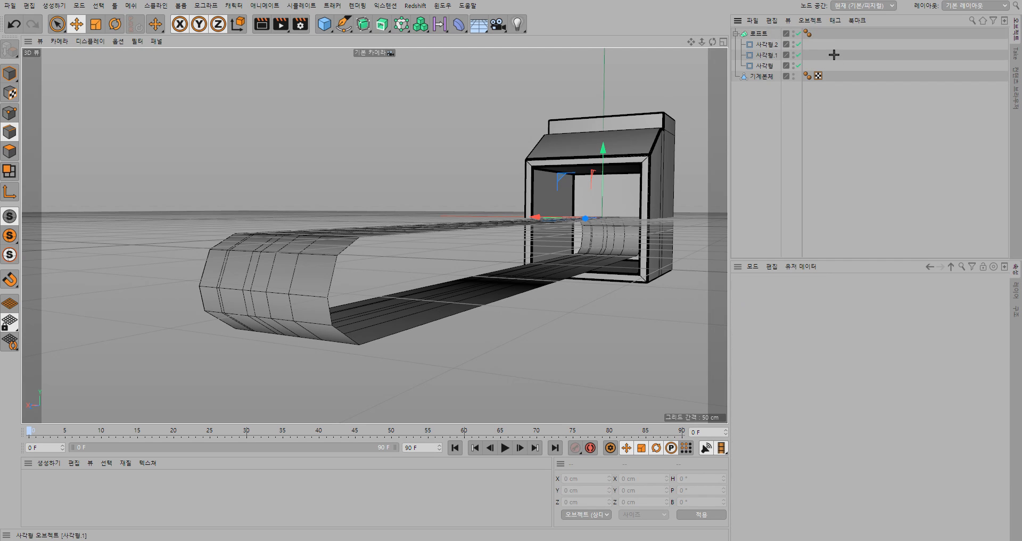
{"action": "left_click", "coordinate": [770, 45]}
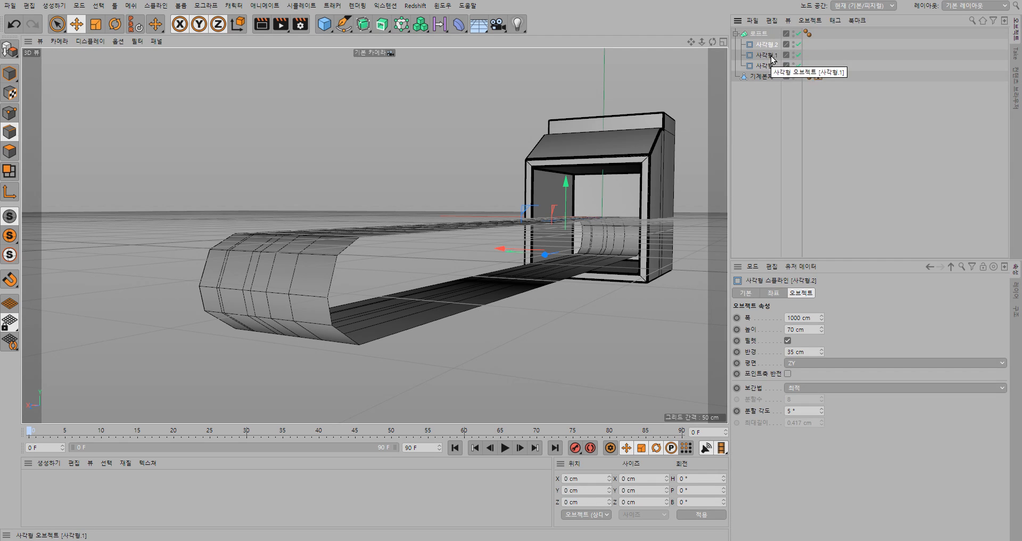
{"action": "left_click_drag", "start_coordinate": [762, 65], "coordinate": [743, 88]}
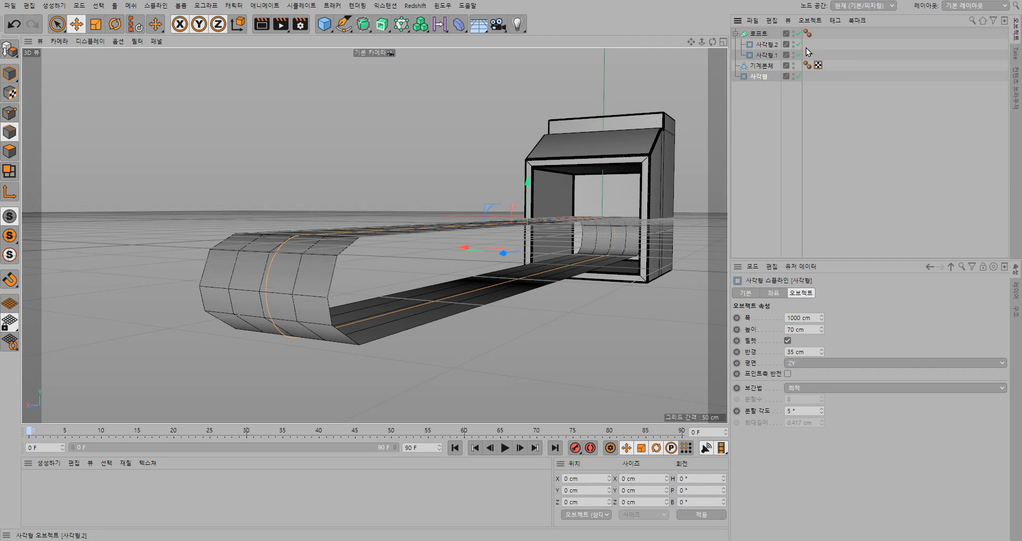
{"action": "left_click", "coordinate": [759, 33]}
{"action": "key", "text": "Delete"}
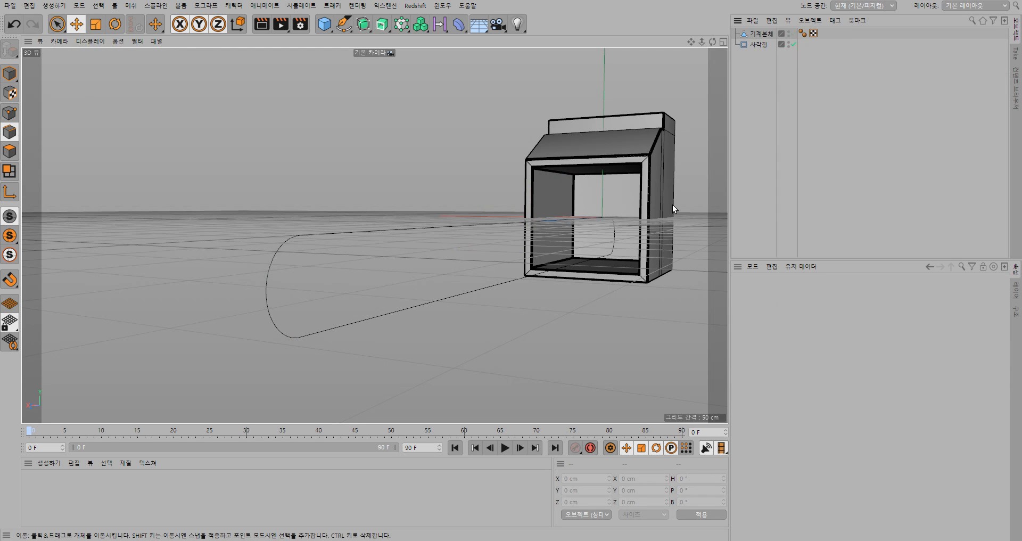
Add a Plane object and set its width to 70 cm
{"action": "mouse_move", "coordinate": [520, 337]}
{"action": "left_mouse_down", "text": "alt"}
{"action": "mouse_move", "coordinate": [542, 337]}
{"action": "mouse_move", "coordinate": [521, 342]}
{"action": "left_mouse_up", "text": "alt"}
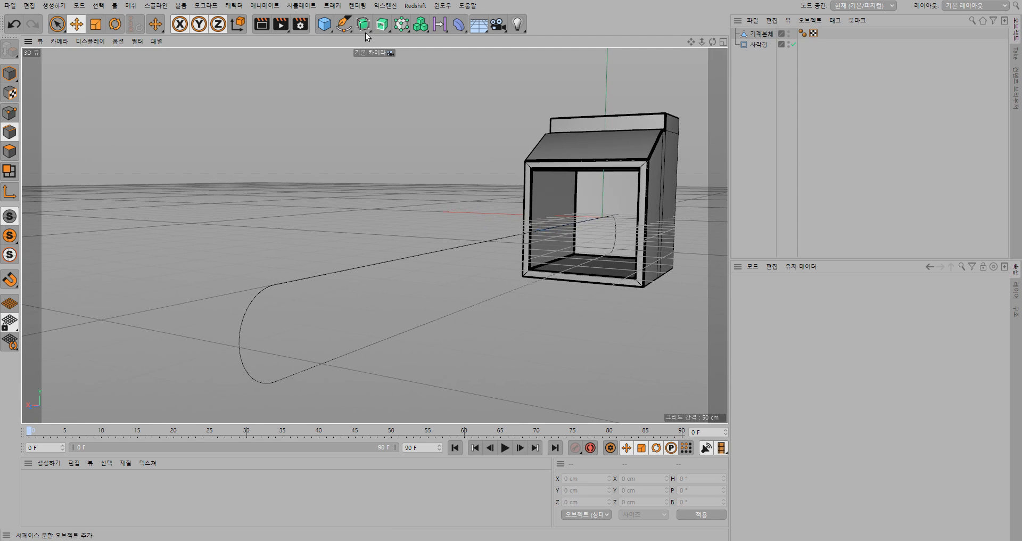
{"action": "left_click", "coordinate": [324, 24]}
{"action": "left_click", "coordinate": [406, 59]}
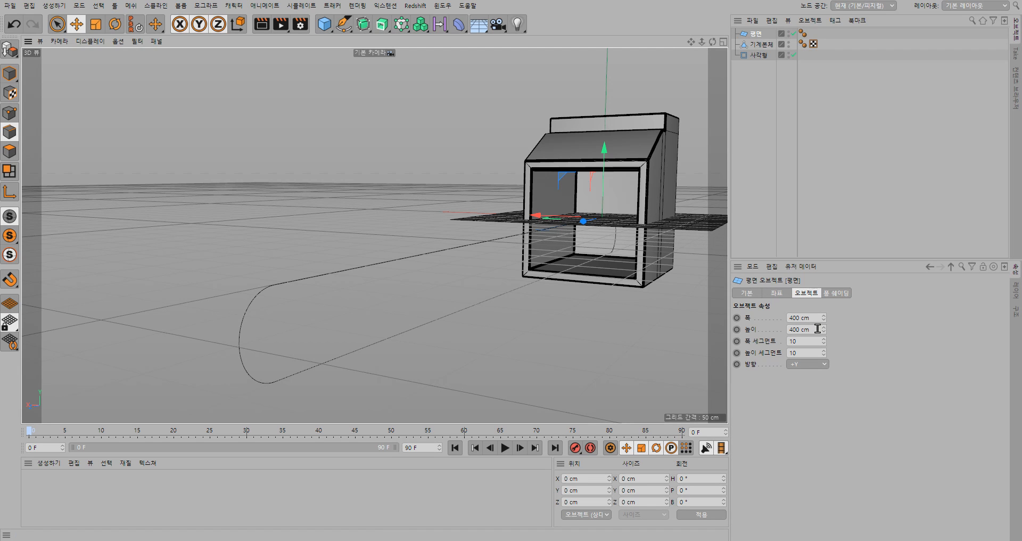
{"action": "left_click_drag", "start_coordinate": [814, 318], "coordinate": [756, 320]}
{"action": "type", "text": "70"}
{"action": "key", "text": "Return"}
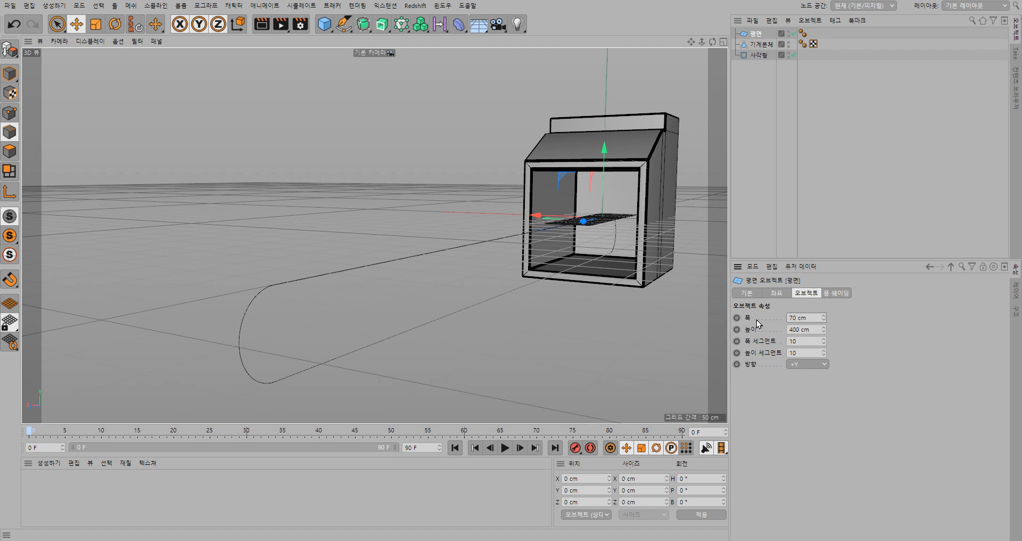
Set the plane's height to 1000 cm and move it along Z so it extends forward from the machine body
{"action": "left_click", "coordinate": [800, 330]}
{"action": "key", "text": "shift+Left"}
{"action": "key", "text": "shift+Left"}
{"action": "key", "text": "shift+Left"}
{"action": "type", "text": "1000"}
{"action": "key", "text": "Return"}
{"action": "left_click_drag", "start_coordinate": [588, 226], "coordinate": [411, 265]}
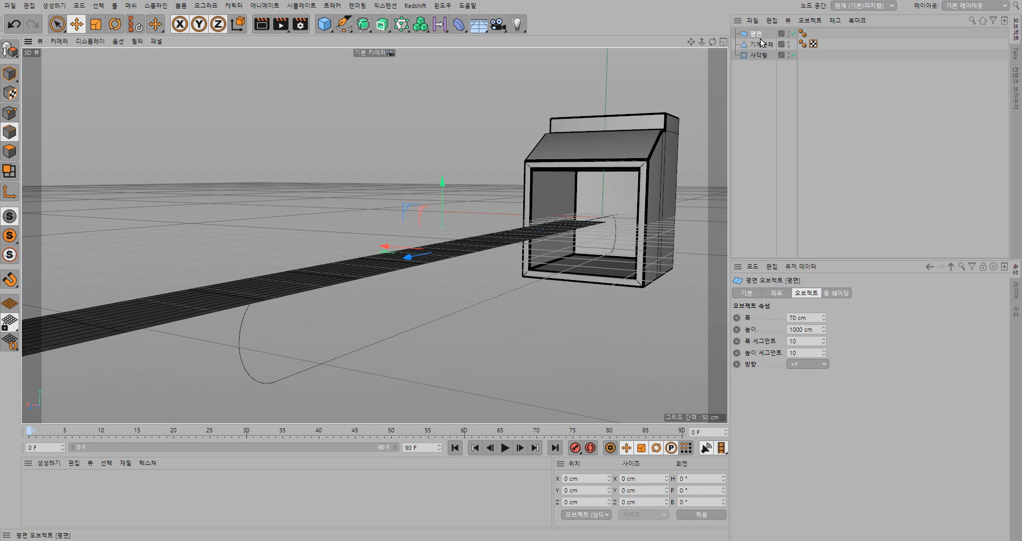
Add a Spline Wrap deformer under the plane, assign the 사각형 spline to it and set its axis to -X
{"action": "left_click", "coordinate": [457, 30]}
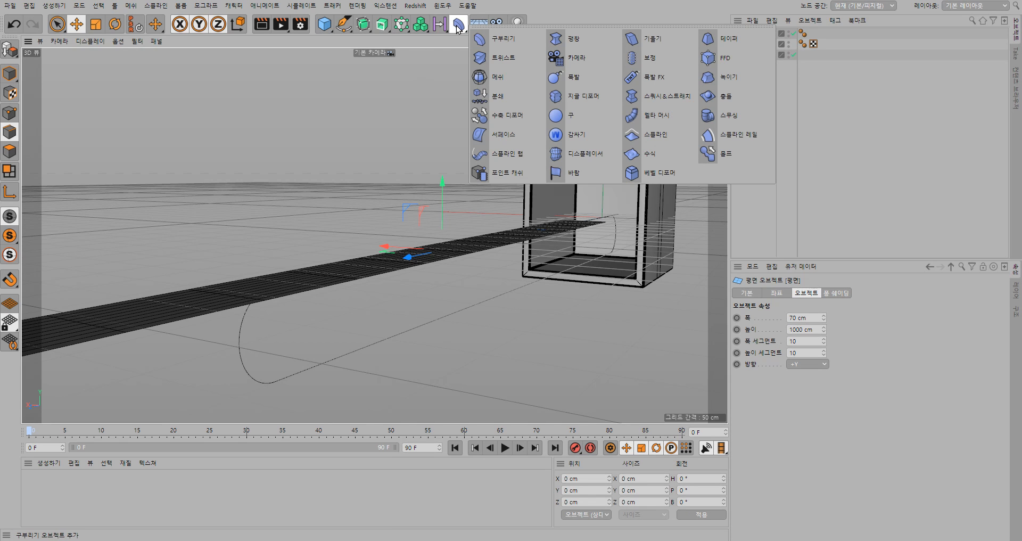
{"action": "left_click", "coordinate": [510, 156], "text": "shift"}
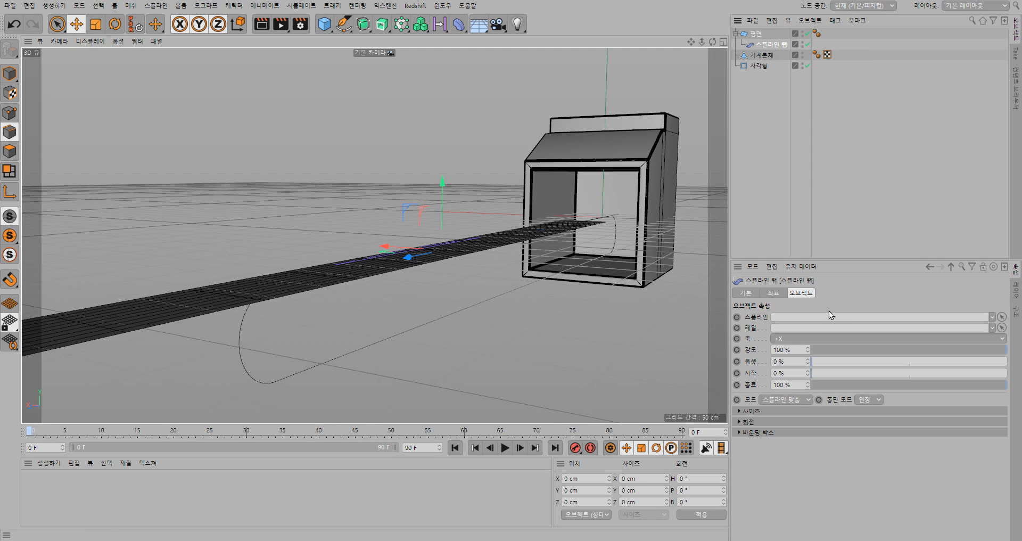
{"action": "left_click_drag", "start_coordinate": [759, 69], "coordinate": [814, 323]}
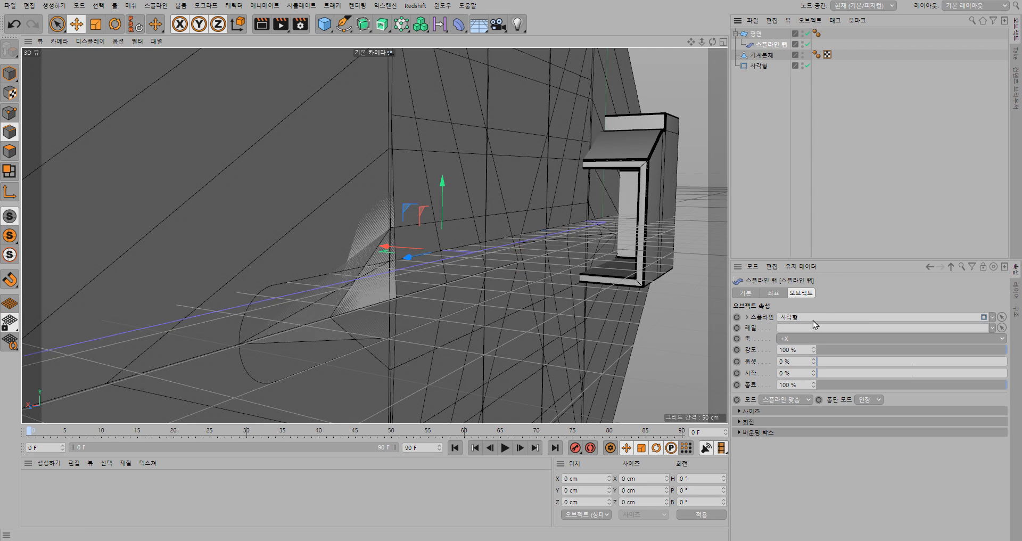
{"action": "left_click", "coordinate": [810, 336]}
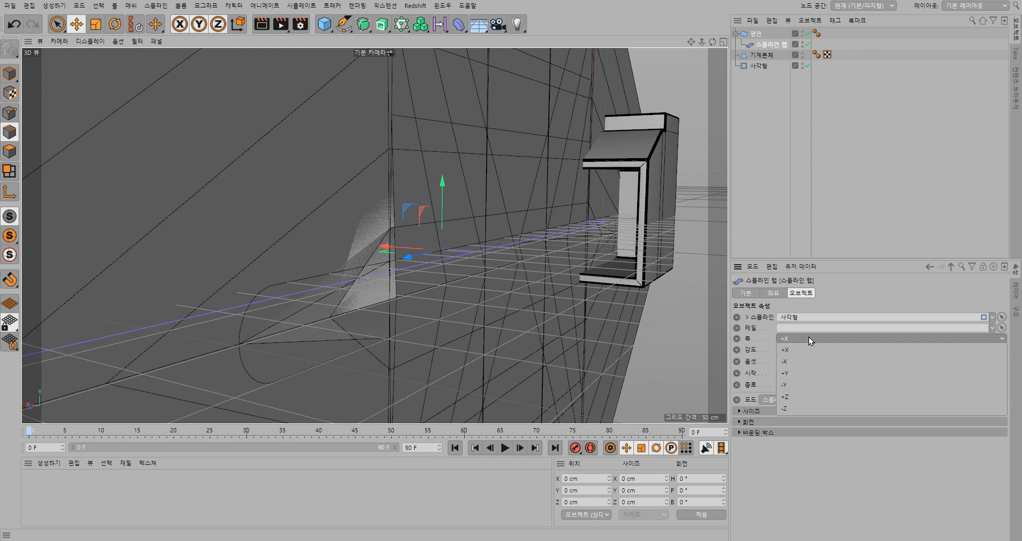
{"action": "left_click", "coordinate": [811, 361]}
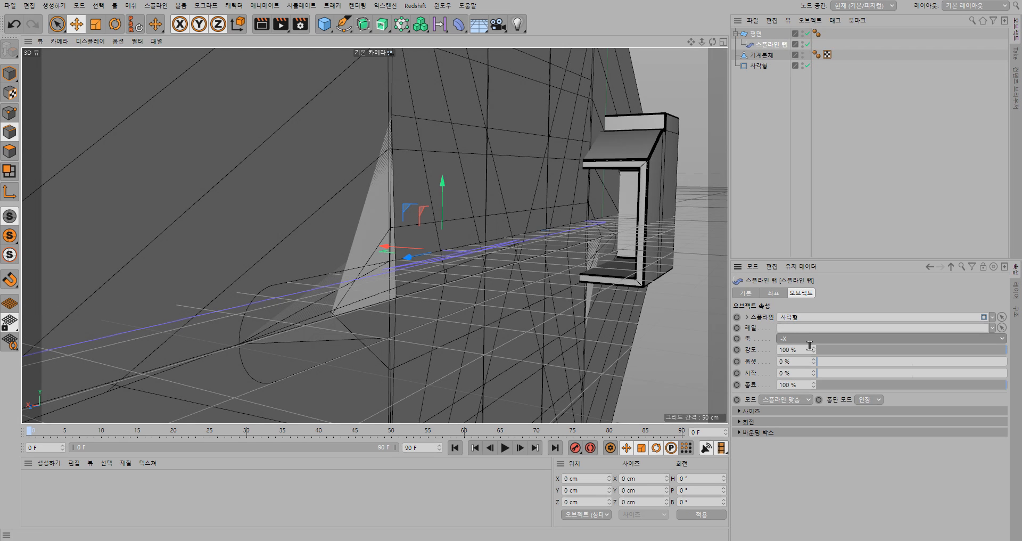
Set the Spline Wrap's axis to +Y and try different strengths, ending at 75%
{"action": "left_click", "coordinate": [811, 336]}
{"action": "left_click", "coordinate": [811, 372]}
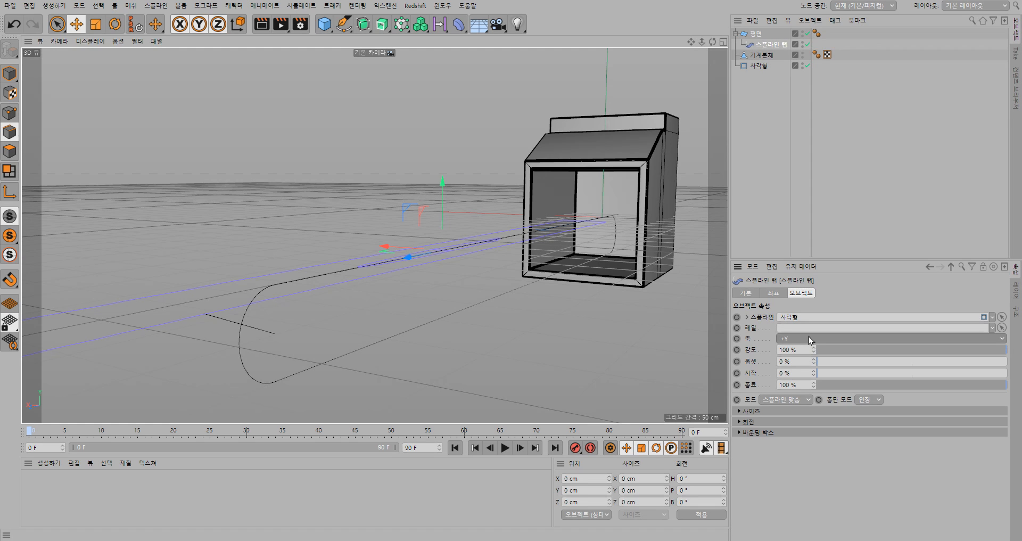
{"action": "left_click", "coordinate": [854, 350]}
{"action": "left_click_drag", "start_coordinate": [854, 349], "coordinate": [813, 375]}
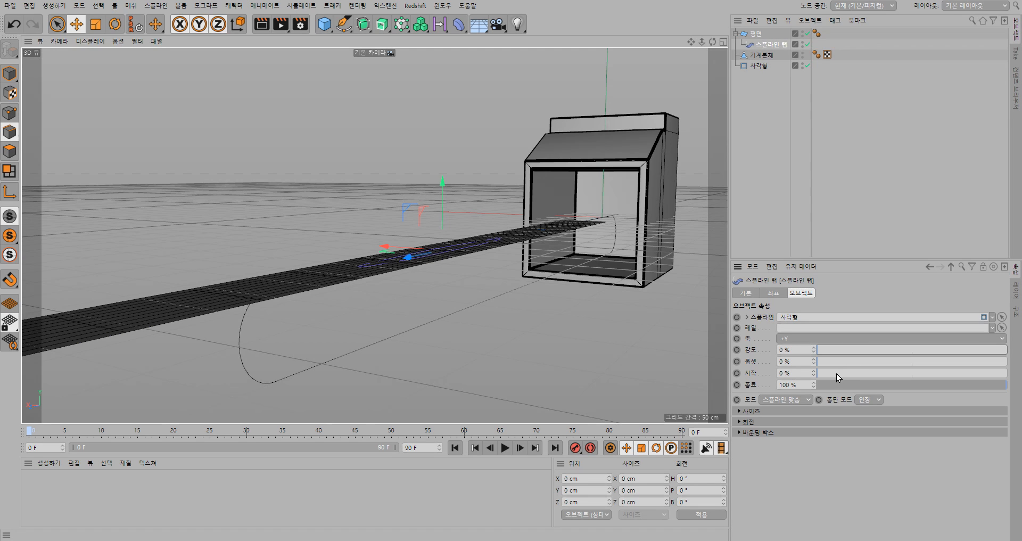
{"action": "left_click_drag", "start_coordinate": [833, 373], "coordinate": [1012, 387]}
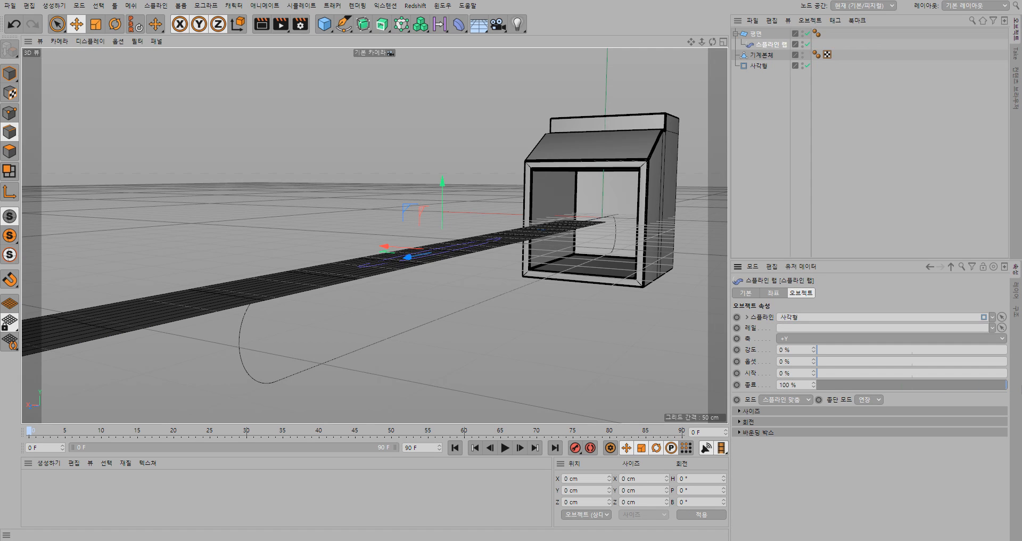
{"action": "left_click_drag", "start_coordinate": [840, 362], "coordinate": [960, 350]}
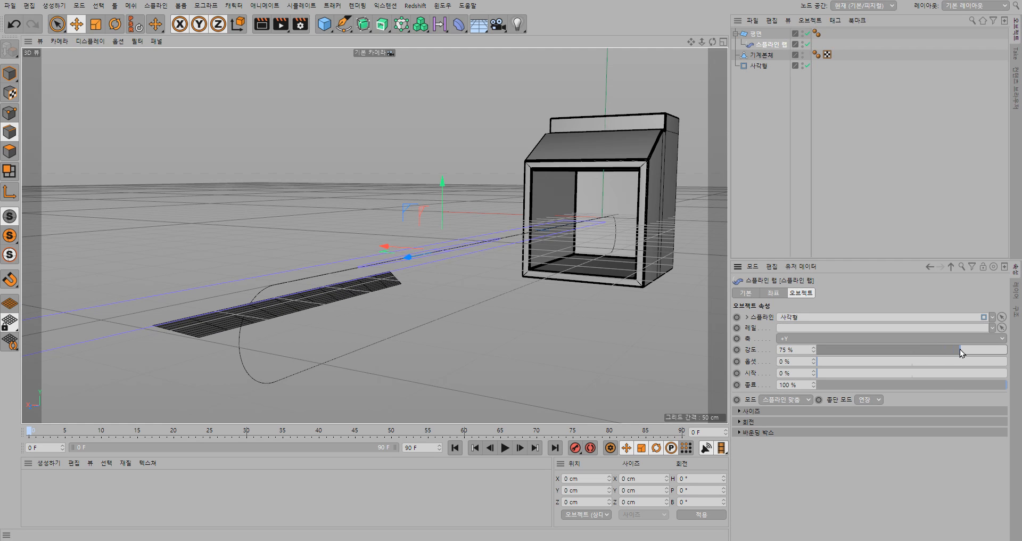
{"action": "left_click_drag", "start_coordinate": [598, 369], "coordinate": [635, 365], "text": "alt"}
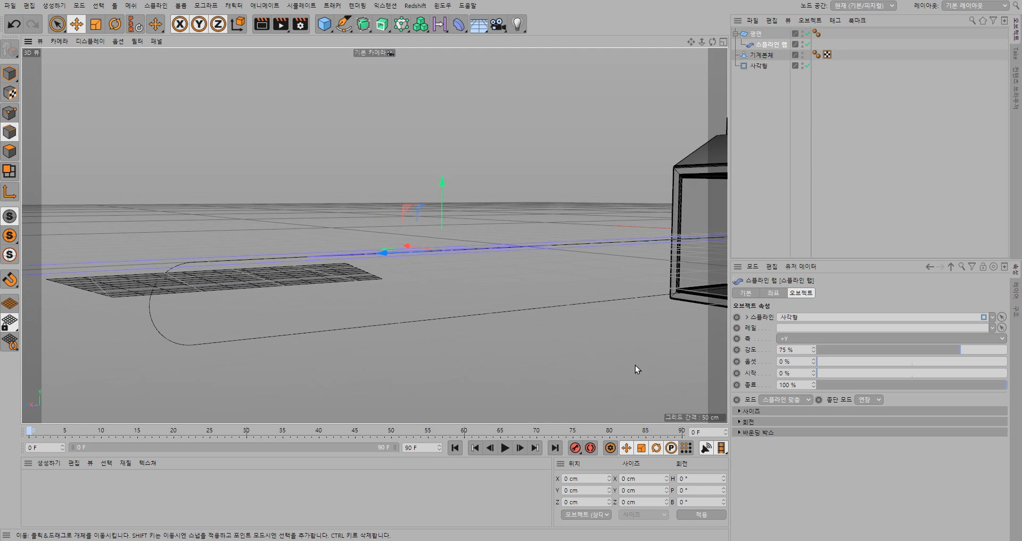
Set the Spline Wrap's axis to +Z and its strength to 100%
{"action": "left_click", "coordinate": [834, 338]}
{"action": "left_click", "coordinate": [829, 396]}
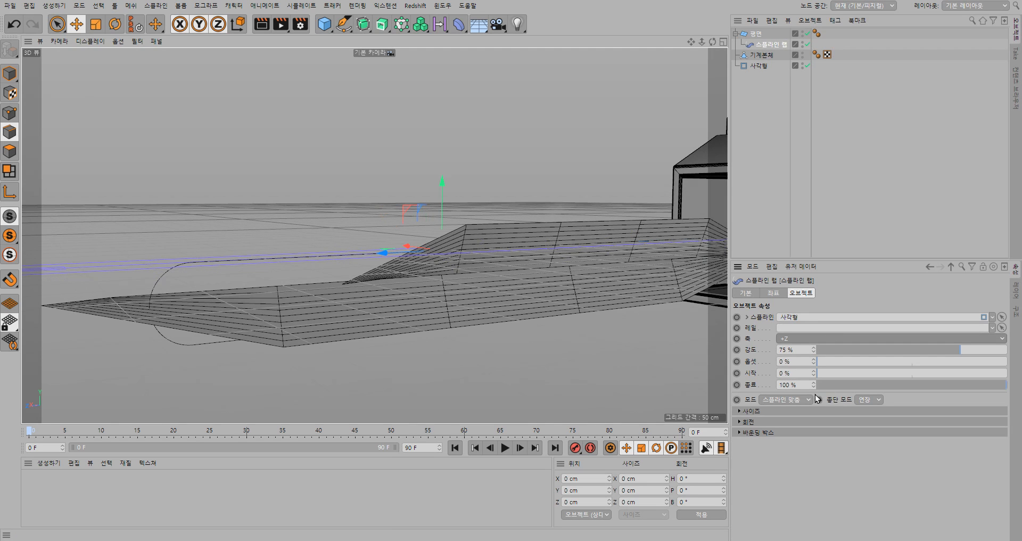
{"action": "mouse_move", "coordinate": [671, 369]}
{"action": "left_mouse_down", "text": "alt"}
{"action": "mouse_move", "coordinate": [701, 368]}
{"action": "mouse_move", "coordinate": [690, 368]}
{"action": "left_mouse_up", "text": "alt"}
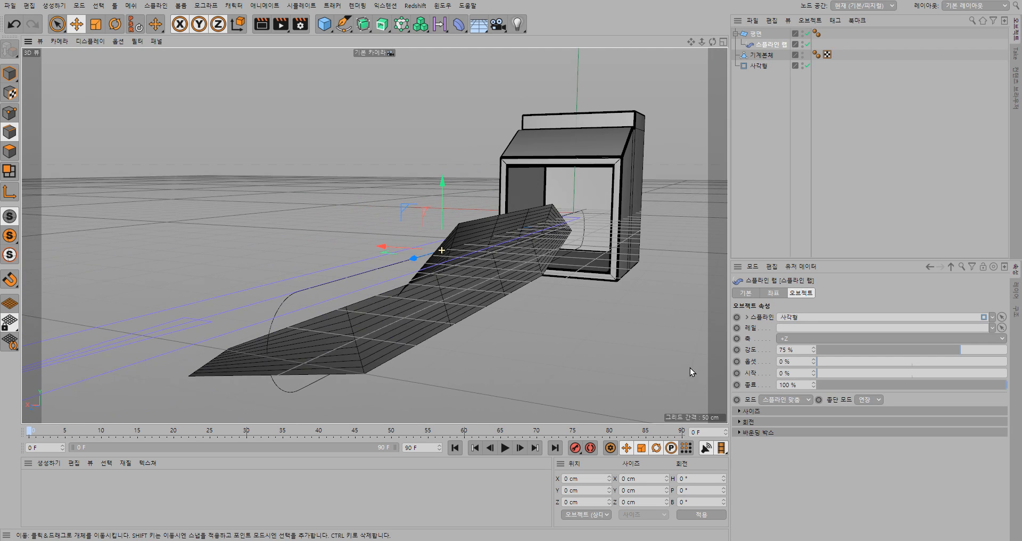
{"action": "left_click_drag", "start_coordinate": [867, 351], "coordinate": [1020, 350]}
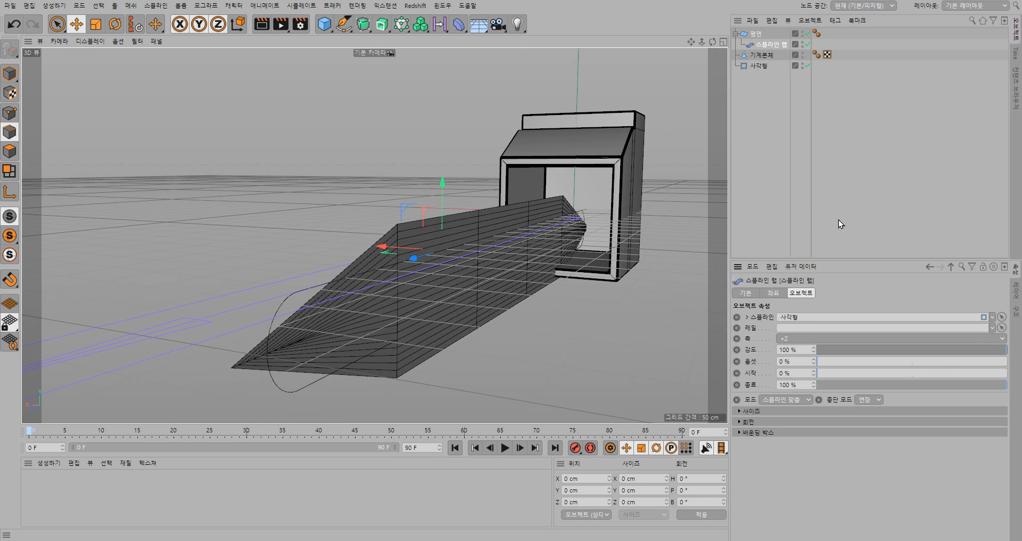
Set the plane's orientation to +X and raise its height segments to 117
{"action": "left_click", "coordinate": [755, 35]}
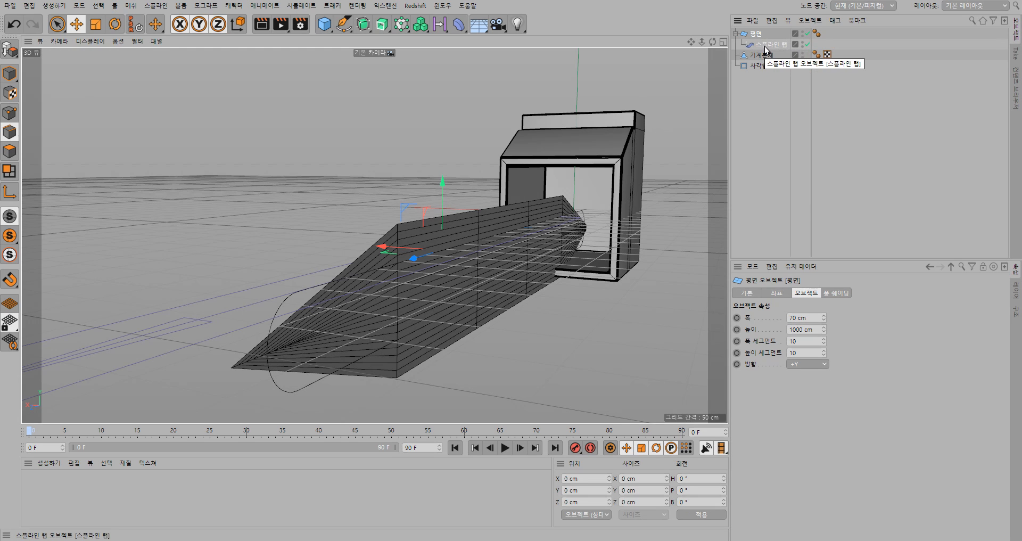
{"action": "left_click", "coordinate": [824, 365]}
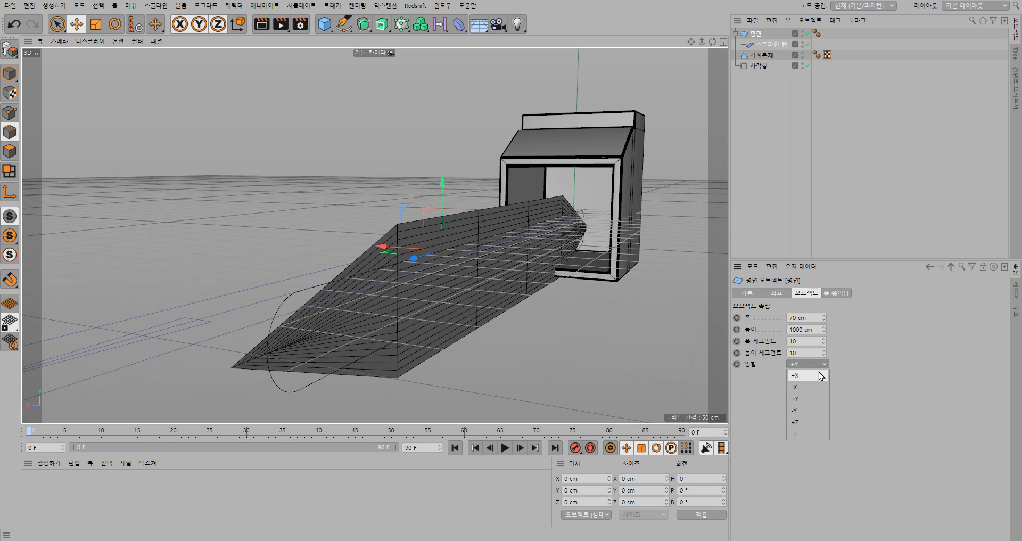
{"action": "left_click", "coordinate": [817, 371]}
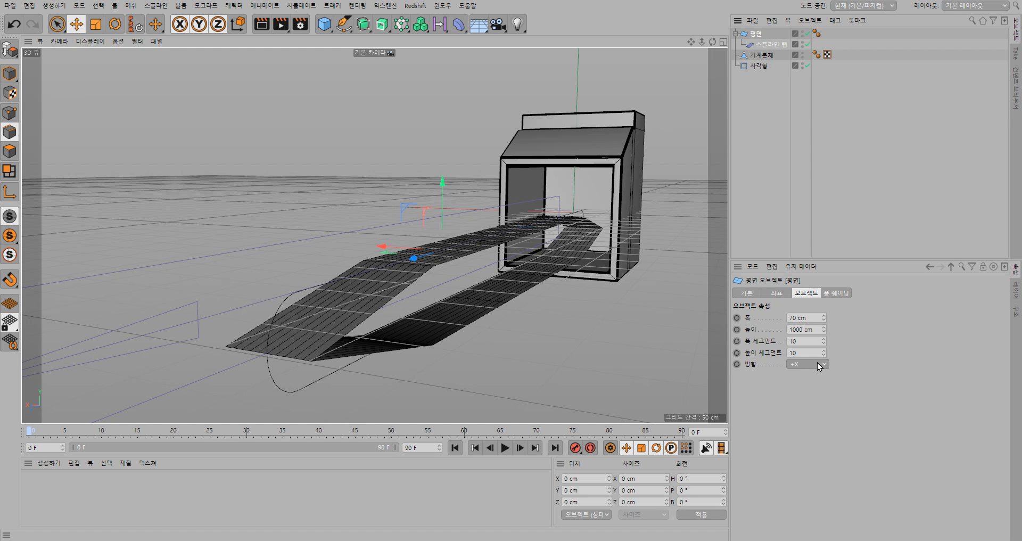
{"action": "left_click", "coordinate": [759, 65]}
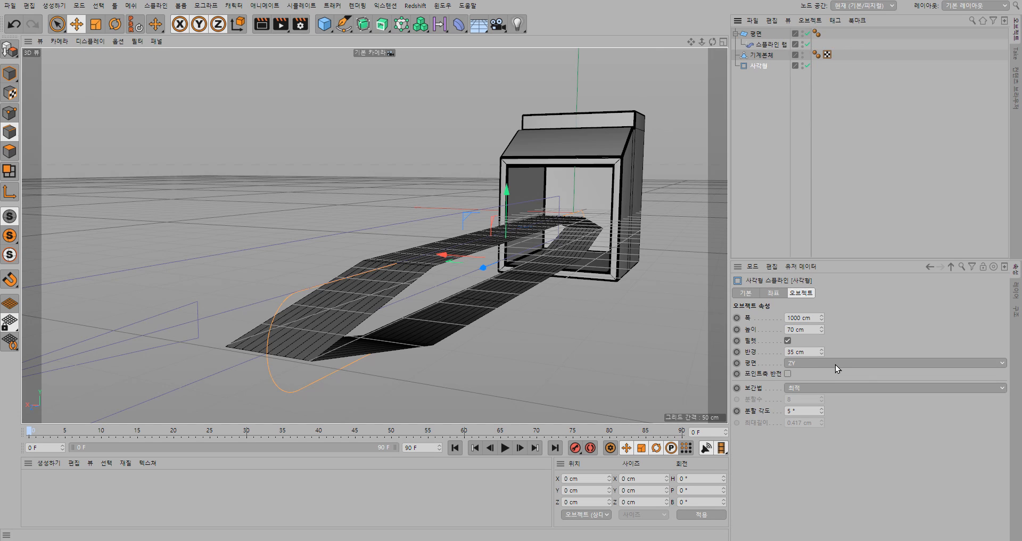
{"action": "left_click", "coordinate": [771, 44]}
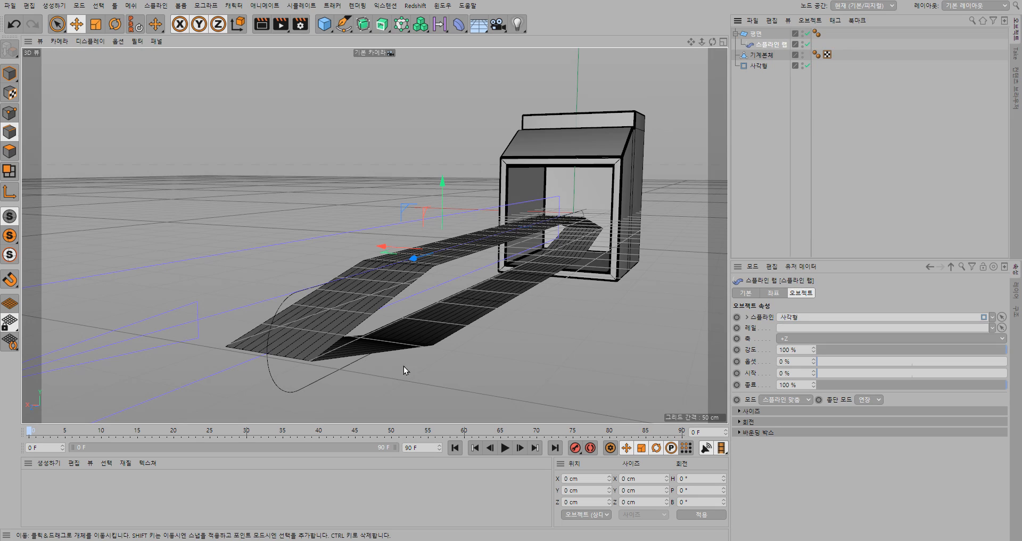
{"action": "left_click", "coordinate": [756, 33]}
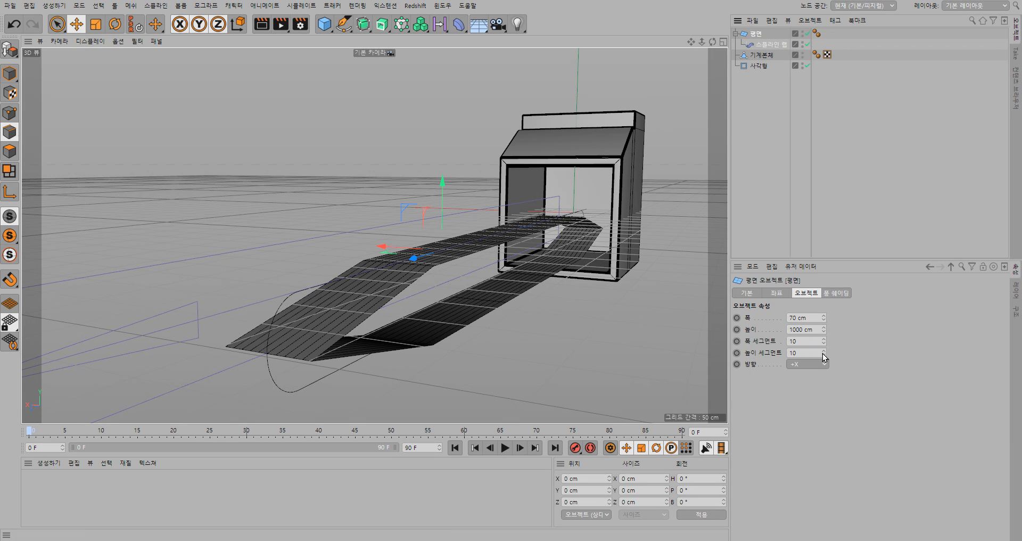
{"action": "left_click_drag", "start_coordinate": [825, 354], "coordinate": [824, 320]}
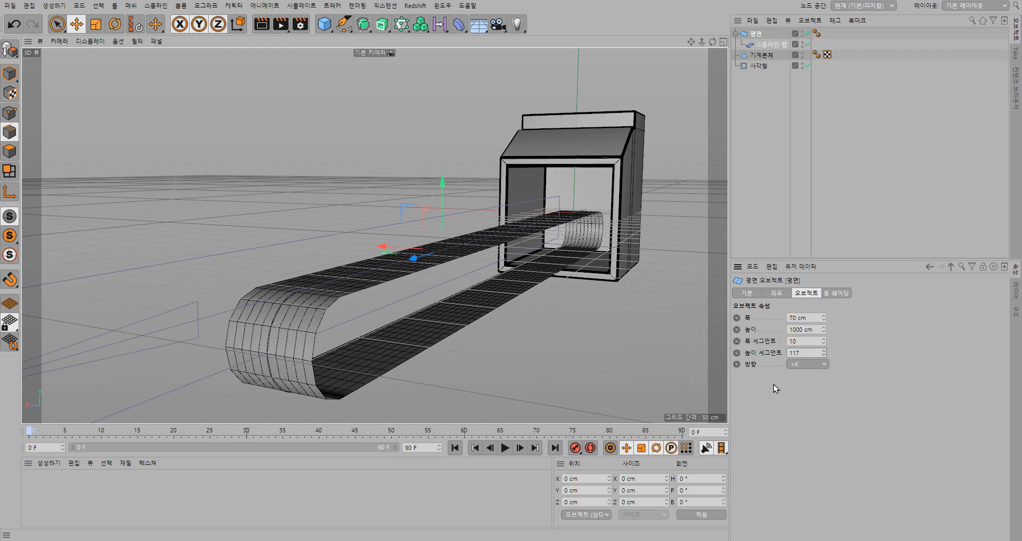
Try sliding the wrapped plane along the spline by varying the Spline Wrap's offset, ending at 0%
{"action": "left_click", "coordinate": [767, 45]}
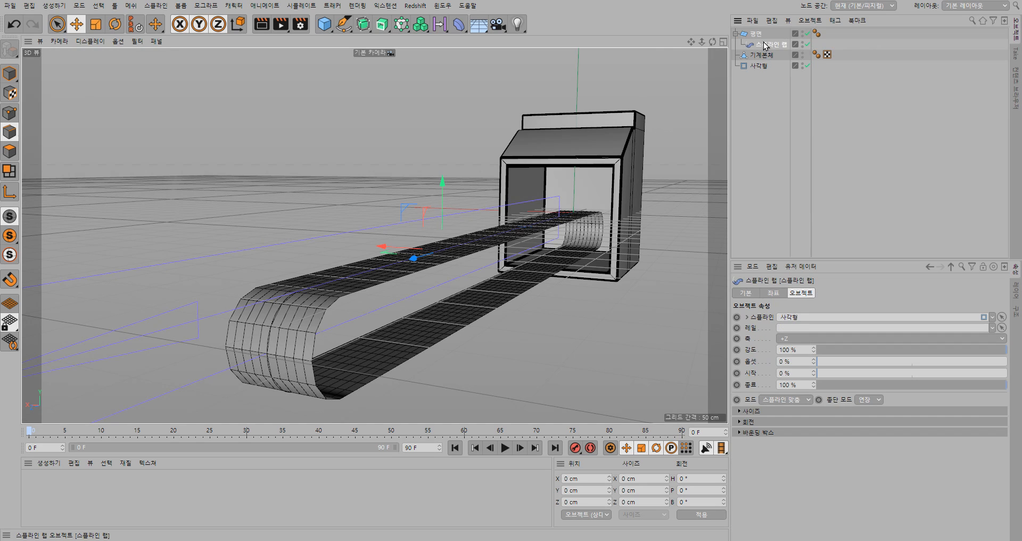
{"action": "left_click_drag", "start_coordinate": [840, 373], "coordinate": [932, 368]}
{"action": "left_click_drag", "start_coordinate": [843, 369], "coordinate": [985, 366]}
{"action": "left_click_drag", "start_coordinate": [903, 376], "coordinate": [788, 370]}
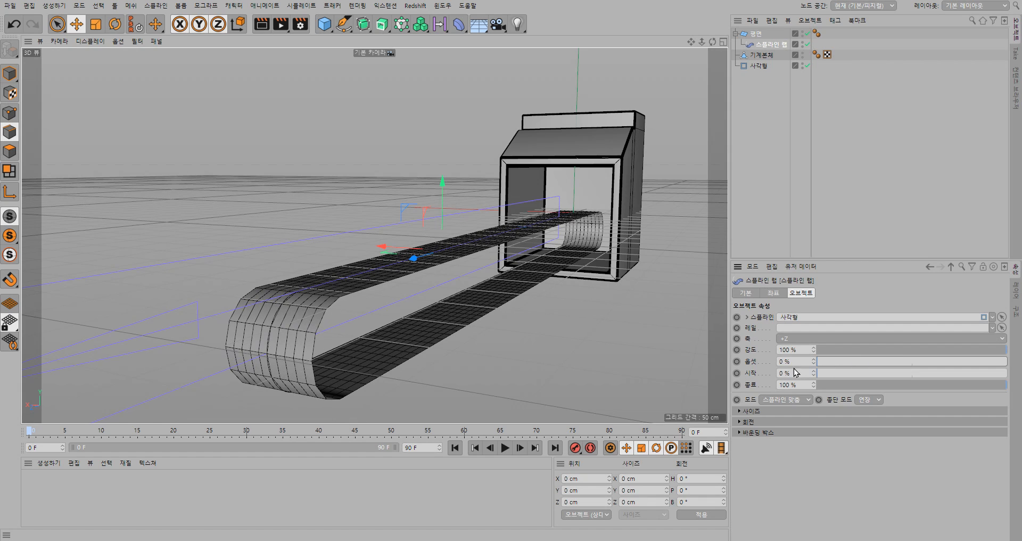
Delete the plane together with its Spline Wrap, keeping the 사각형 spline
{"action": "left_click", "coordinate": [756, 34]}
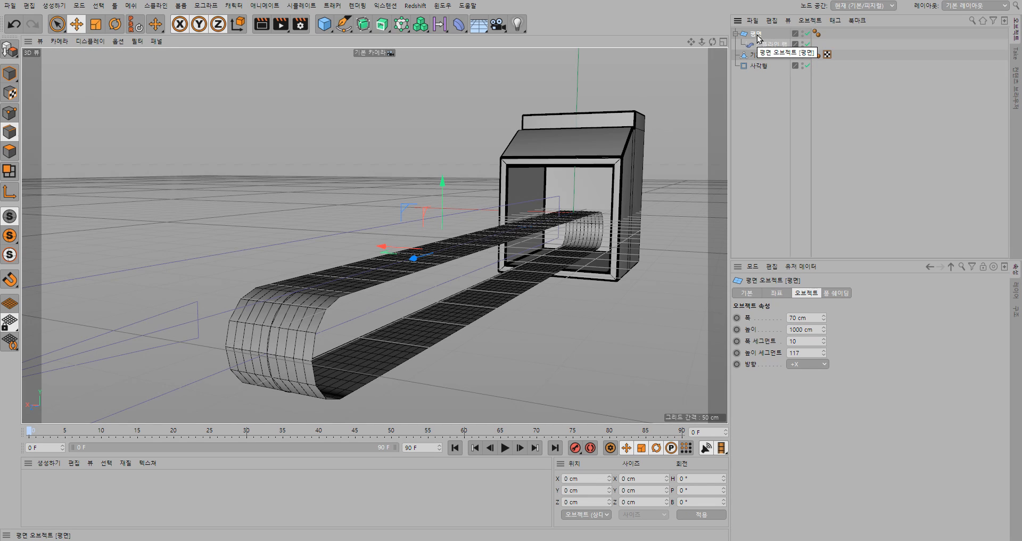
{"action": "left_click", "coordinate": [771, 44]}
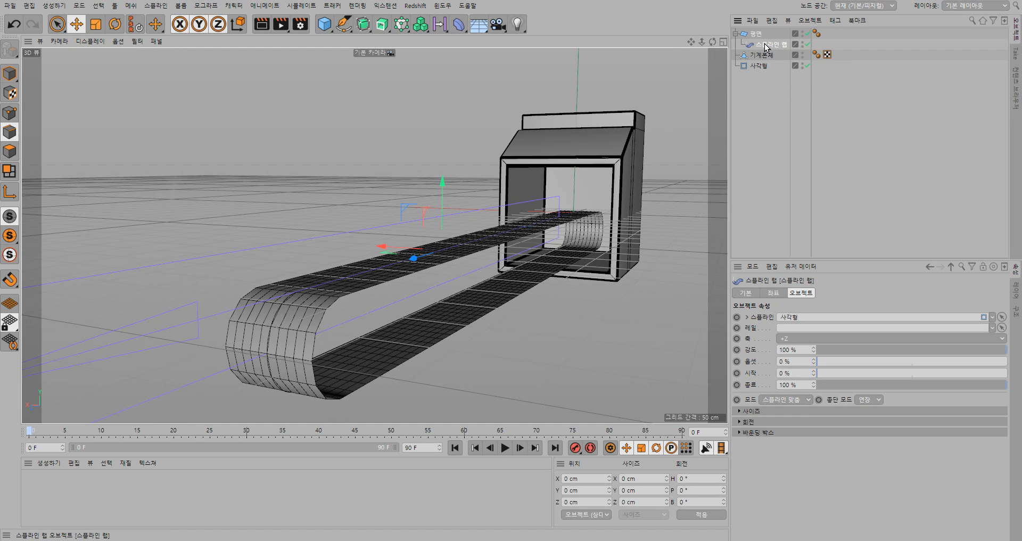
{"action": "mouse_move", "coordinate": [826, 363]}
{"action": "left_mouse_down"}
{"action": "mouse_move", "coordinate": [842, 363]}
{"action": "mouse_move", "coordinate": [811, 362]}
{"action": "left_mouse_up"}
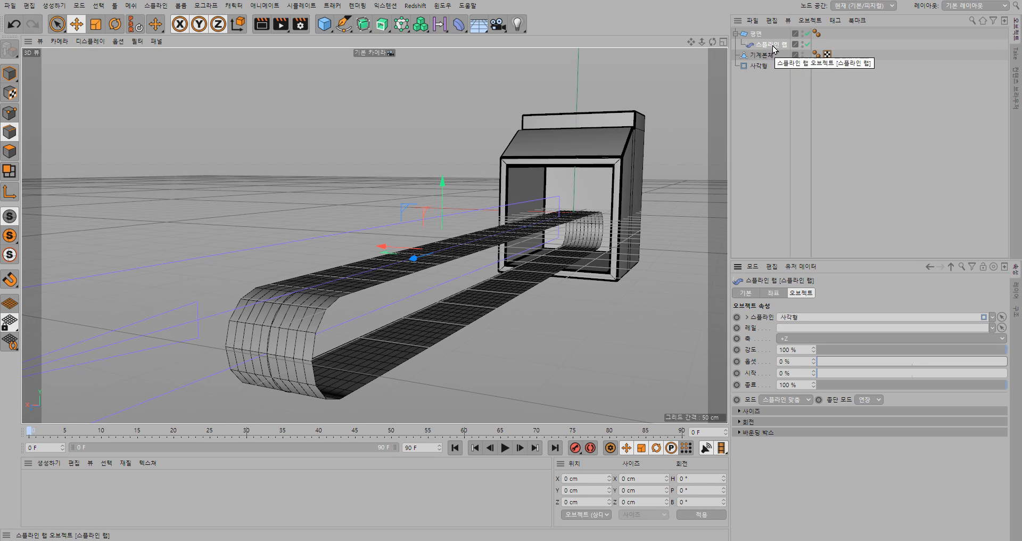
{"action": "left_click", "coordinate": [866, 34], "text": "ctrl"}
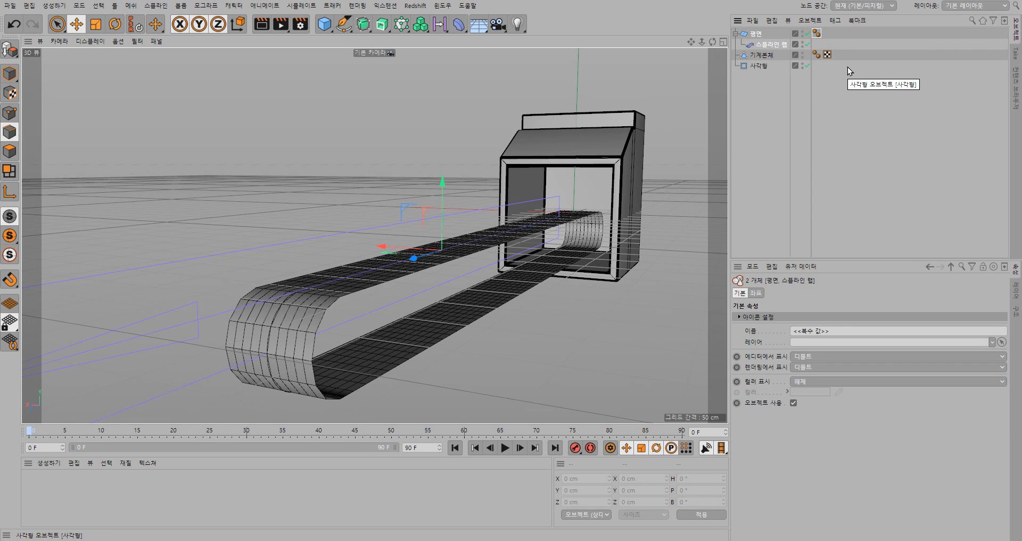
{"action": "key", "text": "Delete"}
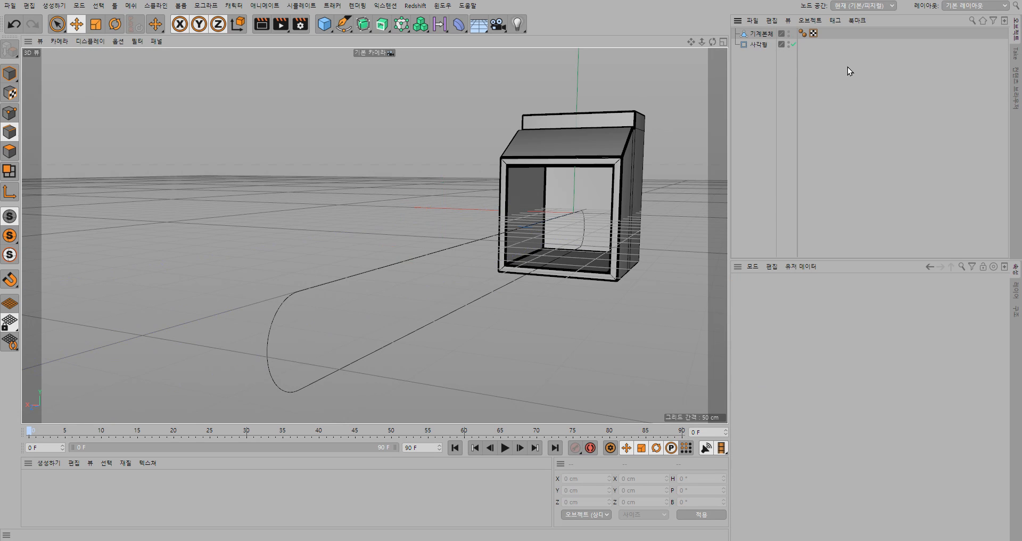
Add a cube at about 505 cm along Z in front of the machine and shrink it to a slat about 159 × 3.5 × 28 cm
{"action": "left_click", "coordinate": [759, 45]}
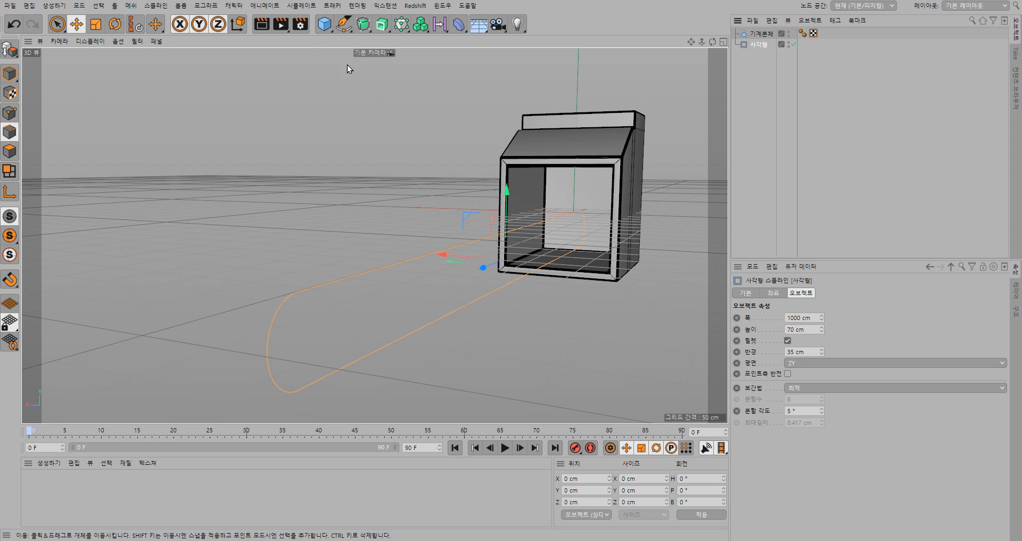
{"action": "left_click", "coordinate": [325, 24]}
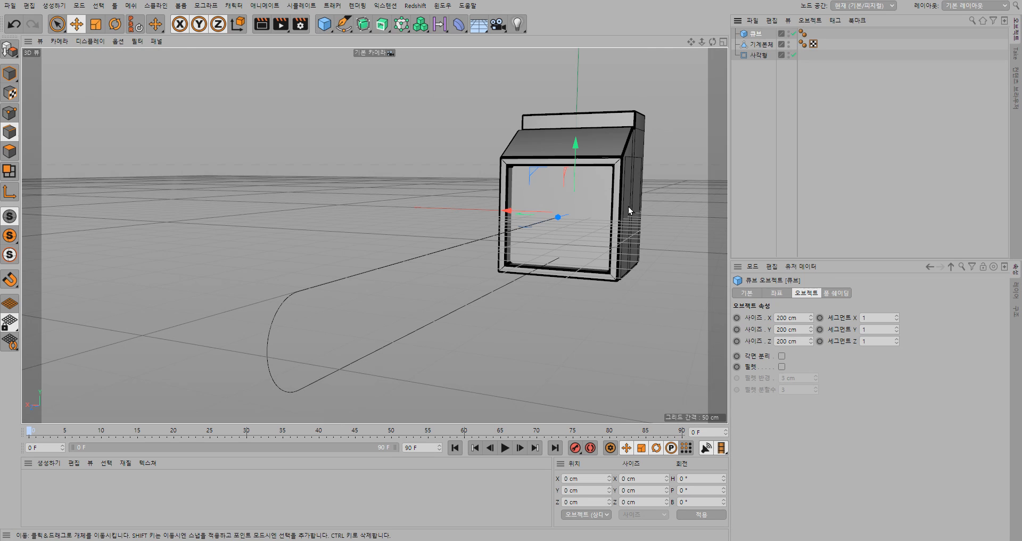
{"action": "left_click_drag", "start_coordinate": [558, 218], "coordinate": [503, 260]}
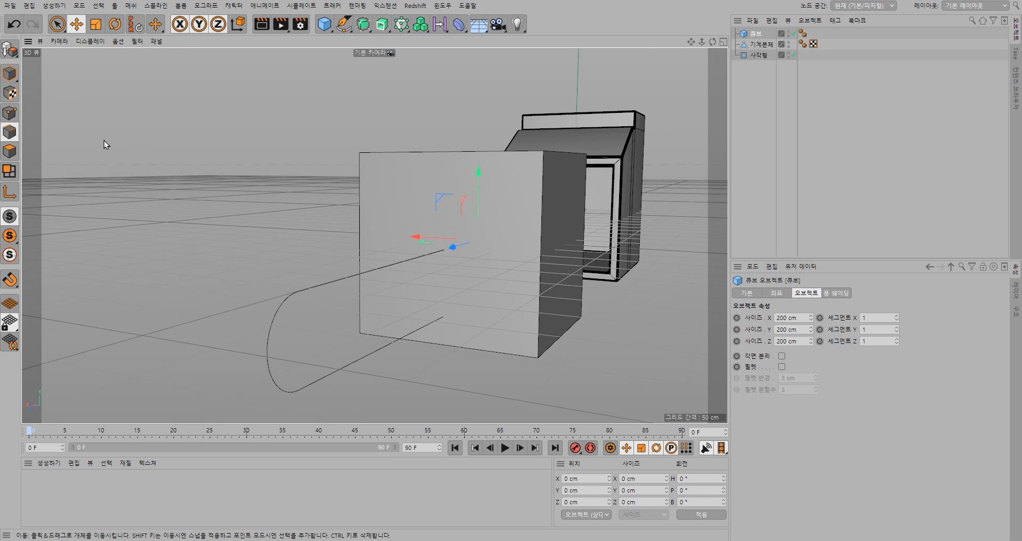
{"action": "left_click", "coordinate": [9, 73]}
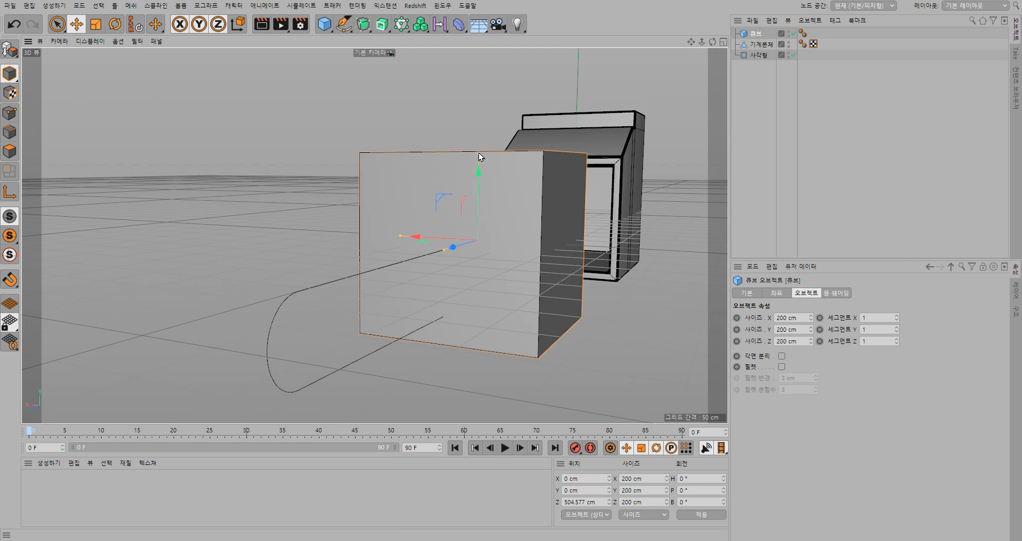
{"action": "left_click_drag", "start_coordinate": [478, 152], "coordinate": [477, 242]}
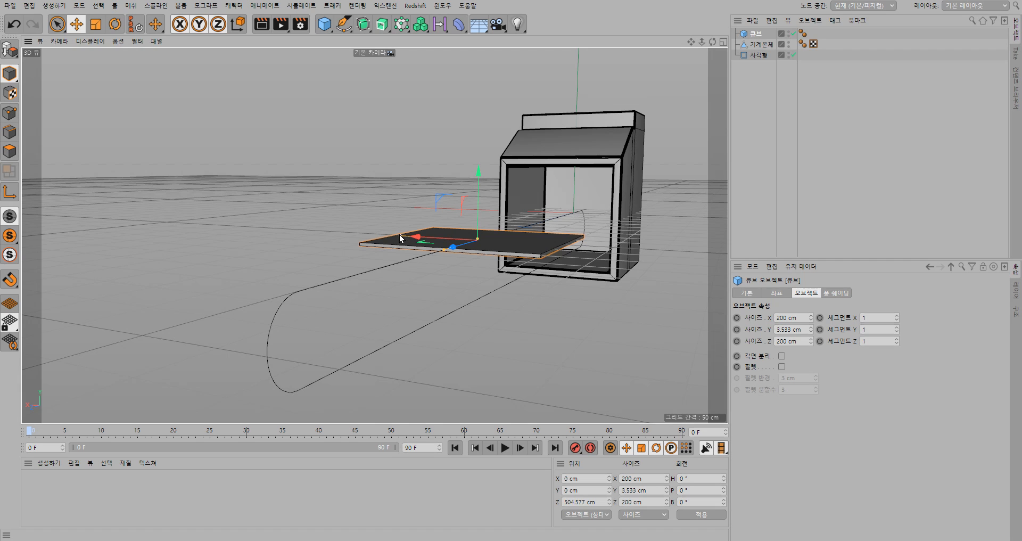
{"action": "left_click_drag", "start_coordinate": [400, 237], "coordinate": [416, 238]}
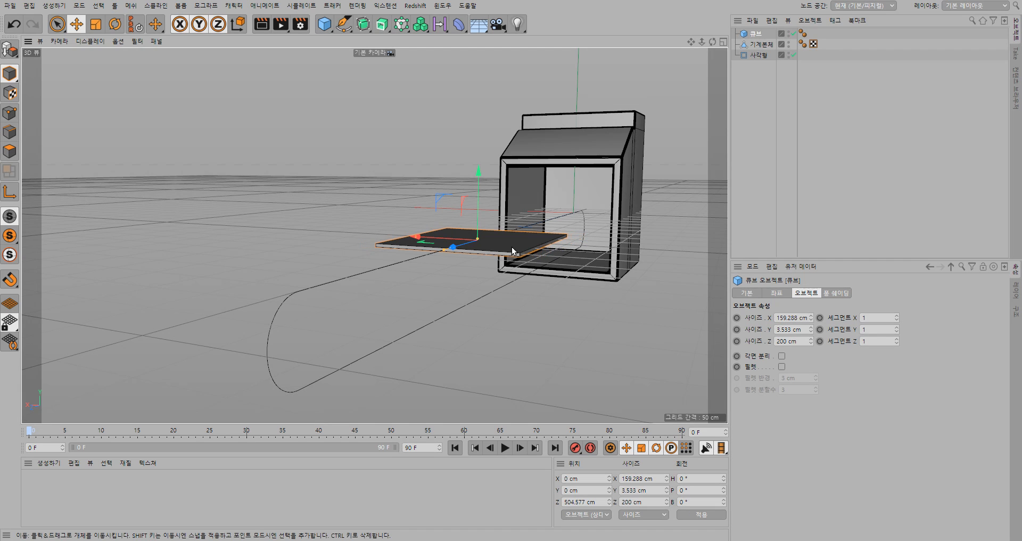
{"action": "left_click_drag", "start_coordinate": [444, 251], "coordinate": [473, 241]}
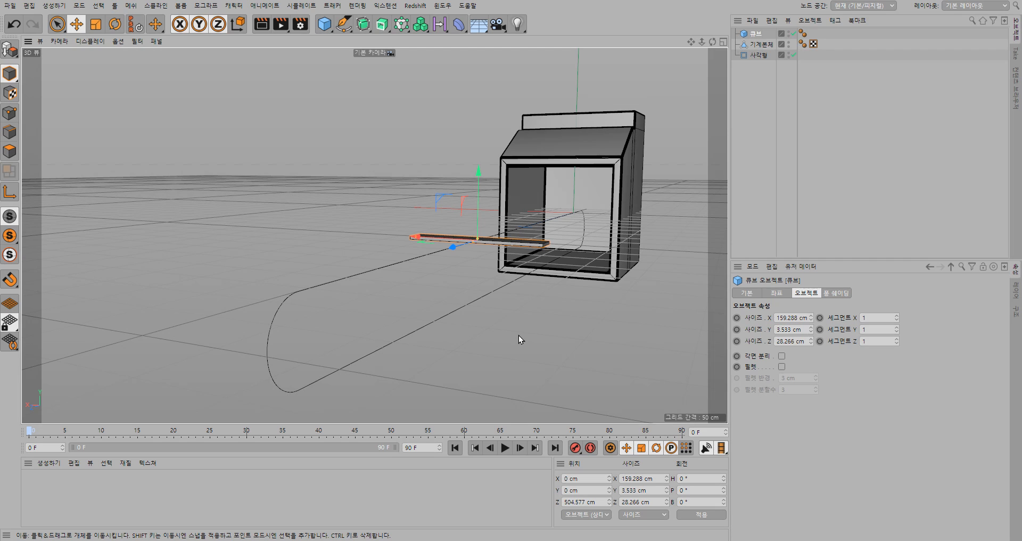
Set the slat cube's size to 140 cm in X, 3 cm in Y and 20 cm in Z
{"action": "left_click", "coordinate": [793, 318]}
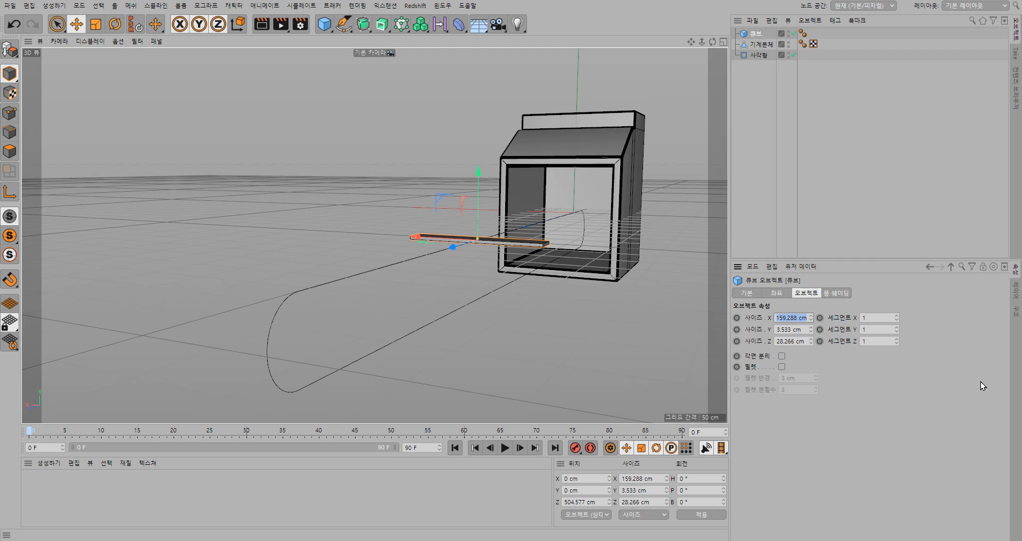
{"action": "type", "text": "140"}
{"action": "key", "text": "Tab"}
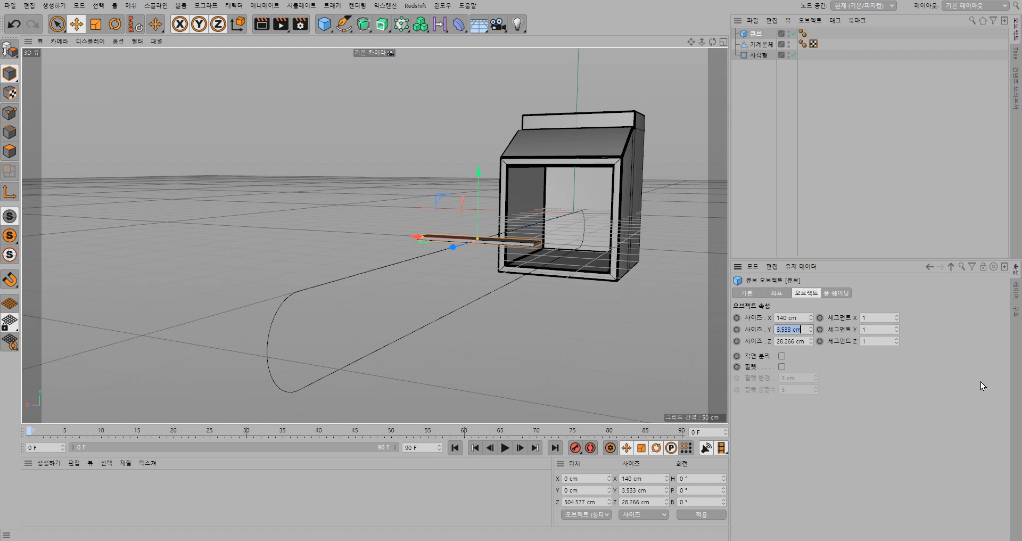
{"action": "type", "text": "3"}
{"action": "key", "text": "Tab"}
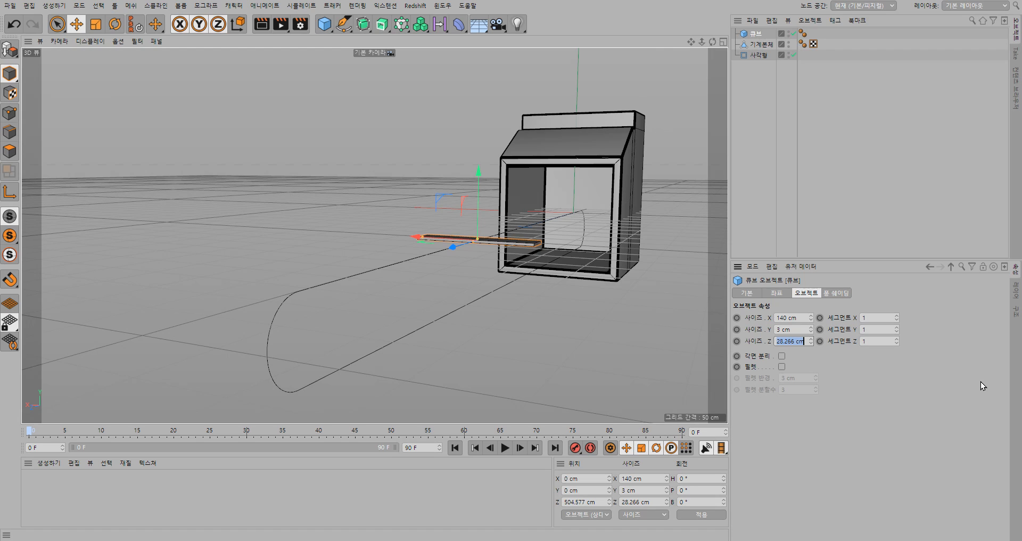
{"action": "type", "text": "20"}
{"action": "key", "text": "Return"}
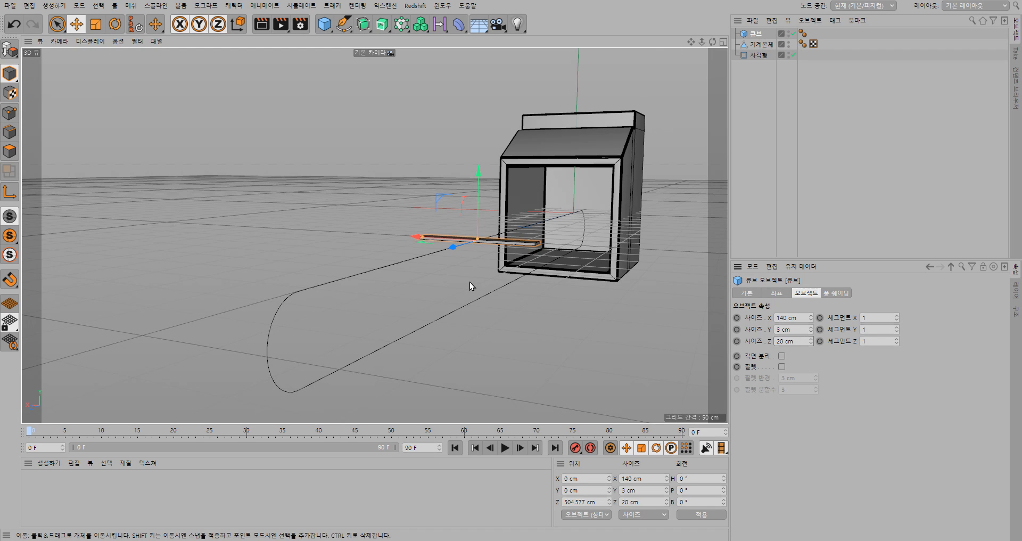
{"action": "scroll", "coordinate": [495, 275], "scroll_direction": "up", "scroll_amount": 10}
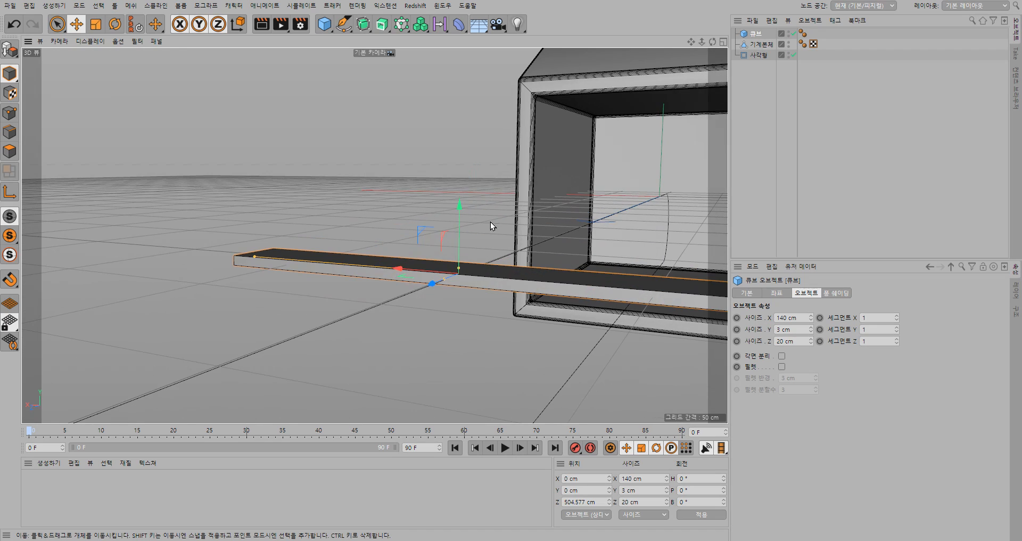
{"action": "left_click_drag", "start_coordinate": [495, 285], "coordinate": [490, 314], "text": "alt"}
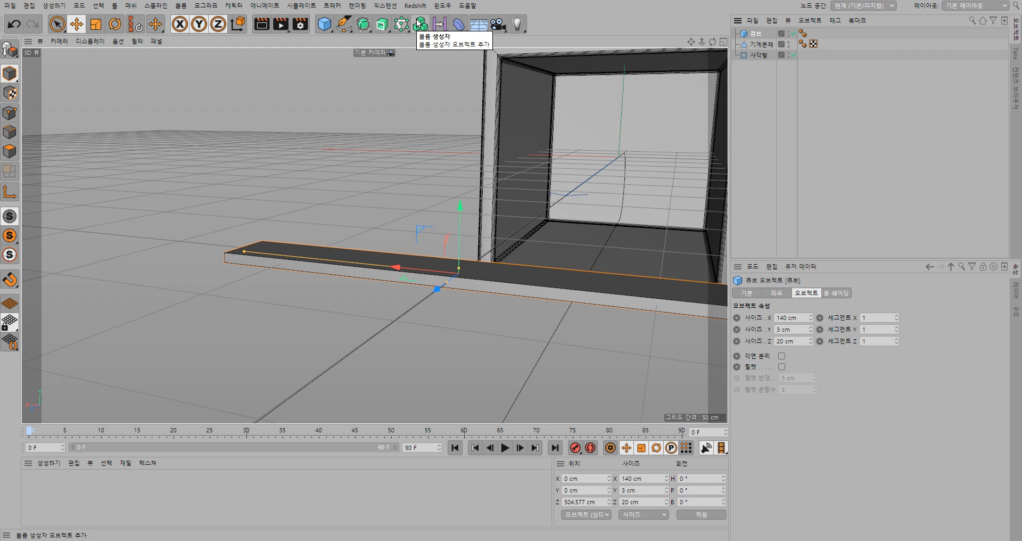
Put the slat cube in a Cloner, set its mode to 오브젝트 and assign the 사각형 spline as the object
{"action": "left_click", "coordinate": [402, 24]}
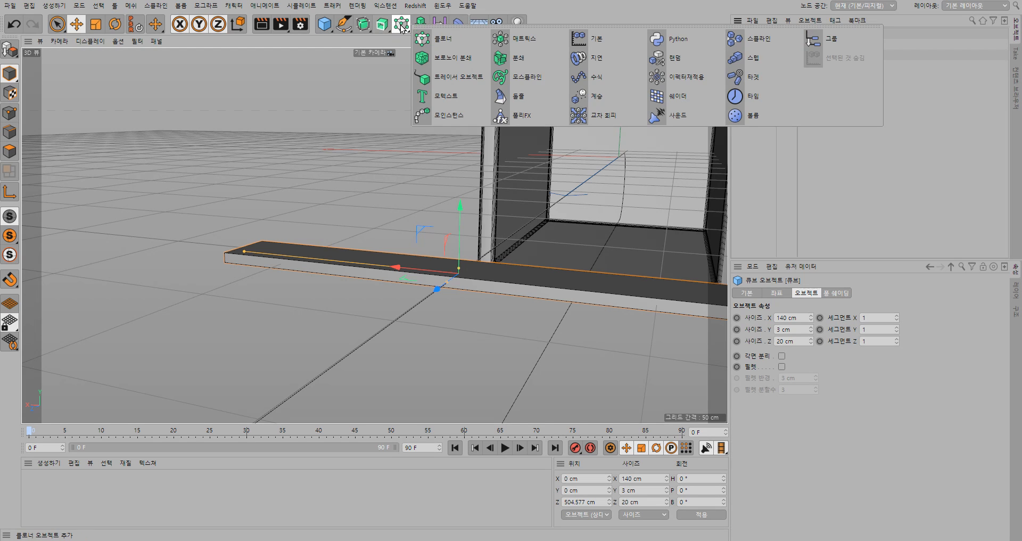
{"action": "left_click", "coordinate": [440, 39], "text": "alt"}
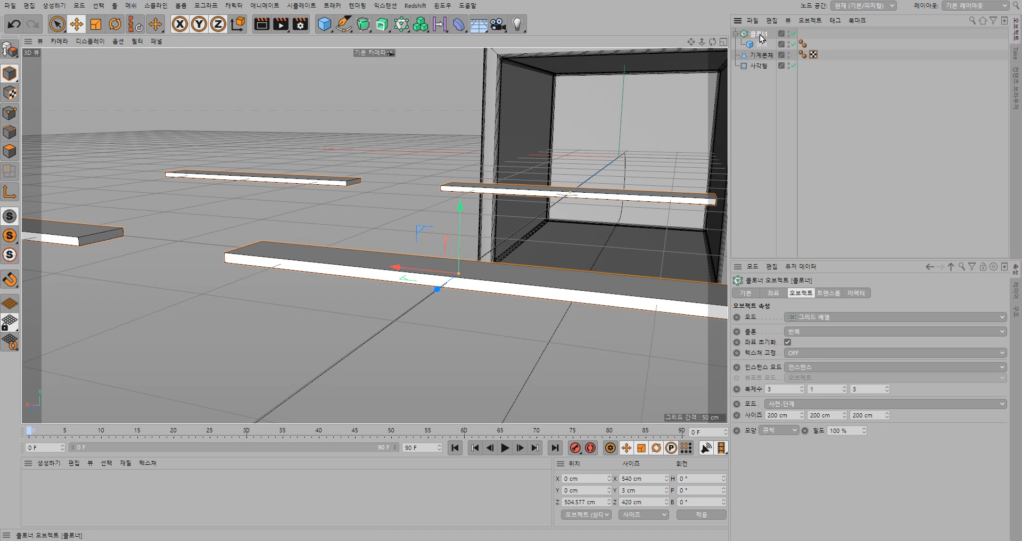
{"action": "left_click", "coordinate": [839, 316]}
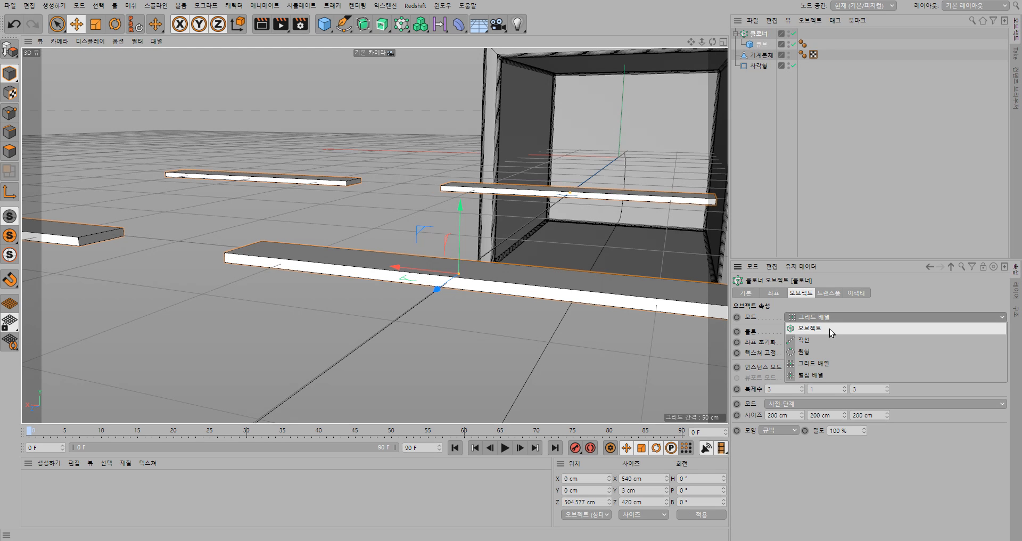
{"action": "left_click", "coordinate": [830, 328]}
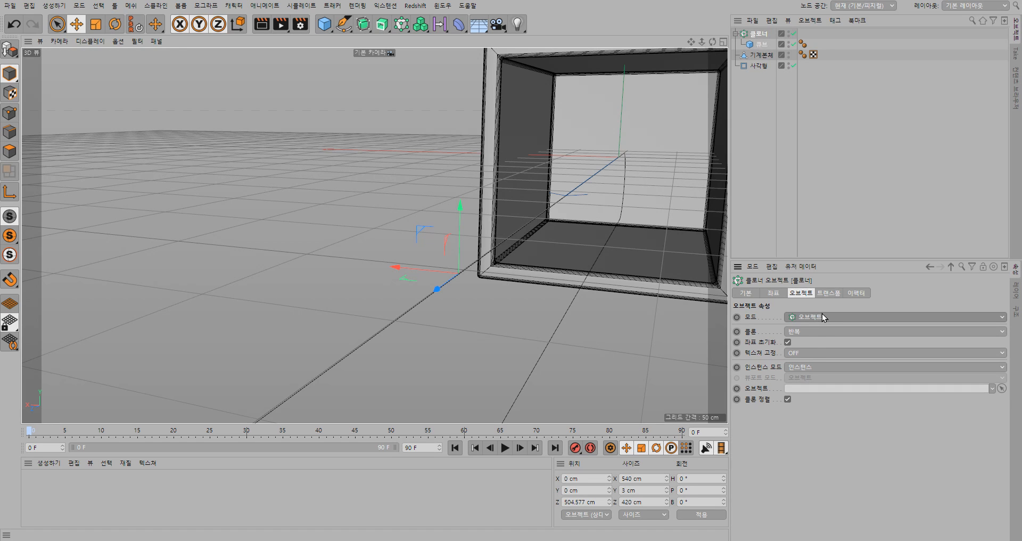
{"action": "left_click", "coordinate": [812, 331]}
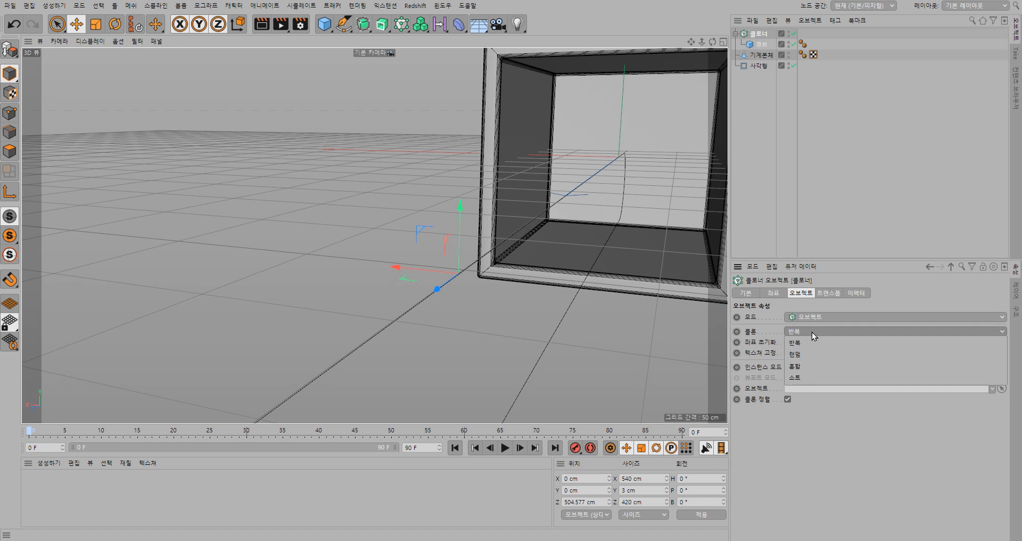
{"action": "left_click", "coordinate": [813, 331]}
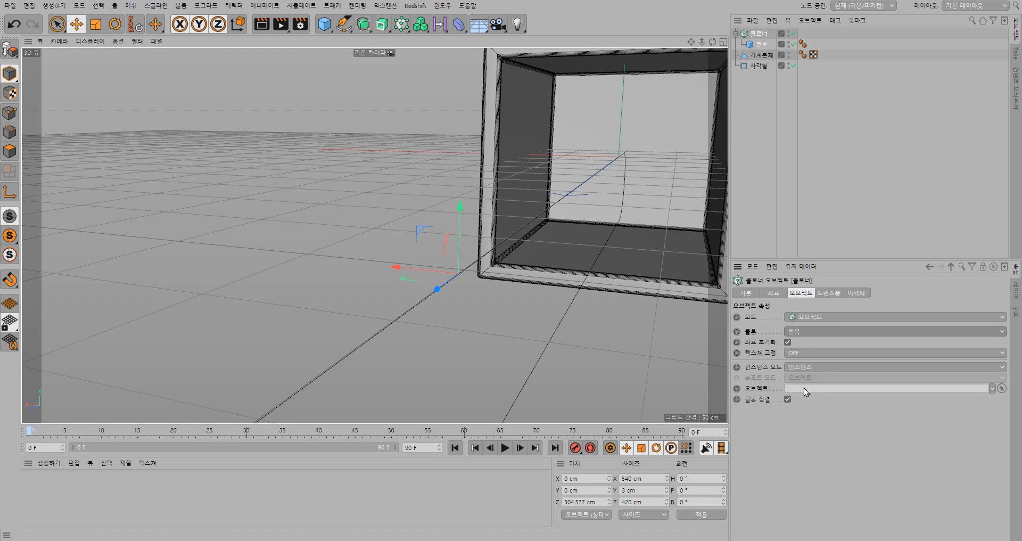
{"action": "left_click_drag", "start_coordinate": [759, 66], "coordinate": [804, 389]}
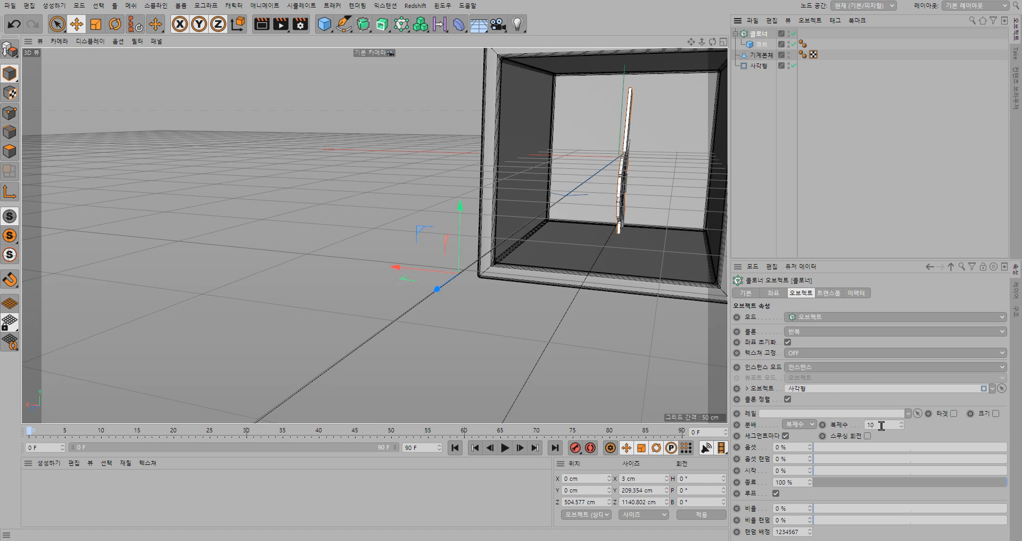
Set the Cloner's distribution (분배) to 균등 so the slats are spaced evenly along the spline
{"action": "left_click", "coordinate": [810, 425]}
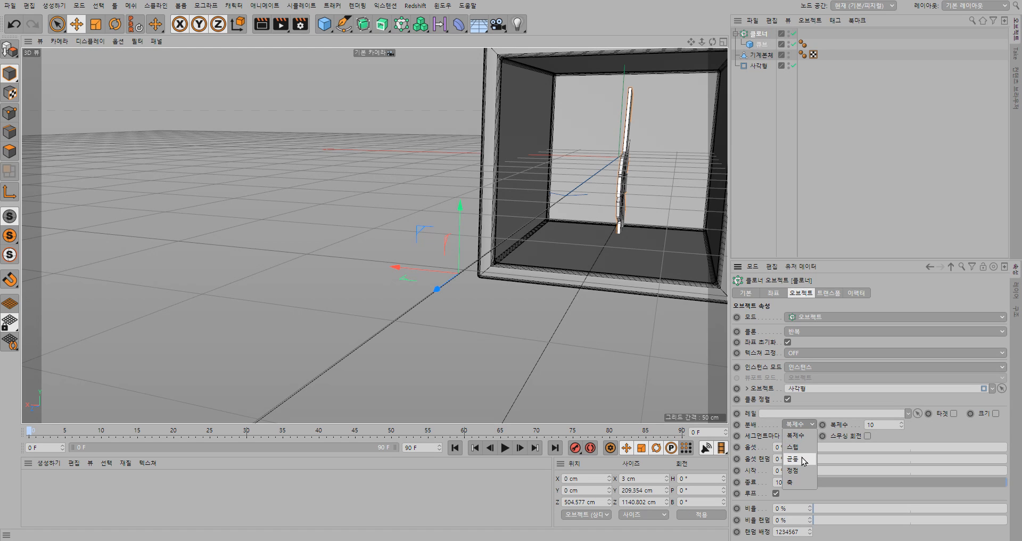
{"action": "left_click", "coordinate": [794, 459]}
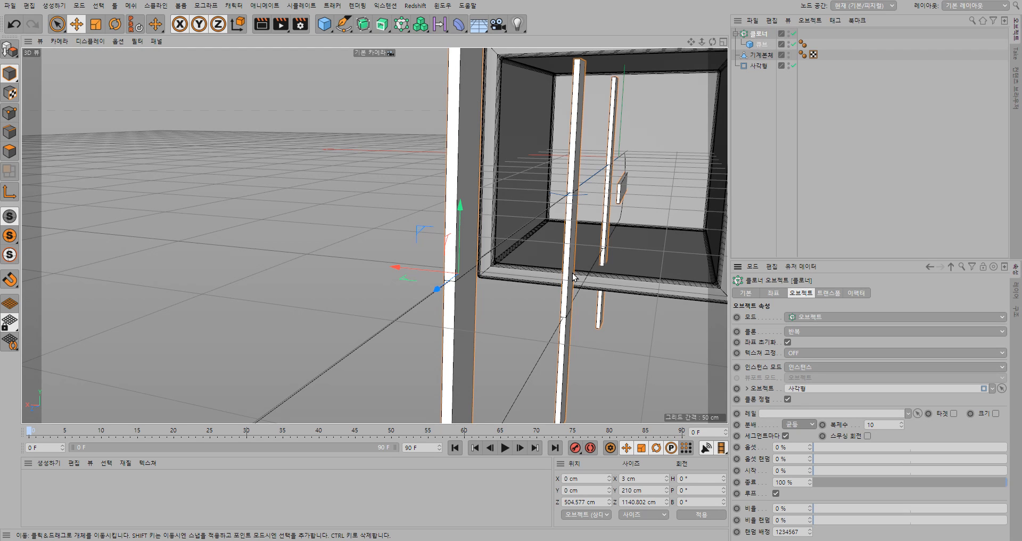
{"action": "scroll", "coordinate": [574, 275], "scroll_direction": "up", "scroll_amount": 2}
{"action": "scroll", "coordinate": [582, 279], "scroll_direction": "down", "scroll_amount": 3}
{"action": "scroll", "coordinate": [583, 281], "scroll_direction": "down", "scroll_amount": 5}
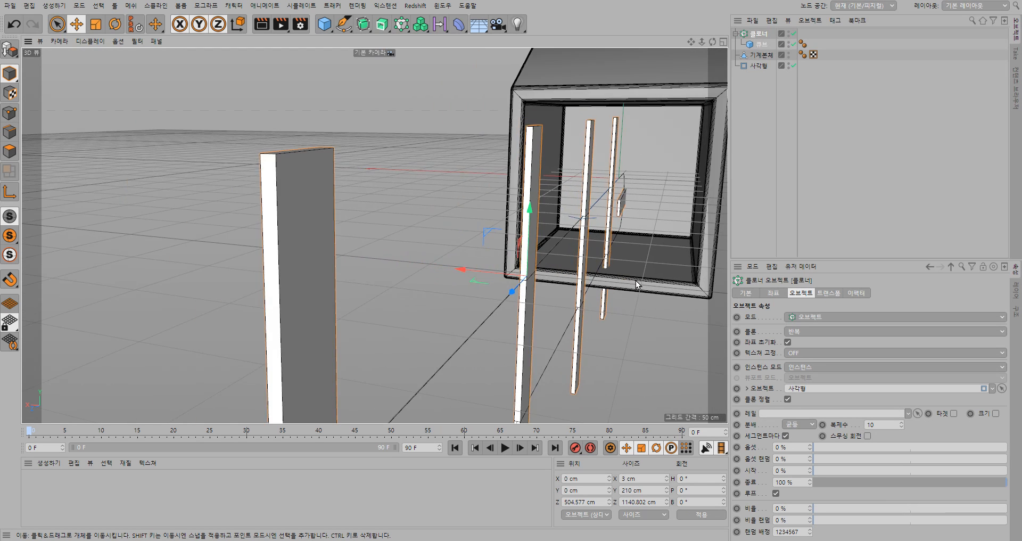
{"action": "scroll", "coordinate": [646, 325], "scroll_direction": "down", "scroll_amount": 2}
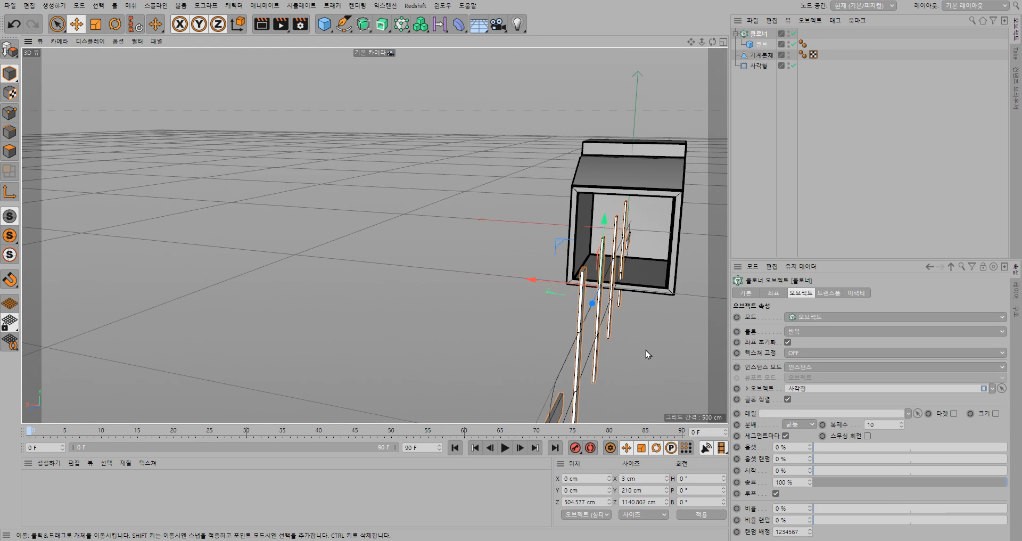
{"action": "middle_click_drag", "start_coordinate": [648, 352], "coordinate": [468, 254], "text": "alt"}
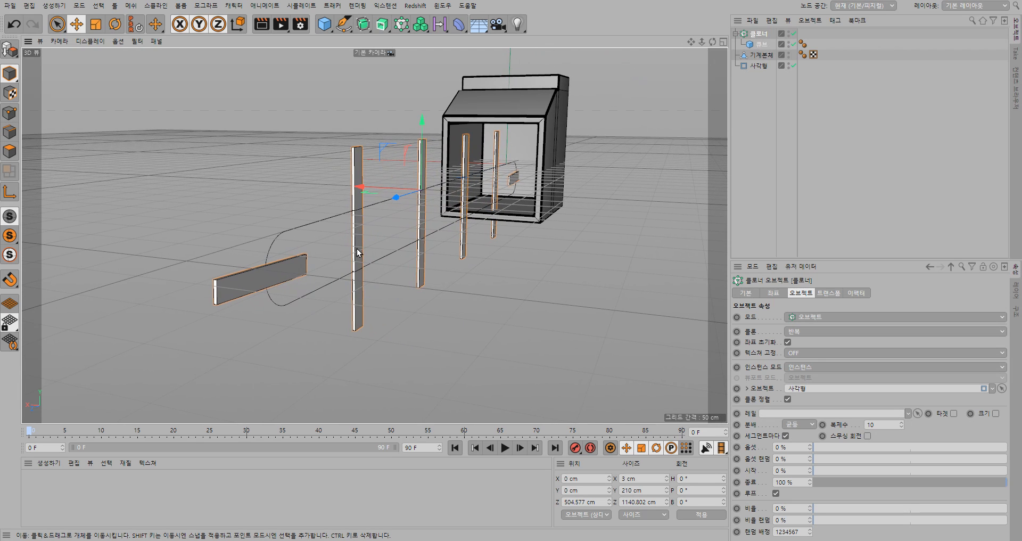
Set the R.B rotation in the Cloner's transform settings to 90° to turn the slats across the belt
{"action": "left_click", "coordinate": [829, 293]}
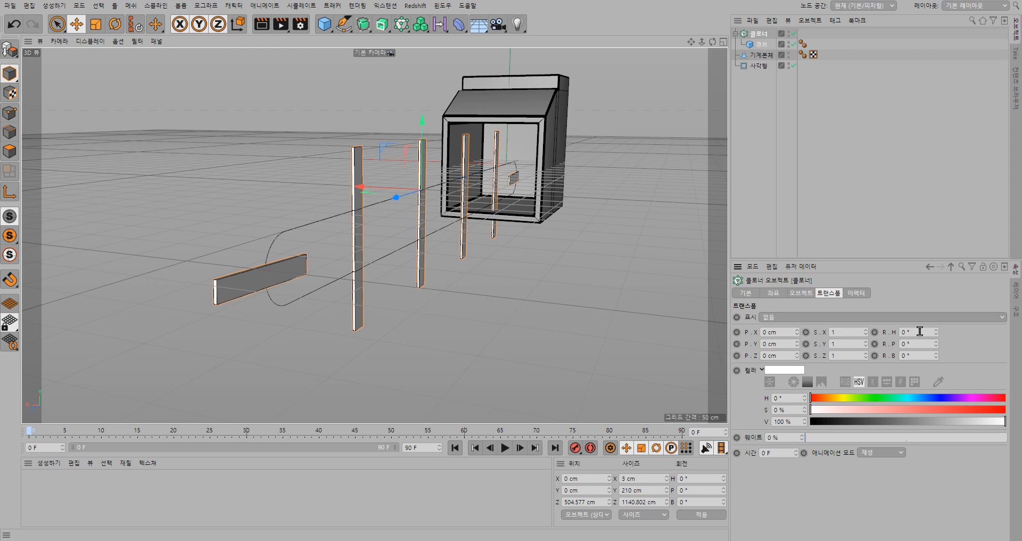
{"action": "mouse_move", "coordinate": [936, 331]}
{"action": "left_mouse_down"}
{"action": "mouse_move", "coordinate": [937, 321]}
{"action": "mouse_move", "coordinate": [937, 355]}
{"action": "mouse_move", "coordinate": [920, 356]}
{"action": "left_mouse_up"}
{"action": "key", "text": "BackSpace"}
{"action": "type", "text": "90"}
{"action": "key", "text": "Return"}
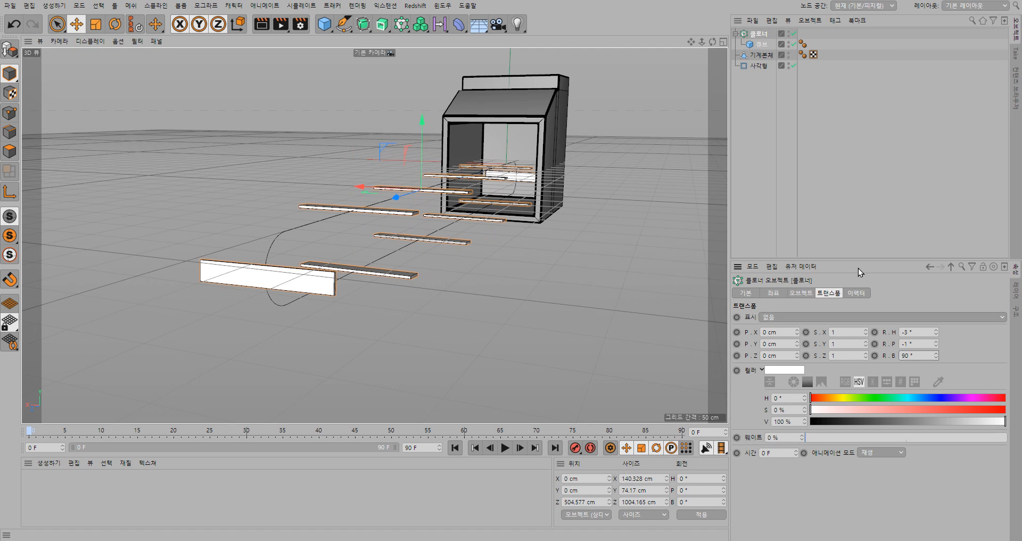
Set the Cloner's transform rotations R.H and R.P to 0° and R.B to 90°
{"action": "left_click", "coordinate": [922, 332]}
{"action": "type", "text": "0"}
{"action": "left_click_drag", "start_coordinate": [928, 343], "coordinate": [834, 340]}
{"action": "type", "text": "0"}
{"action": "key", "text": "Return"}
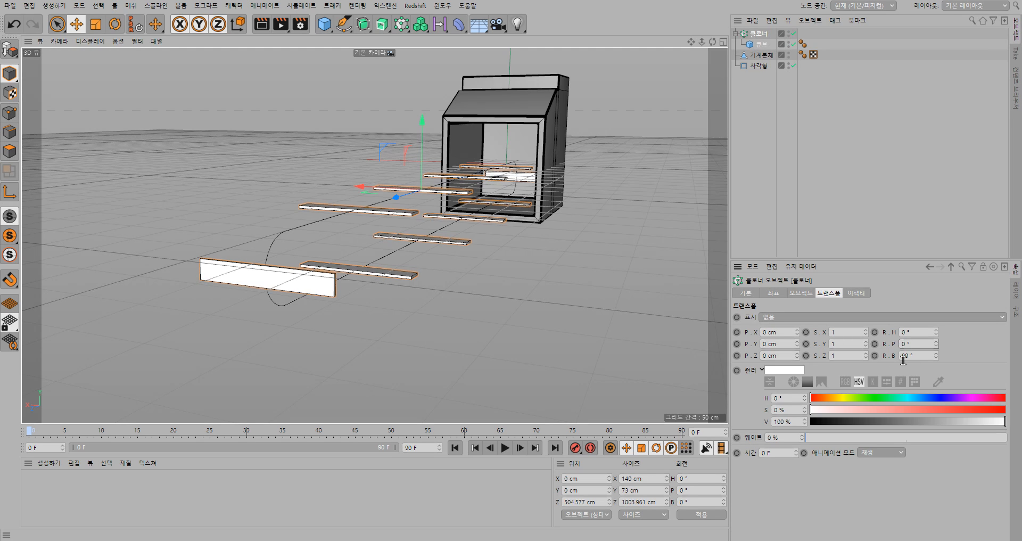
{"action": "left_click", "coordinate": [922, 356]}
{"action": "type", "text": "90"}
{"action": "key", "text": "Return"}
Set the Cloner's clone count (복제수) to 100
{"action": "left_click", "coordinate": [805, 295]}
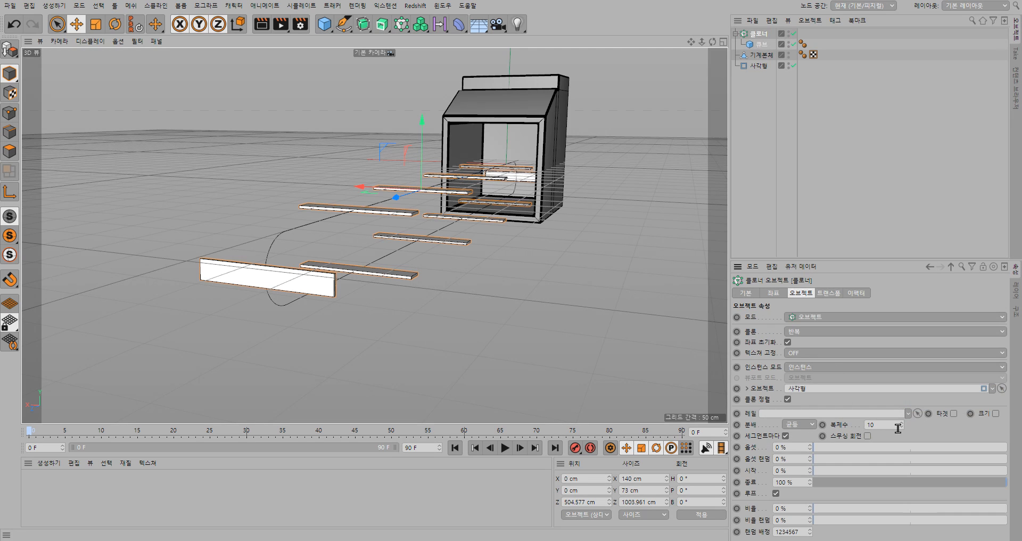
{"action": "left_click_drag", "start_coordinate": [903, 424], "coordinate": [951, 424]}
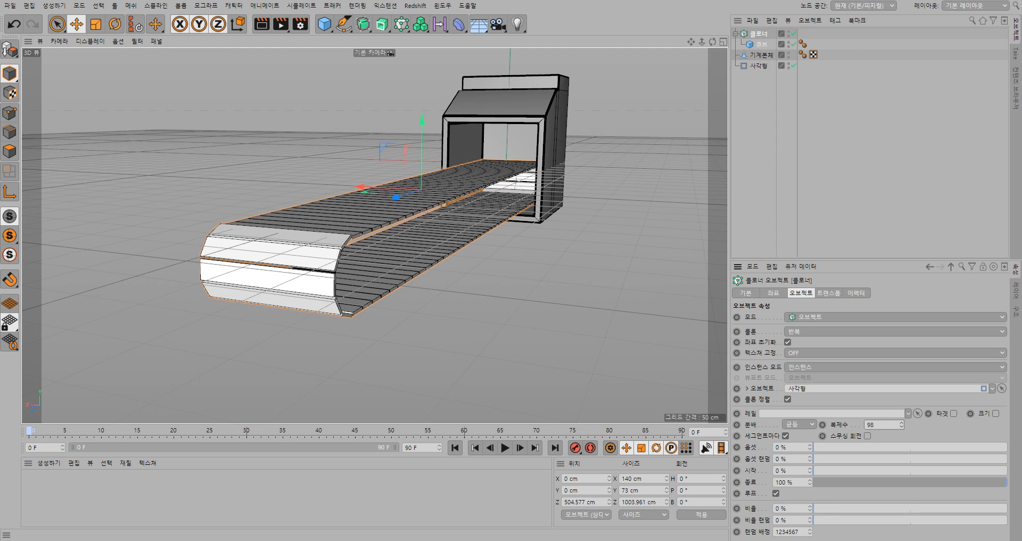
{"action": "left_click", "coordinate": [873, 424]}
{"action": "type", "text": "100"}
{"action": "key", "text": "Return"}
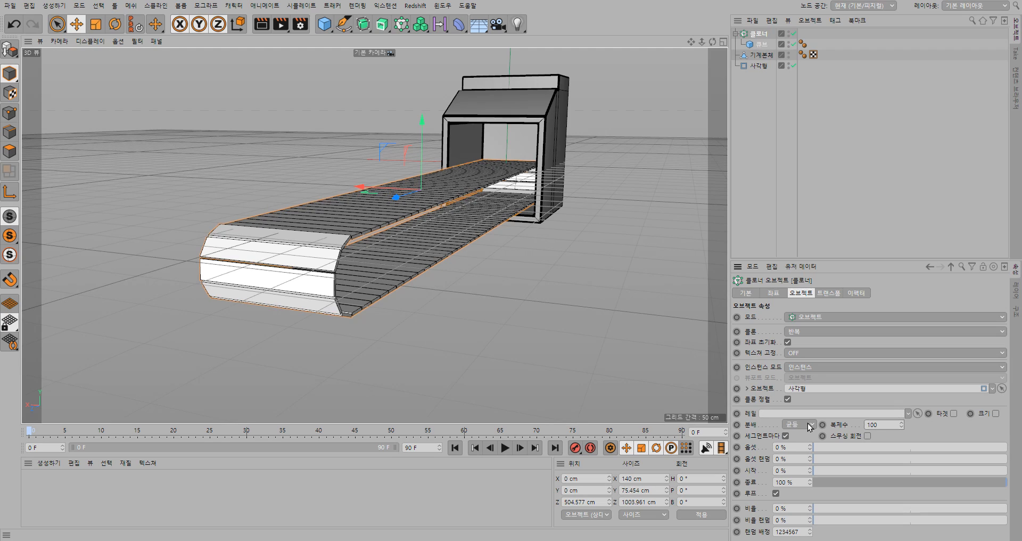
Try sliding the slats along the spline by varying the Cloner's offset, ending at 0%
{"action": "left_click_drag", "start_coordinate": [461, 366], "coordinate": [360, 339], "text": "alt"}
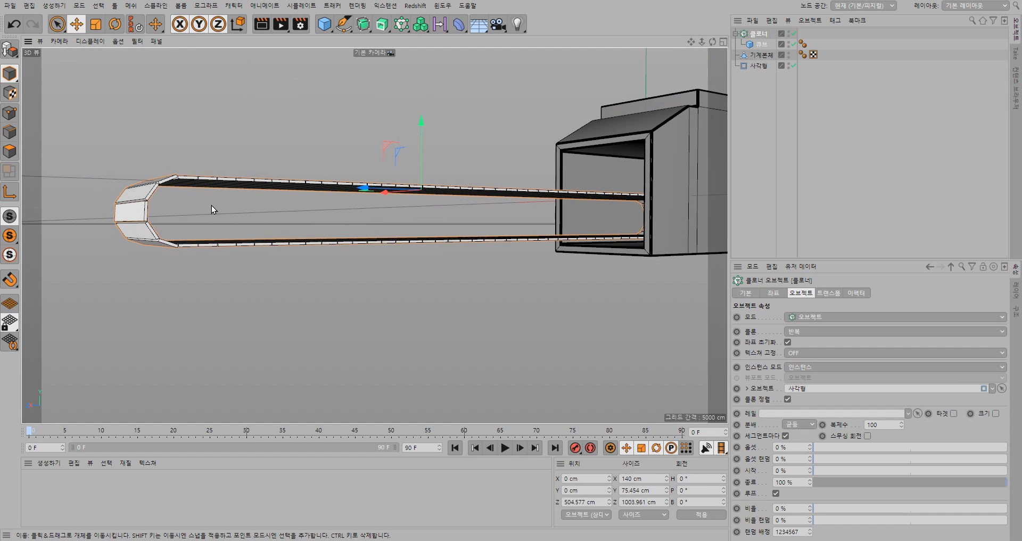
{"action": "mouse_move", "coordinate": [492, 285]}
{"action": "left_mouse_down", "text": "alt"}
{"action": "mouse_move", "coordinate": [397, 283]}
{"action": "mouse_move", "coordinate": [523, 303]}
{"action": "mouse_move", "coordinate": [474, 302]}
{"action": "mouse_move", "coordinate": [478, 289]}
{"action": "mouse_move", "coordinate": [482, 297]}
{"action": "left_mouse_up", "text": "alt"}
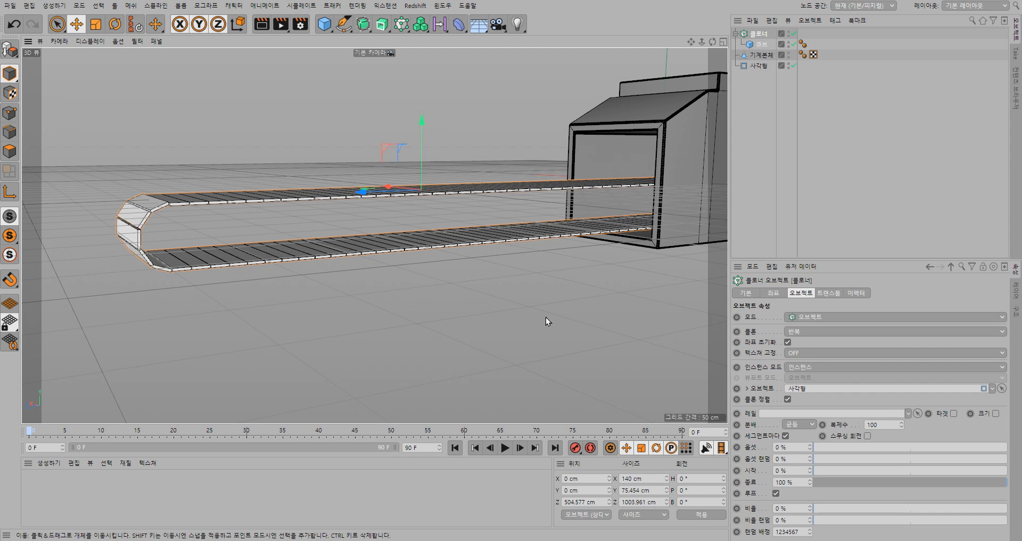
{"action": "left_click_drag", "start_coordinate": [822, 447], "coordinate": [802, 483]}
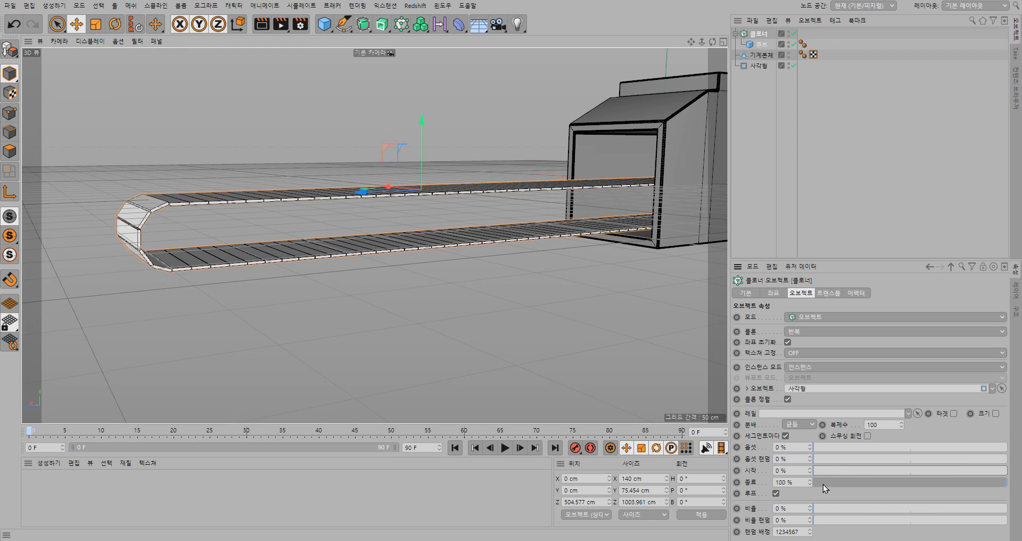
{"action": "left_click_drag", "start_coordinate": [819, 447], "coordinate": [897, 446]}
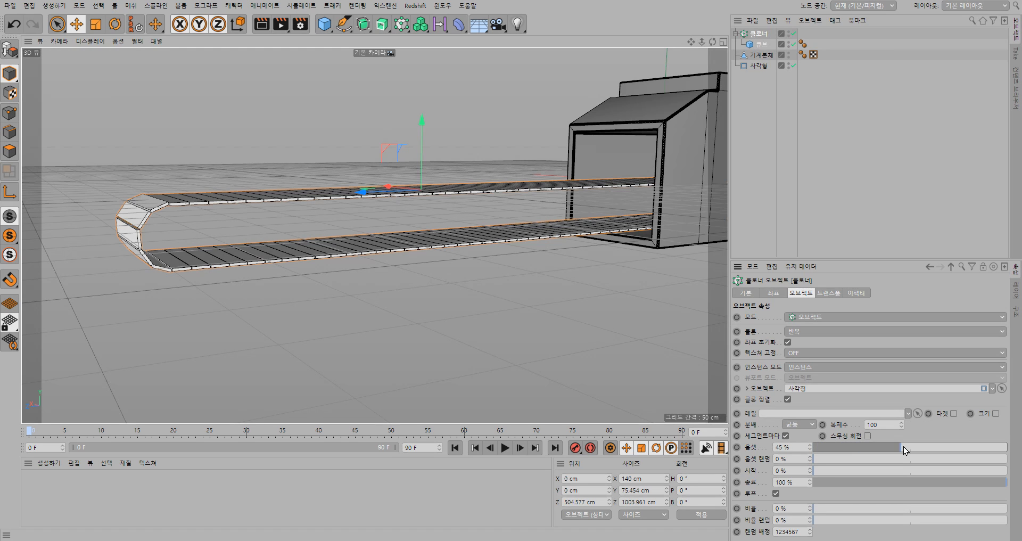
{"action": "left_click_drag", "start_coordinate": [966, 448], "coordinate": [811, 452]}
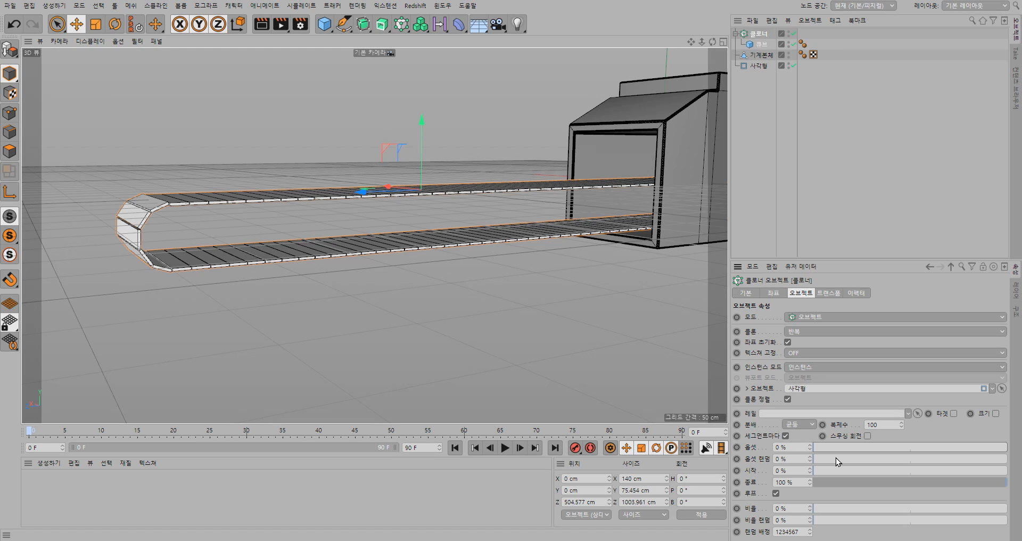
Enable smooth rotation (스무싱 회전) on the Cloner without a keyframe and test the offset, ending at 0%
{"action": "left_click", "coordinate": [823, 436], "text": "ctrl"}
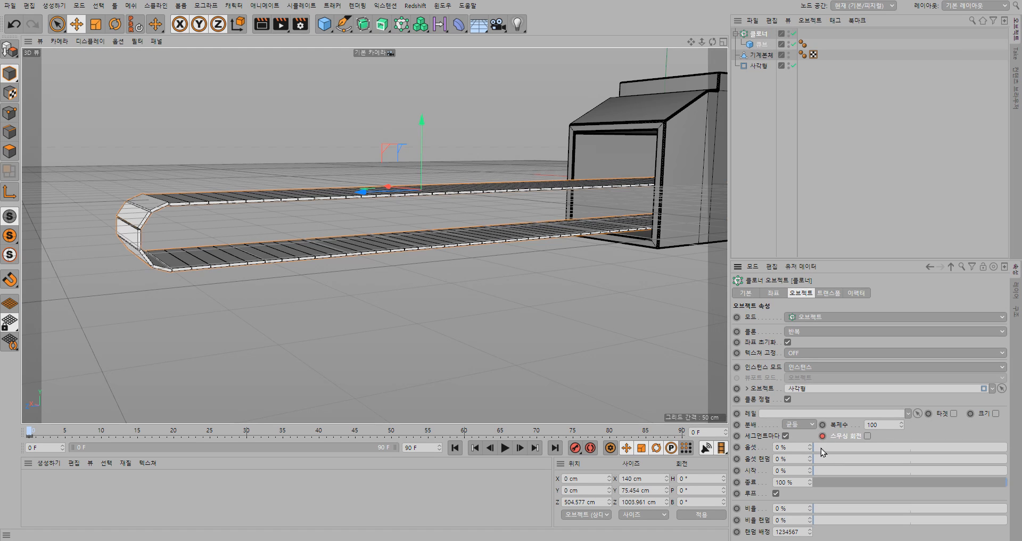
{"action": "left_click", "coordinate": [868, 436]}
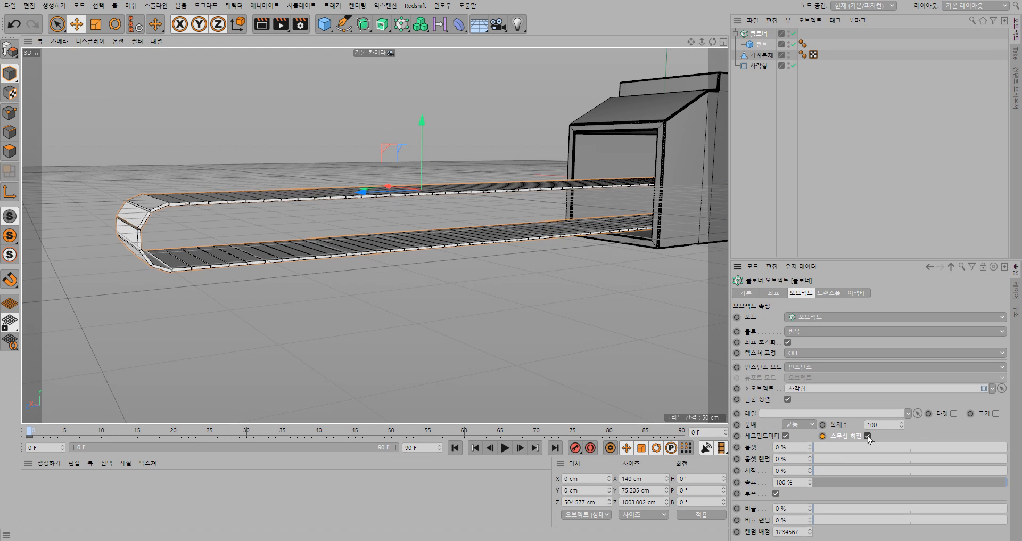
{"action": "left_click", "coordinate": [822, 436], "text": "ctrl"}
{"action": "left_click", "coordinate": [822, 436], "text": "ctrl+shift"}
{"action": "left_click_drag", "start_coordinate": [820, 448], "coordinate": [896, 448]}
{"action": "left_click_drag", "start_coordinate": [968, 446], "coordinate": [787, 457]}
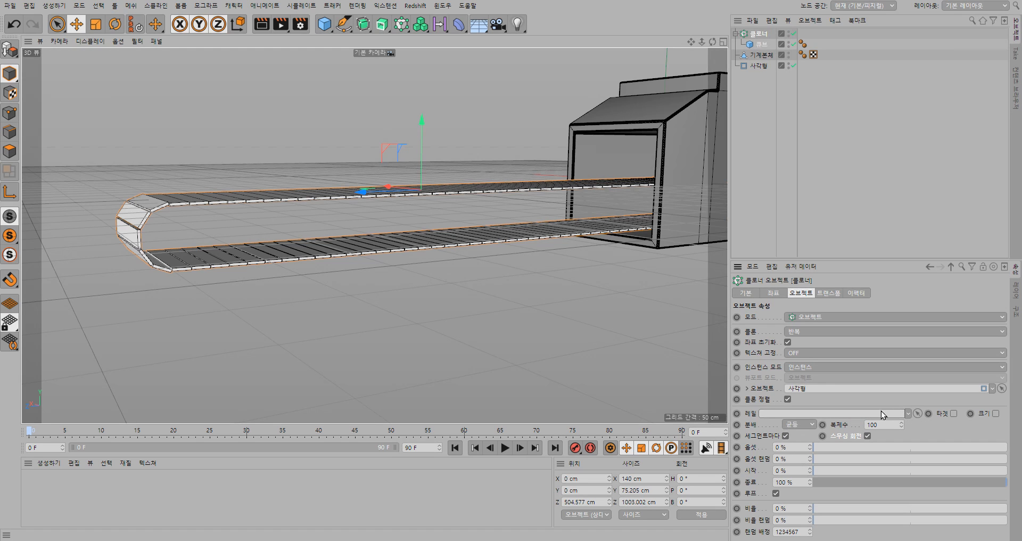
Try the 사각형 spline as the Cloner's rail, turn off the per-segment option (세그먼트마다) and remove the rail again
{"action": "left_click_drag", "start_coordinate": [759, 65], "coordinate": [791, 414]}
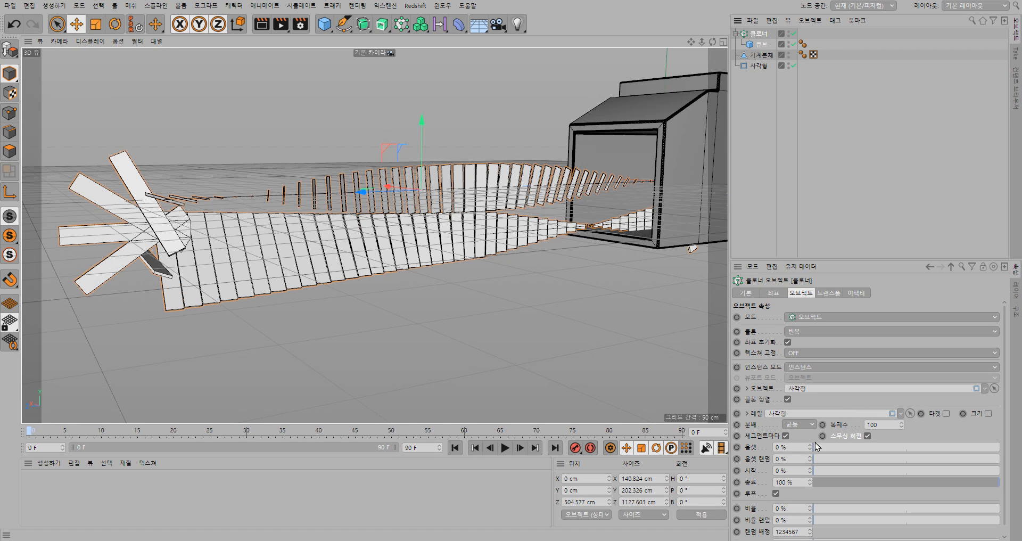
{"action": "left_click", "coordinate": [787, 436]}
{"action": "left_click", "coordinate": [901, 414]}
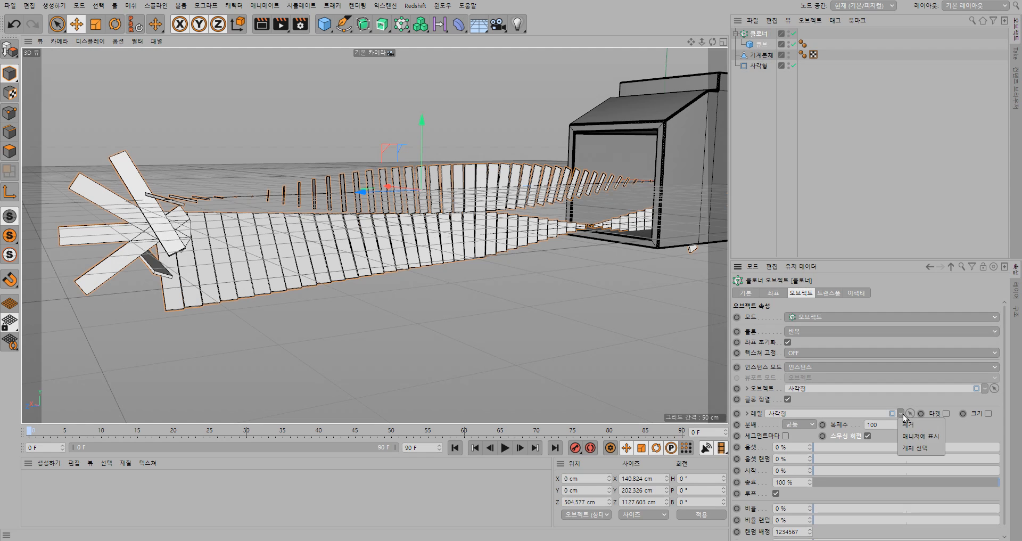
{"action": "left_click", "coordinate": [918, 427]}
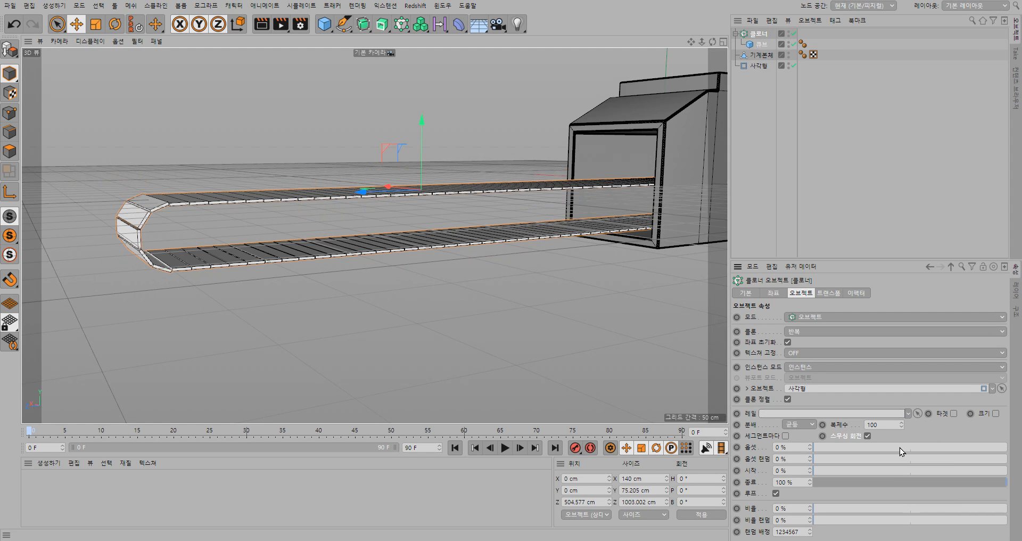
{"action": "left_click_drag", "start_coordinate": [884, 452], "coordinate": [883, 452]}
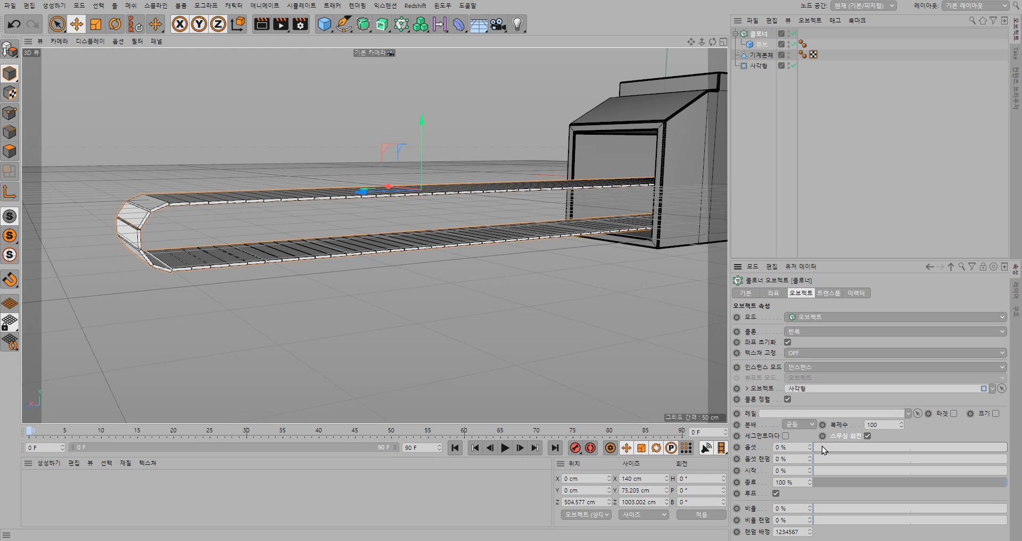
Try a clone count of 50 with the offset at 17%, then return the offset to 0%
{"action": "left_click_drag", "start_coordinate": [822, 446], "coordinate": [843, 448]}
{"action": "double_click", "coordinate": [874, 424]}
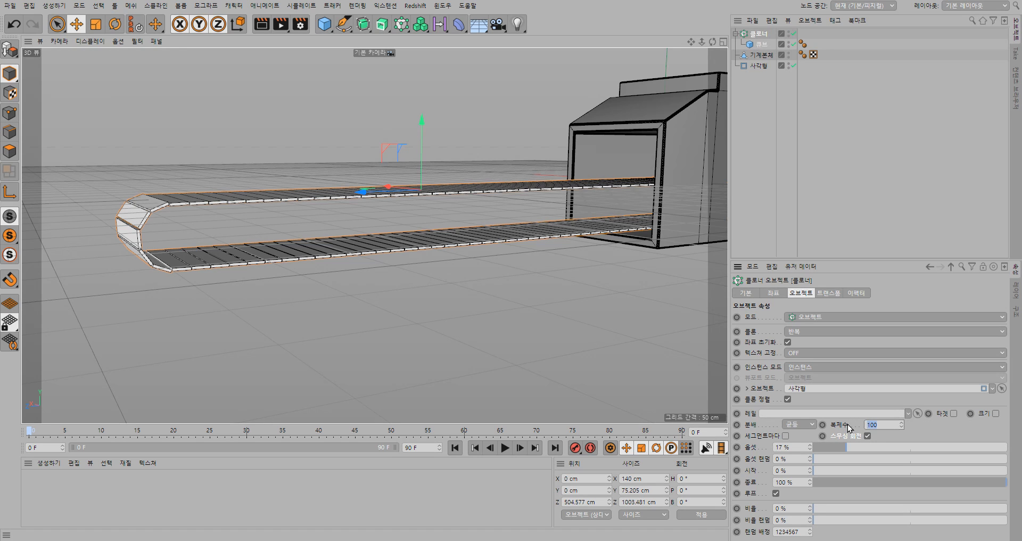
{"action": "type", "text": "50"}
{"action": "key", "text": "Return"}
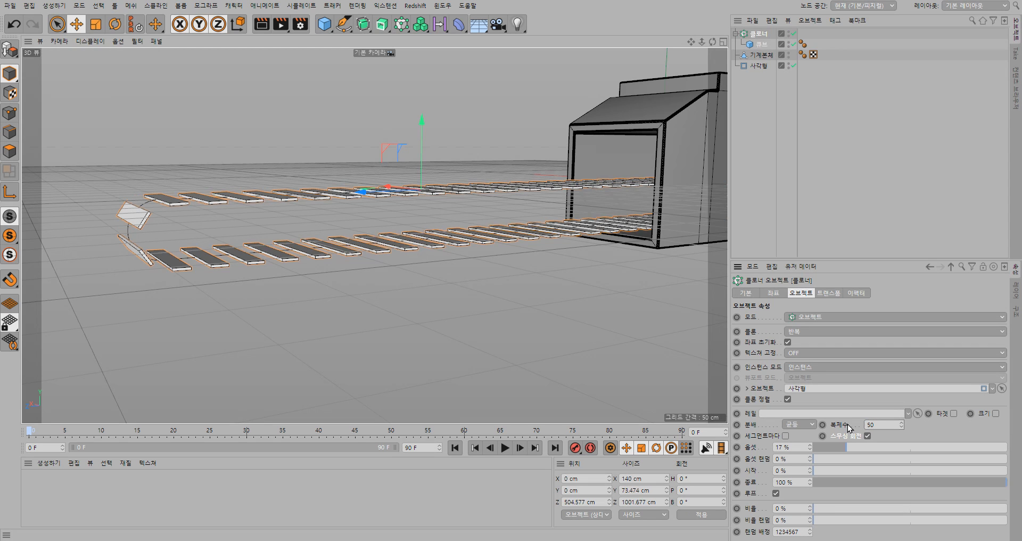
{"action": "mouse_move", "coordinate": [844, 447]}
{"action": "left_mouse_down"}
{"action": "mouse_move", "coordinate": [828, 449]}
{"action": "mouse_move", "coordinate": [989, 454]}
{"action": "mouse_move", "coordinate": [817, 446]}
{"action": "left_mouse_up"}
Set the Cloner's clone count to 80
{"action": "left_click", "coordinate": [881, 425]}
{"action": "left_click_drag", "start_coordinate": [881, 424], "coordinate": [831, 426]}
{"action": "type", "text": "80"}
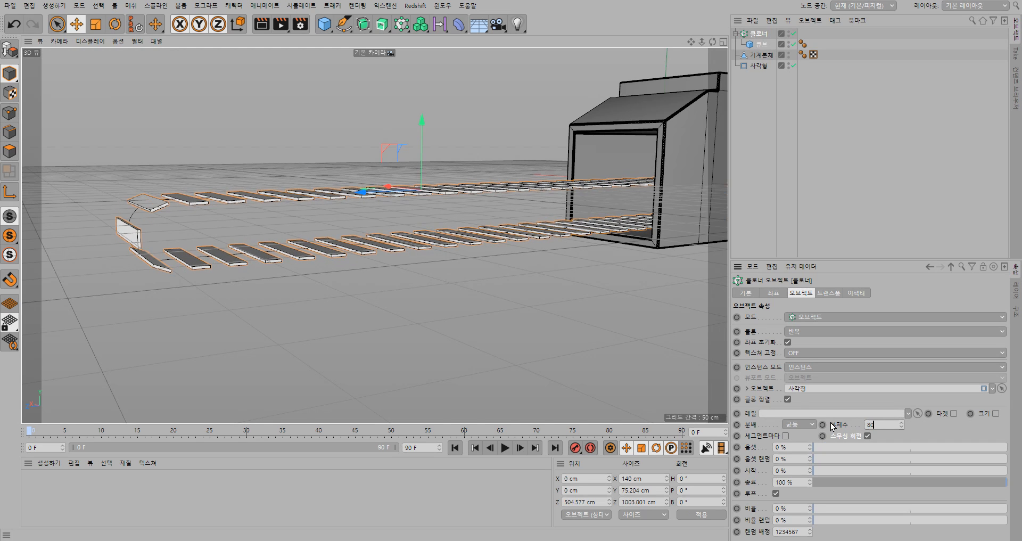
{"action": "key", "text": "Return"}
Test the belt motion by sweeping the Cloner's offset to 100% and beyond, ending back at 0%
{"action": "mouse_move", "coordinate": [825, 444]}
{"action": "left_mouse_down"}
{"action": "mouse_move", "coordinate": [1015, 445]}
{"action": "mouse_move", "coordinate": [809, 447]}
{"action": "mouse_move", "coordinate": [1014, 439]}
{"action": "mouse_move", "coordinate": [998, 442]}
{"action": "left_mouse_up"}
{"action": "left_click_drag", "start_coordinate": [911, 450], "coordinate": [820, 453]}
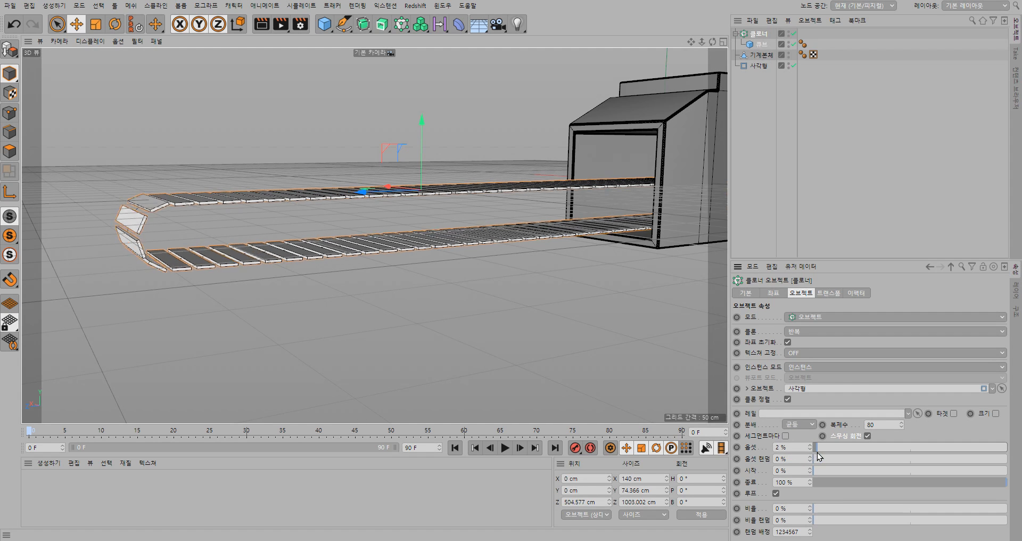
{"action": "left_click_drag", "start_coordinate": [832, 452], "coordinate": [886, 454]}
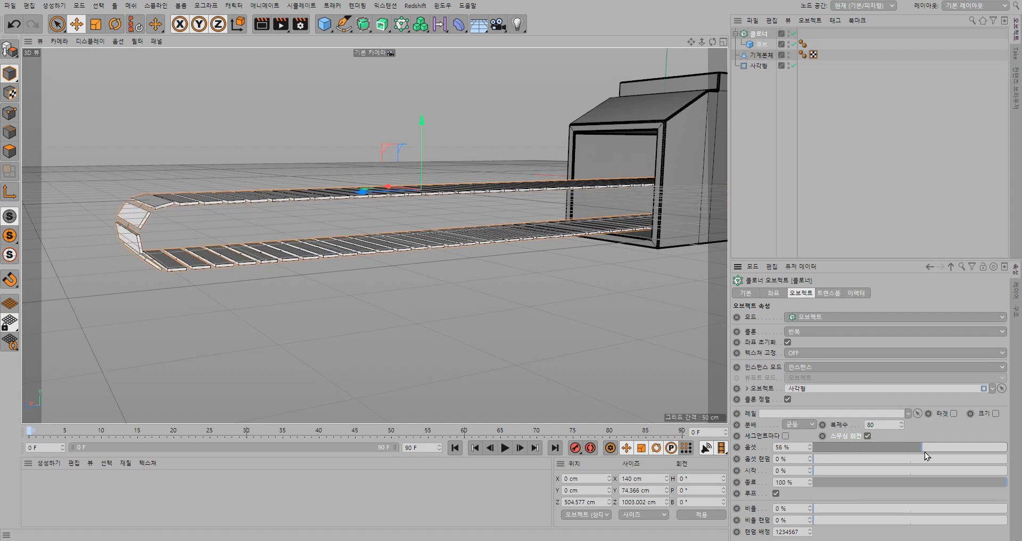
{"action": "left_click_drag", "start_coordinate": [959, 451], "coordinate": [1013, 454]}
{"action": "left_click_drag", "start_coordinate": [985, 448], "coordinate": [1007, 448]}
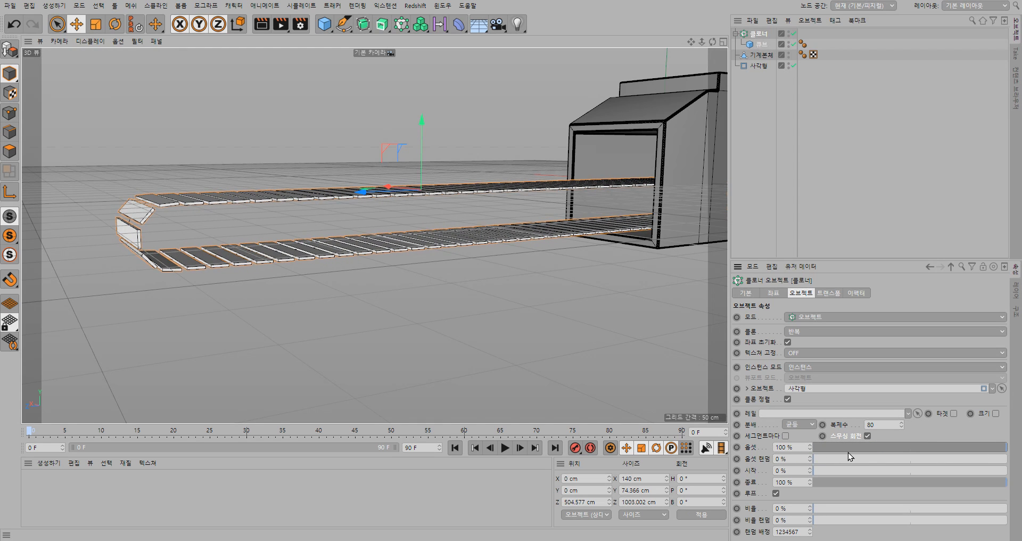
{"action": "mouse_move", "coordinate": [810, 446]}
{"action": "left_mouse_down"}
{"action": "mouse_move", "coordinate": [810, 437]}
{"action": "mouse_move", "coordinate": [810, 450]}
{"action": "left_mouse_up"}
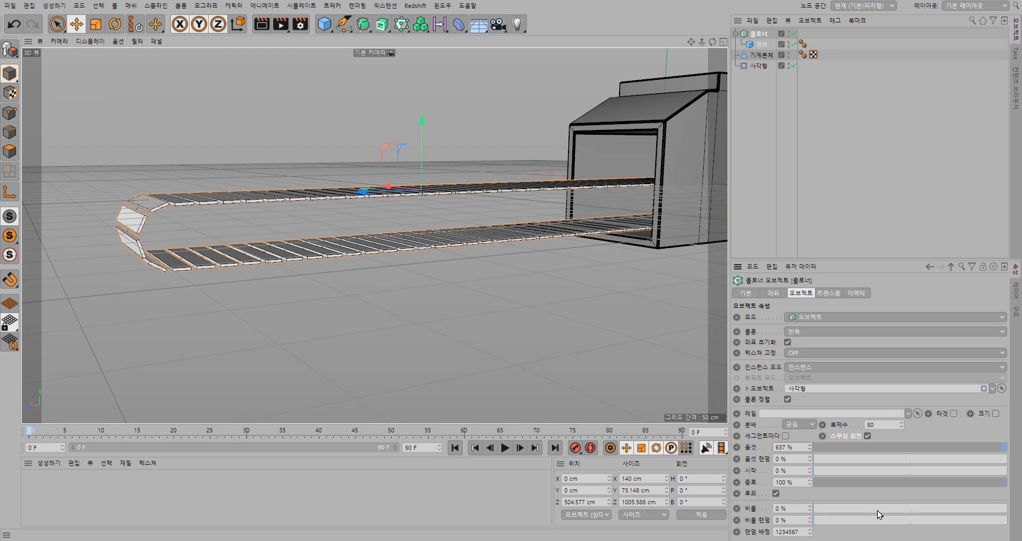
{"action": "left_click_drag", "start_coordinate": [999, 449], "coordinate": [791, 448]}
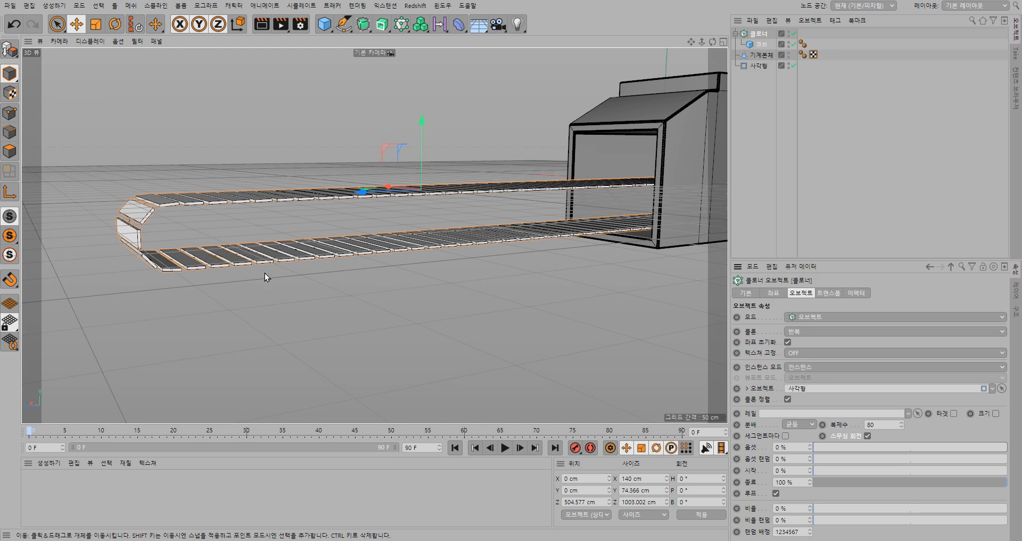
Add a cylinder (원기둥) oriented along +X and move it along the belt to about Z 769 cm
{"action": "left_click", "coordinate": [324, 24]}
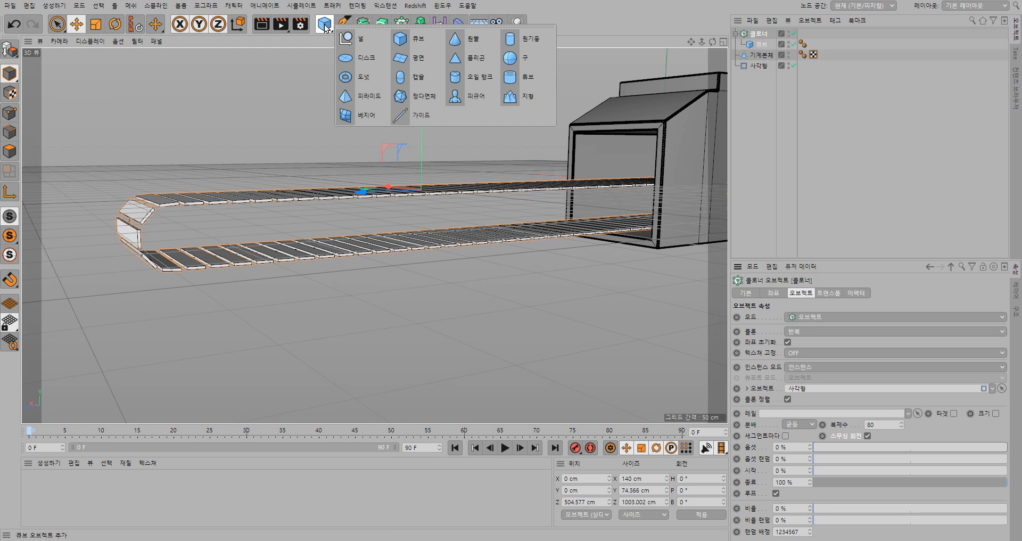
{"action": "left_click", "coordinate": [519, 45]}
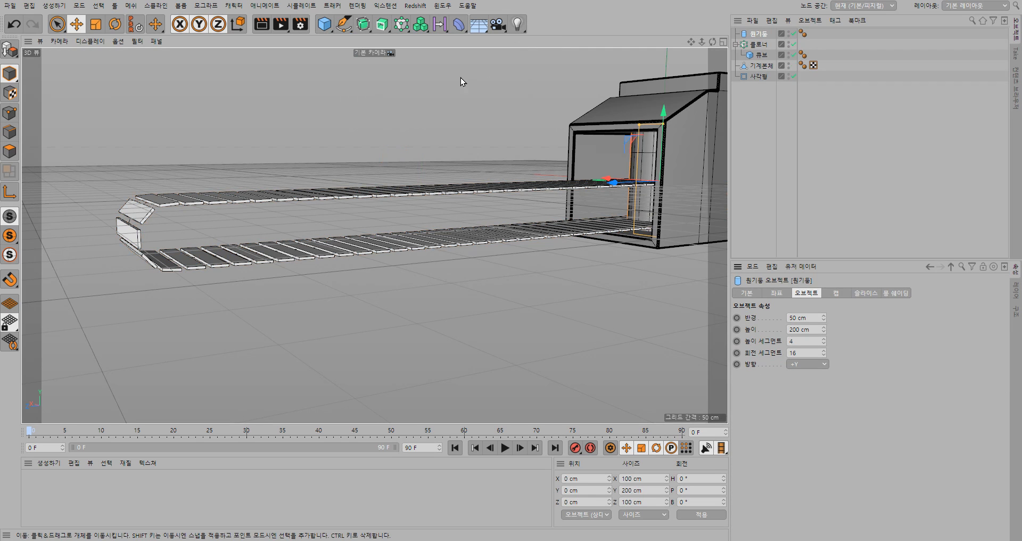
{"action": "left_click", "coordinate": [823, 364]}
{"action": "left_click", "coordinate": [820, 376]}
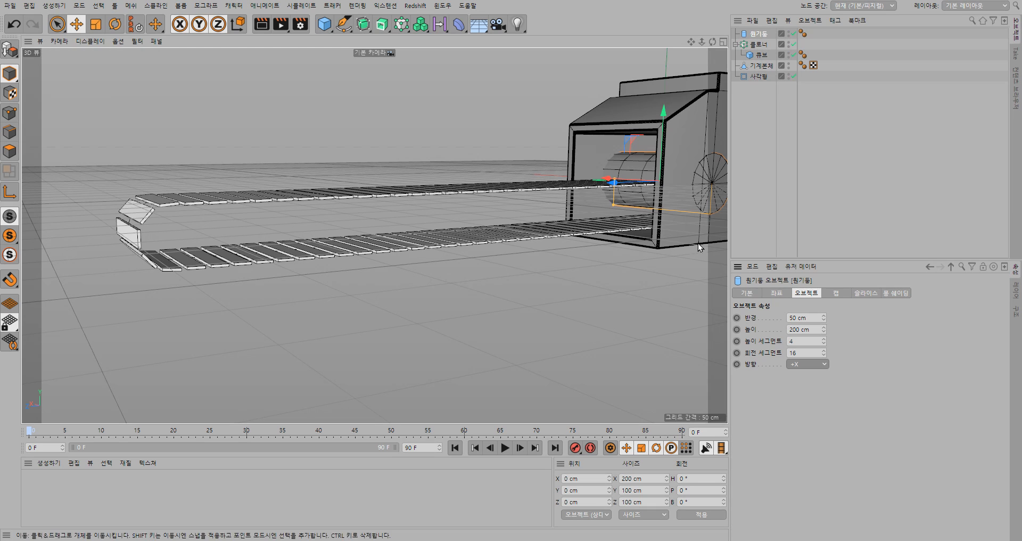
{"action": "left_click_drag", "start_coordinate": [612, 190], "coordinate": [167, 190]}
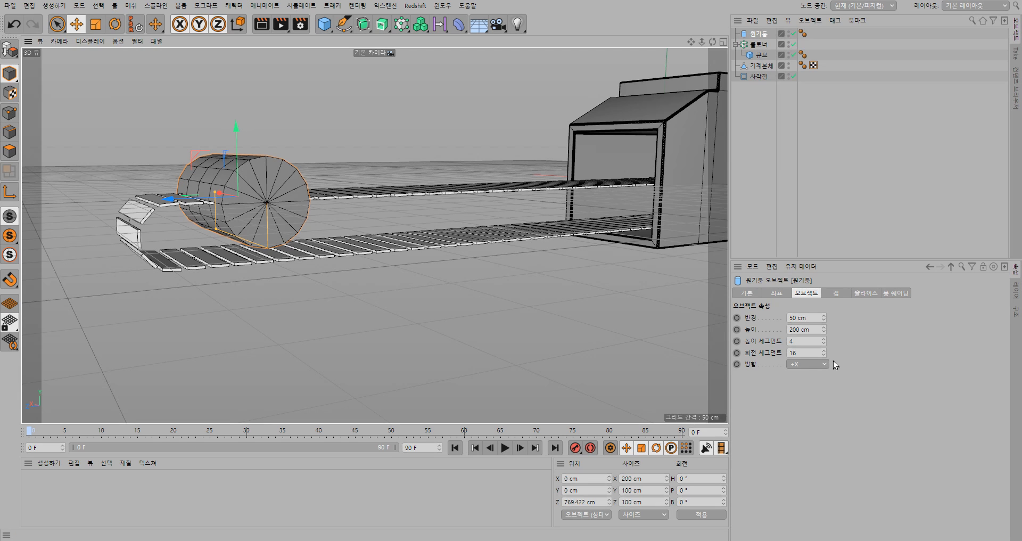
Set the cylinder's radius to 30 cm and move it into the belt's end curve, at about Y -30 cm and Z 867 cm
{"action": "left_click", "coordinate": [793, 317]}
{"action": "type", "text": "3"}
{"action": "key", "text": "Return"}
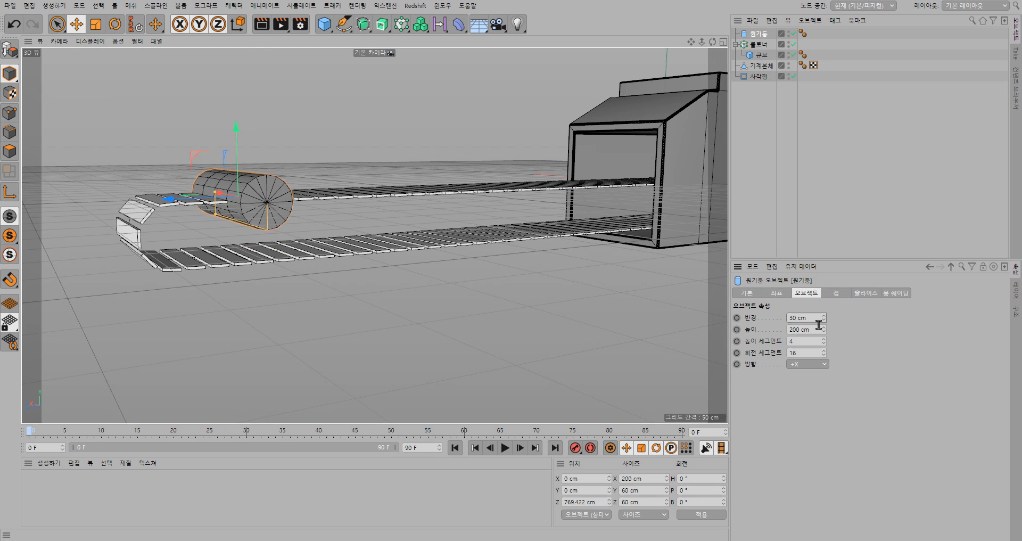
{"action": "left_click_drag", "start_coordinate": [237, 128], "coordinate": [238, 152]}
{"action": "left_click_drag", "start_coordinate": [171, 225], "coordinate": [84, 232]}
{"action": "left_click_drag", "start_coordinate": [177, 277], "coordinate": [298, 312], "text": "alt"}
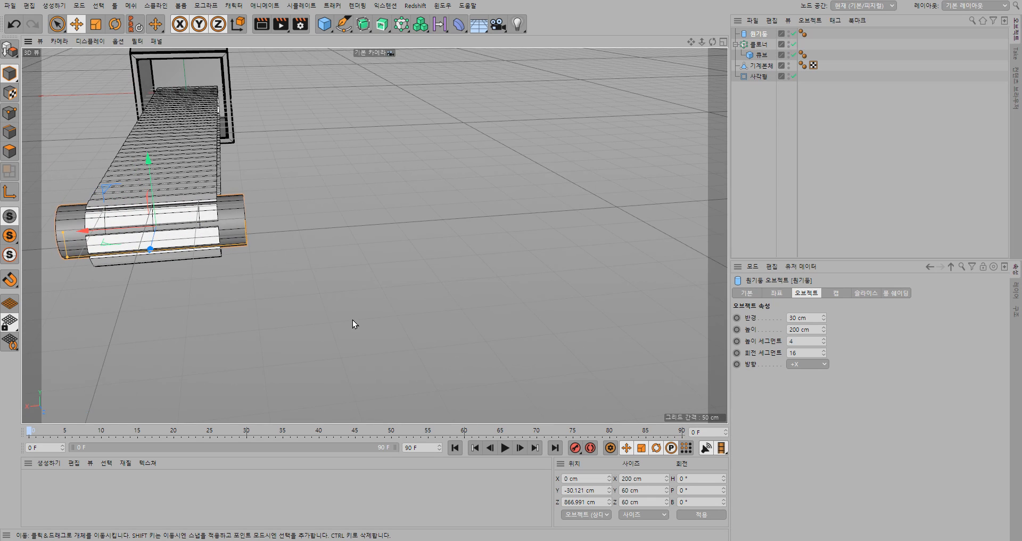
Set the cylinder's height to 140 cm, its height segments to 1 and its rotation segments to 36
{"action": "left_click", "coordinate": [813, 330]}
{"action": "type", "text": "140"}
{"action": "key", "text": "Return"}
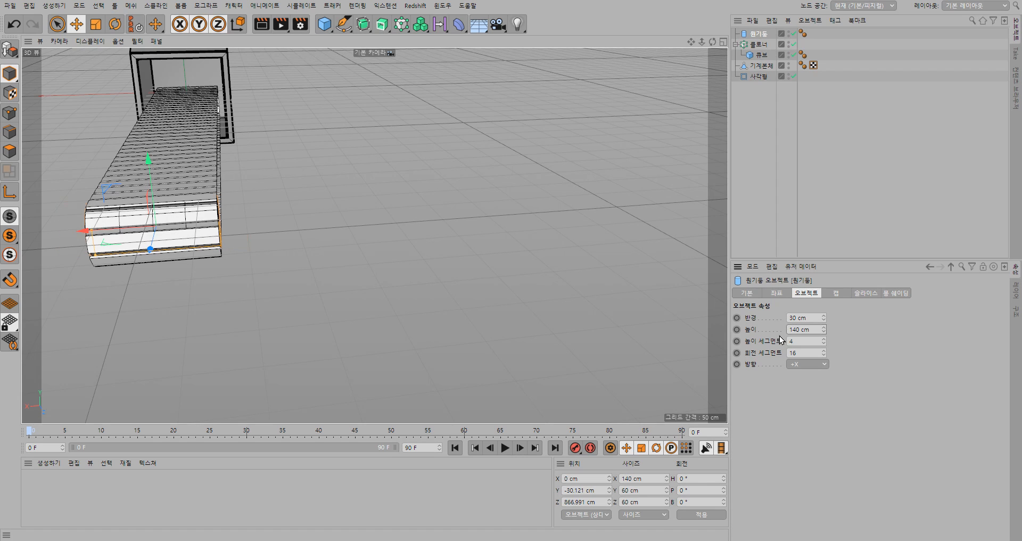
{"action": "left_click", "coordinate": [809, 341]}
{"action": "type", "text": "1"}
{"action": "key", "text": "Tab"}
{"action": "type", "text": "36"}
{"action": "key", "text": "Return"}
Fit the cylinder inside the slats at the belt's end, moving it to about Y -31.7 cm and Z 864.7 cm
{"action": "left_click_drag", "start_coordinate": [375, 303], "coordinate": [193, 262], "text": "alt"}
{"action": "scroll", "coordinate": [113, 236], "scroll_direction": "up", "scroll_amount": 5}
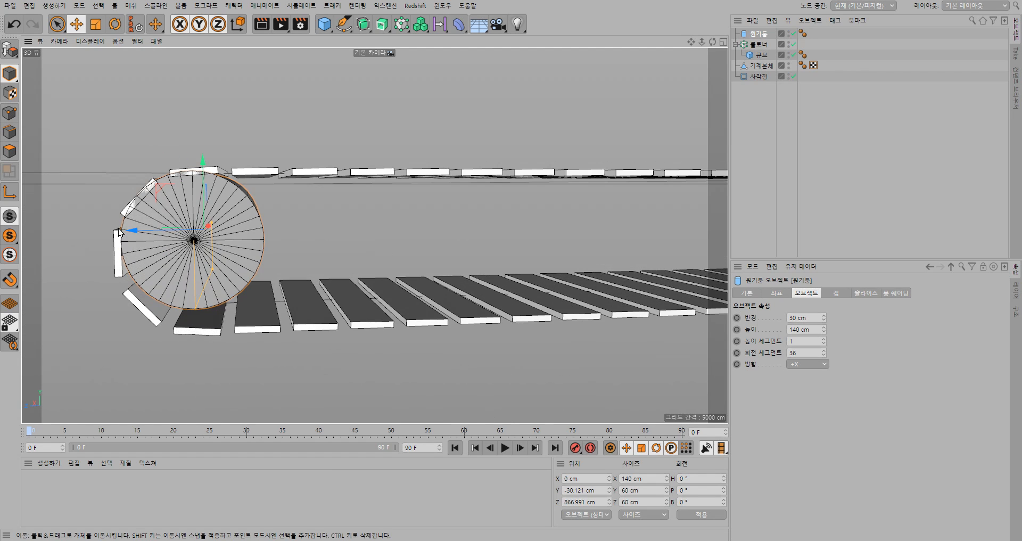
{"action": "scroll", "coordinate": [118, 232], "scroll_direction": "up", "scroll_amount": 2}
{"action": "left_click_drag", "start_coordinate": [171, 233], "coordinate": [183, 232]}
{"action": "left_click_drag", "start_coordinate": [261, 275], "coordinate": [268, 281], "text": "alt"}
{"action": "left_click_drag", "start_coordinate": [248, 165], "coordinate": [248, 167]}
{"action": "left_click_drag", "start_coordinate": [180, 237], "coordinate": [177, 236]}
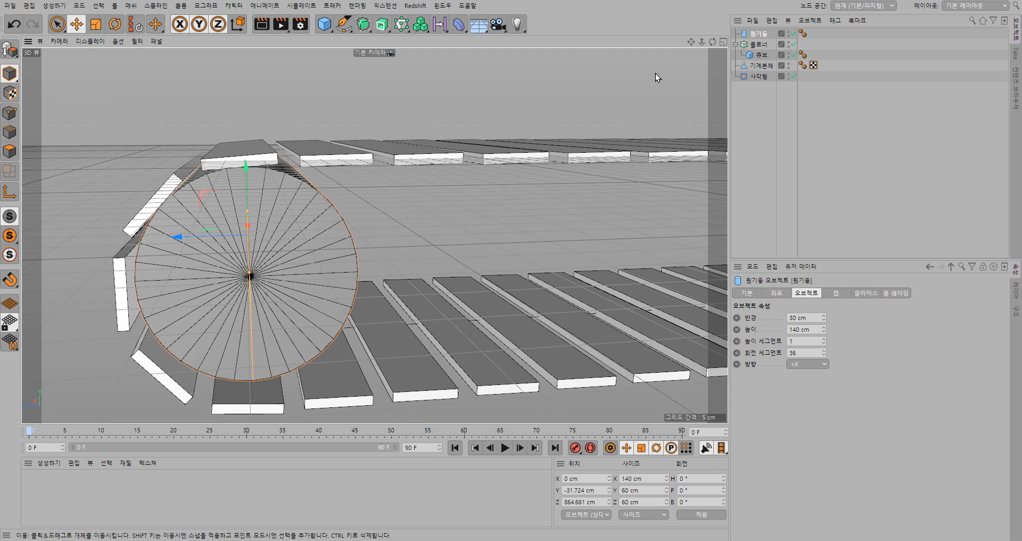
Fine-tune the cylinder in the side view to about Y -31.87 cm and Z 864.5 cm, and return to the perspective view
{"action": "left_click", "coordinate": [723, 42]}
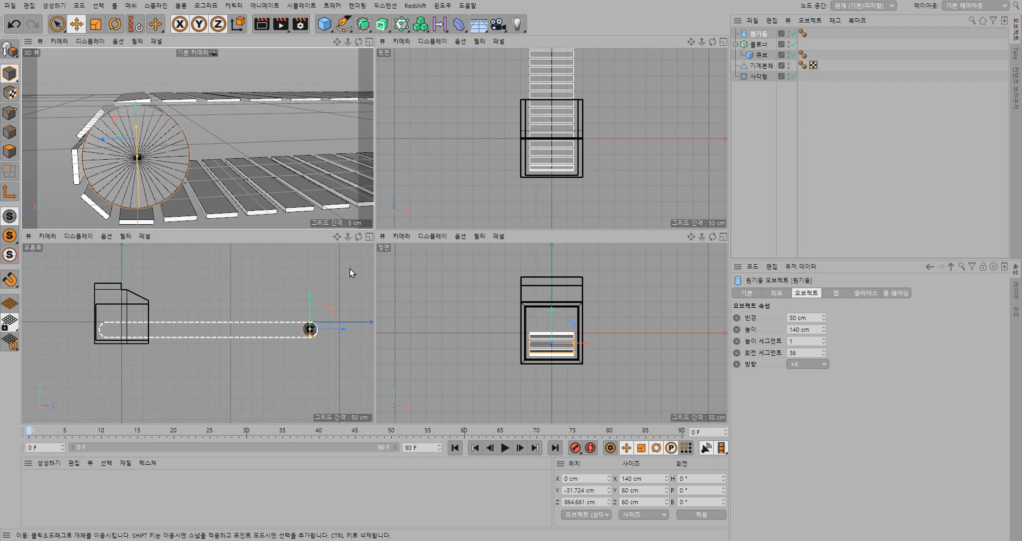
{"action": "scroll", "coordinate": [334, 334], "scroll_direction": "up", "scroll_amount": 4}
{"action": "scroll", "coordinate": [272, 326], "scroll_direction": "up", "scroll_amount": 4}
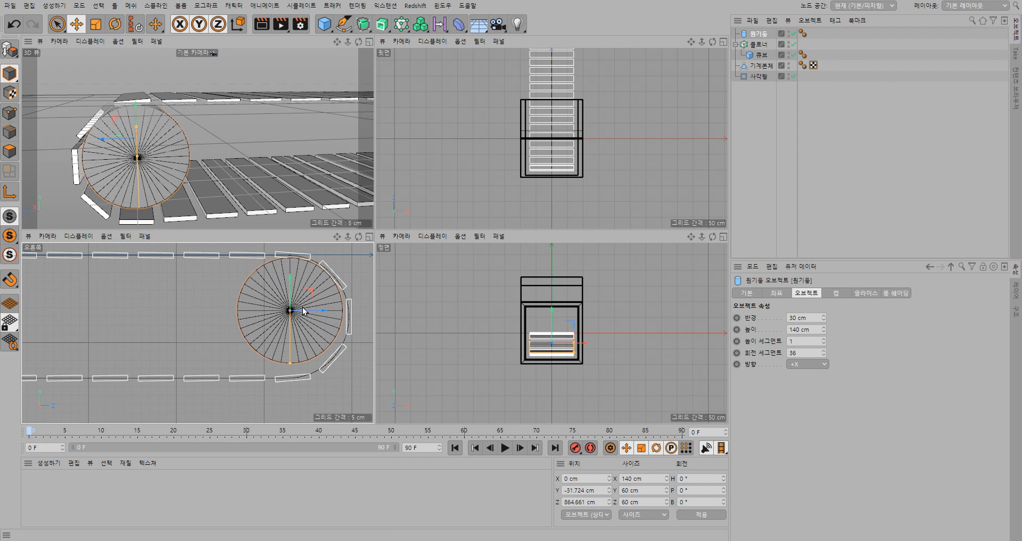
{"action": "left_click", "coordinate": [370, 237]}
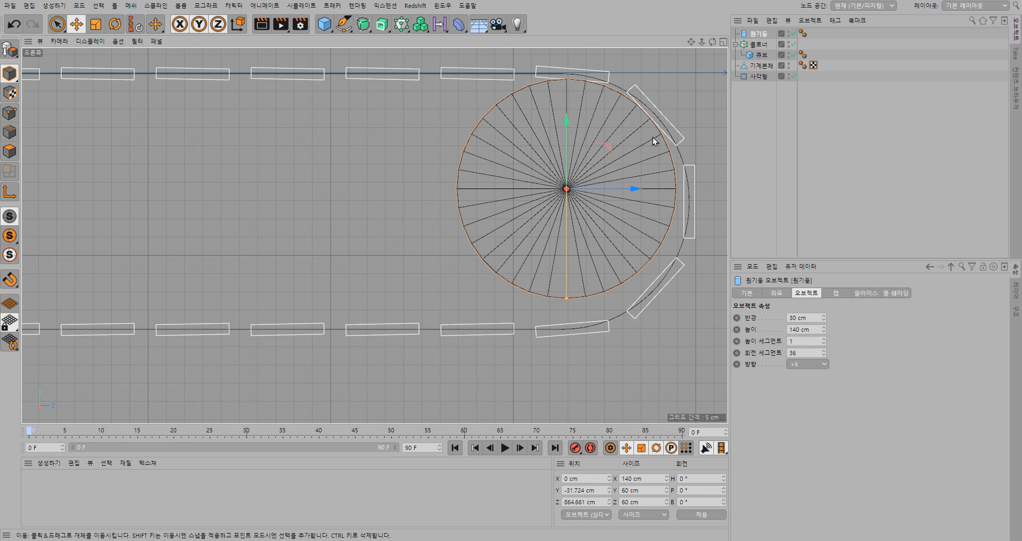
{"action": "left_click_drag", "start_coordinate": [636, 187], "coordinate": [635, 187]}
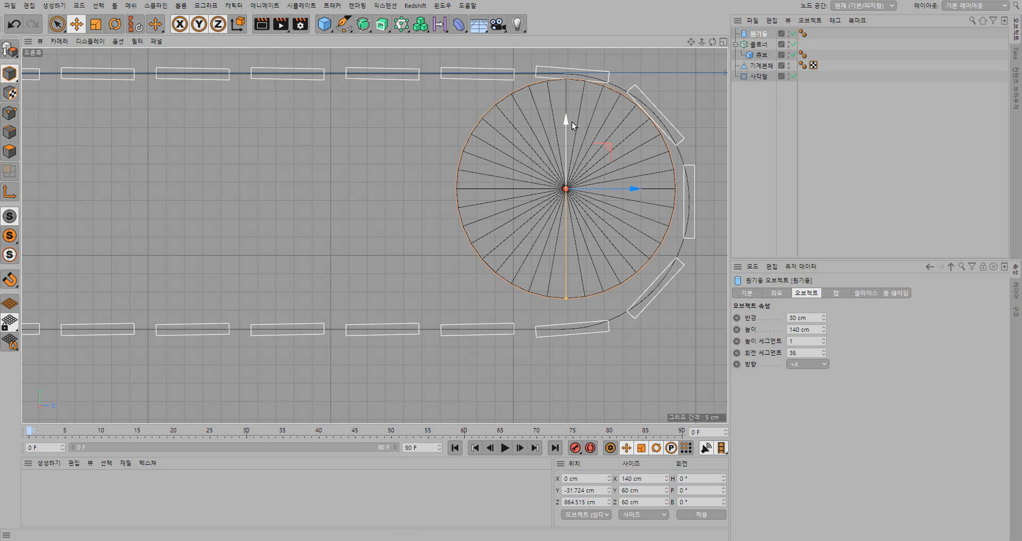
{"action": "left_click_drag", "start_coordinate": [565, 118], "coordinate": [566, 119]}
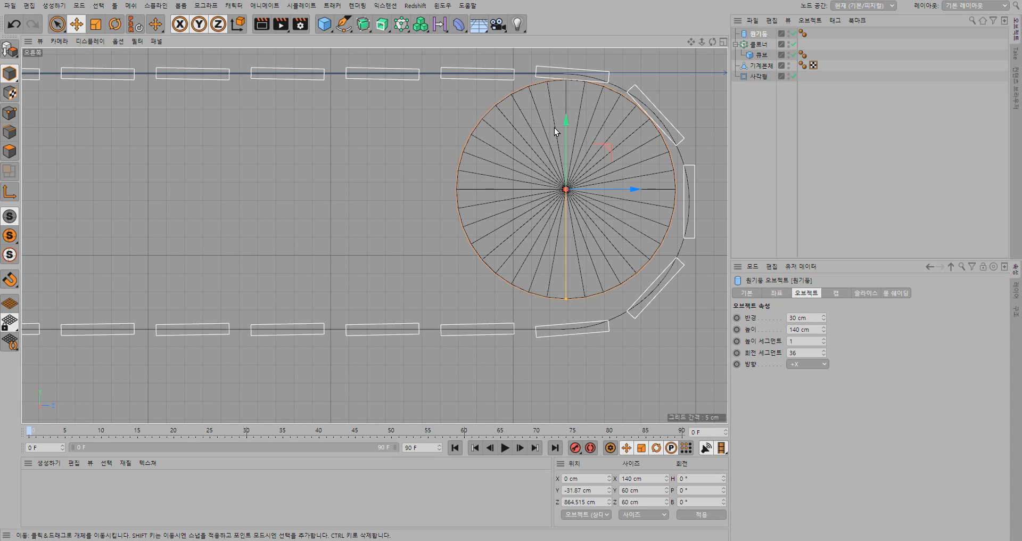
{"action": "left_click", "coordinate": [723, 42]}
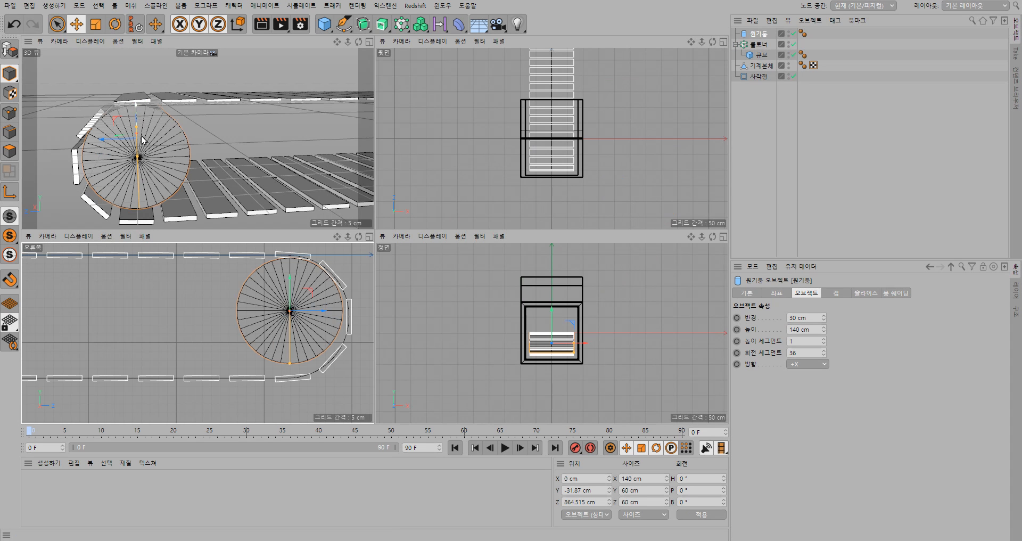
{"action": "left_click", "coordinate": [370, 42]}
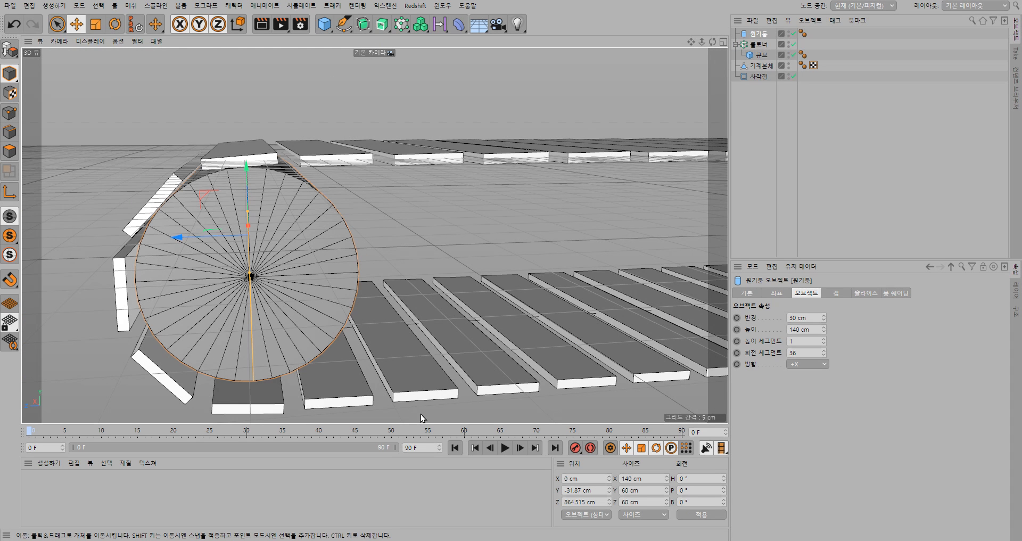
Add a tube (튜브) oriented along -X and move it toward the belt's front end, to about Z 754 cm
{"action": "left_click", "coordinate": [270, 540]}
{"action": "left_click_drag", "start_coordinate": [361, 415], "coordinate": [467, 373], "text": "alt"}
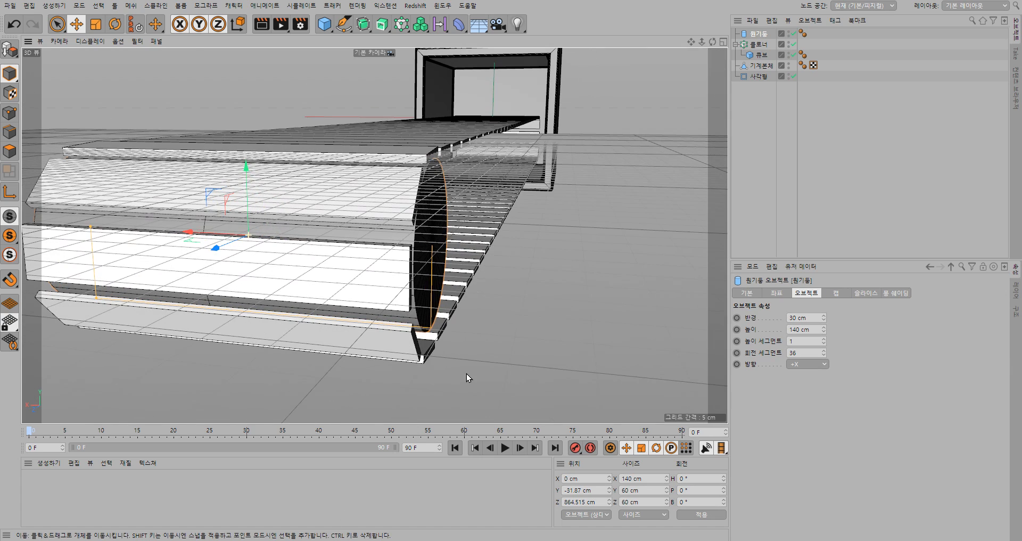
{"action": "left_click", "coordinate": [325, 24]}
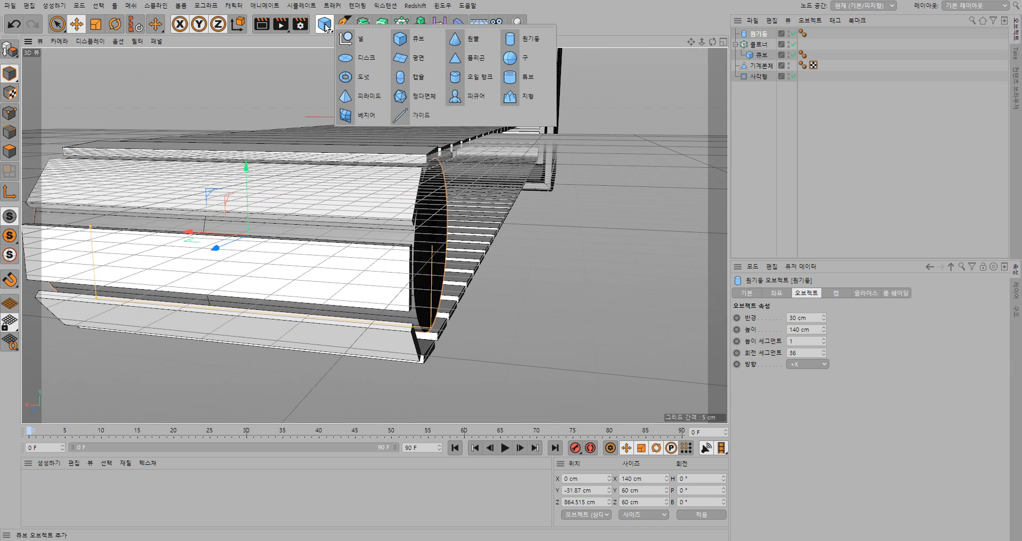
{"action": "left_click", "coordinate": [532, 78]}
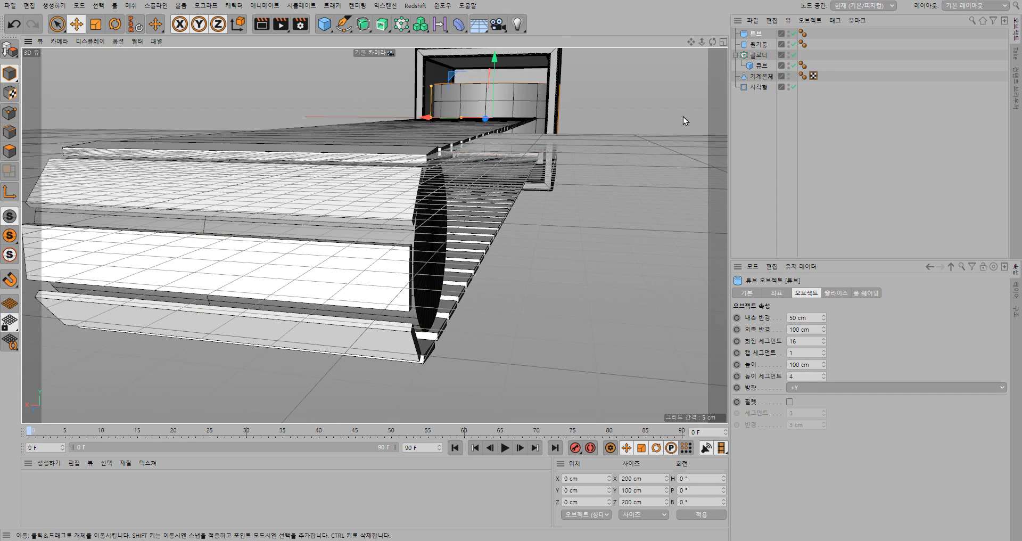
{"action": "left_click", "coordinate": [802, 387]}
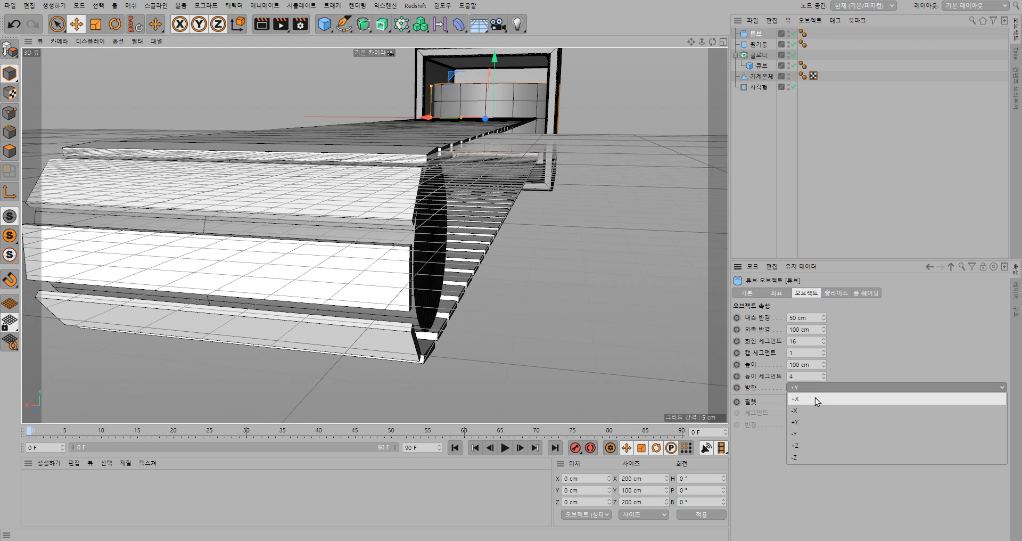
{"action": "left_click", "coordinate": [815, 408]}
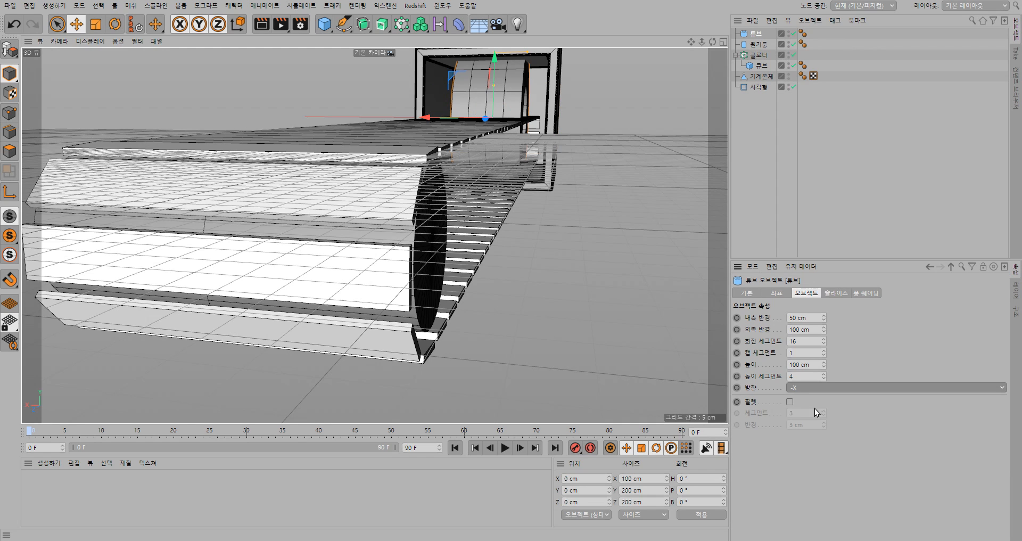
{"action": "left_click_drag", "start_coordinate": [486, 120], "coordinate": [333, 160]}
Set the tube's outer radius to 30 cm and its inner radius to 20 cm
{"action": "left_click", "coordinate": [805, 317]}
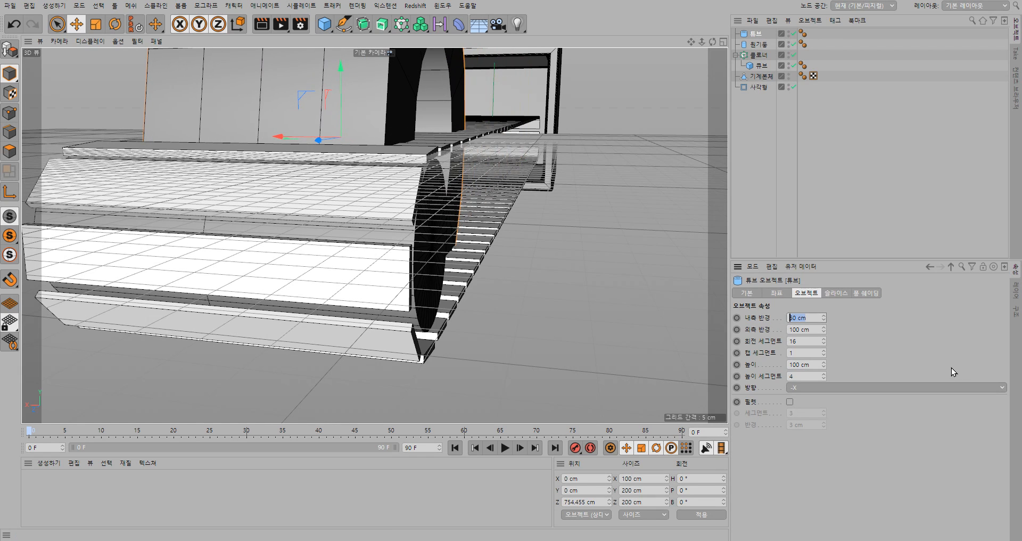
{"action": "type", "text": "30"}
{"action": "key", "text": "Tab"}
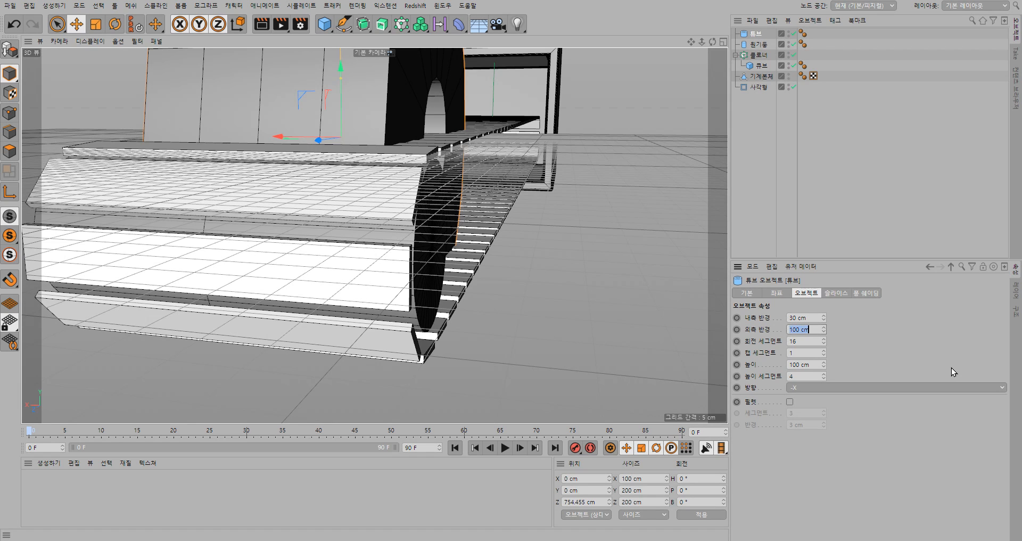
{"action": "type", "text": "30"}
{"action": "key", "text": "Return"}
{"action": "key", "text": "shift+Tab"}
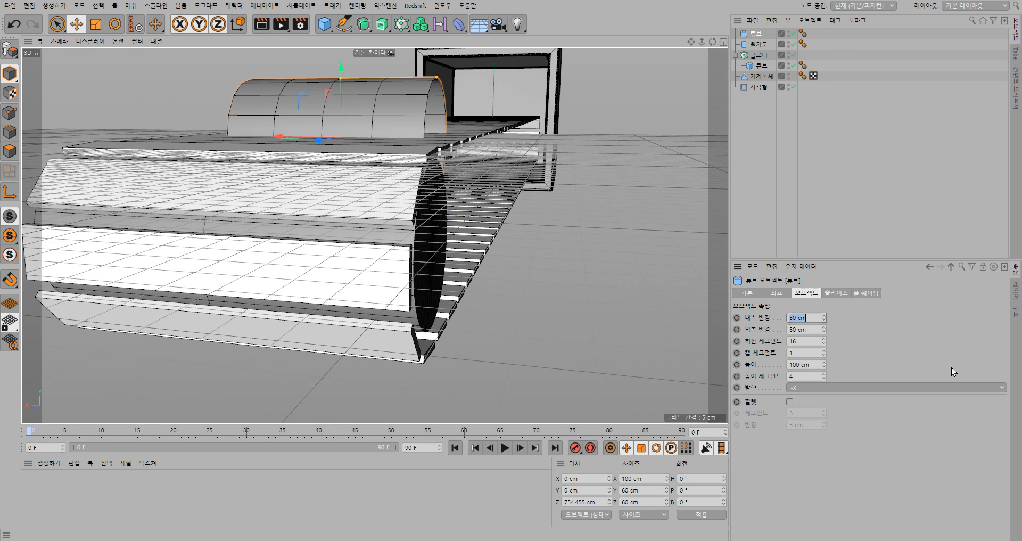
{"action": "type", "text": "20"}
{"action": "key", "text": "Return"}
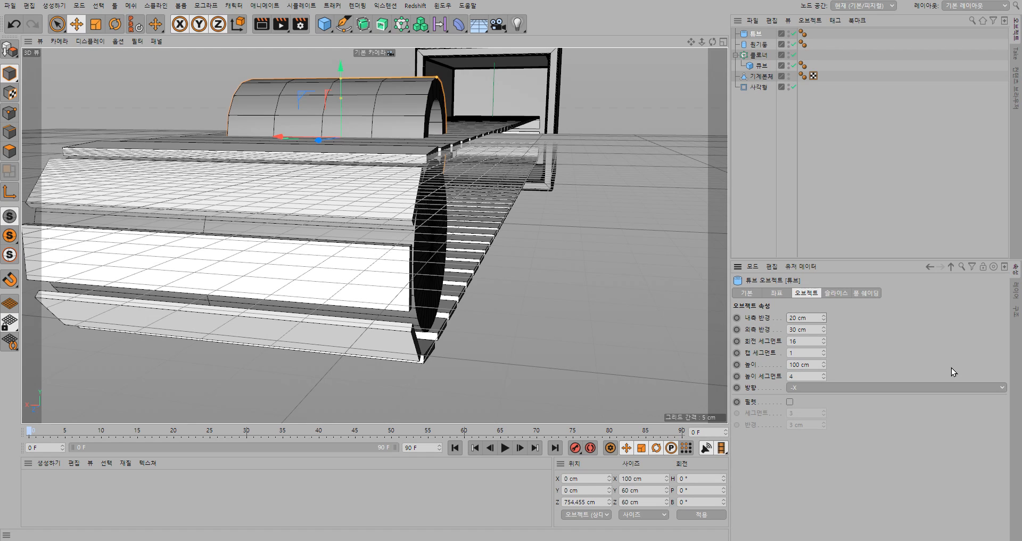
Set the tube's rotation segments to 36, its height to 10 cm and its height segments to 1
{"action": "key", "text": "Tab"}
{"action": "key", "text": "Tab"}
{"action": "type", "text": "36"}
{"action": "key", "text": "Tab"}
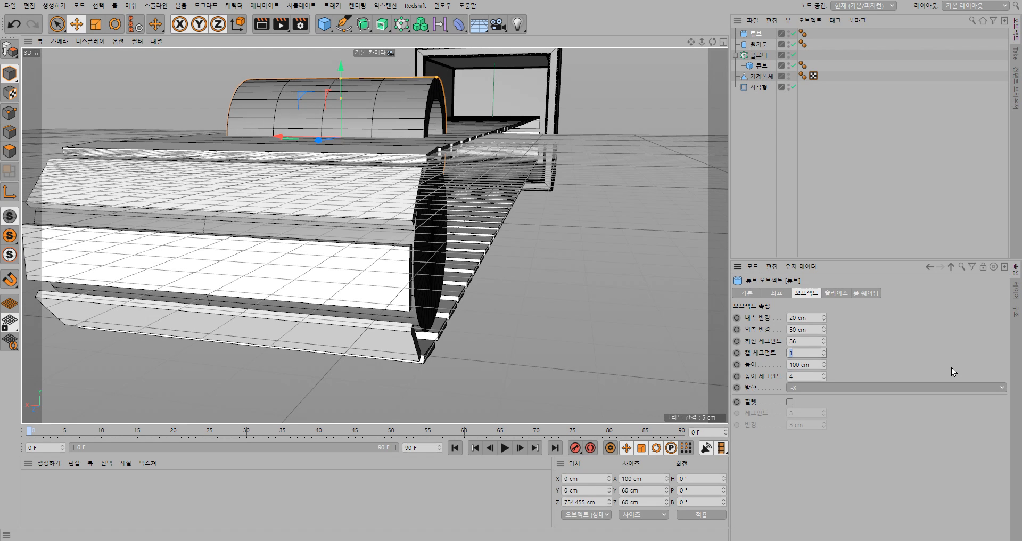
{"action": "key", "text": "Tab"}
{"action": "type", "text": "10"}
{"action": "key", "text": "Return"}
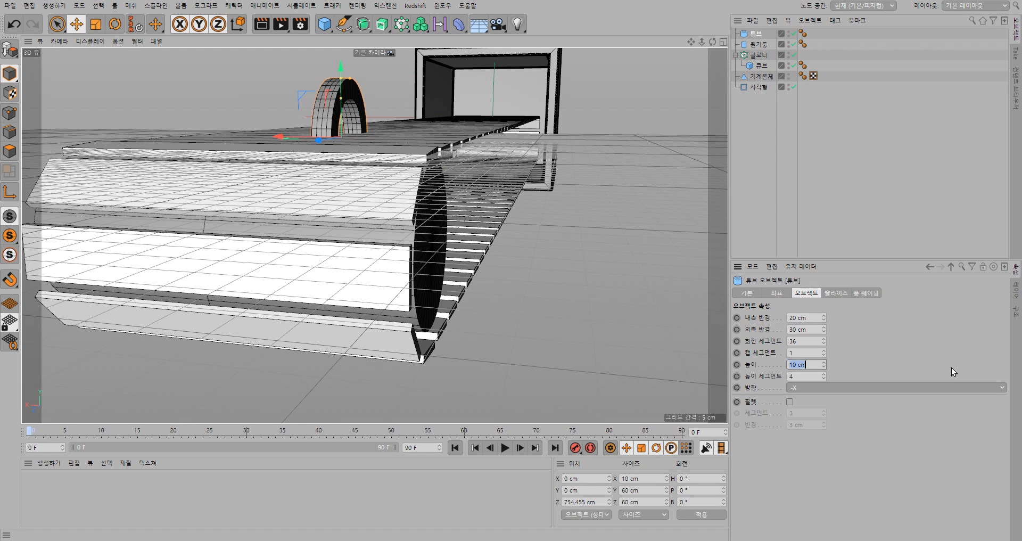
{"action": "key", "text": "Tab"}
{"action": "type", "text": "1"}
{"action": "key", "text": "Tab"}
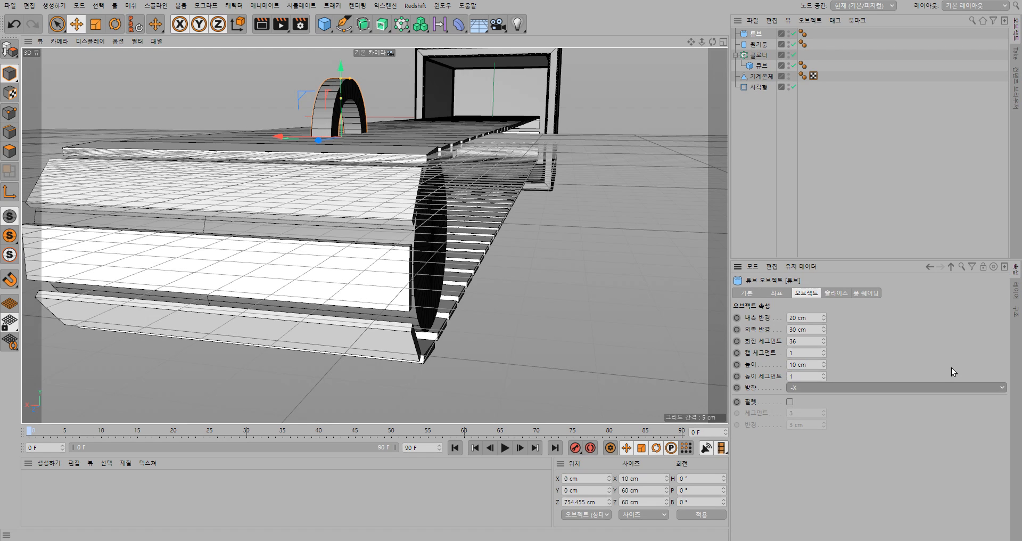
Enable the tube's fillet (필렛) and set its fillet segments to 5
{"action": "left_click", "coordinate": [790, 402]}
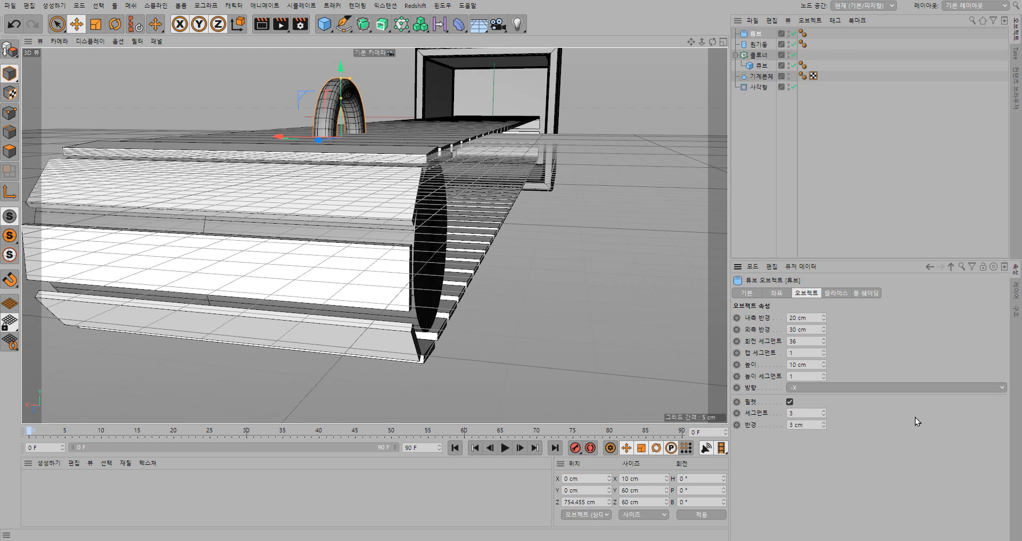
{"action": "left_click", "coordinate": [824, 411]}
{"action": "left_click", "coordinate": [824, 411]}
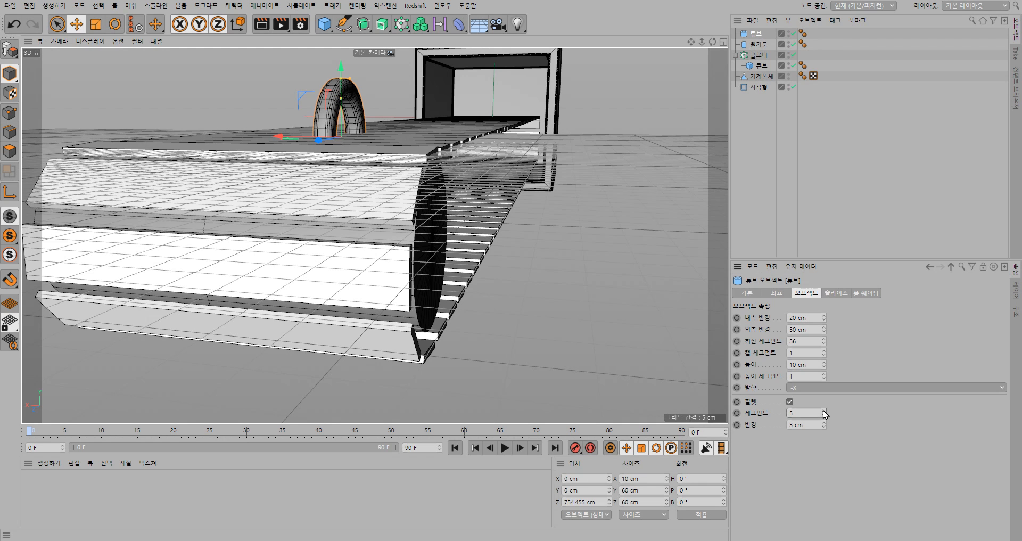
Move the tube to the side of the roller at the belt's front end, at about X -66.8, Y -38.9, Z 865.1 cm
{"action": "left_click_drag", "start_coordinate": [282, 136], "coordinate": [407, 148]}
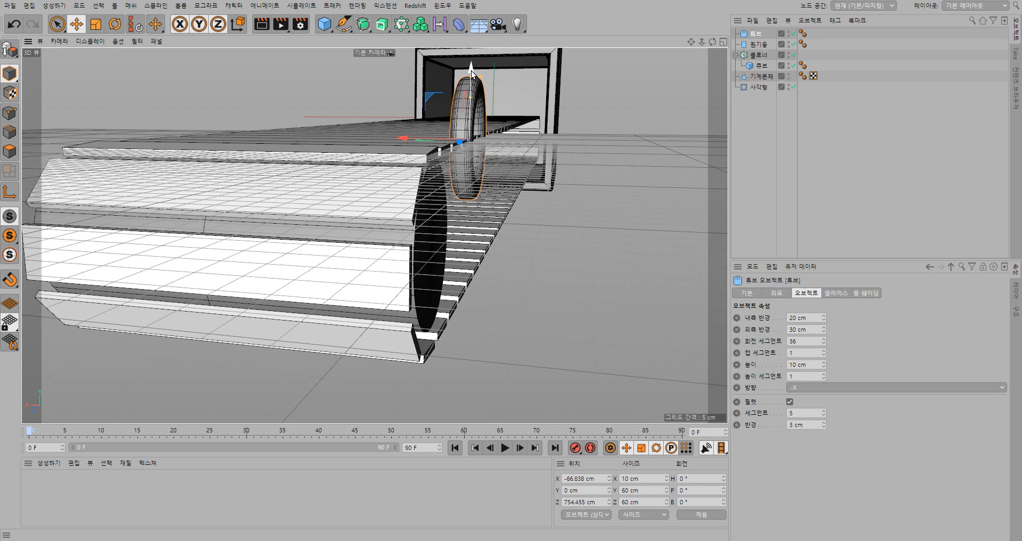
{"action": "left_click_drag", "start_coordinate": [472, 73], "coordinate": [474, 154]}
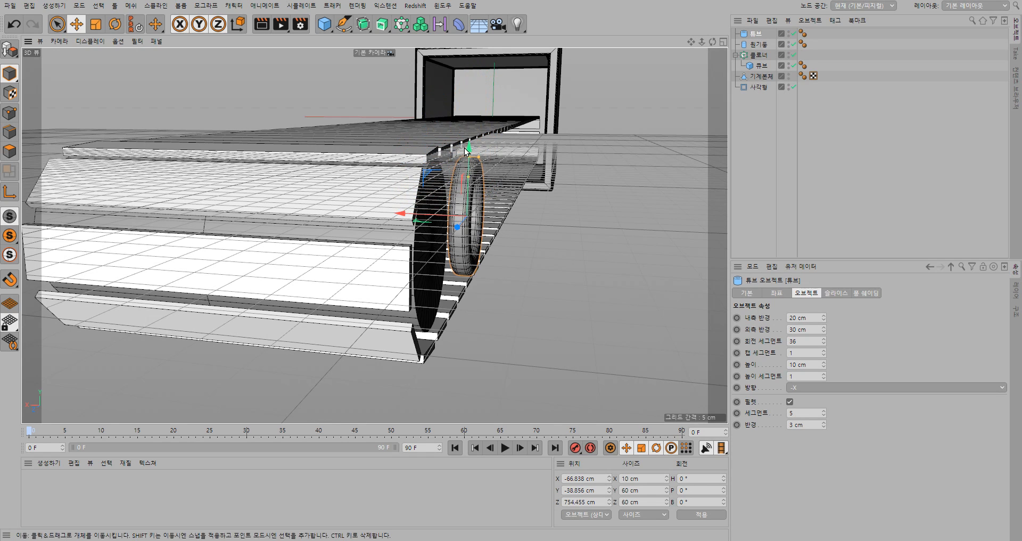
{"action": "left_click_drag", "start_coordinate": [589, 256], "coordinate": [178, 200]}
{"action": "key", "text": "ctrl+z"}
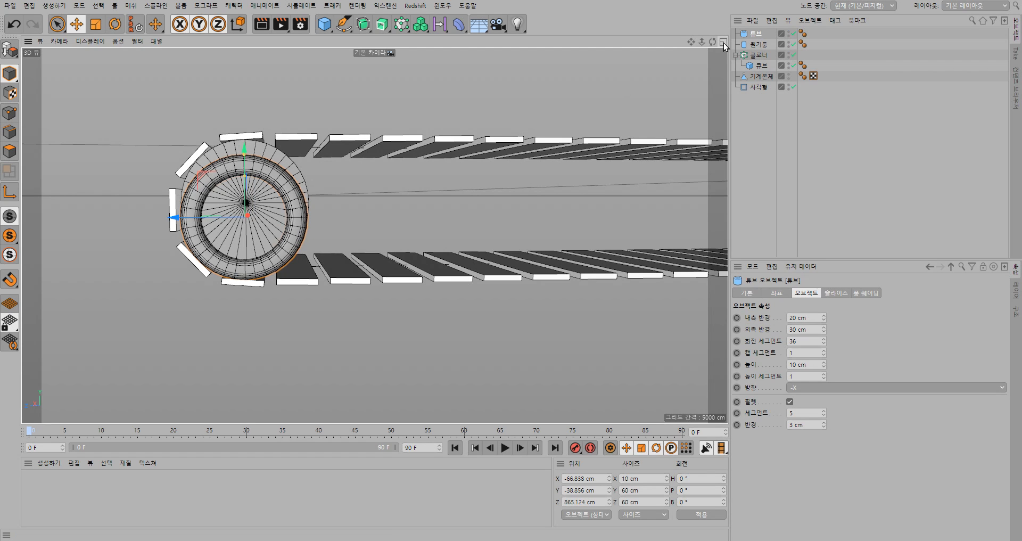
Center the tube on the roller in the right view, at about Y -32 cm and Z 864.5 cm
{"action": "left_click", "coordinate": [724, 42]}
{"action": "left_click", "coordinate": [370, 237]}
{"action": "left_click_drag", "start_coordinate": [568, 146], "coordinate": [566, 124]}
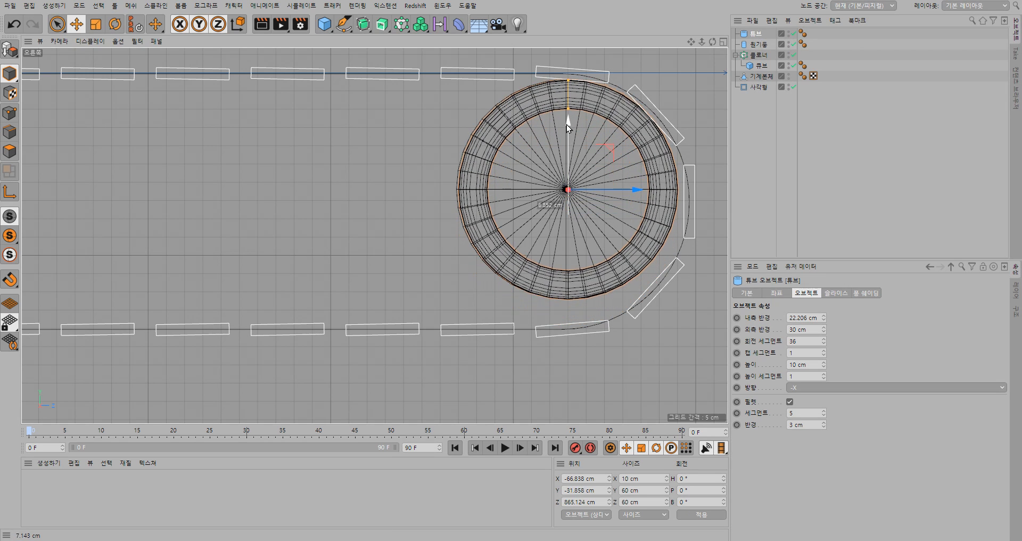
{"action": "left_click_drag", "start_coordinate": [634, 183], "coordinate": [634, 188]}
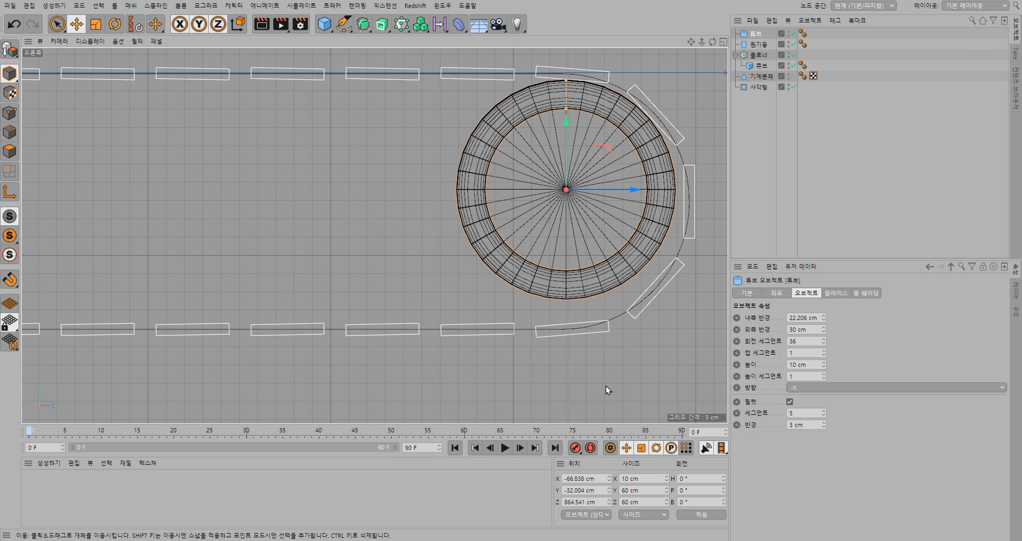
{"action": "left_click_drag", "start_coordinate": [613, 386], "coordinate": [611, 385], "text": "alt"}
{"action": "middle_click_drag", "start_coordinate": [619, 382], "coordinate": [443, 400], "text": "alt"}
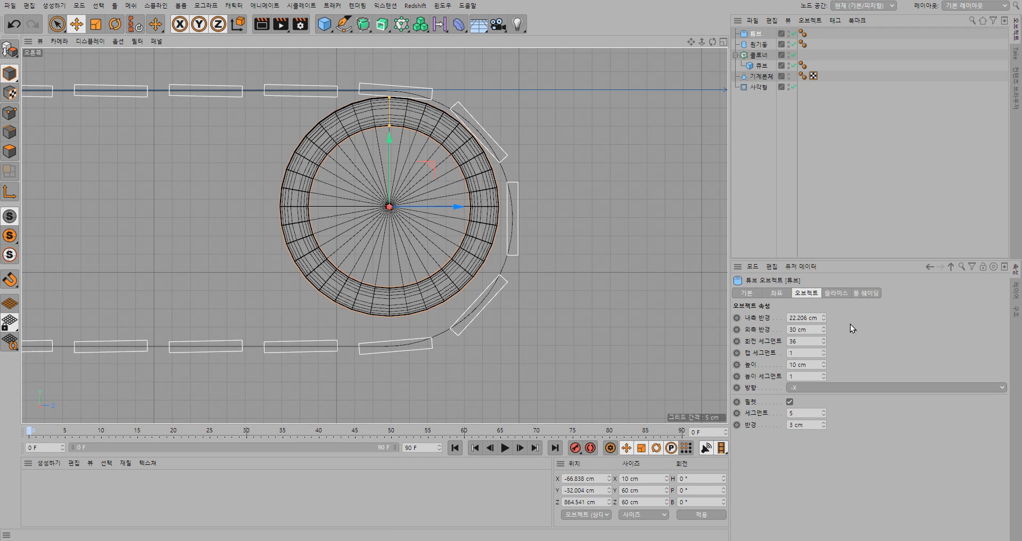
Set the tube's inner radius to 20 cm and fine-tune its height to about Y -31.9 cm
{"action": "double_click", "coordinate": [804, 319]}
{"action": "type", "text": "20"}
{"action": "key", "text": "Return"}
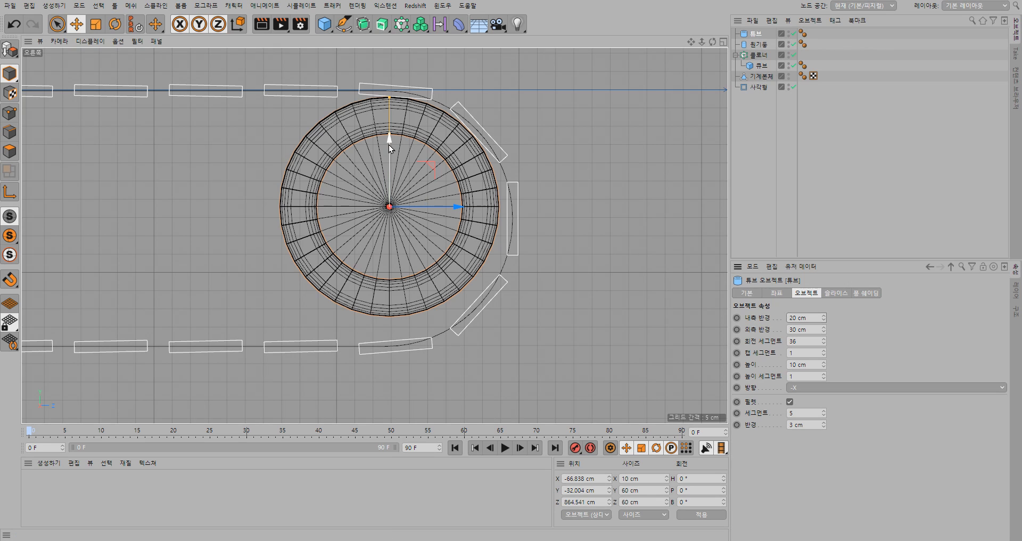
{"action": "left_click_drag", "start_coordinate": [388, 141], "coordinate": [389, 140]}
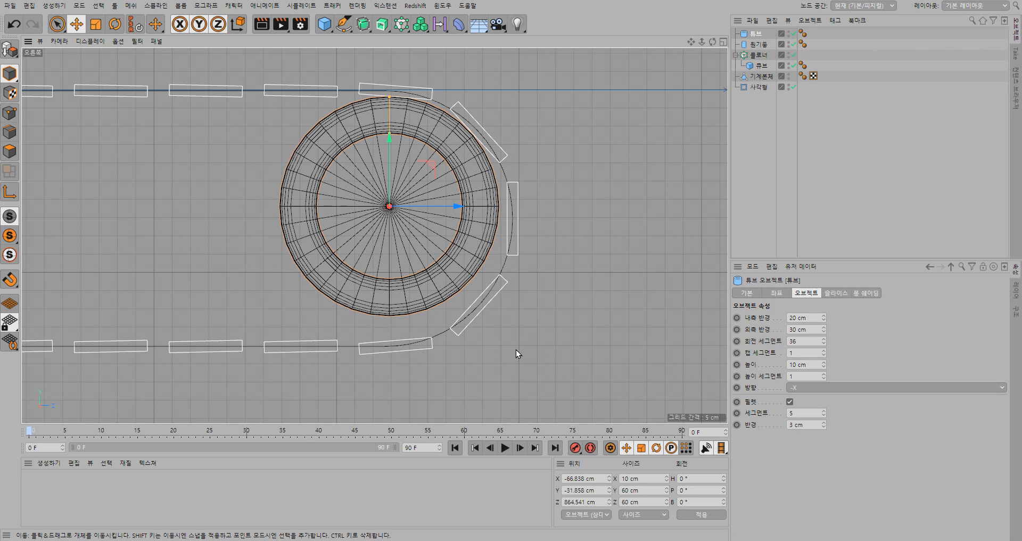
Align the tube along X with the belt's side edge in the top view
{"action": "left_click", "coordinate": [723, 42]}
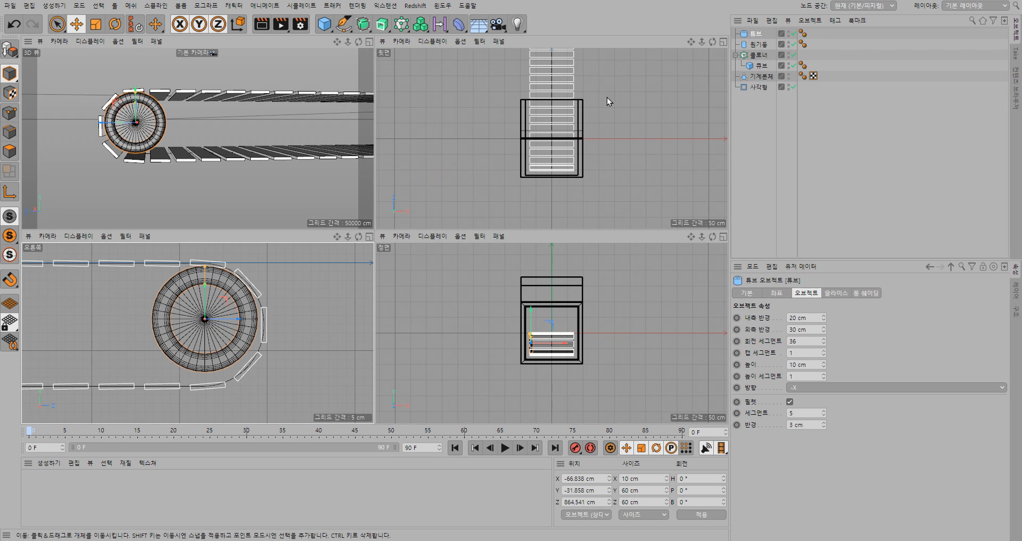
{"action": "middle_click_drag", "start_coordinate": [617, 97], "coordinate": [611, 186], "text": "alt"}
{"action": "scroll", "coordinate": [539, 103], "scroll_direction": "up", "scroll_amount": 6}
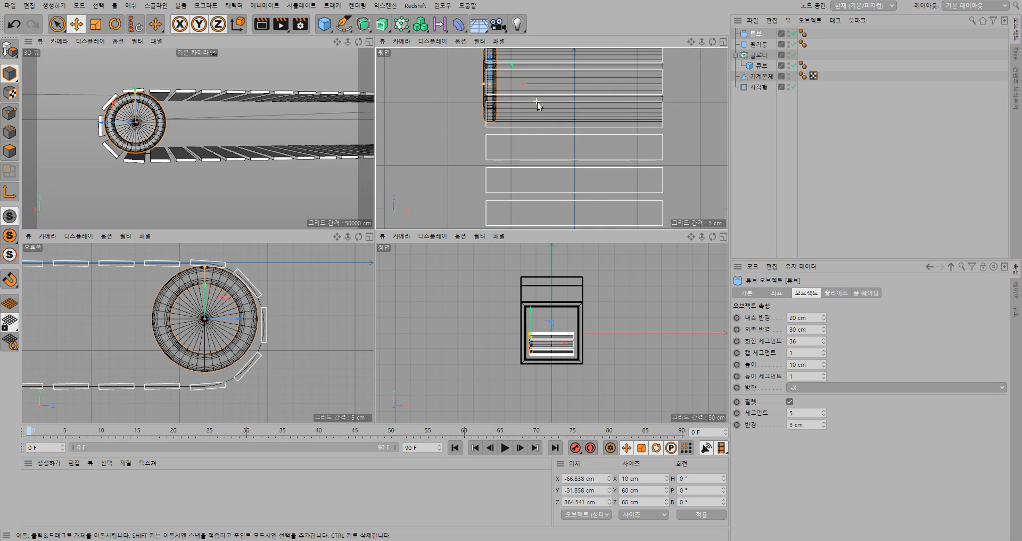
{"action": "middle_click_drag", "start_coordinate": [454, 107], "coordinate": [454, 160], "text": "alt"}
{"action": "scroll", "coordinate": [530, 145], "scroll_direction": "up", "scroll_amount": 3}
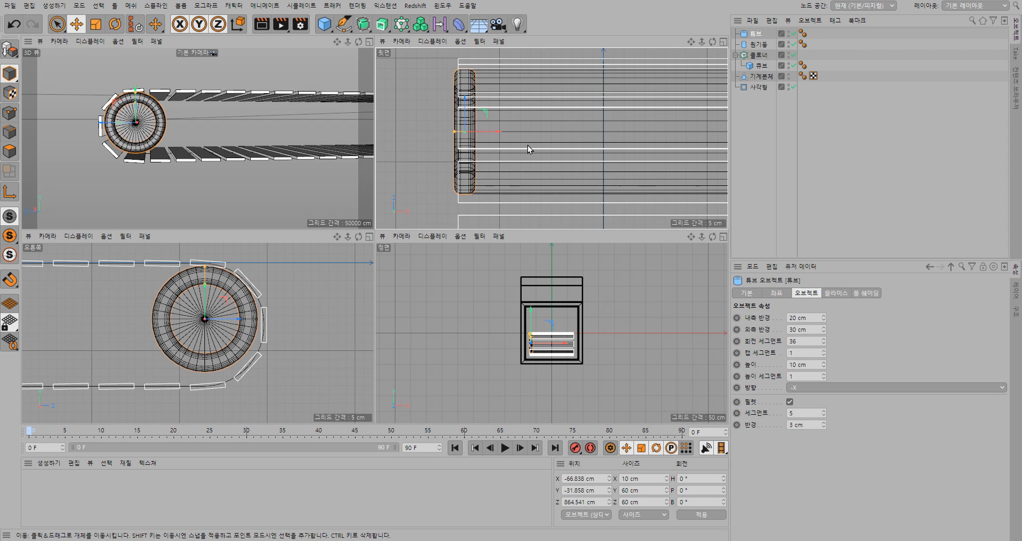
{"action": "left_click", "coordinate": [724, 42]}
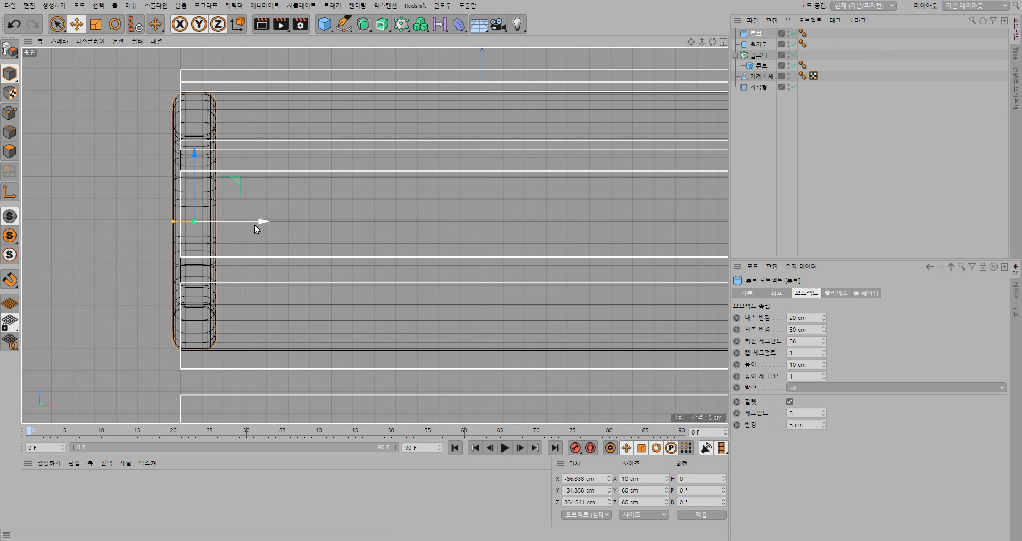
Move the tube outward along X to about -72 cm so it sits at the end of the roller cylinder
{"action": "left_click_drag", "start_coordinate": [264, 221], "coordinate": [241, 222]}
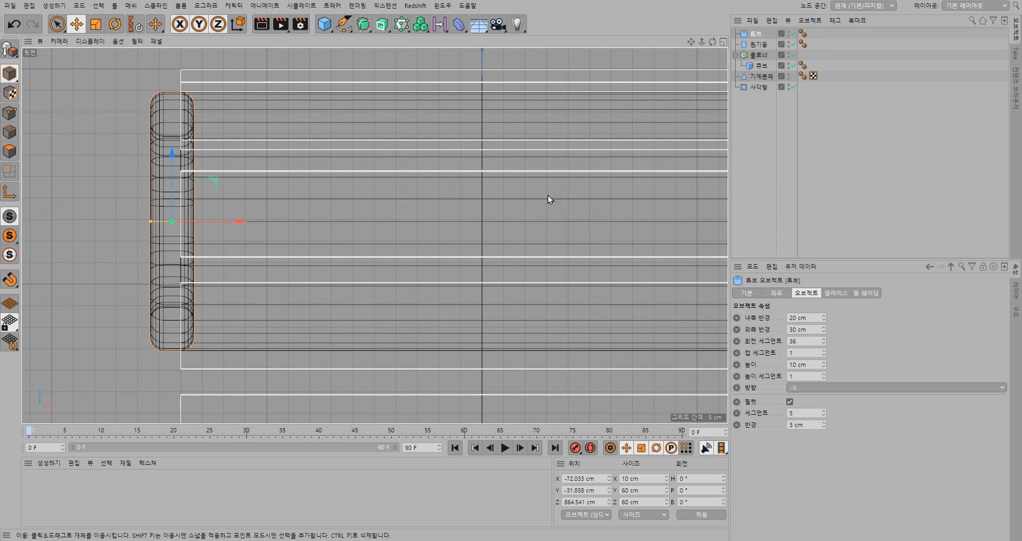
{"action": "scroll", "coordinate": [548, 197], "scroll_direction": "down", "scroll_amount": 4}
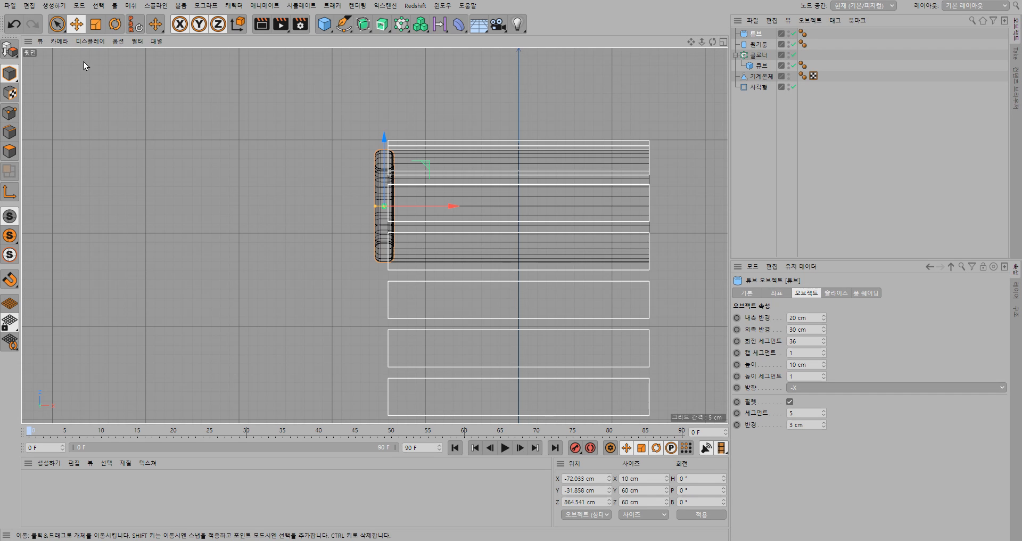
{"action": "left_click", "coordinate": [723, 41]}
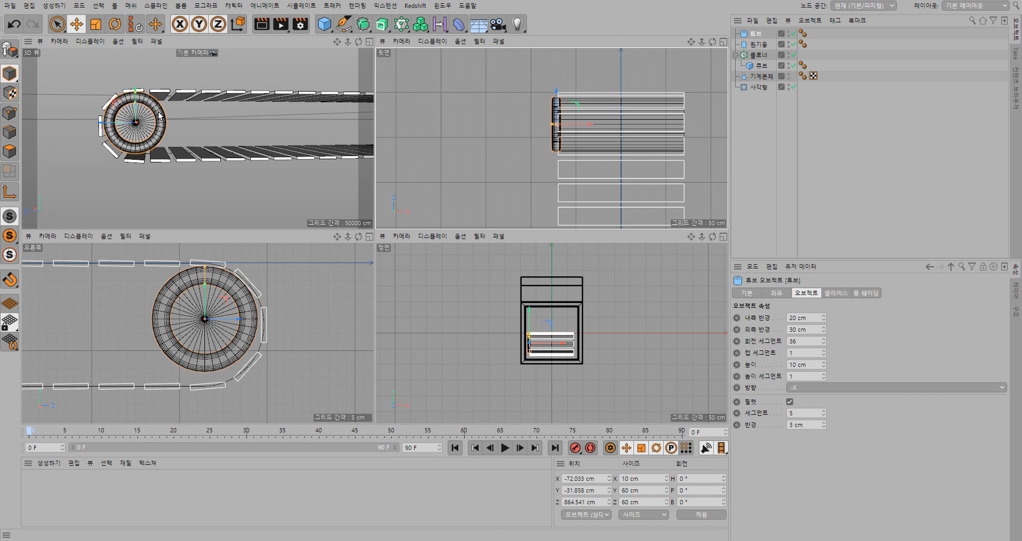
{"action": "left_click", "coordinate": [370, 42]}
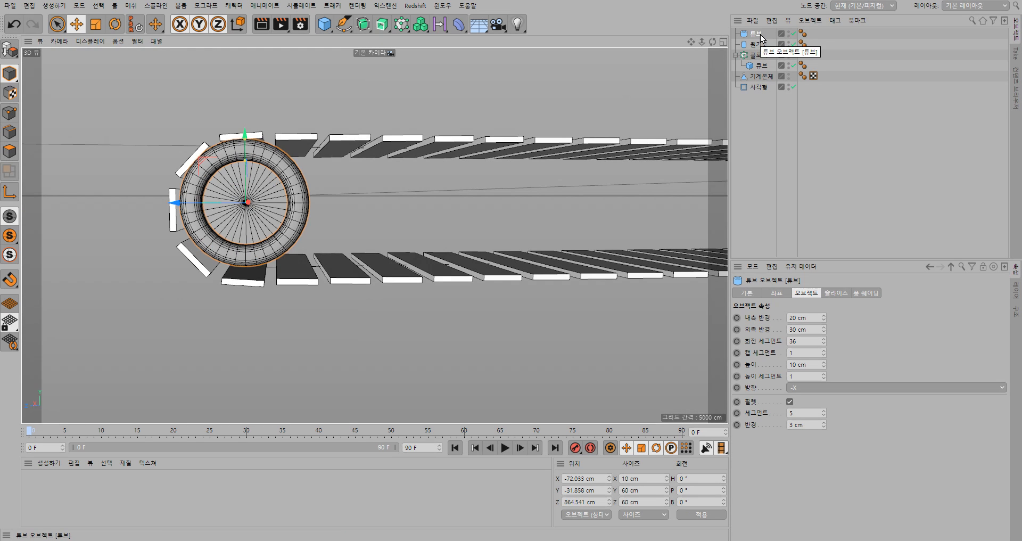
Duplicate the tube and set the copy's inner radius to 1 cm and outer radius to 10 cm for the hub
{"action": "left_click_drag", "start_coordinate": [761, 33], "coordinate": [760, 30]}
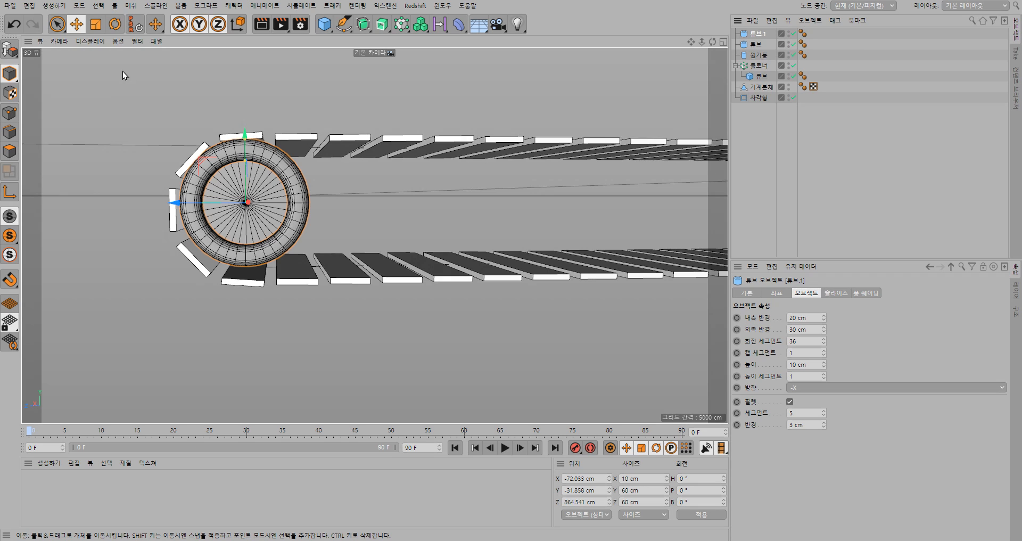
{"action": "double_click", "coordinate": [796, 318]}
{"action": "type", "text": "1"}
{"action": "key", "text": "Tab"}
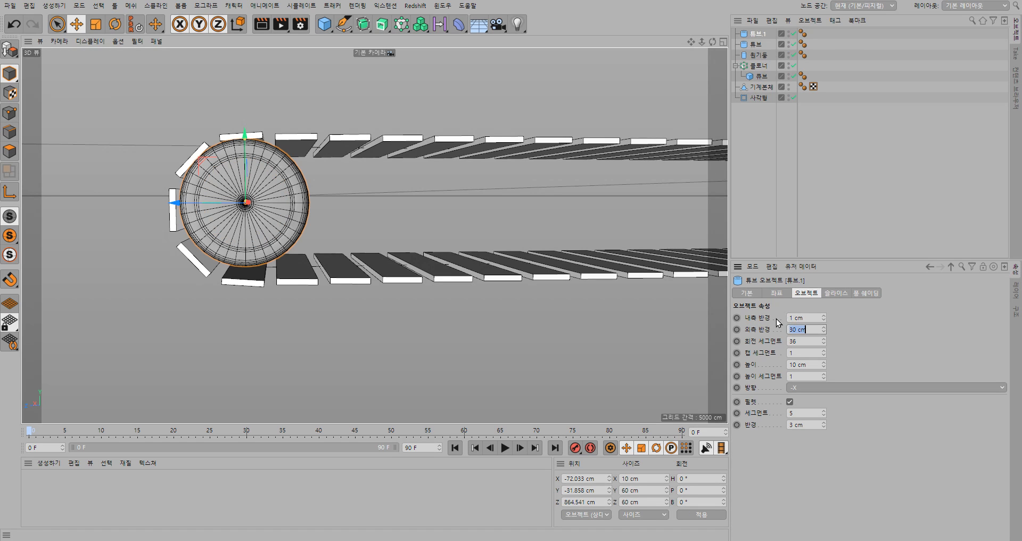
{"action": "type", "text": "10"}
{"action": "key", "text": "Return"}
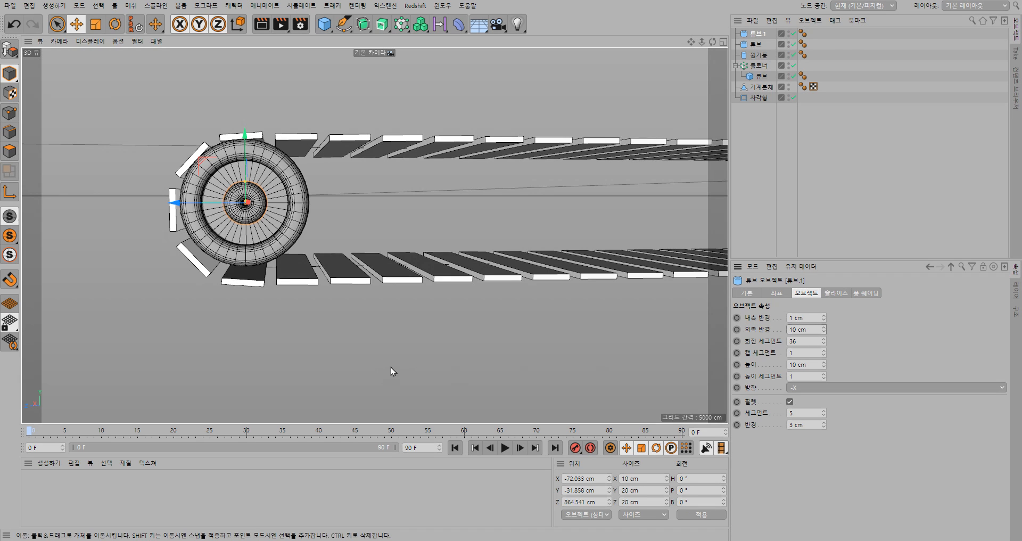
Merge the outer tube and the hub tube into one polygon object, deleting the originals
{"action": "left_click", "coordinate": [217, 331]}
{"action": "left_click_drag", "start_coordinate": [217, 331], "coordinate": [239, 330], "text": "alt"}
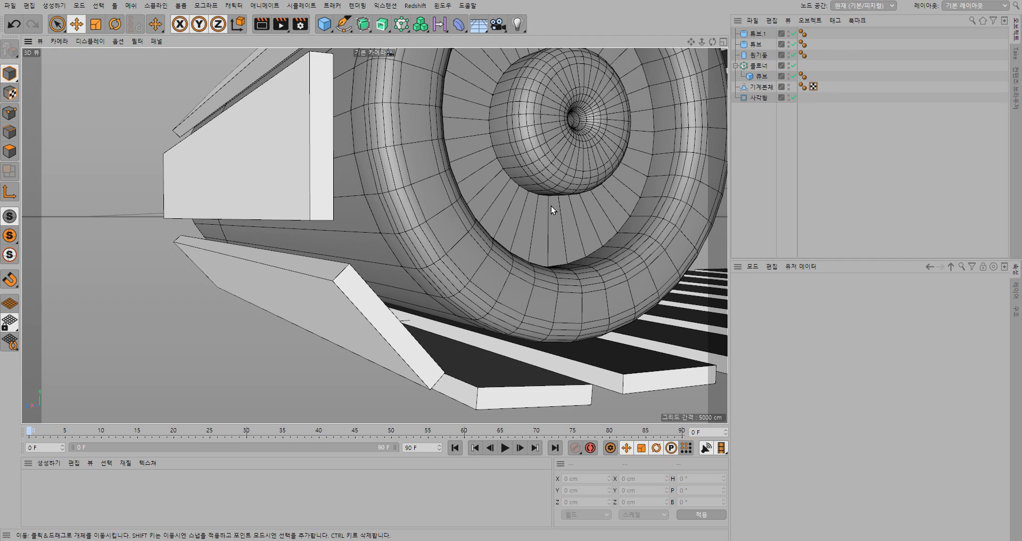
{"action": "left_click_drag", "start_coordinate": [550, 207], "coordinate": [513, 257], "text": "alt"}
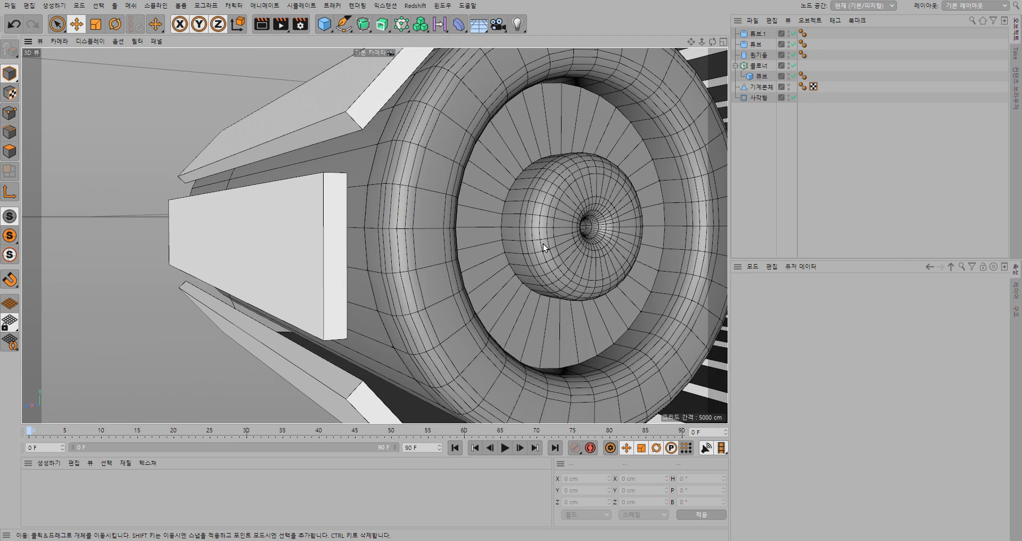
{"action": "left_click", "coordinate": [544, 242]}
{"action": "scroll", "coordinate": [566, 289], "scroll_direction": "up", "scroll_amount": 3}
{"action": "scroll", "coordinate": [517, 299], "scroll_direction": "up", "scroll_amount": 2}
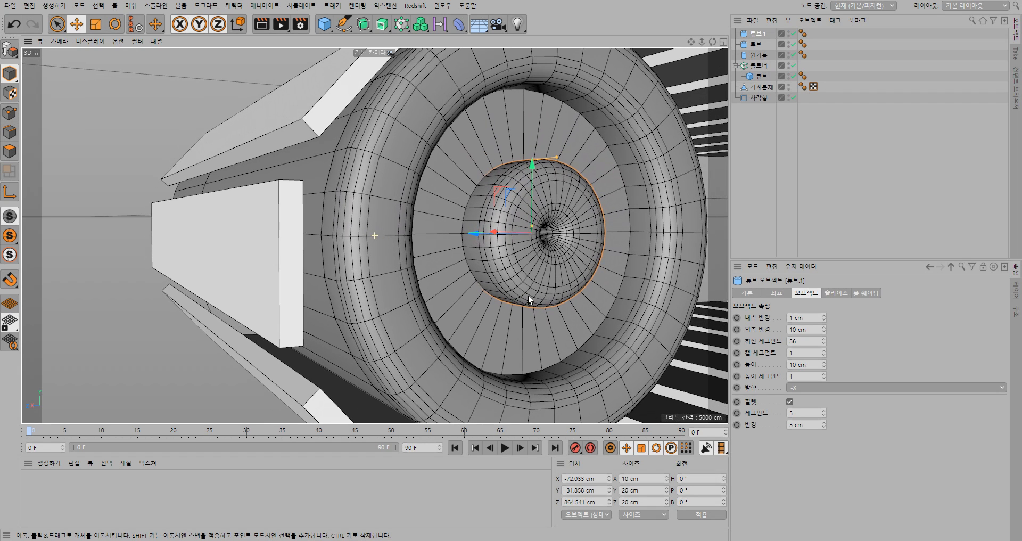
{"action": "left_click", "coordinate": [174, 314]}
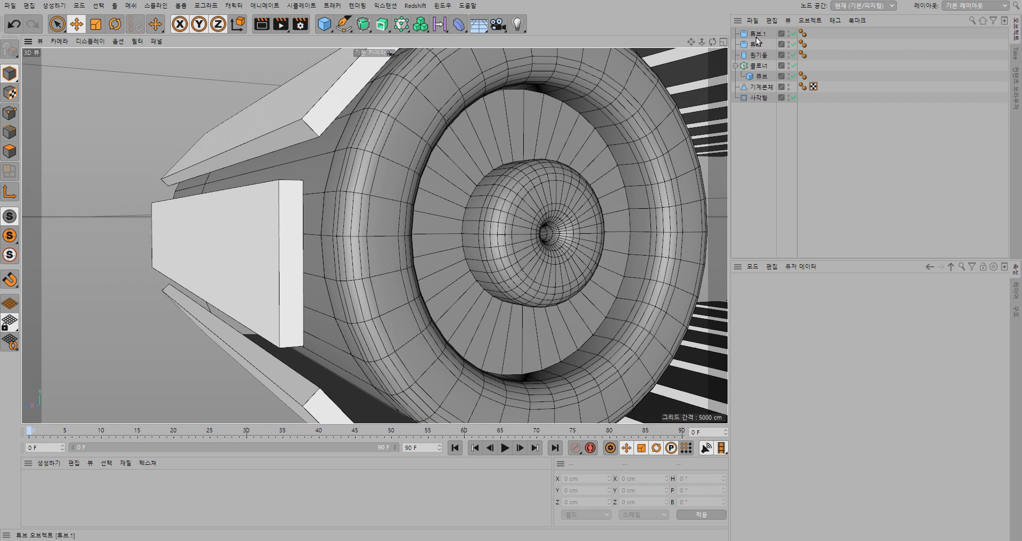
{"action": "left_click_drag", "start_coordinate": [823, 31], "coordinate": [739, 50]}
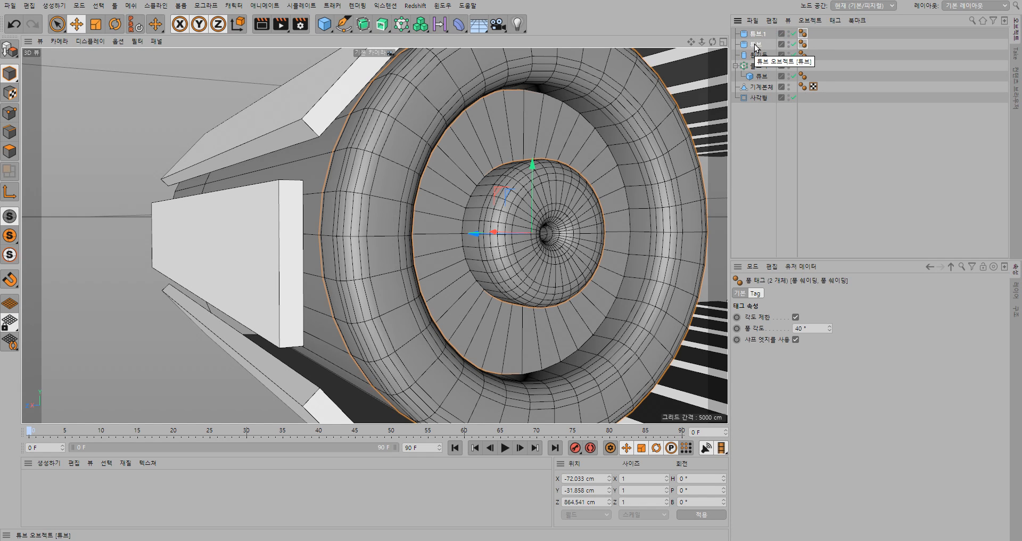
{"action": "right_click", "coordinate": [755, 45]}
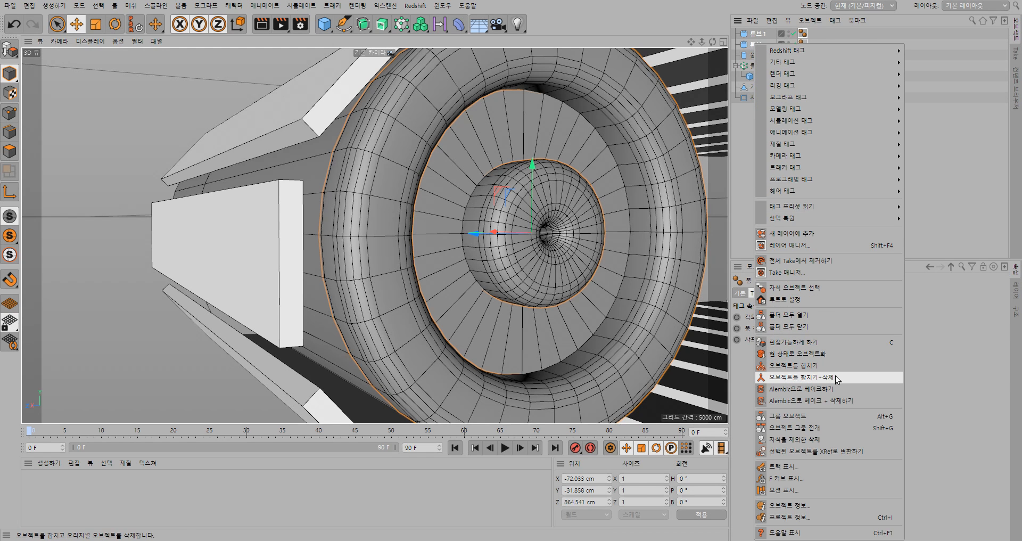
{"action": "left_click", "coordinate": [835, 378]}
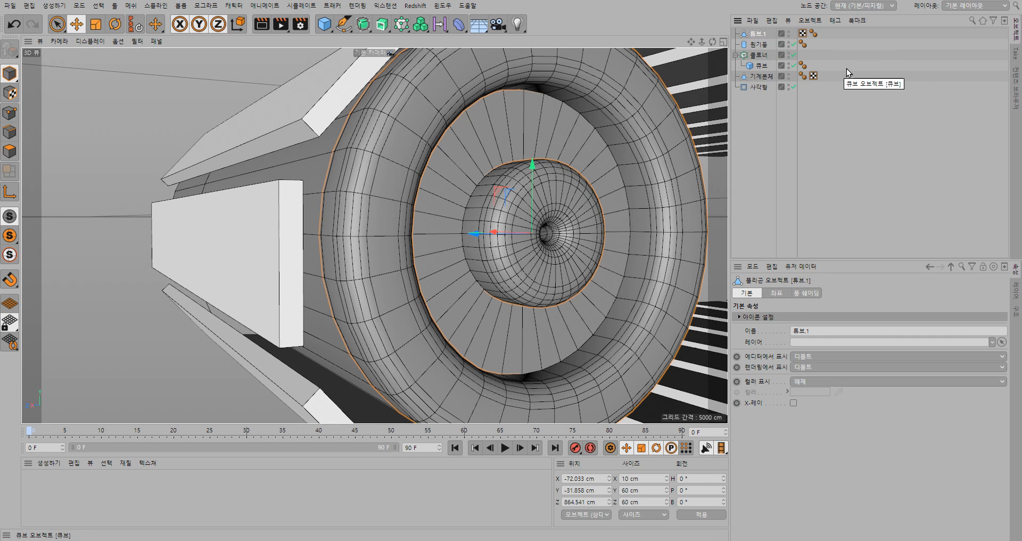
Add a Symmetry generator as parent of the merged wheel, mirroring it across the ZY plane to the roller's other end
{"action": "left_click", "coordinate": [366, 26]}
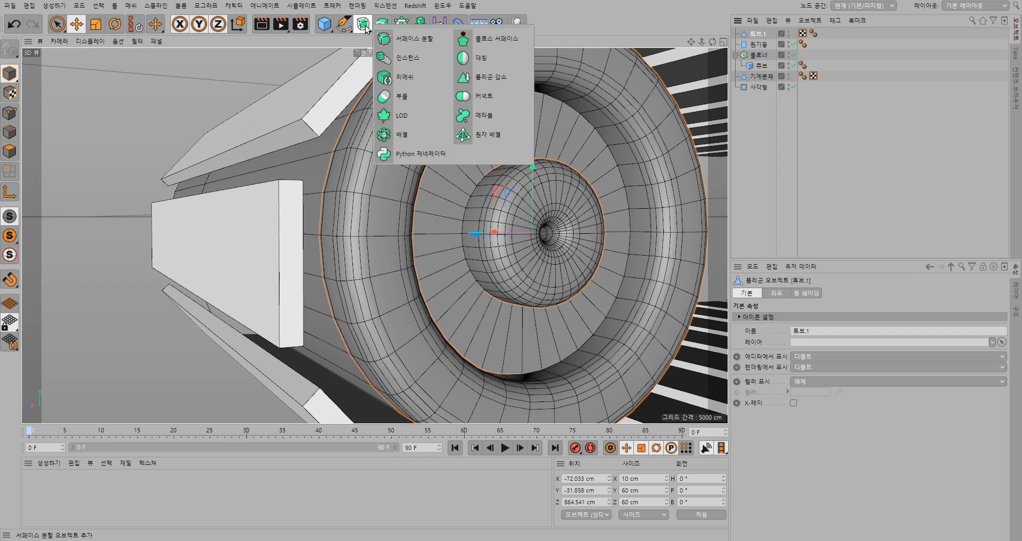
{"action": "left_click", "coordinate": [478, 60]}
{"action": "left_click_drag", "start_coordinate": [759, 45], "coordinate": [760, 37]}
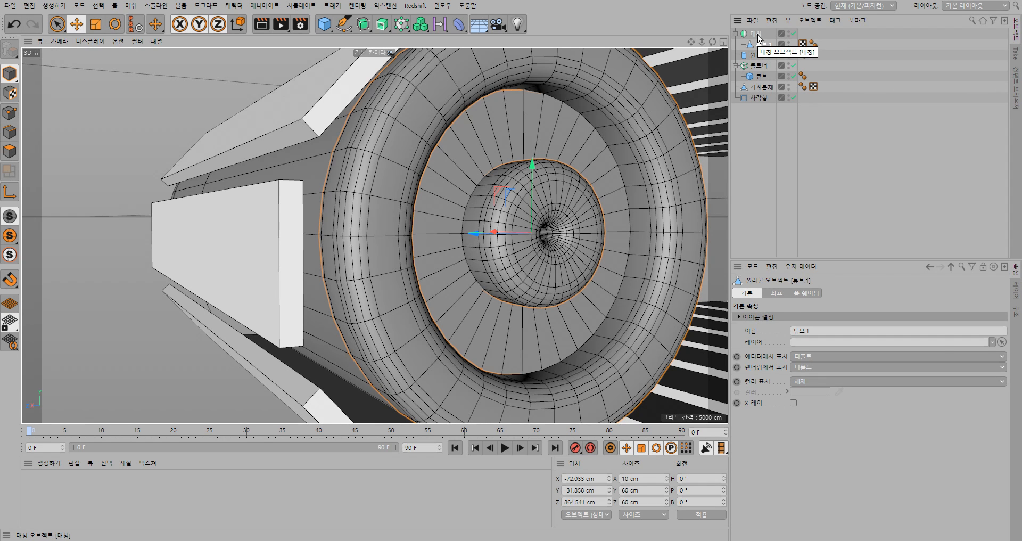
{"action": "left_click", "coordinate": [759, 38]}
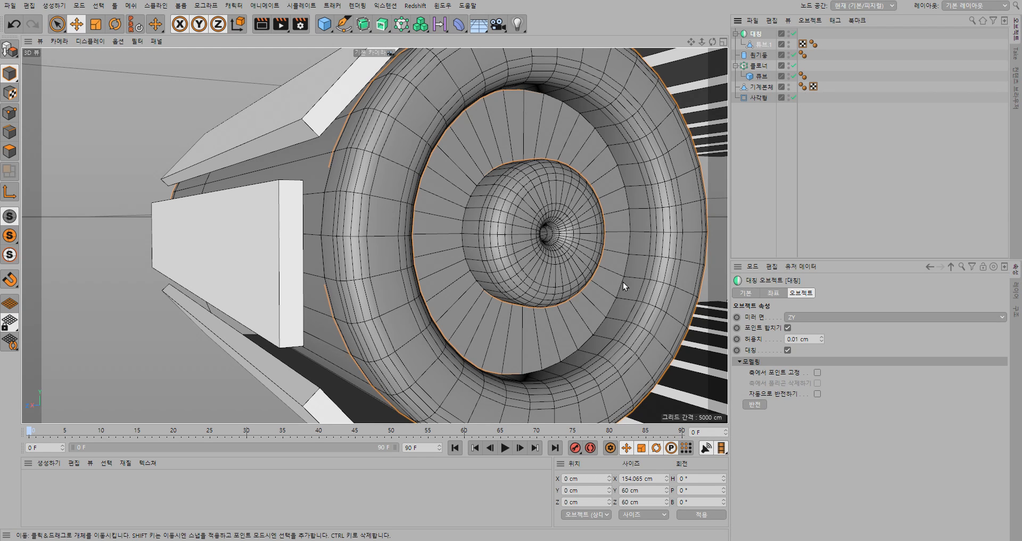
{"action": "scroll", "coordinate": [618, 283], "scroll_direction": "down", "scroll_amount": 5}
{"action": "mouse_move", "coordinate": [551, 302]}
{"action": "left_mouse_down", "text": "alt"}
{"action": "mouse_move", "coordinate": [593, 312]}
{"action": "mouse_move", "coordinate": [534, 299]}
{"action": "left_mouse_up", "text": "alt"}
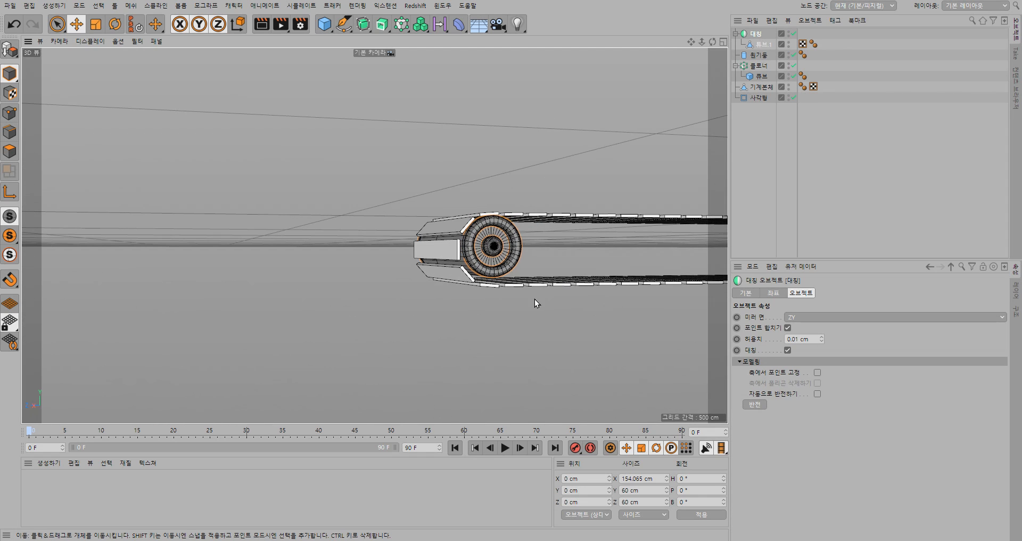
{"action": "left_click", "coordinate": [620, 258]}
{"action": "left_click", "coordinate": [497, 250]}
{"action": "left_click_drag", "start_coordinate": [546, 318], "coordinate": [578, 324], "text": "alt"}
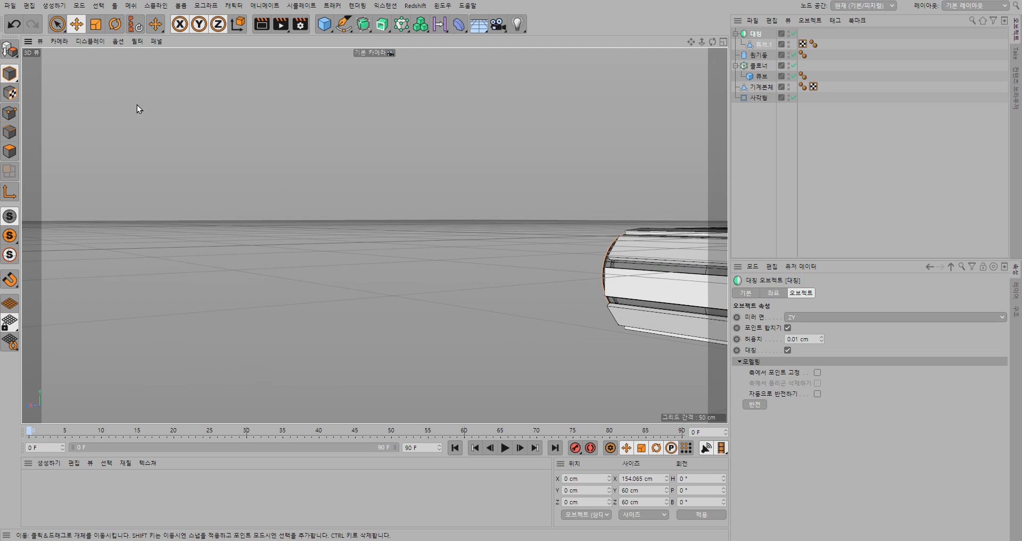
Set the viewport's camera navigation to center mode (중앙 모드), undoing any accidental object move
{"action": "left_click", "coordinate": [59, 41]}
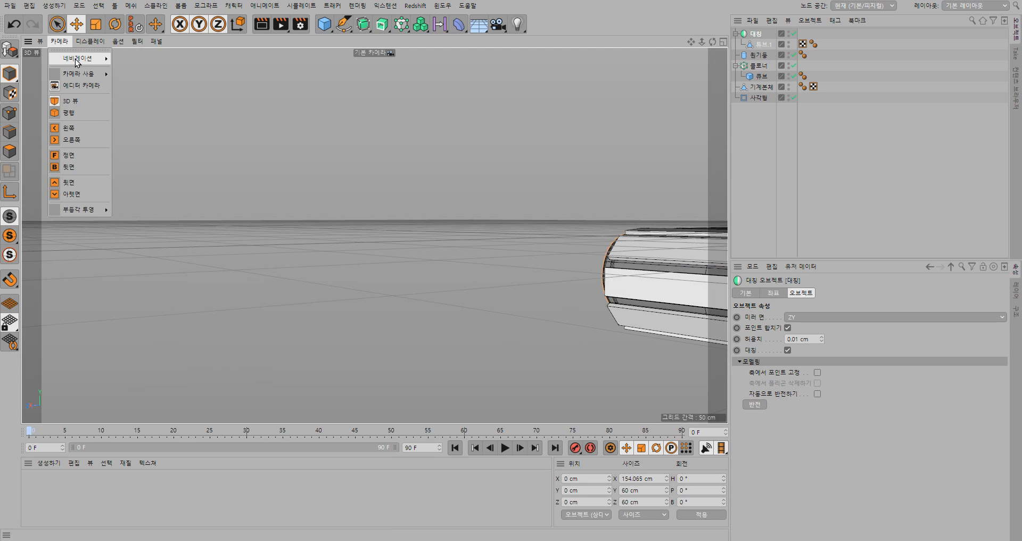
{"action": "mouse_move", "coordinate": [77, 61]}
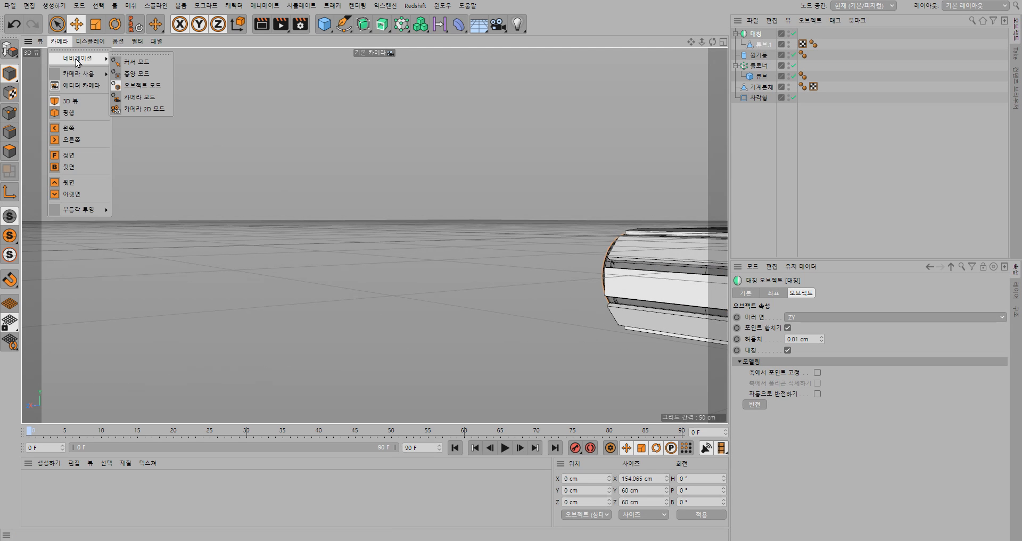
{"action": "left_click", "coordinate": [128, 87]}
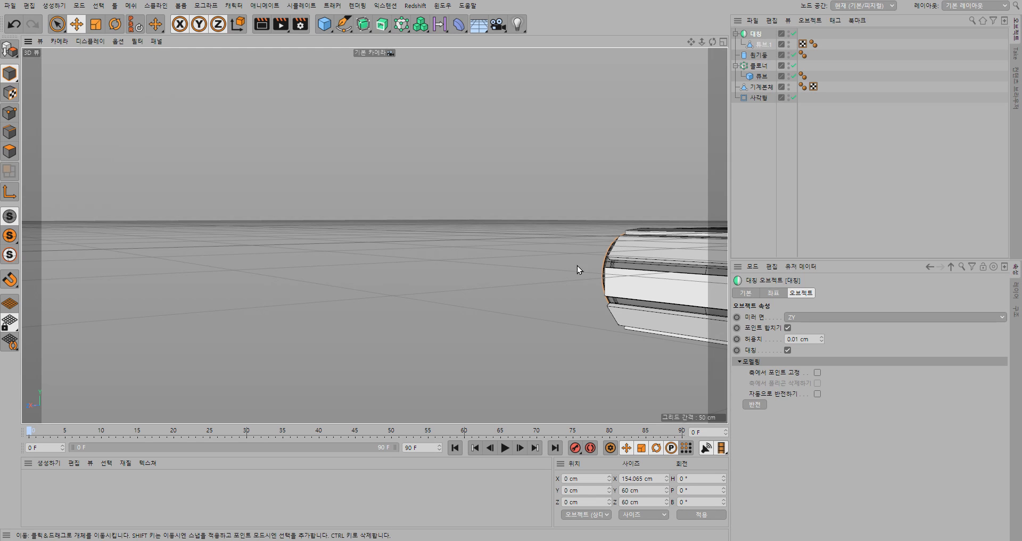
{"action": "left_click", "coordinate": [61, 41]}
{"action": "mouse_move", "coordinate": [77, 61]}
{"action": "left_click", "coordinate": [157, 75]}
{"action": "left_click_drag", "start_coordinate": [659, 287], "coordinate": [685, 293]}
{"action": "key", "text": "ctrl+z"}
Try placing the mirrored wheels inside a new Cloner with grid arrangement, then undo it
{"action": "left_click_drag", "start_coordinate": [558, 318], "coordinate": [299, 301], "text": "alt"}
{"action": "mouse_move", "coordinate": [347, 265]}
{"action": "left_mouse_down", "text": "alt"}
{"action": "mouse_move", "coordinate": [482, 274]}
{"action": "mouse_move", "coordinate": [332, 267]}
{"action": "left_mouse_up", "text": "alt"}
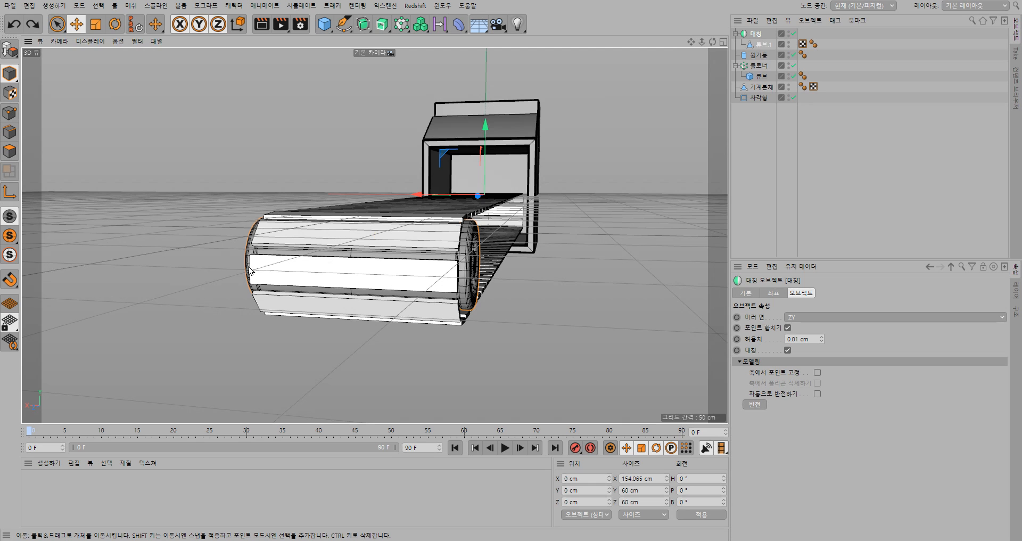
{"action": "left_click_drag", "start_coordinate": [390, 281], "coordinate": [353, 273], "text": "alt"}
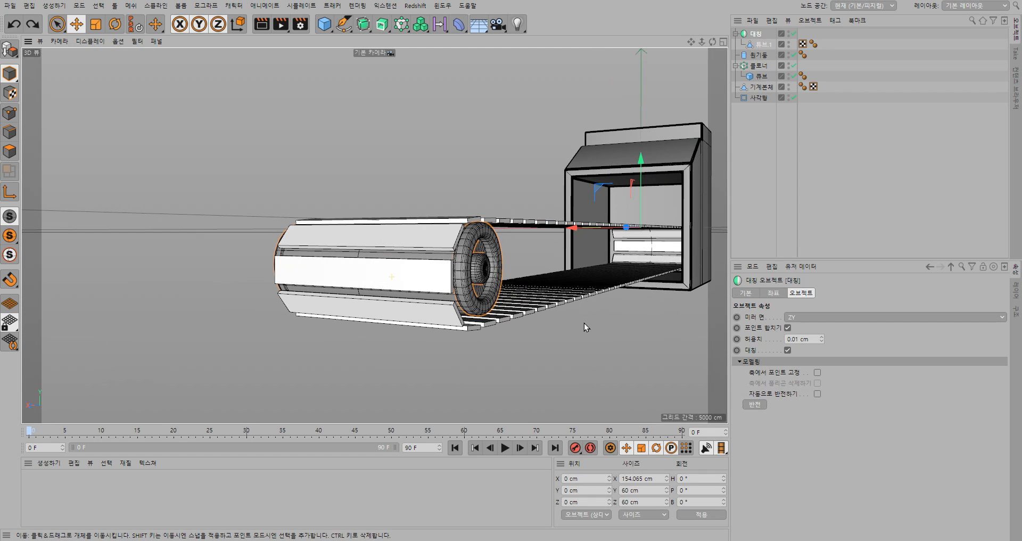
{"action": "left_click_drag", "start_coordinate": [599, 332], "coordinate": [517, 335], "text": "alt"}
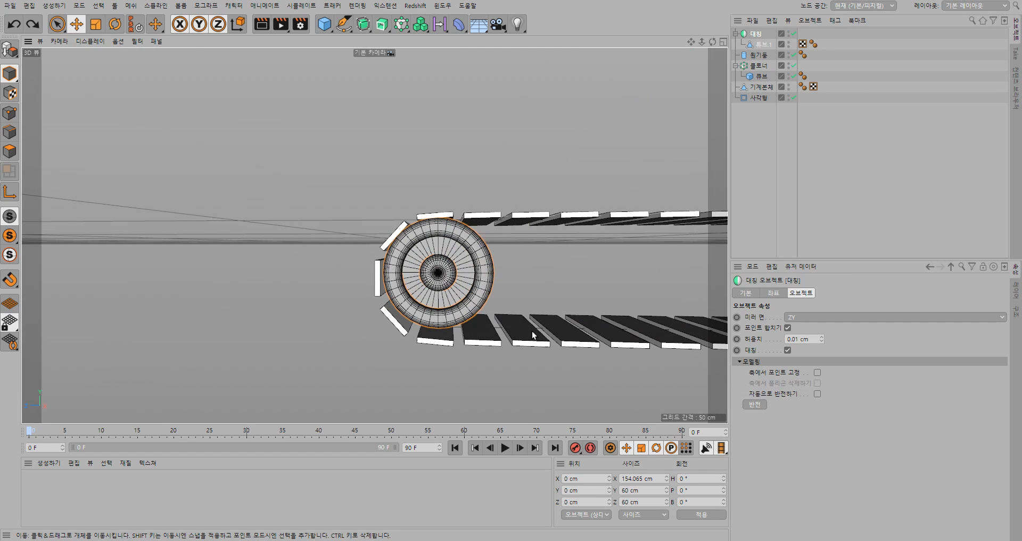
{"action": "left_click_drag", "start_coordinate": [662, 305], "coordinate": [491, 298], "text": "alt"}
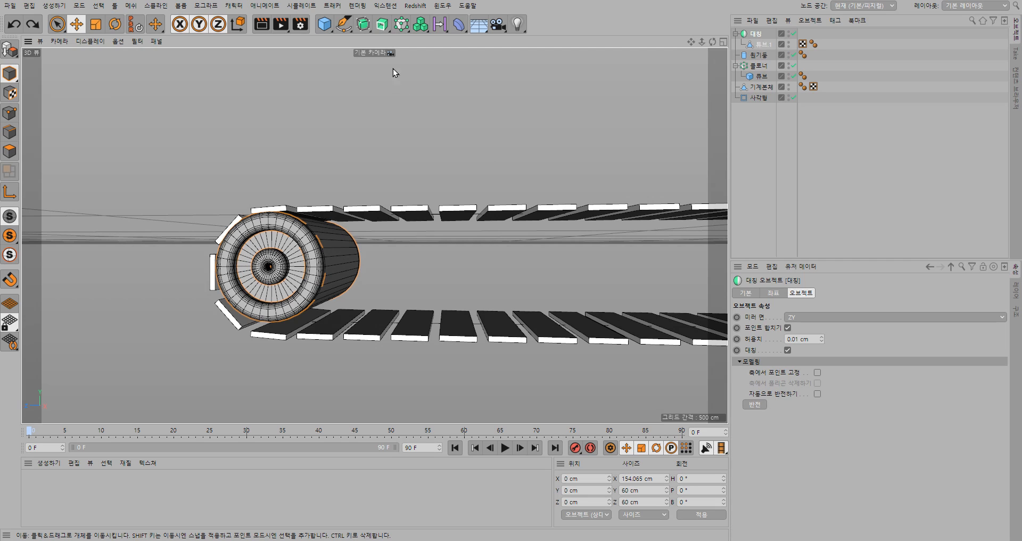
{"action": "left_click", "coordinate": [735, 33]}
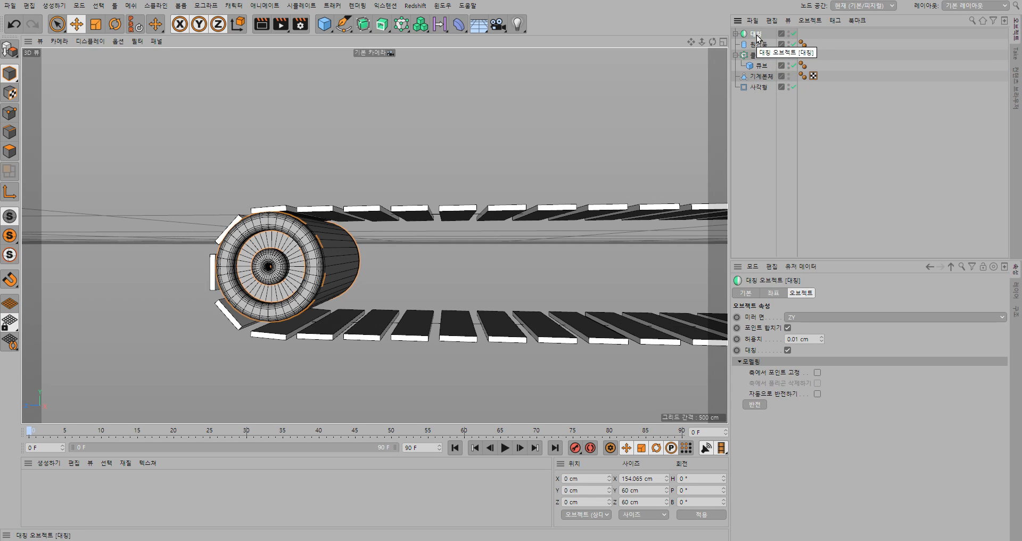
{"action": "left_click_drag", "start_coordinate": [404, 27], "coordinate": [449, 41]}
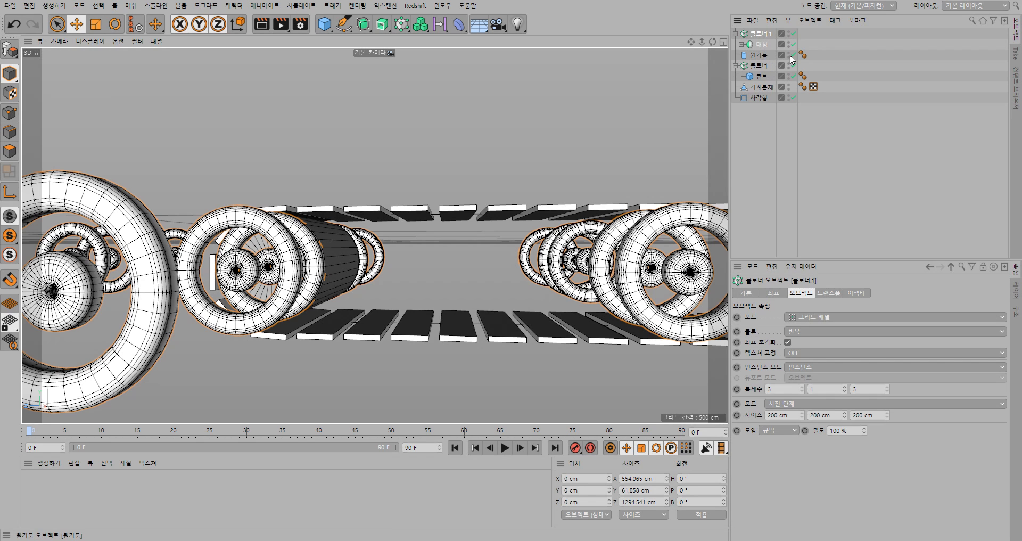
{"action": "key", "text": "ctrl+z"}
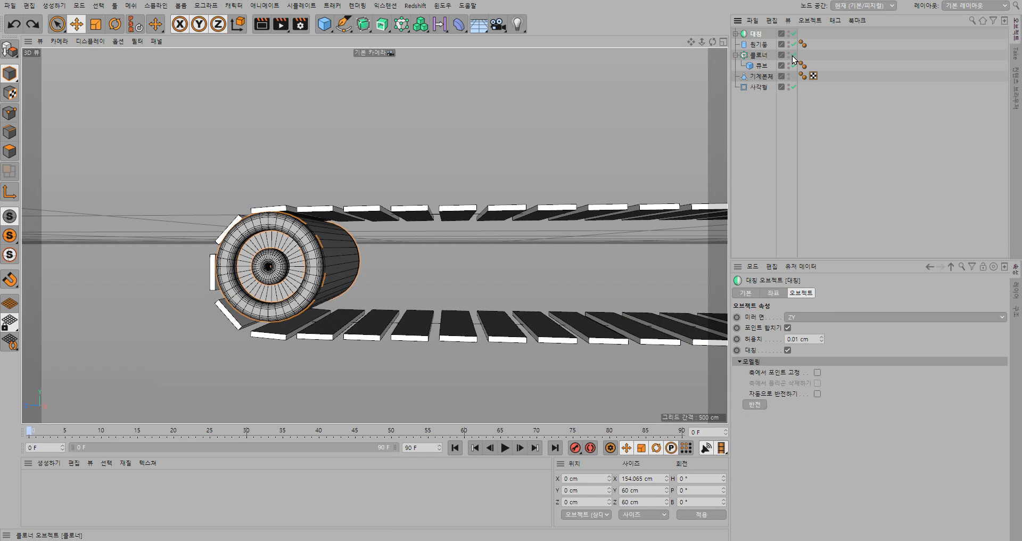
Group the roller cylinder and the Symmetry object under a null and name it 롤러
{"action": "left_click", "coordinate": [759, 44]}
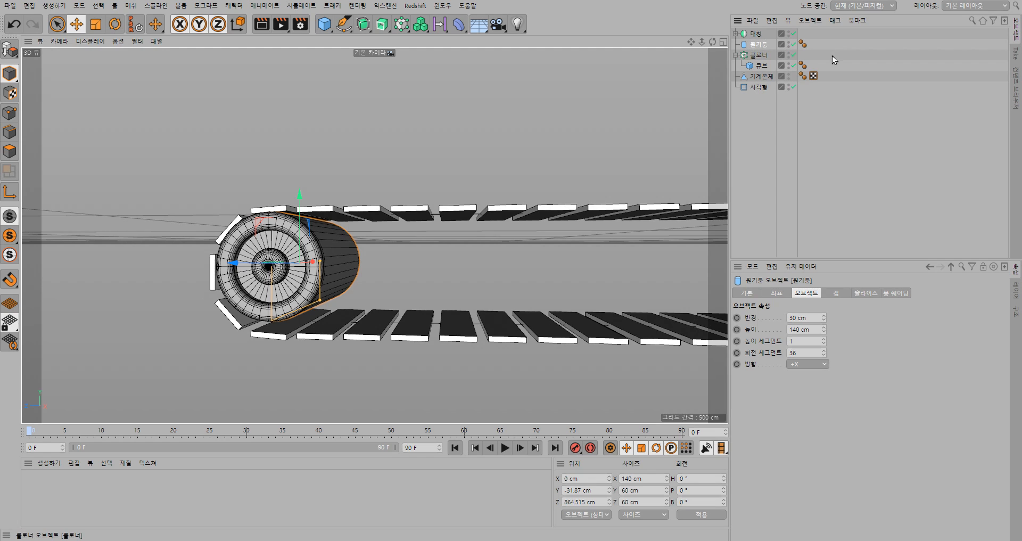
{"action": "left_click_drag", "start_coordinate": [824, 44], "coordinate": [749, 31]}
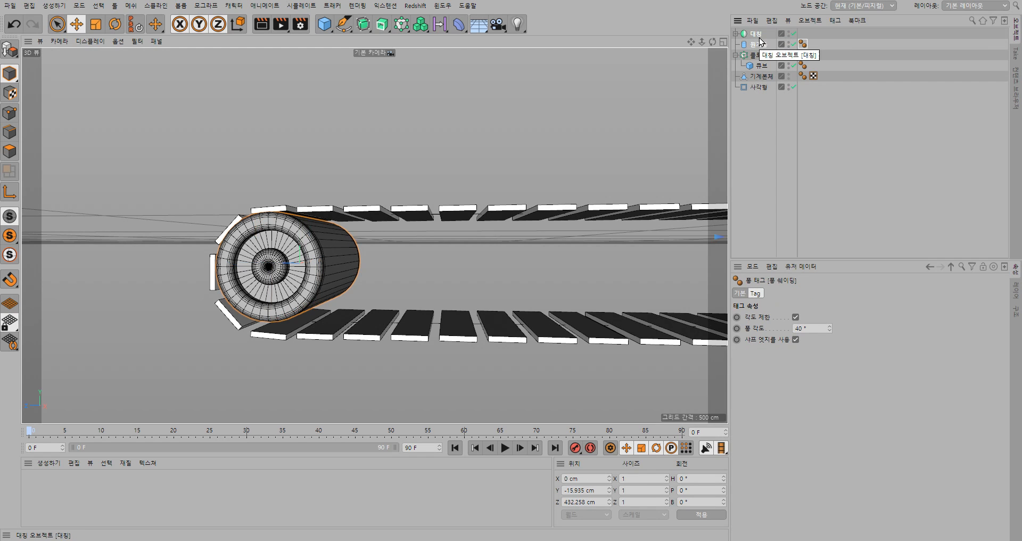
{"action": "key", "text": "alt+g"}
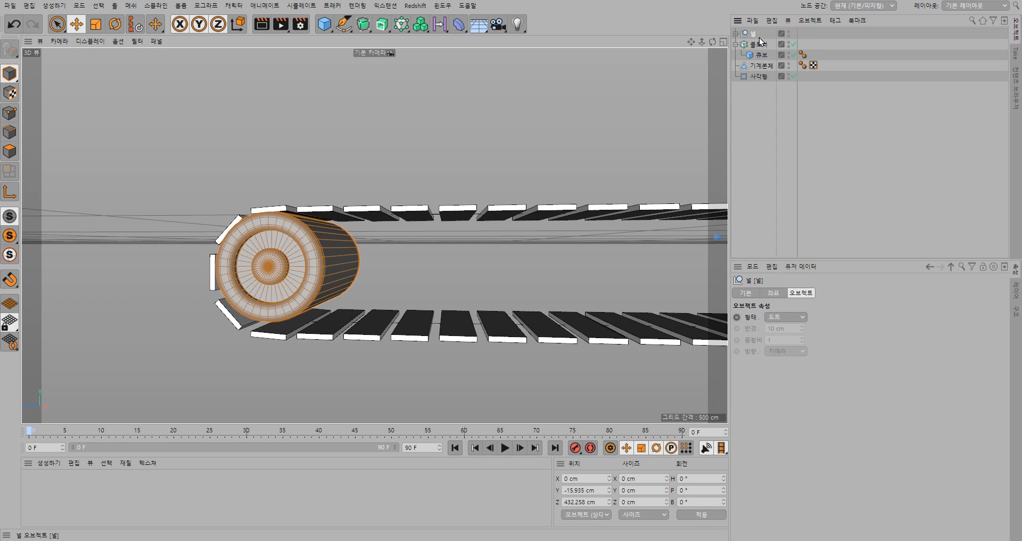
{"action": "double_click", "coordinate": [757, 33]}
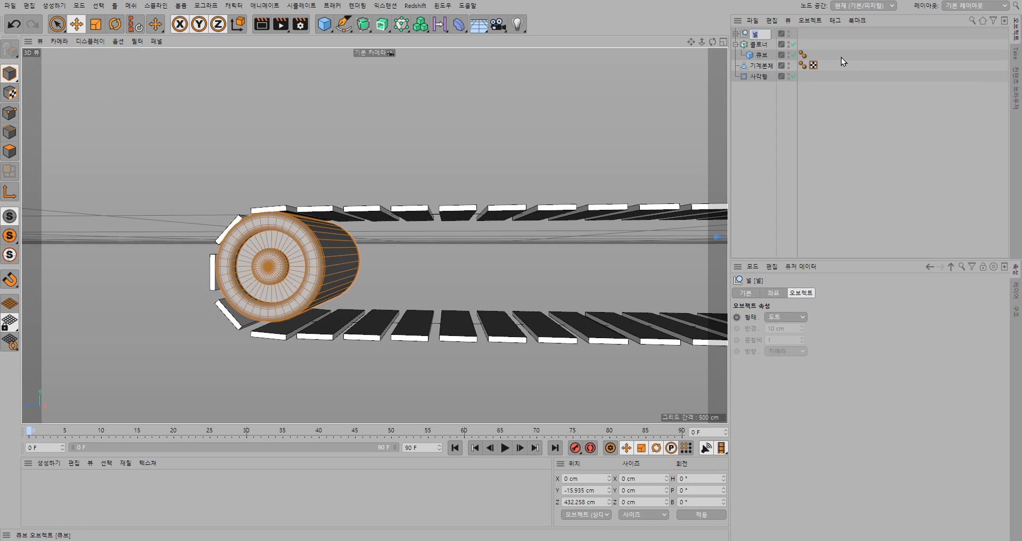
{"action": "type", "text": "로ㄹ러"}
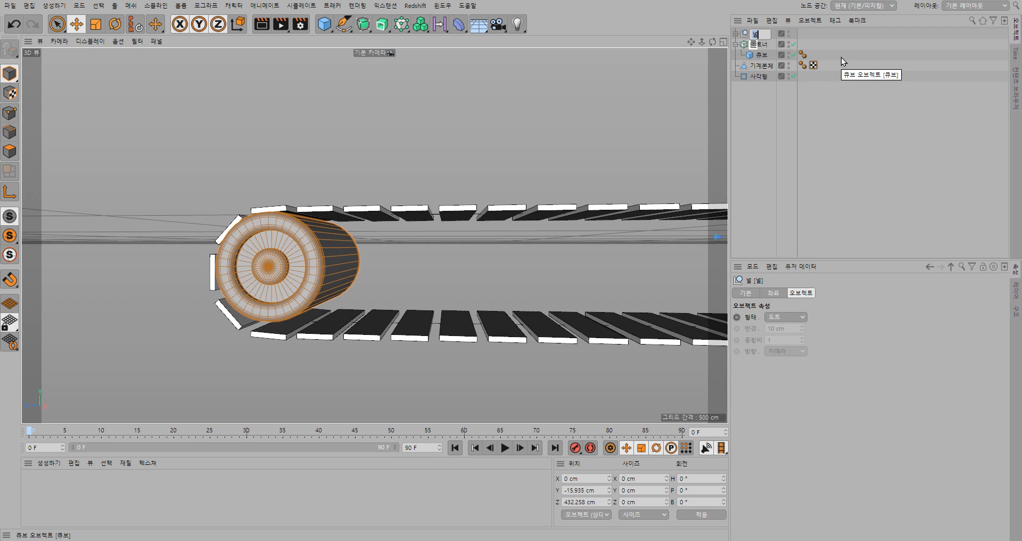
{"action": "key", "text": "Return"}
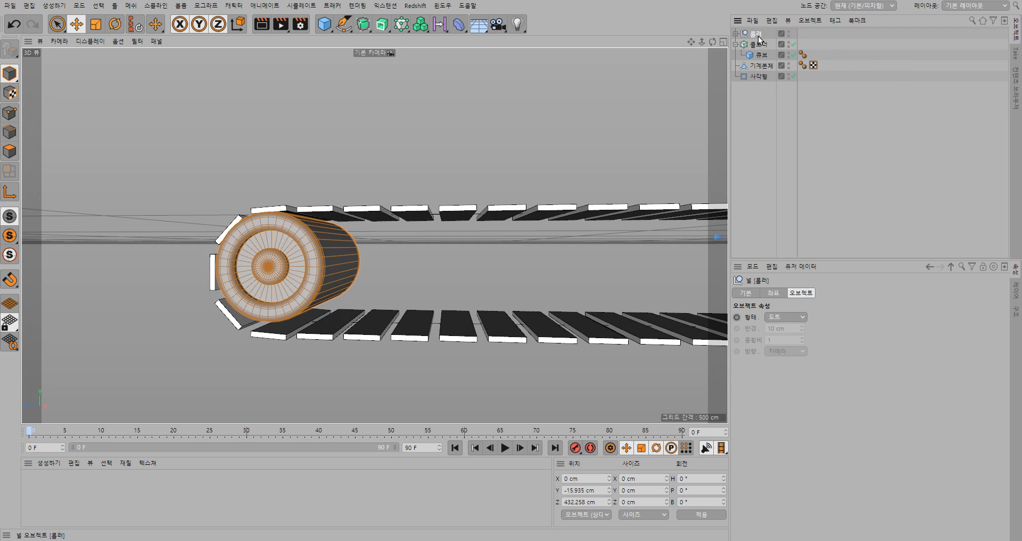
Put the 롤러 group inside a new Cloner and set its mode to linear (직선)
{"action": "left_click", "coordinate": [402, 25]}
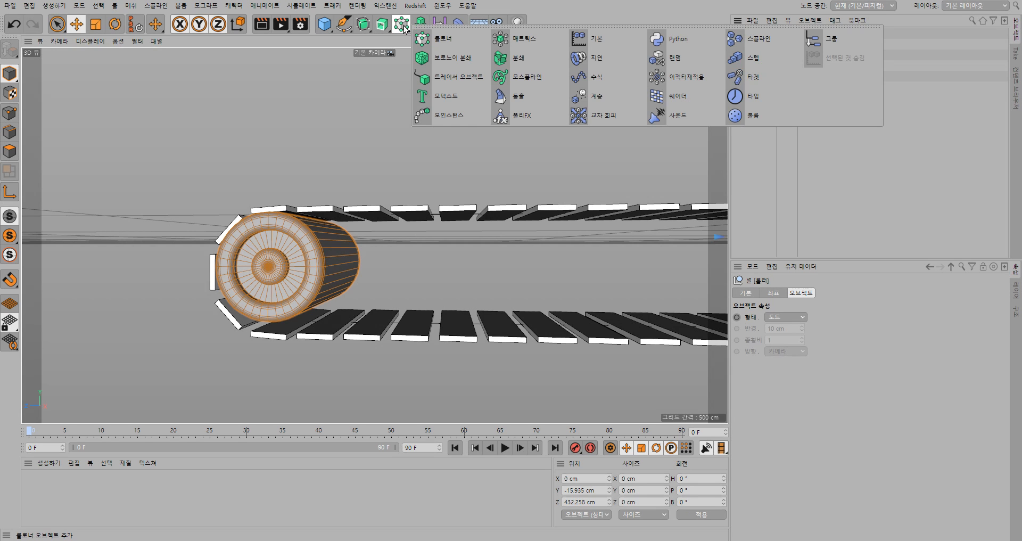
{"action": "left_click", "coordinate": [430, 40], "text": "alt"}
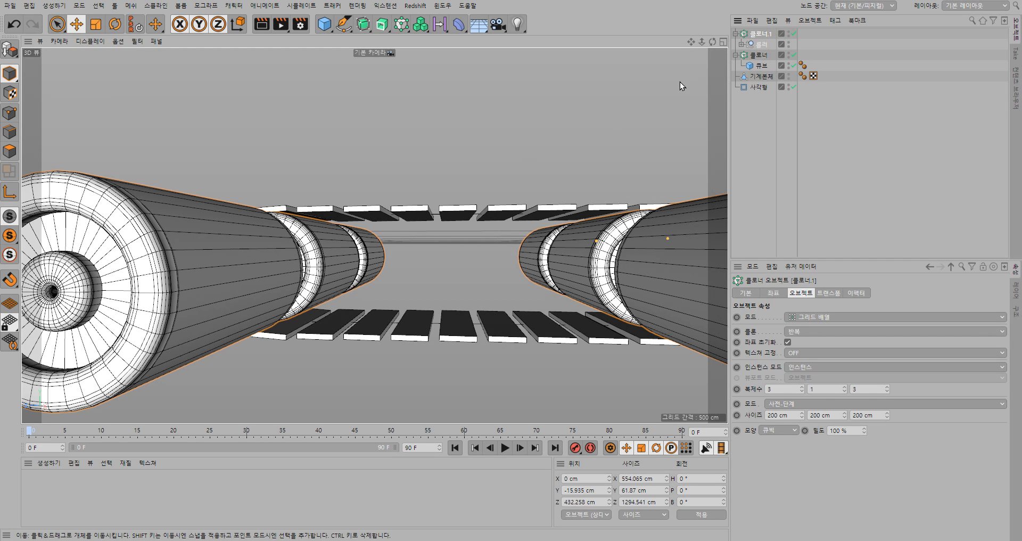
{"action": "scroll", "coordinate": [501, 217], "scroll_direction": "down", "scroll_amount": 8}
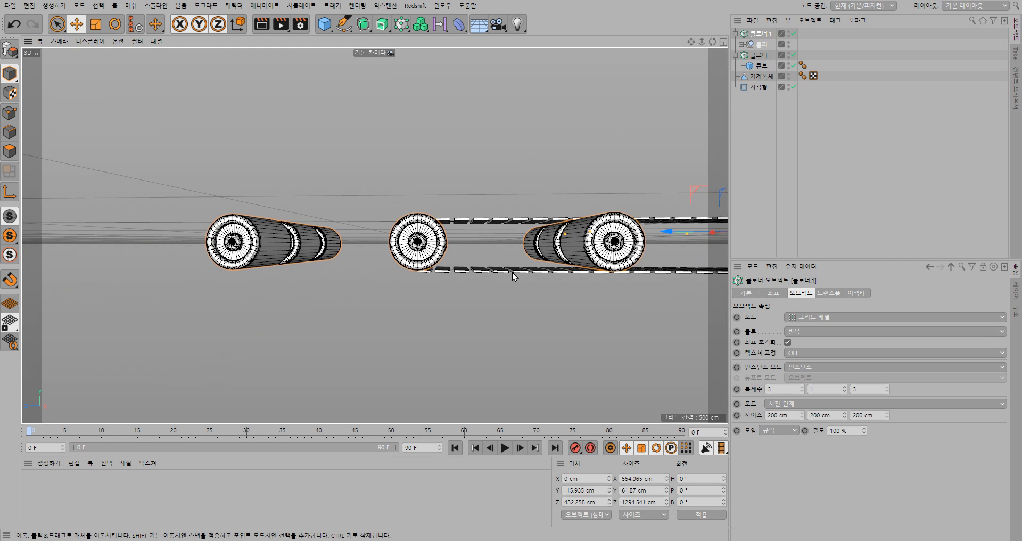
{"action": "left_click_drag", "start_coordinate": [493, 289], "coordinate": [547, 330], "text": "alt"}
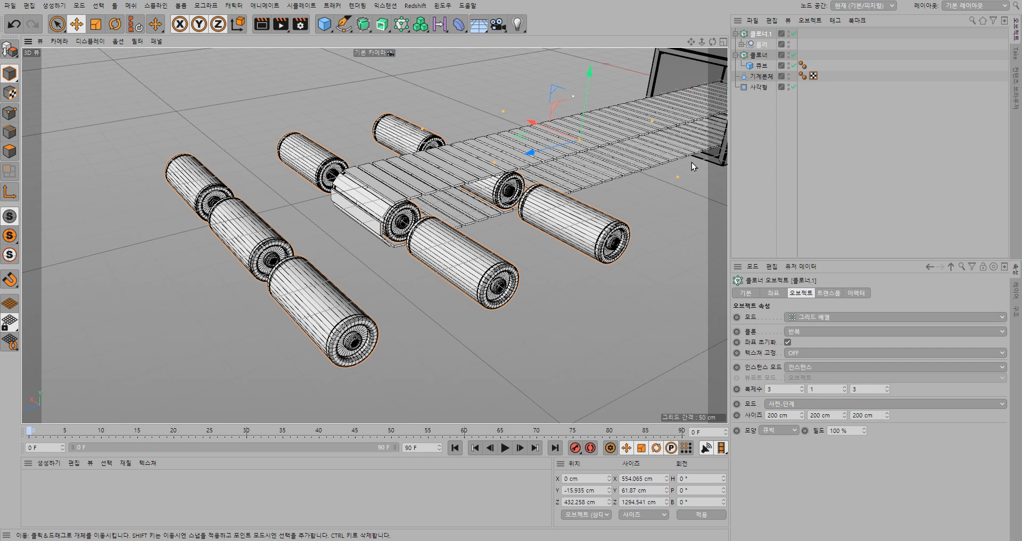
{"action": "left_click", "coordinate": [829, 318]}
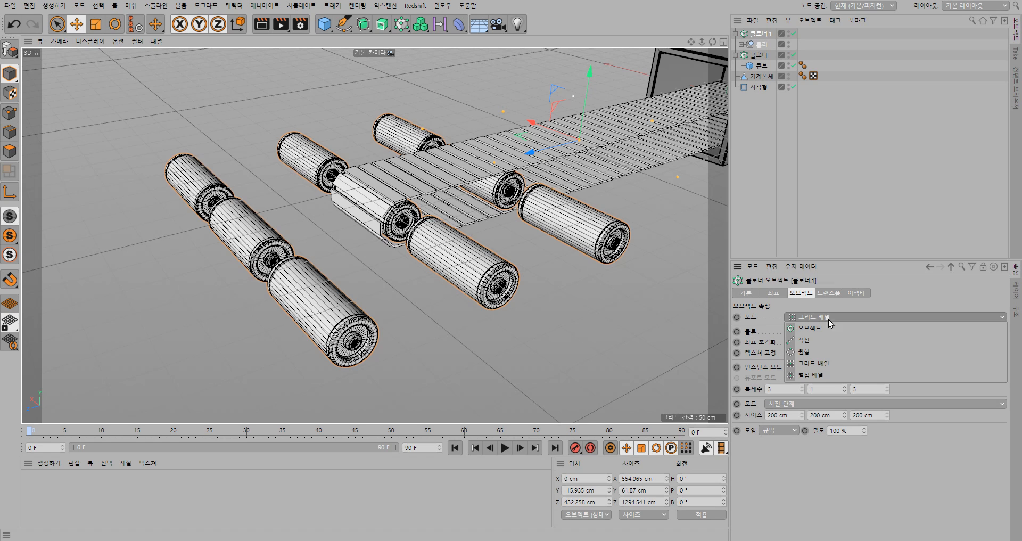
{"action": "left_click", "coordinate": [820, 341]}
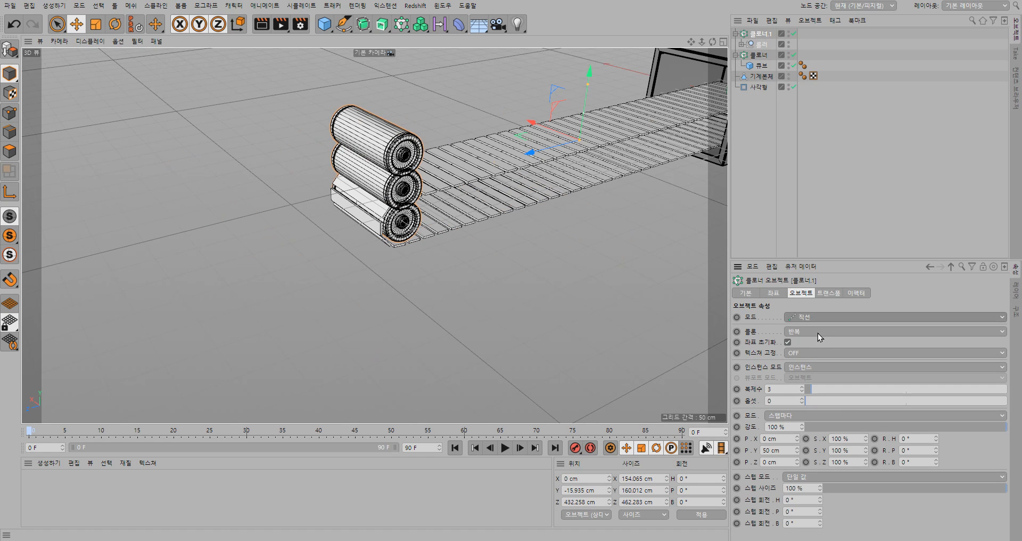
Set the roller cloner's per-step Y position to 0 and its X position to 150 cm
{"action": "left_click", "coordinate": [787, 450]}
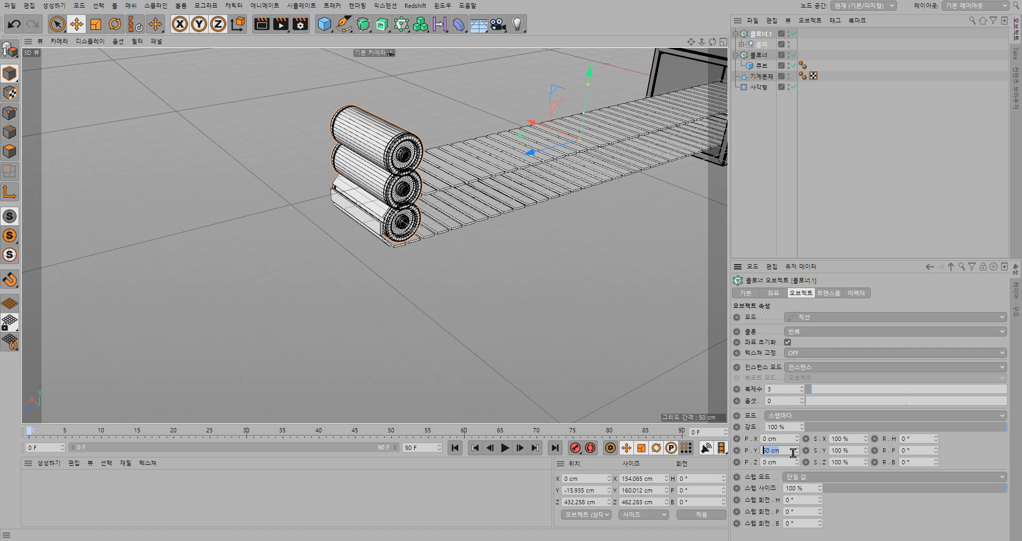
{"action": "type", "text": "0"}
{"action": "left_click", "coordinate": [779, 438]}
{"action": "type", "text": "150"}
{"action": "key", "text": "Return"}
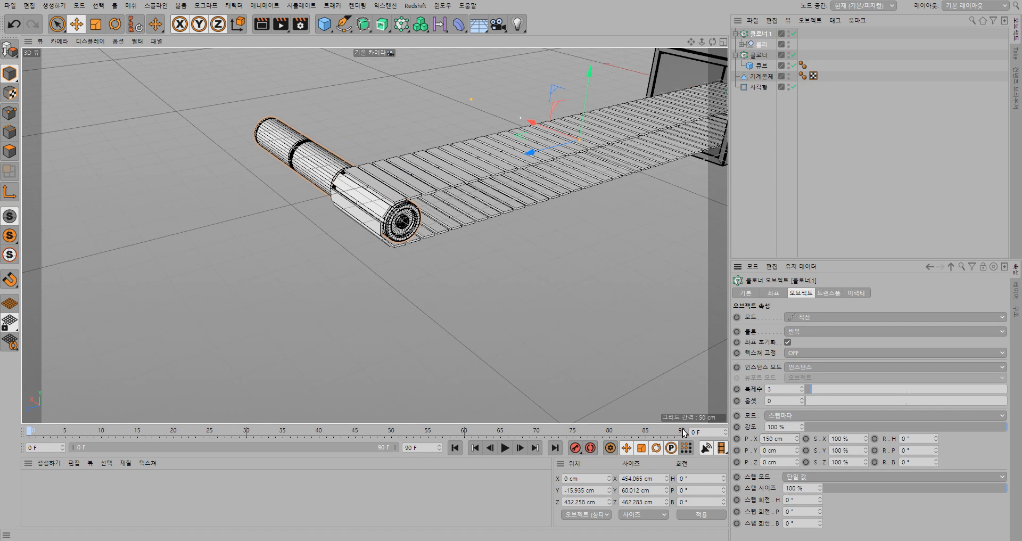
Set the roller cloner's per-step X position to 0 and its Z position to -150 cm, so the copies run along the belt
{"action": "left_click", "coordinate": [787, 438]}
{"action": "type", "text": "0"}
{"action": "left_click", "coordinate": [782, 462]}
{"action": "type", "text": "150"}
{"action": "key", "text": "Return"}
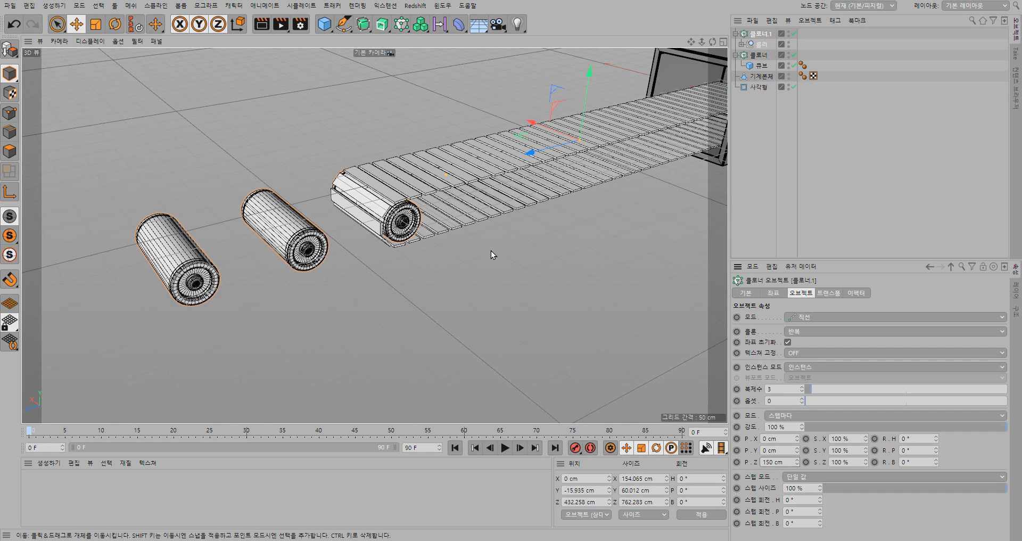
{"action": "left_click", "coordinate": [774, 462]}
{"action": "type", "text": "-"}
{"action": "key", "text": "Return"}
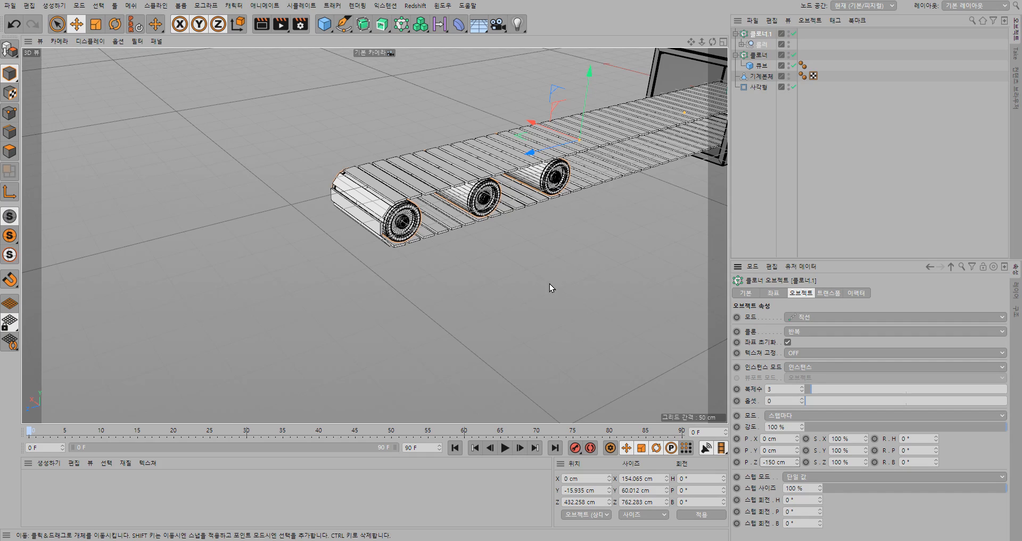
Set the roller cloner's clone count to 7
{"action": "left_click_drag", "start_coordinate": [545, 279], "coordinate": [486, 249], "text": "alt"}
{"action": "middle_click_drag", "start_coordinate": [389, 238], "coordinate": [386, 238], "text": "alt"}
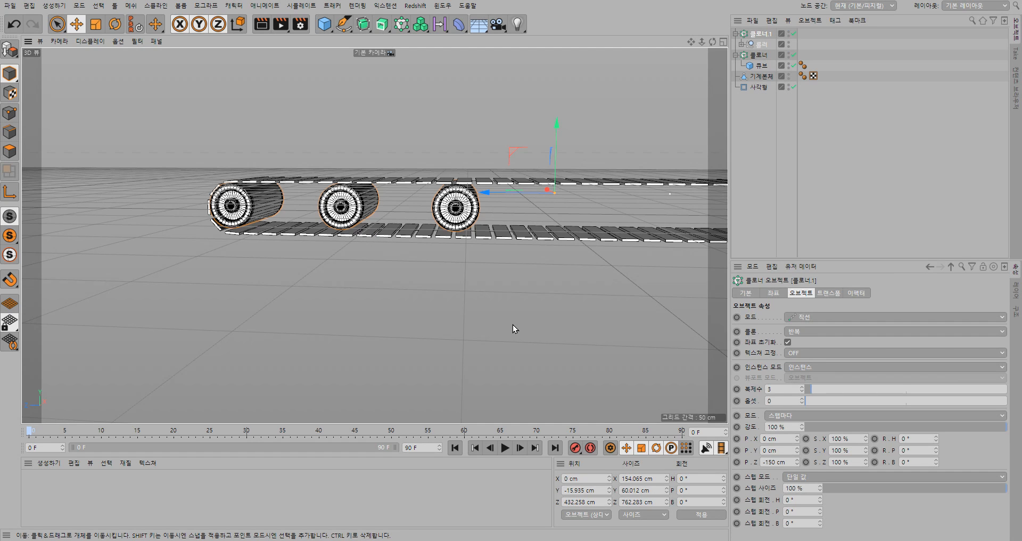
{"action": "left_click_drag", "start_coordinate": [510, 314], "coordinate": [572, 327], "text": "alt"}
{"action": "left_click_drag", "start_coordinate": [812, 389], "coordinate": [818, 390]}
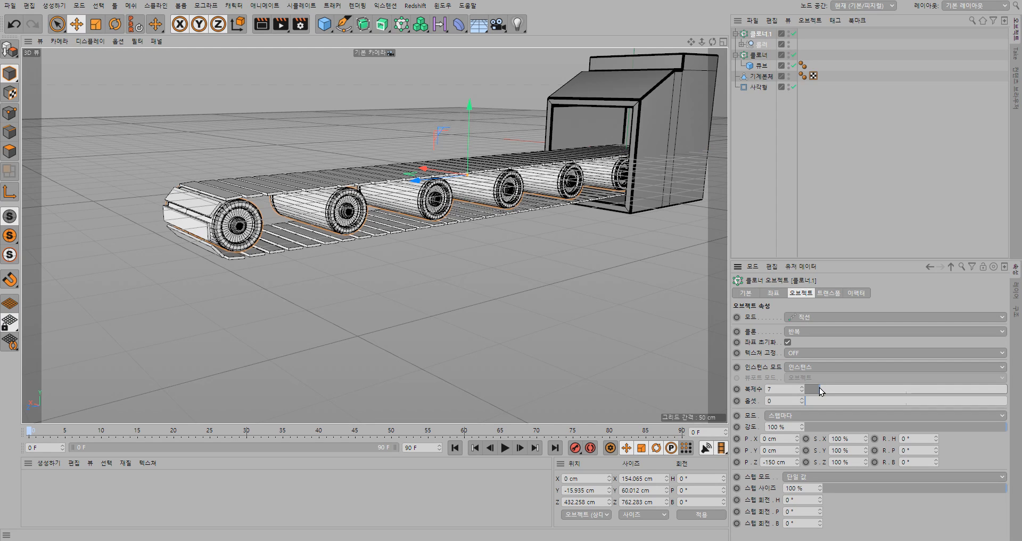
Examine the roller row's spacing along the belt and inside the machine body, in the perspective and side views
{"action": "left_click_drag", "start_coordinate": [686, 372], "coordinate": [660, 353], "text": "alt"}
{"action": "middle_click_drag", "start_coordinate": [634, 356], "coordinate": [380, 376], "text": "alt"}
{"action": "left_click_drag", "start_coordinate": [650, 330], "coordinate": [597, 334], "text": "alt"}
{"action": "middle_click_drag", "start_coordinate": [633, 339], "coordinate": [575, 313], "text": "alt"}
{"action": "left_click_drag", "start_coordinate": [388, 313], "coordinate": [418, 317], "text": "alt"}
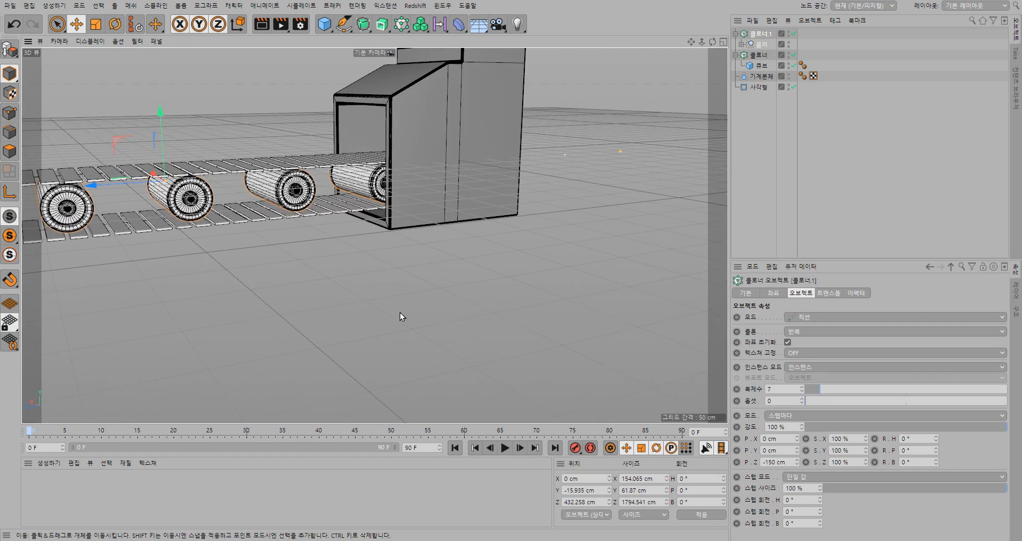
{"action": "left_click_drag", "start_coordinate": [302, 311], "coordinate": [483, 320], "text": "alt"}
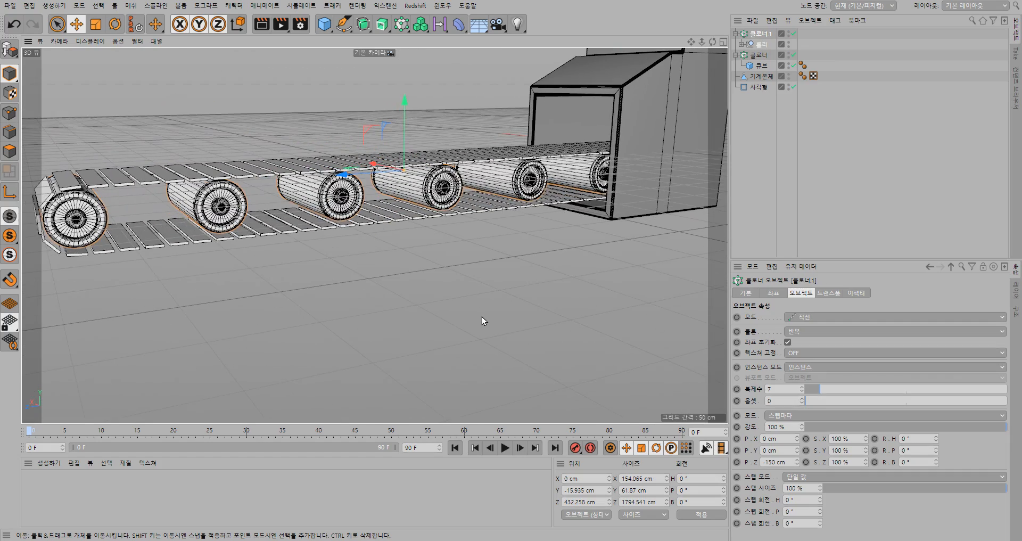
{"action": "left_click", "coordinate": [723, 42]}
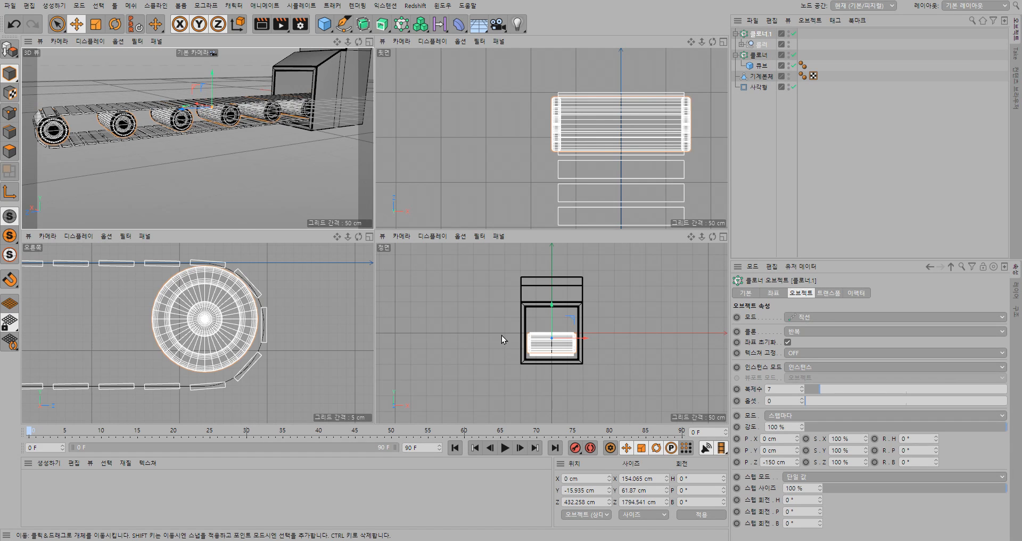
{"action": "left_click", "coordinate": [323, 354]}
{"action": "scroll", "coordinate": [314, 345], "scroll_direction": "down", "scroll_amount": 10}
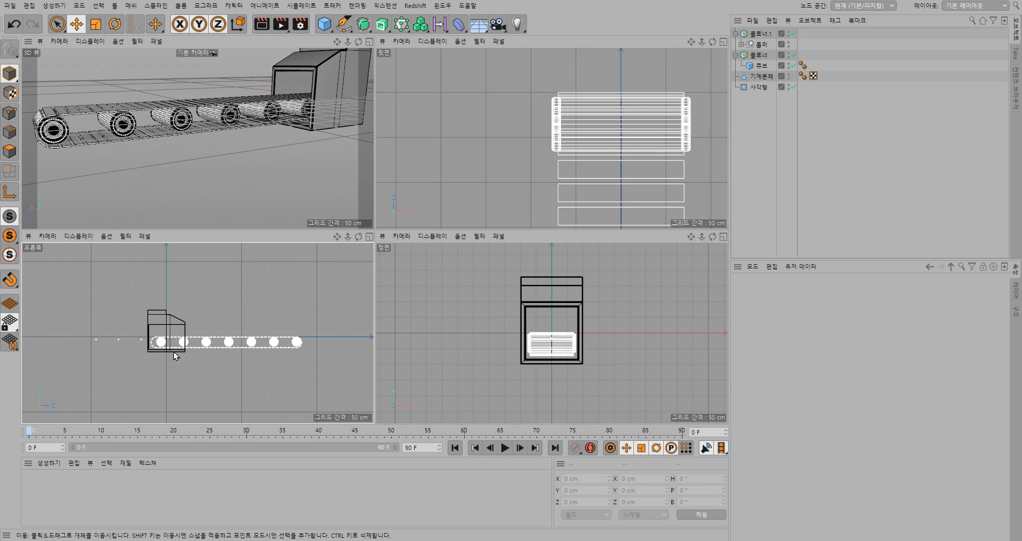
{"action": "scroll", "coordinate": [149, 353], "scroll_direction": "up", "scroll_amount": 8}
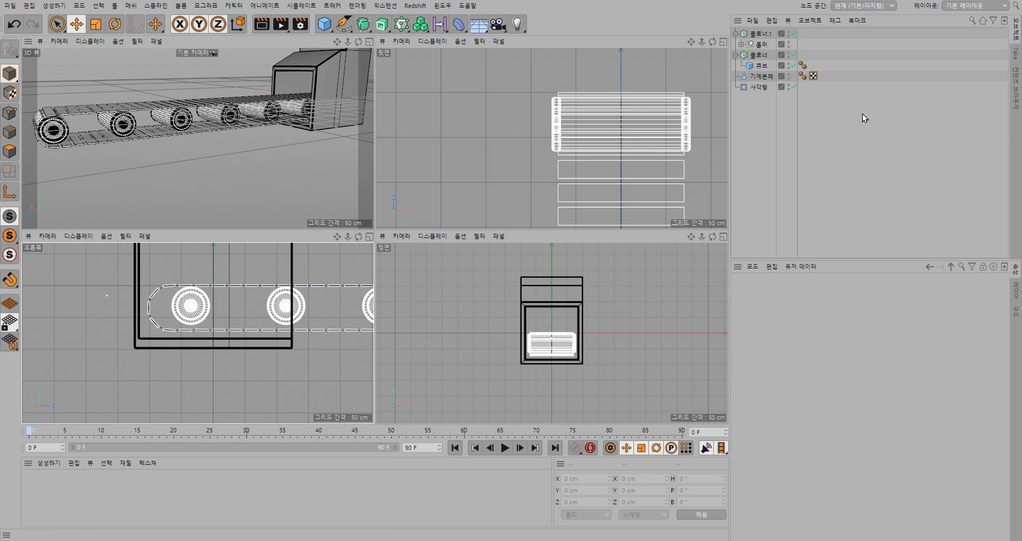
Set the roller cloner's per-step Z position to -155 cm so the last roller fits the belt's far end
{"action": "left_click", "coordinate": [763, 35]}
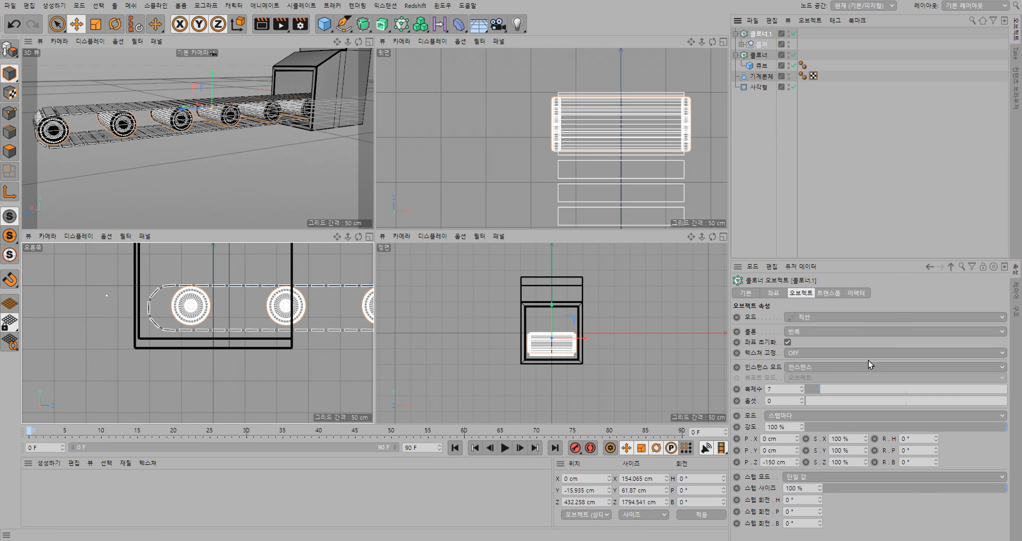
{"action": "left_click", "coordinate": [798, 464]}
{"action": "left_click", "coordinate": [797, 464]}
{"action": "left_click", "coordinate": [797, 464]}
{"action": "left_click", "coordinate": [797, 464]}
{"action": "left_click", "coordinate": [797, 464]}
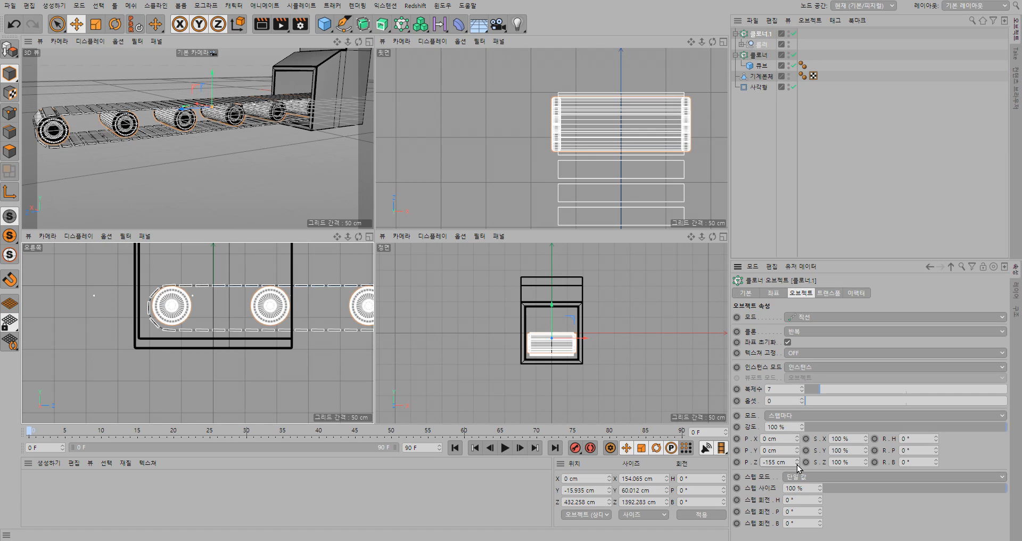
{"action": "left_click", "coordinate": [797, 464]}
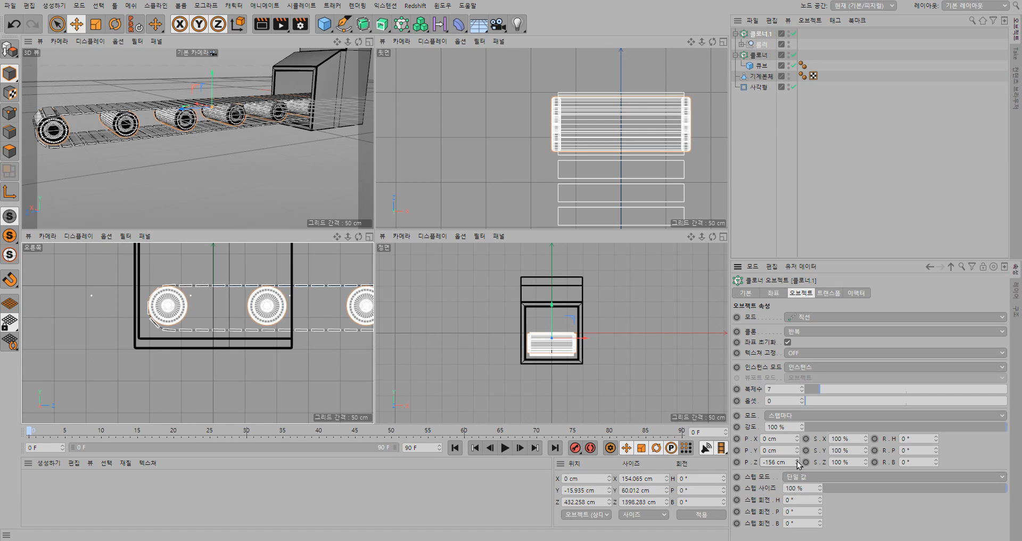
{"action": "left_click", "coordinate": [797, 461]}
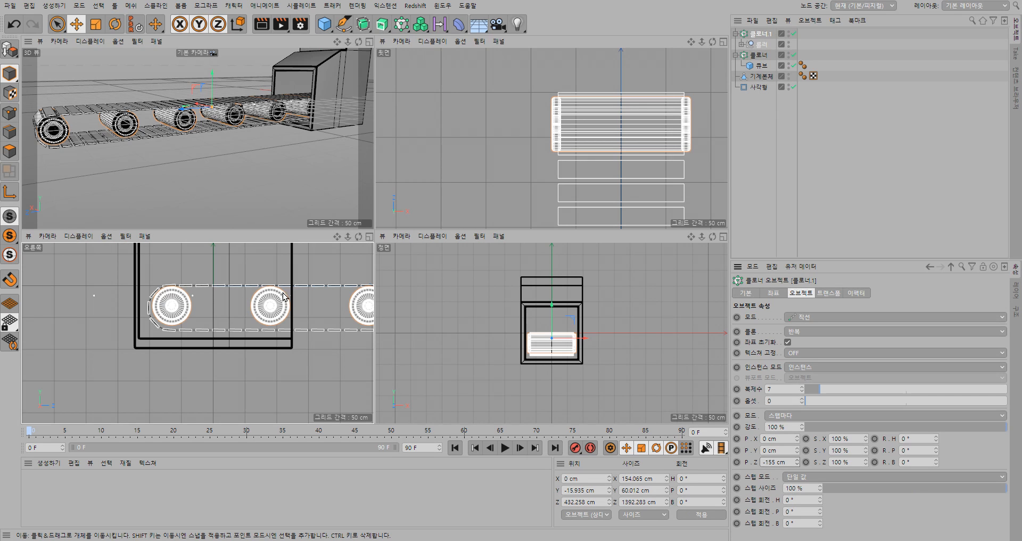
Move the rectangle spline above the cloners, group it with both cloners under a null and name the null 레일
{"action": "left_click", "coordinate": [758, 91]}
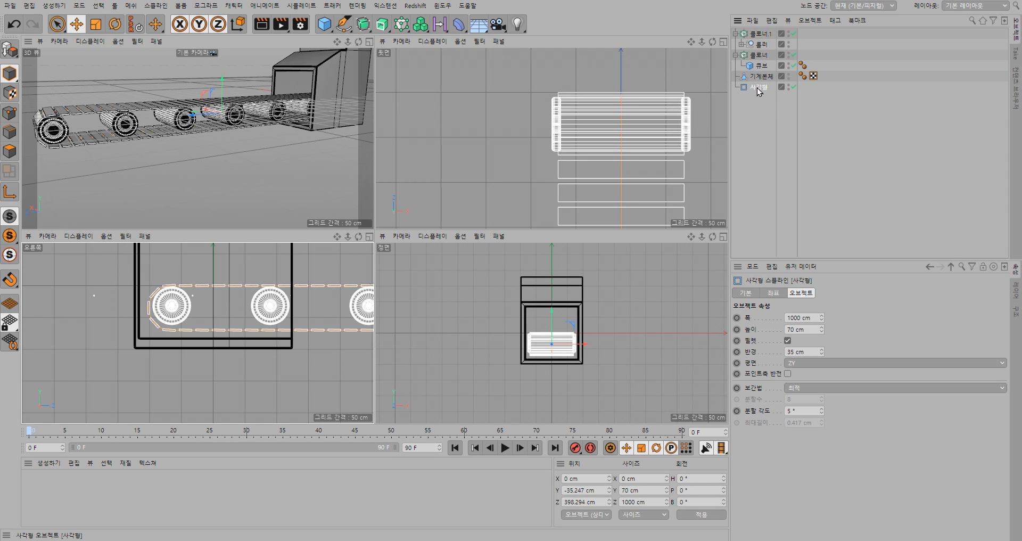
{"action": "left_click_drag", "start_coordinate": [758, 90], "coordinate": [761, 31]}
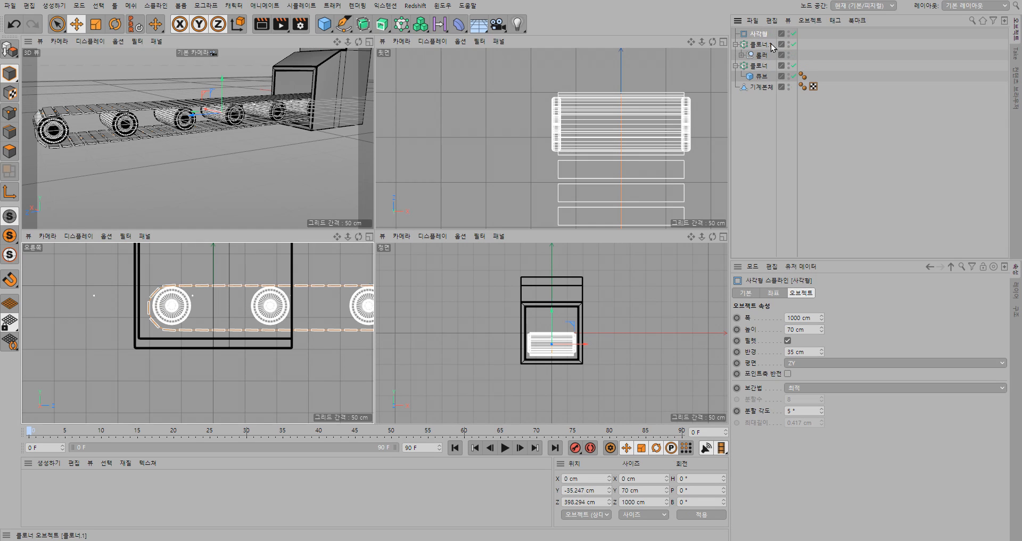
{"action": "left_click_drag", "start_coordinate": [826, 76], "coordinate": [745, 28]}
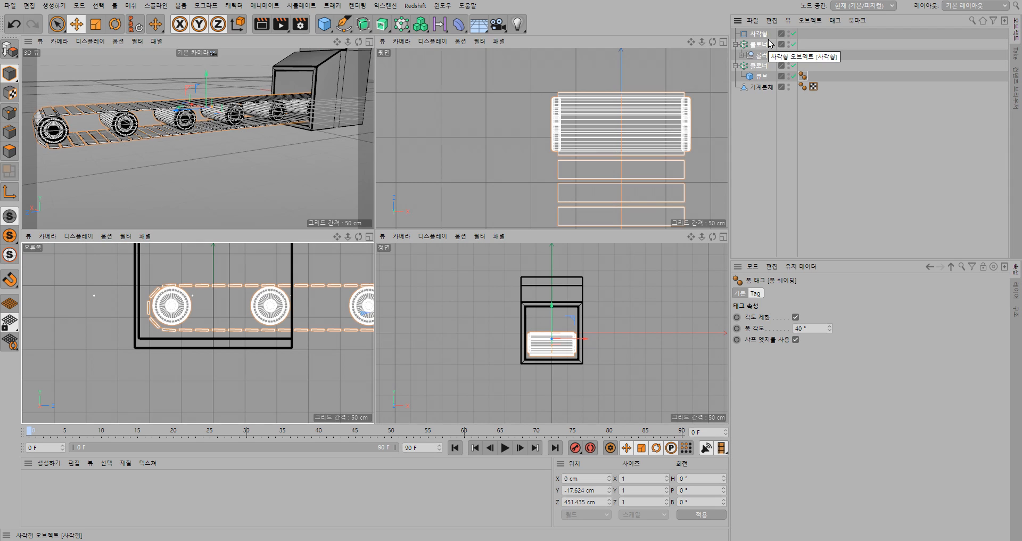
{"action": "key", "text": "alt+g"}
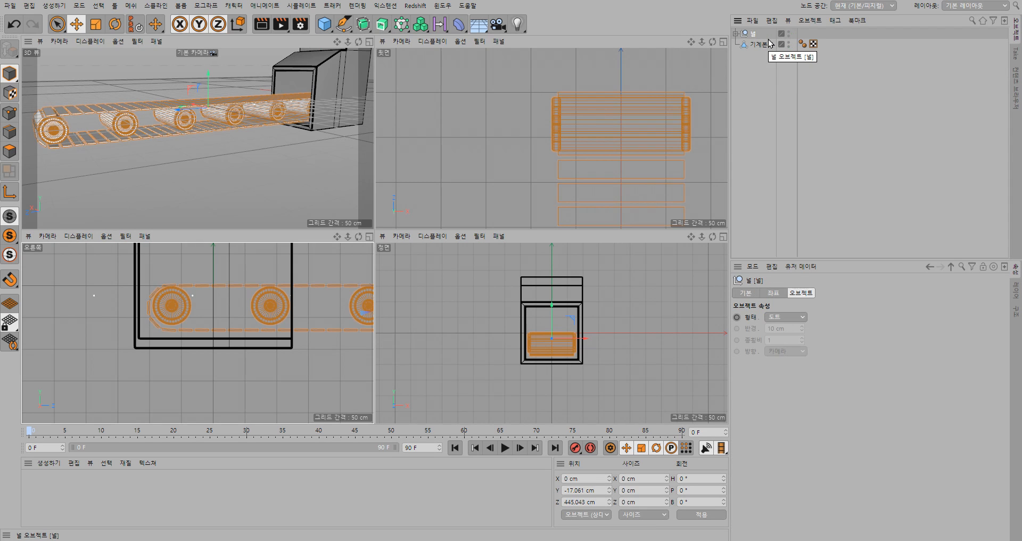
{"action": "double_click", "coordinate": [753, 33]}
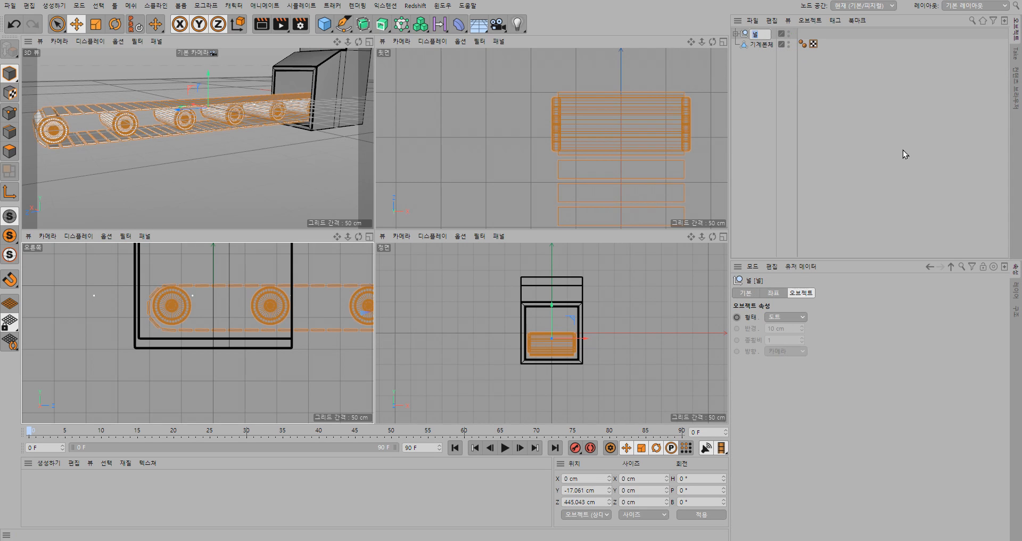
{"action": "type", "text": "레일"}
{"action": "key", "text": "Return"}
{"action": "left_click", "coordinate": [896, 155]}
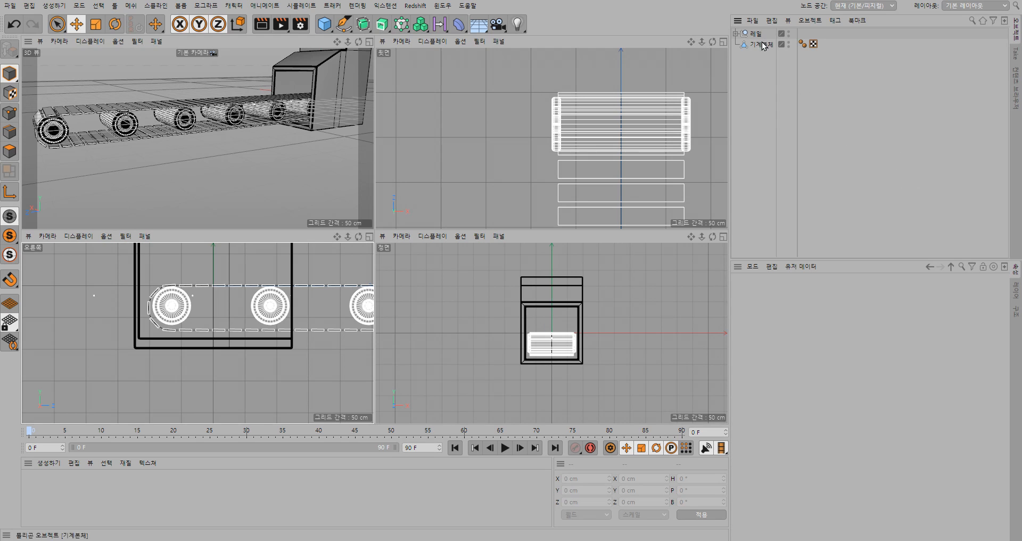
Review the 레일 group's contents and the 기계본체 object in the hierarchy, and restore the single perspective view
{"action": "left_click", "coordinate": [736, 33]}
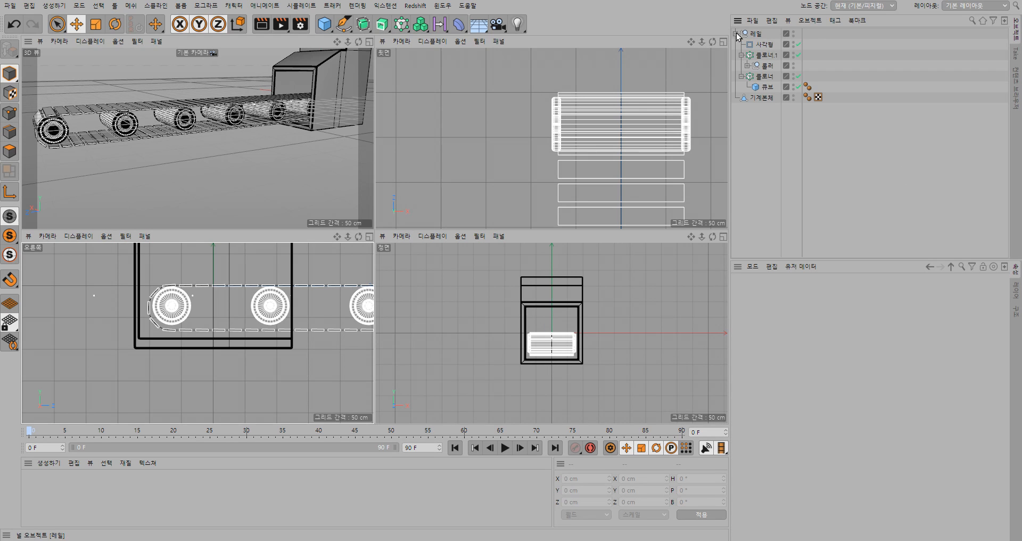
{"action": "left_click", "coordinate": [735, 33]}
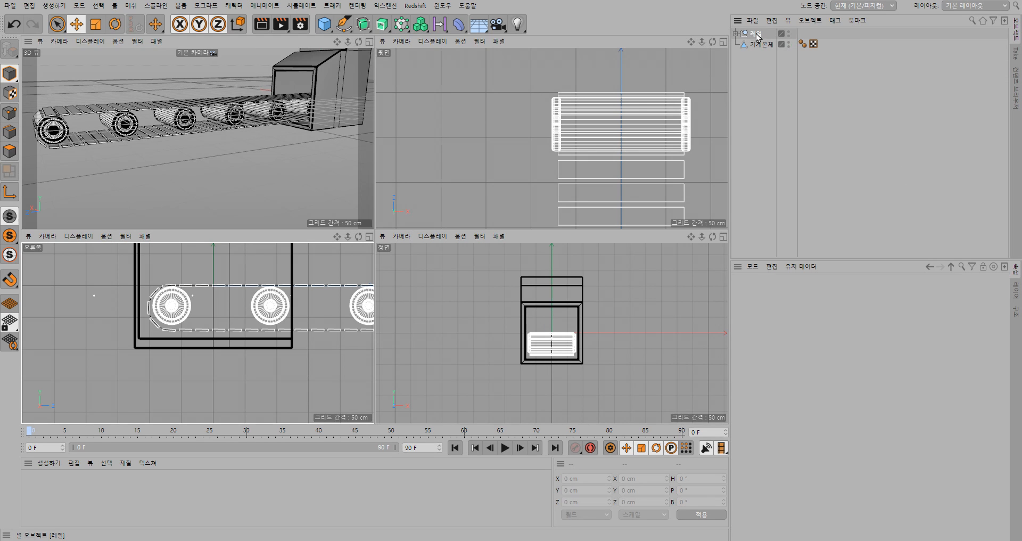
{"action": "left_click", "coordinate": [756, 34]}
{"action": "left_click", "coordinate": [762, 45]}
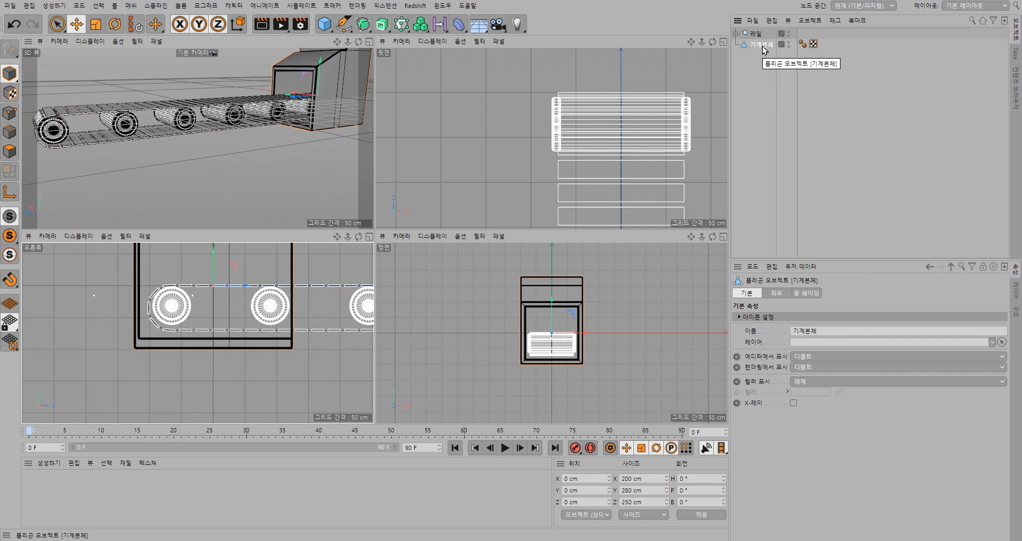
{"action": "left_click", "coordinate": [756, 34]}
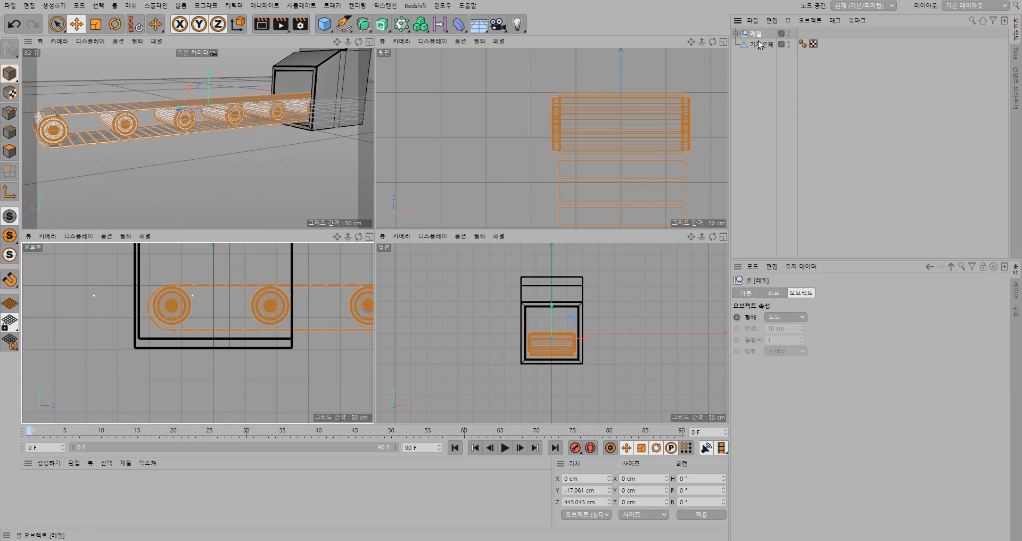
{"action": "left_click", "coordinate": [762, 47]}
{"action": "left_click", "coordinate": [756, 33]}
{"action": "left_click", "coordinate": [761, 46]}
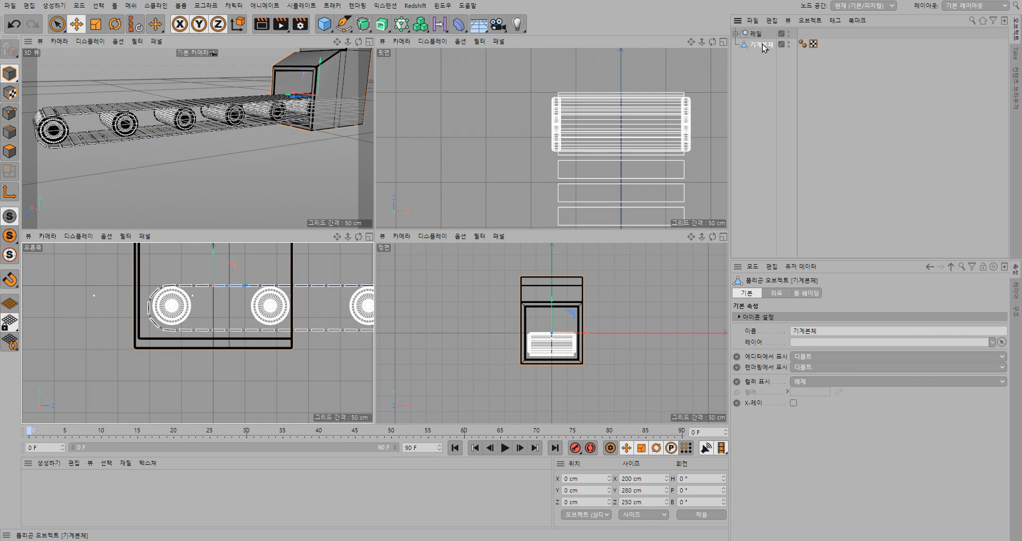
{"action": "right_click", "coordinate": [763, 46]}
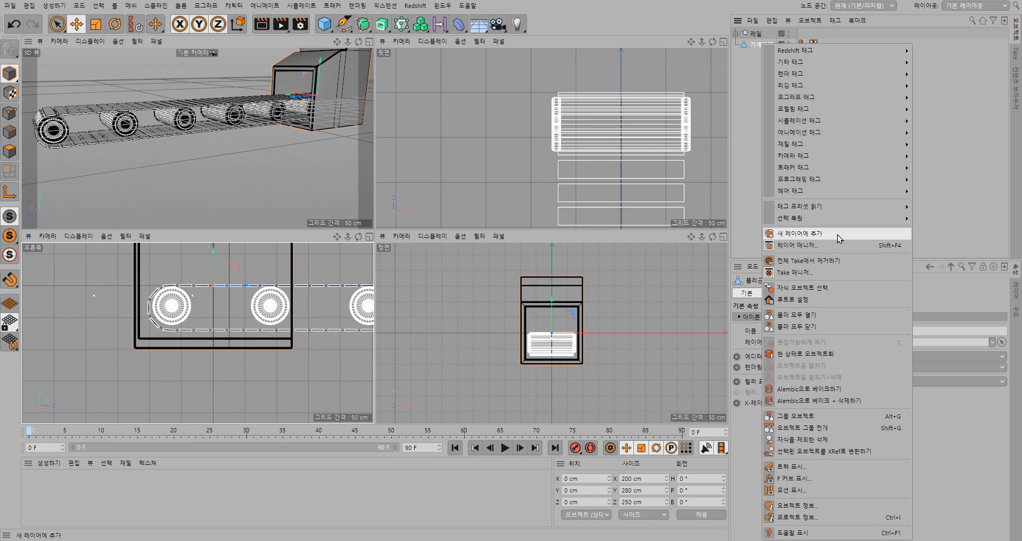
{"action": "left_click", "coordinate": [751, 158]}
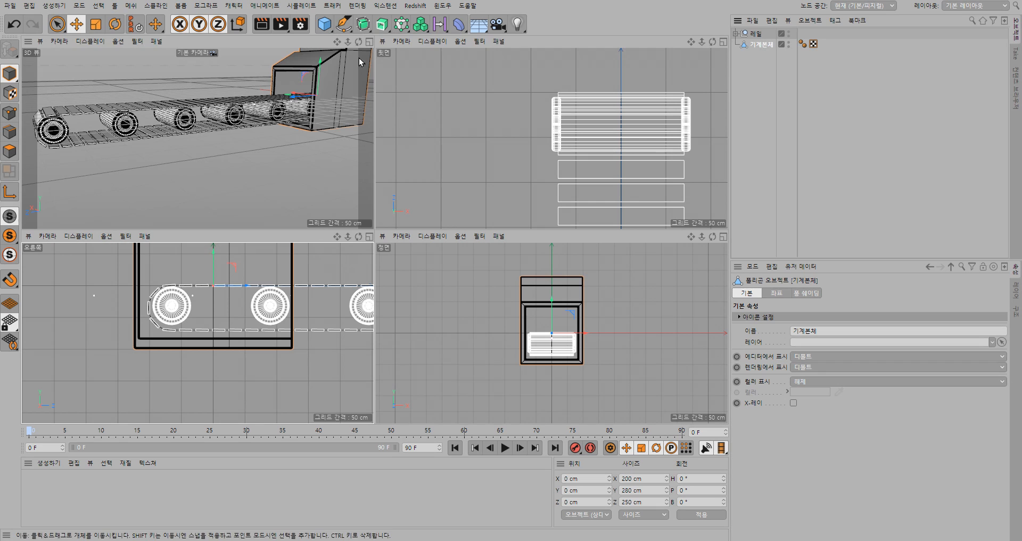
{"action": "left_click", "coordinate": [369, 41]}
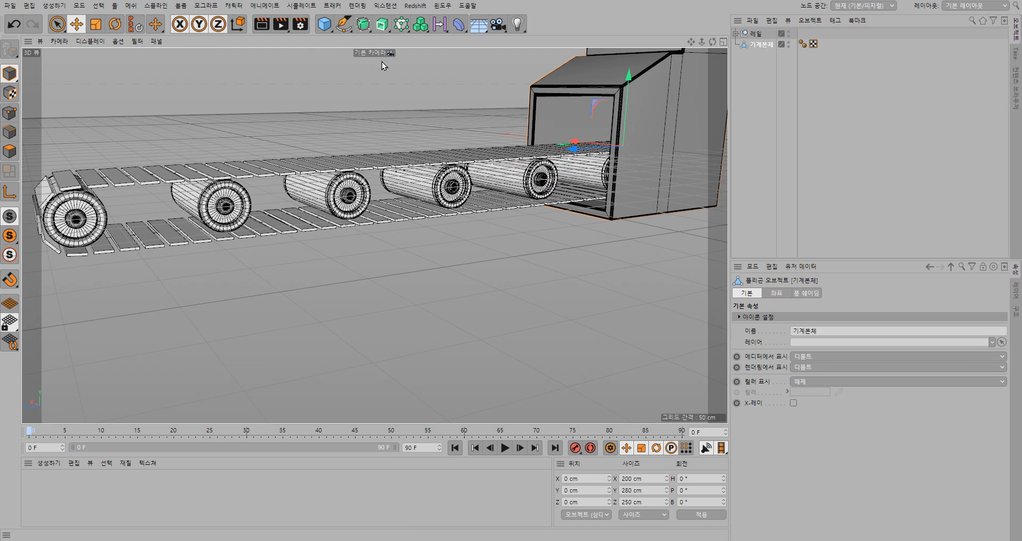
Set the roller cloner's clone count to 1
{"action": "left_click", "coordinate": [525, 247]}
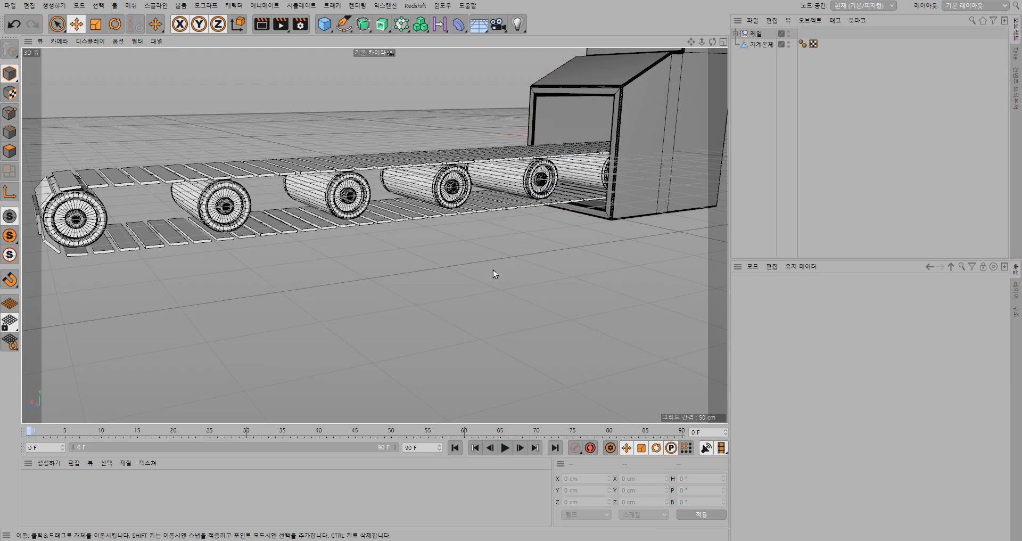
{"action": "left_click_drag", "start_coordinate": [476, 281], "coordinate": [529, 280], "text": "alt"}
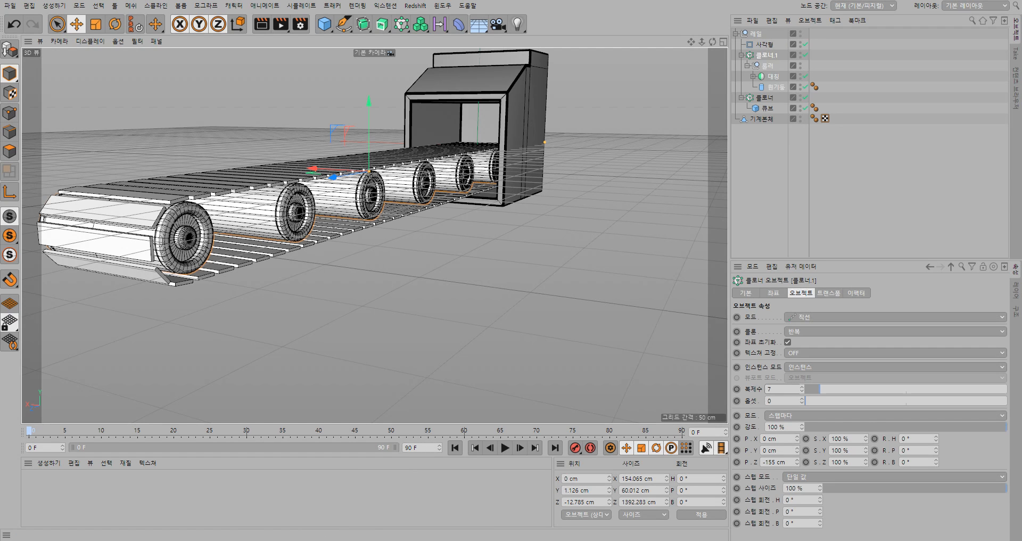
{"action": "key", "text": "alt+Tab"}
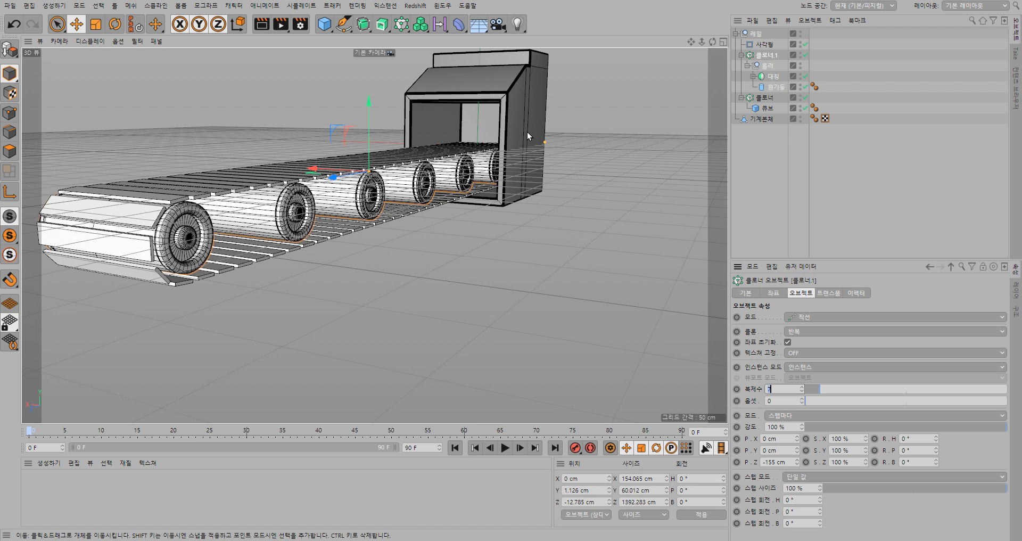
{"action": "type", "text": "1"}
Examine the machine body's opening, stepped roof and side face from several angles in the perspective view
{"action": "mouse_move", "coordinate": [553, 145]}
{"action": "middle_mouse_down", "text": "alt"}
{"action": "mouse_move", "coordinate": [525, 203]}
{"action": "mouse_move", "coordinate": [510, 299]}
{"action": "middle_mouse_up", "text": "alt"}
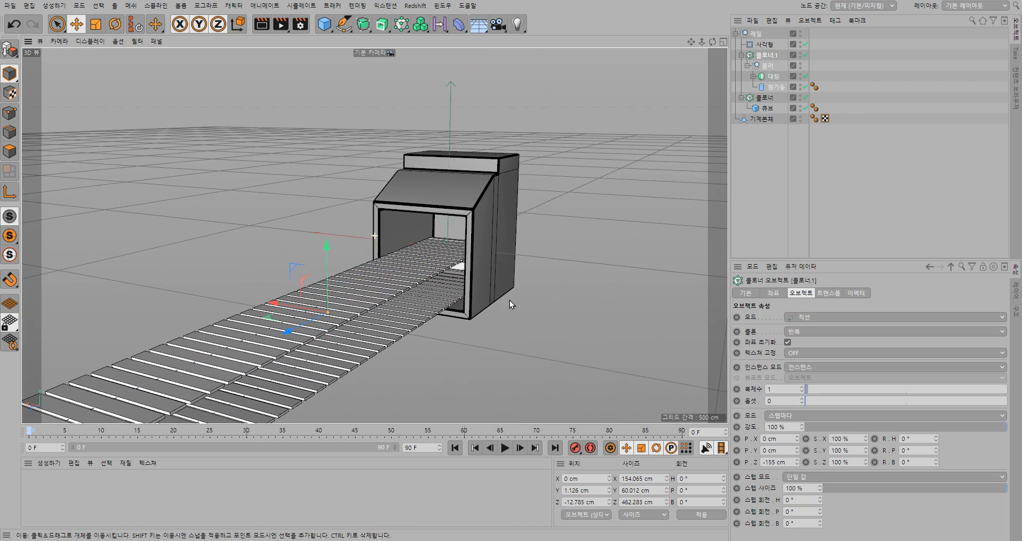
{"action": "scroll", "coordinate": [484, 205], "scroll_direction": "down", "scroll_amount": 3}
{"action": "scroll", "coordinate": [445, 201], "scroll_direction": "up", "scroll_amount": 10}
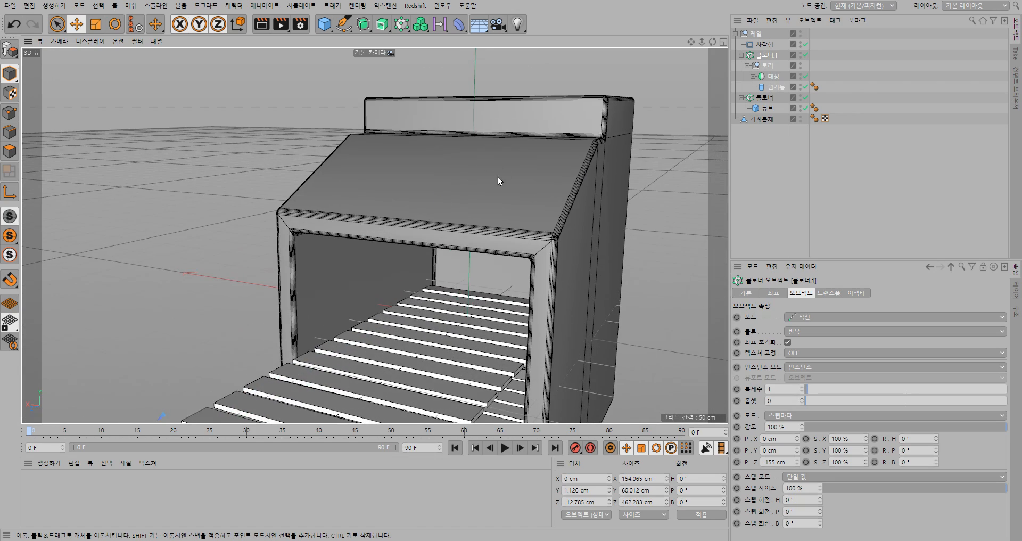
{"action": "left_click_drag", "start_coordinate": [498, 176], "coordinate": [500, 218], "text": "alt"}
{"action": "left_click_drag", "start_coordinate": [540, 157], "coordinate": [423, 129], "text": "alt"}
{"action": "mouse_move", "coordinate": [692, 178]}
{"action": "left_mouse_down", "text": "alt"}
{"action": "mouse_move", "coordinate": [638, 171]}
{"action": "mouse_move", "coordinate": [509, 184]}
{"action": "left_mouse_up", "text": "alt"}
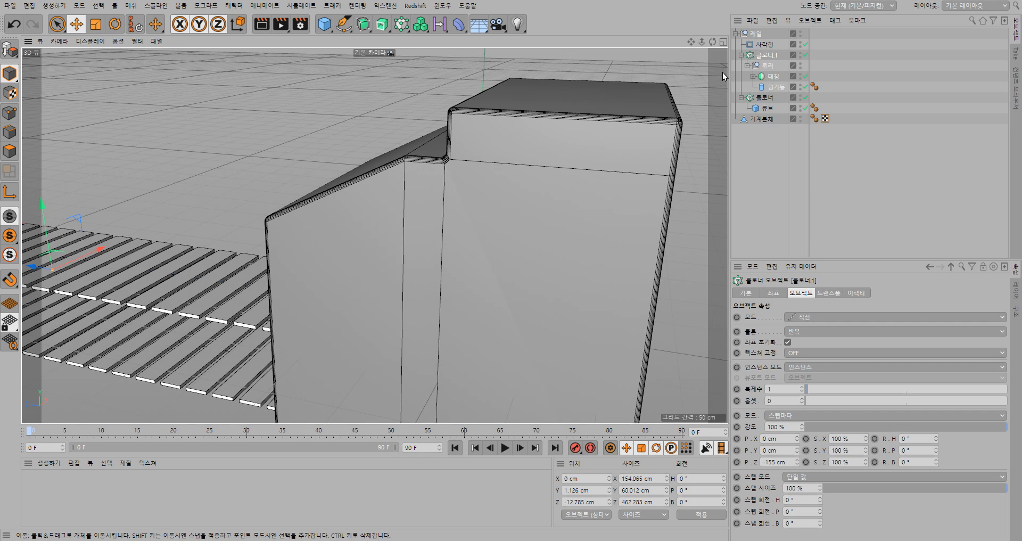
Show all four views and frame the machine body's roof in the side, front and top views
{"action": "left_click", "coordinate": [724, 42]}
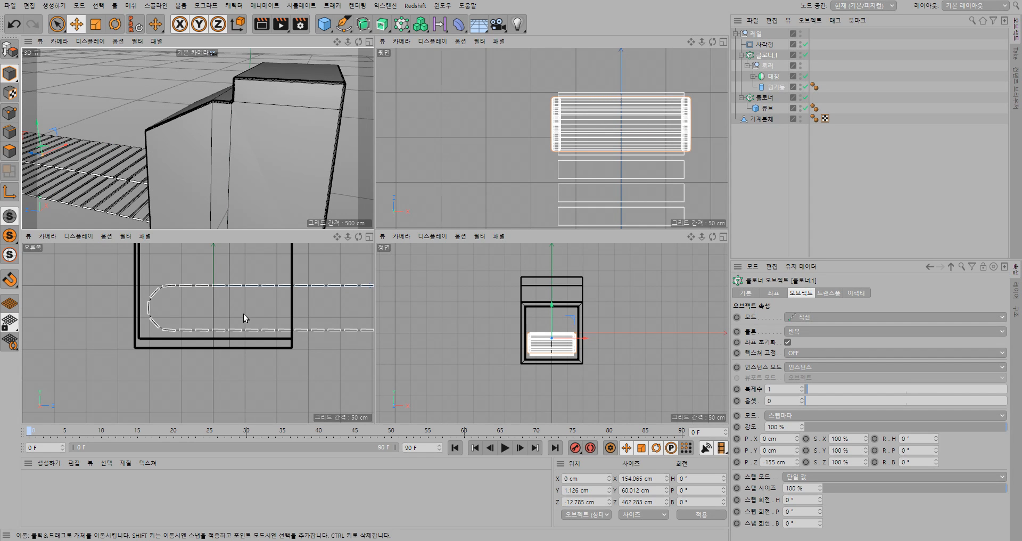
{"action": "scroll", "coordinate": [243, 270], "scroll_direction": "down", "scroll_amount": 2}
{"action": "middle_click_drag", "start_coordinate": [243, 273], "coordinate": [241, 341], "text": "alt"}
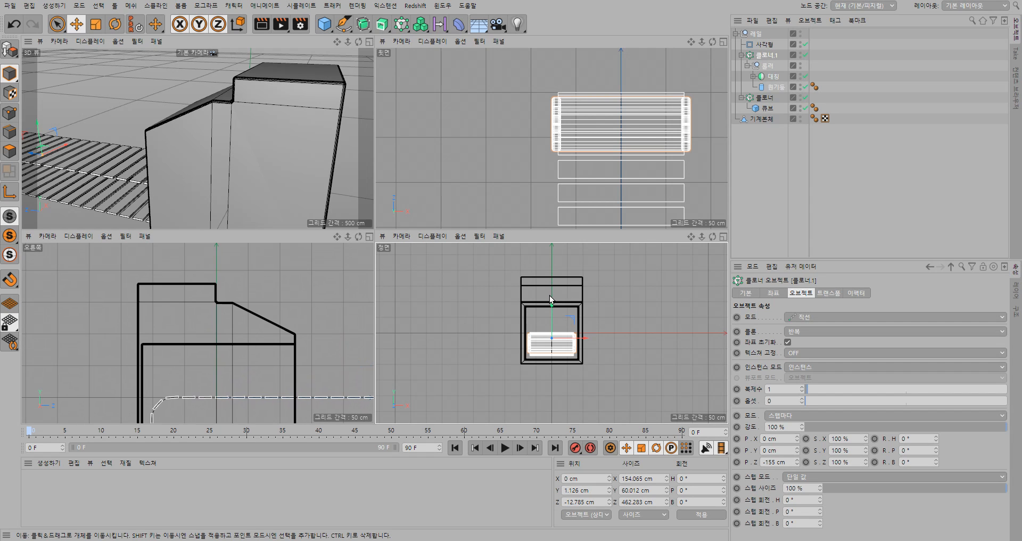
{"action": "scroll", "coordinate": [549, 295], "scroll_direction": "up", "scroll_amount": 8}
{"action": "middle_click_drag", "start_coordinate": [568, 329], "coordinate": [570, 348]}
{"action": "scroll", "coordinate": [631, 165], "scroll_direction": "up", "scroll_amount": 3}
{"action": "scroll", "coordinate": [650, 165], "scroll_direction": "down", "scroll_amount": 8}
{"action": "middle_click_drag", "start_coordinate": [655, 187], "coordinate": [607, 94], "text": "alt"}
{"action": "middle_click_drag", "start_coordinate": [610, 180], "coordinate": [586, 89], "text": "alt"}
{"action": "middle_click_drag", "start_coordinate": [594, 155], "coordinate": [586, 156], "text": "alt"}
{"action": "scroll", "coordinate": [586, 156], "scroll_direction": "up", "scroll_amount": 5}
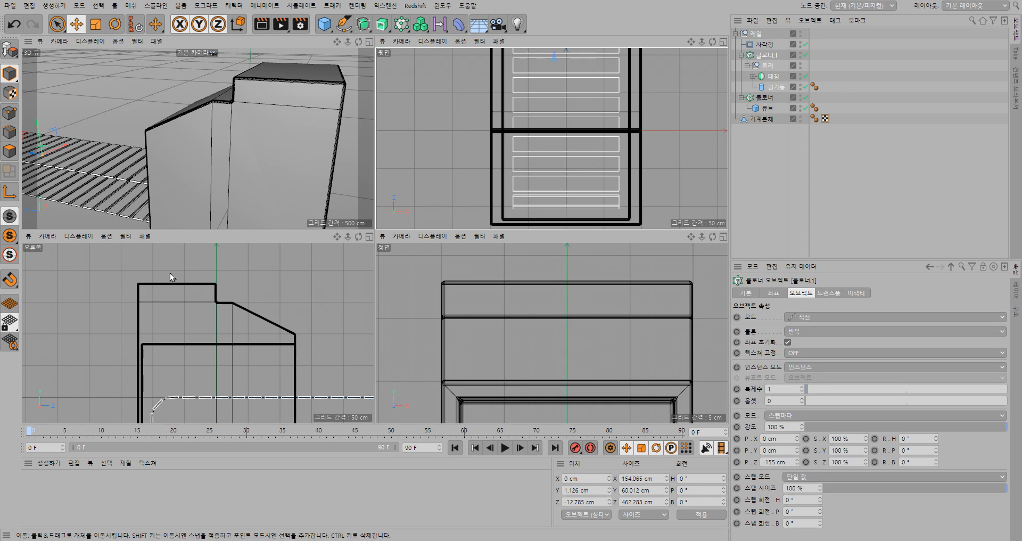
Add a cube and flatten it into a slab with a Y size of 10 cm
{"action": "left_click", "coordinate": [324, 24]}
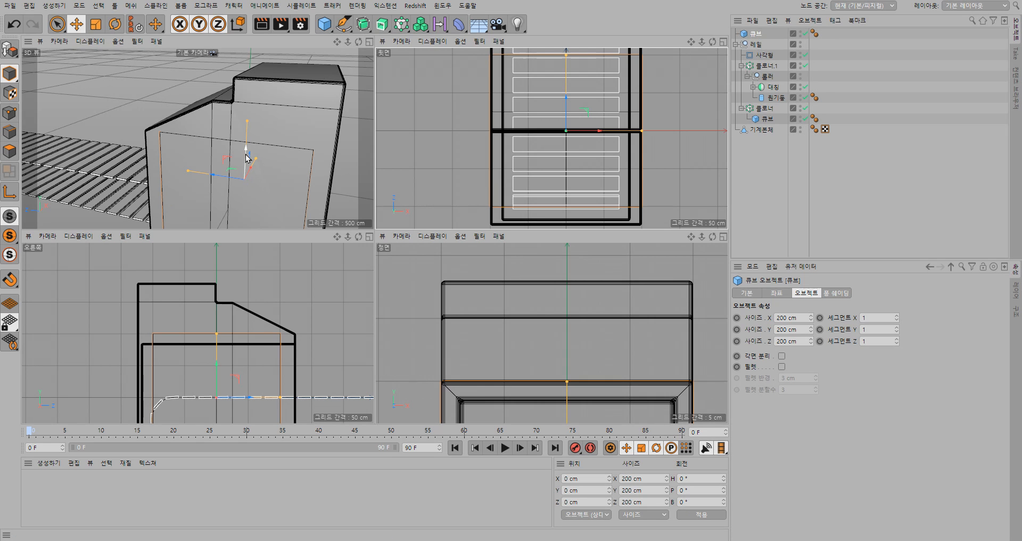
{"action": "left_click_drag", "start_coordinate": [247, 155], "coordinate": [249, 103]}
{"action": "left_click_drag", "start_coordinate": [249, 67], "coordinate": [252, 133]}
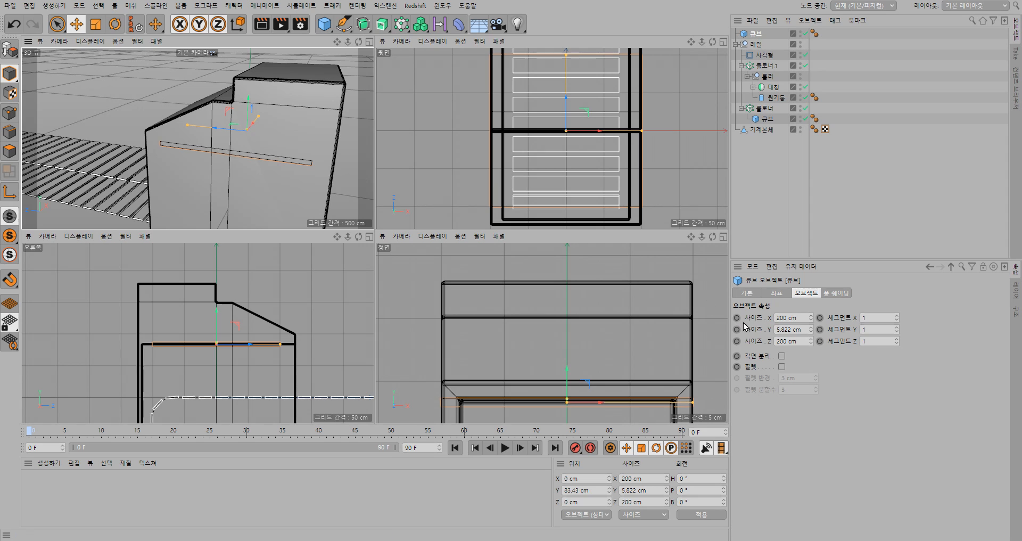
{"action": "left_click_drag", "start_coordinate": [805, 330], "coordinate": [735, 329]}
{"action": "type", "text": "10"}
{"action": "key", "text": "Return"}
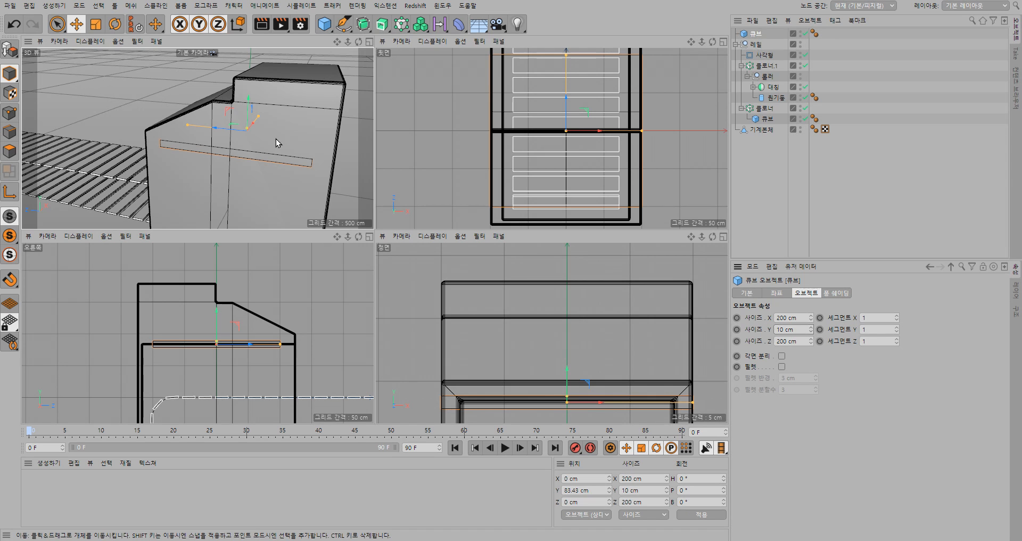
Place the slab above the machine body's highest roof section at about Y 185 cm, Z -60 cm, and shorten it to about 118 cm in Z
{"action": "left_click_drag", "start_coordinate": [247, 99], "coordinate": [249, 54]}
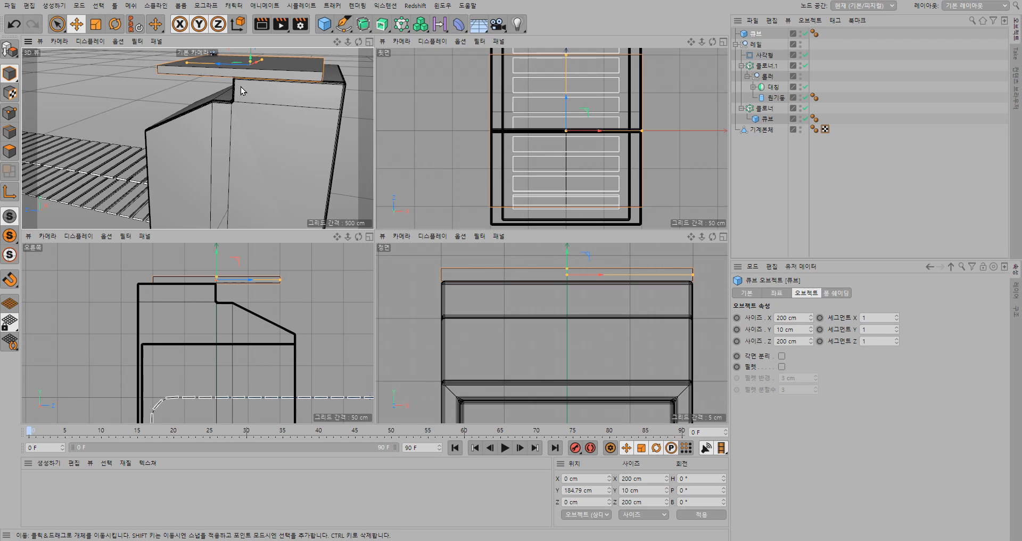
{"action": "left_click_drag", "start_coordinate": [224, 68], "coordinate": [260, 73]}
{"action": "left_click", "coordinate": [219, 282]}
{"action": "left_click_drag", "start_coordinate": [219, 282], "coordinate": [217, 283]}
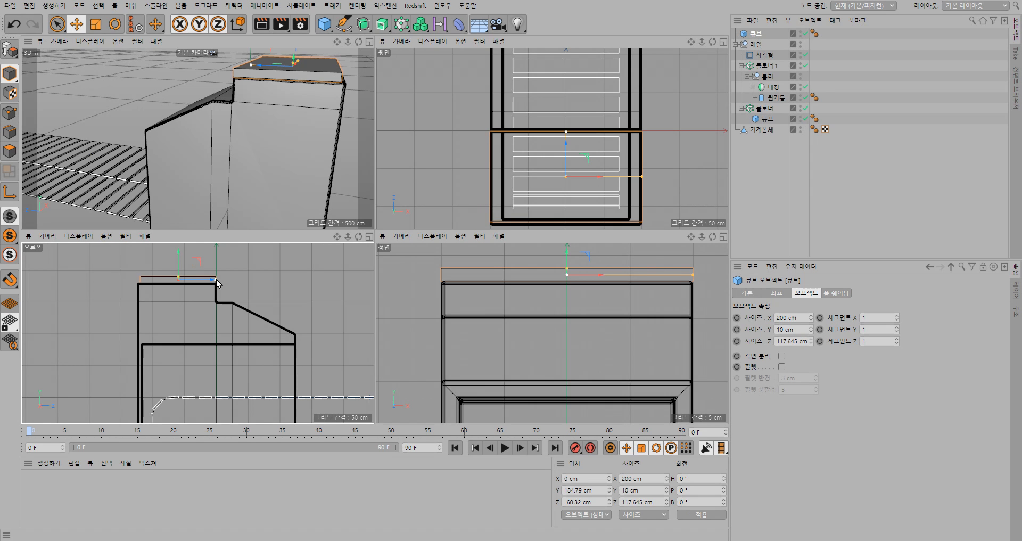
Try Z sizes of 100 cm, 115 cm and 120 cm for the roof slab
{"action": "left_click", "coordinate": [778, 342]}
{"action": "type", "text": "100"}
{"action": "key", "text": "Return"}
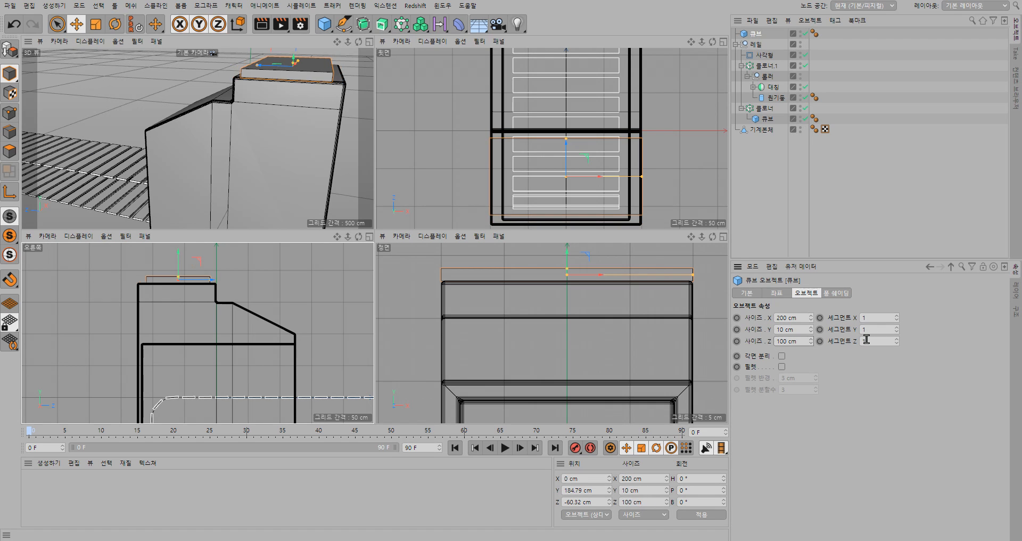
{"action": "left_click_drag", "start_coordinate": [799, 342], "coordinate": [751, 348]}
{"action": "type", "text": "115"}
{"action": "key", "text": "Return"}
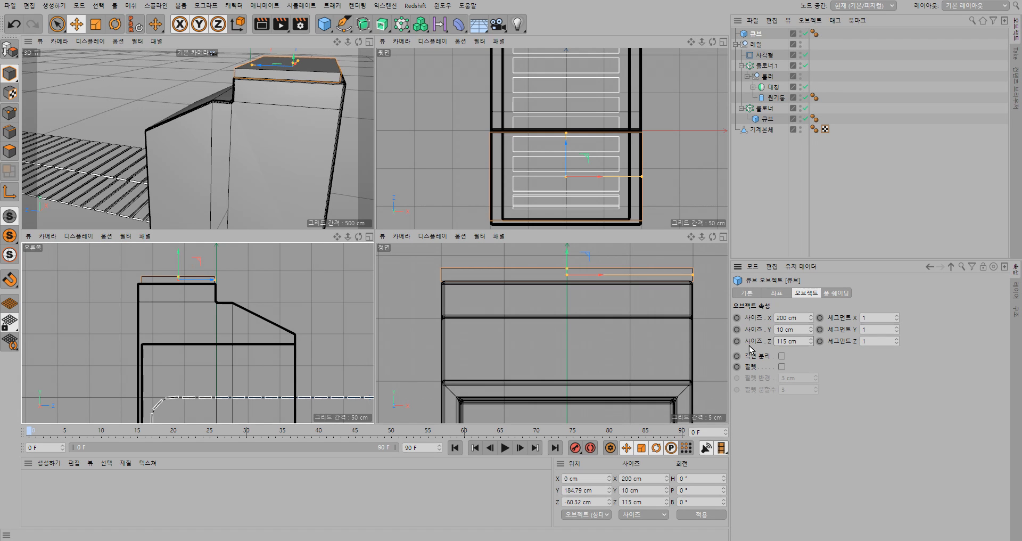
{"action": "double_click", "coordinate": [781, 344]}
{"action": "type", "text": "120"}
{"action": "key", "text": "Return"}
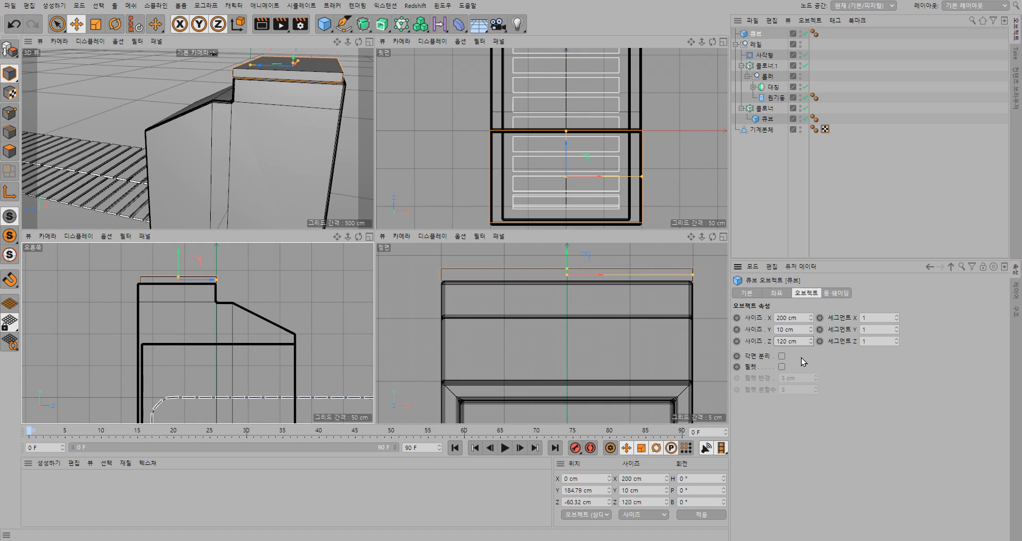
Set the roof slab's Z size to 125 cm and align it over the highest roof section at about Y 185 cm, Z -63 cm
{"action": "left_click_drag", "start_coordinate": [787, 342], "coordinate": [785, 342]}
{"action": "type", "text": "5"}
{"action": "key", "text": "Return"}
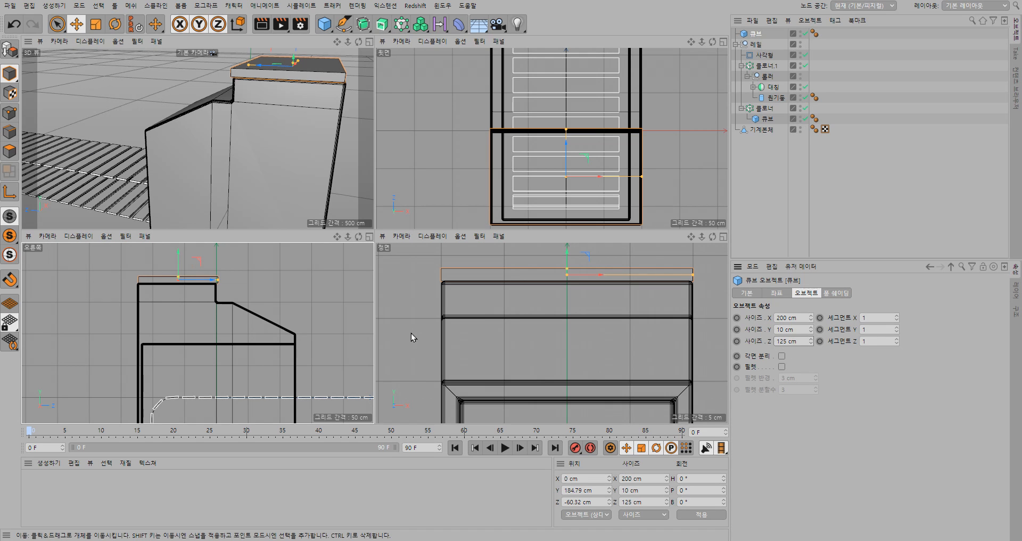
{"action": "scroll", "coordinate": [165, 271], "scroll_direction": "up", "scroll_amount": 5}
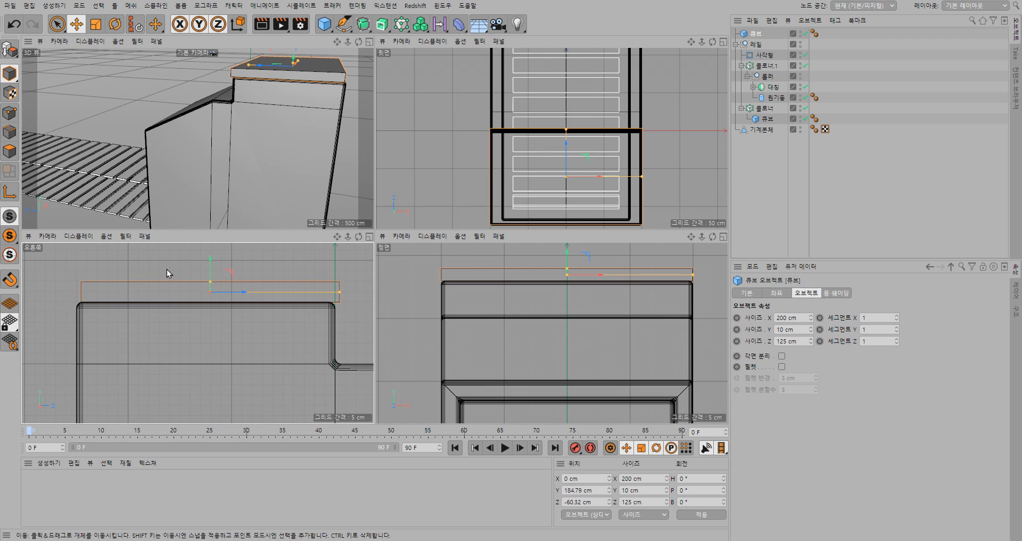
{"action": "left_click_drag", "start_coordinate": [244, 292], "coordinate": [238, 288]}
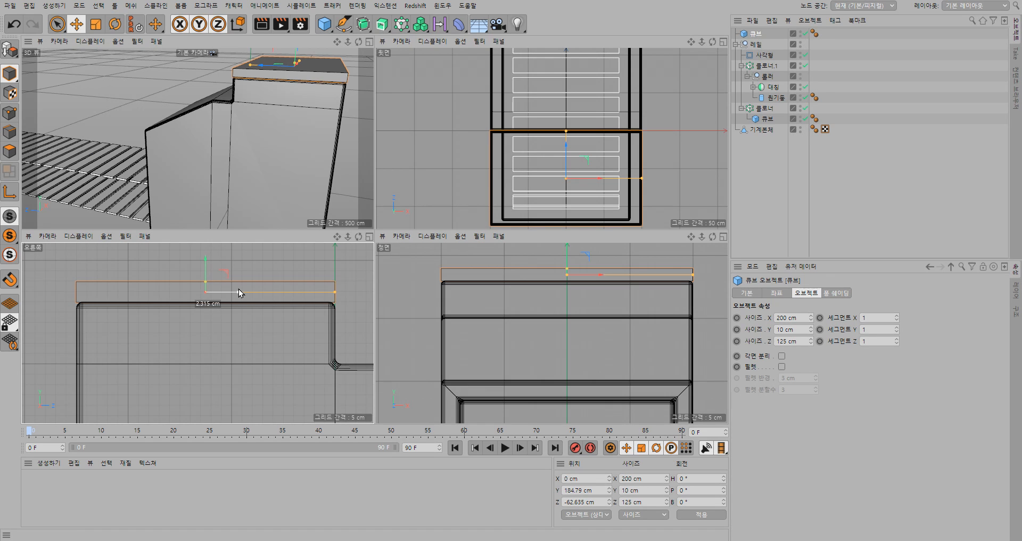
{"action": "left_click_drag", "start_coordinate": [238, 290], "coordinate": [239, 291]}
{"action": "left_click_drag", "start_coordinate": [203, 259], "coordinate": [204, 259]}
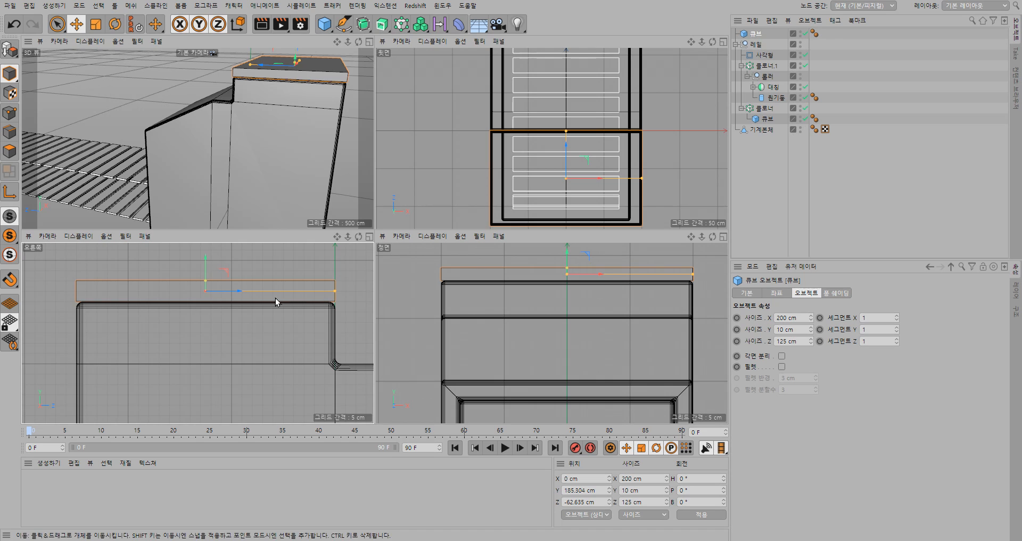
Enable the roof slab's fillet with 5 subdivisions and move the slab below the 기계본체 object in the hierarchy
{"action": "left_click", "coordinate": [781, 367]}
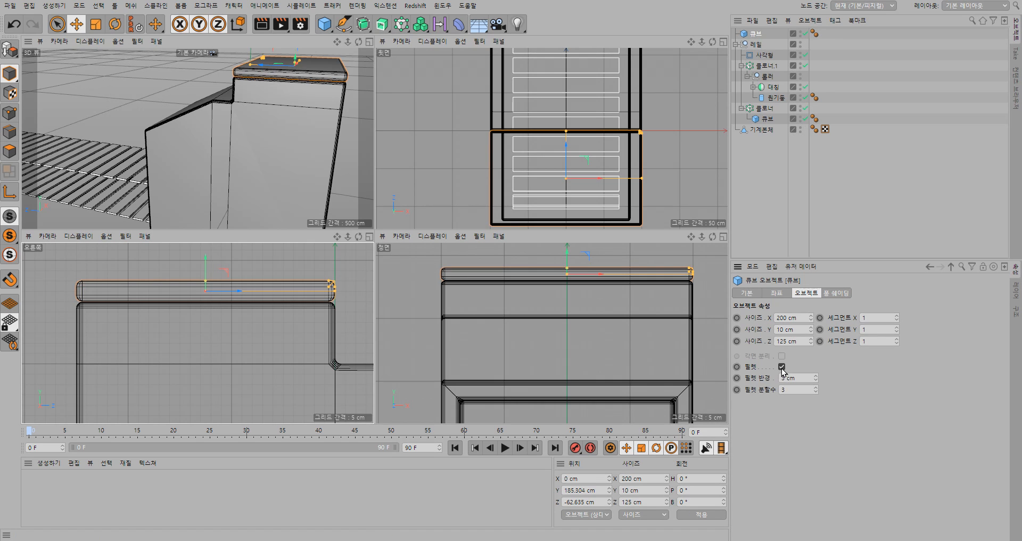
{"action": "left_click", "coordinate": [817, 388]}
{"action": "left_click", "coordinate": [817, 388]}
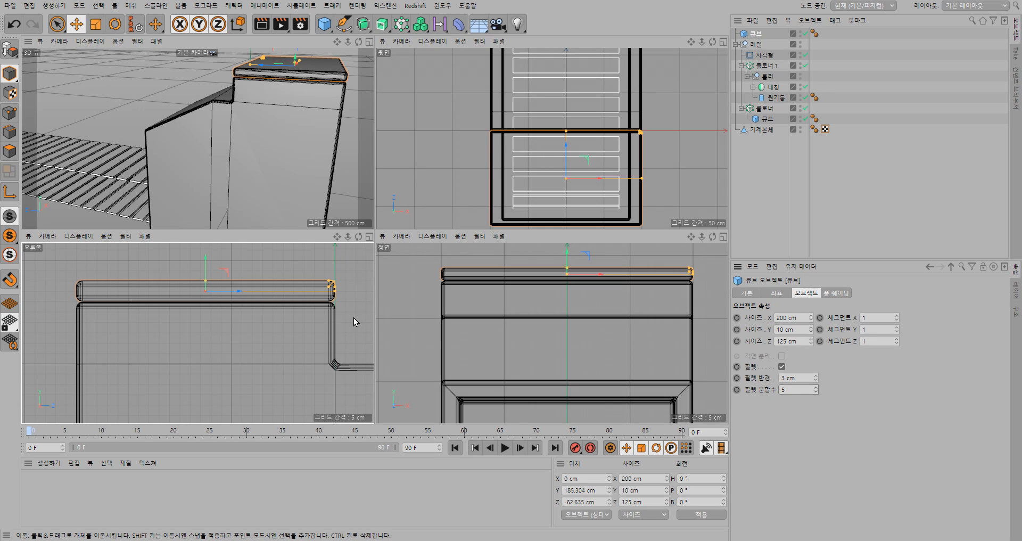
{"action": "middle_click_drag", "start_coordinate": [353, 317], "coordinate": [253, 319]}
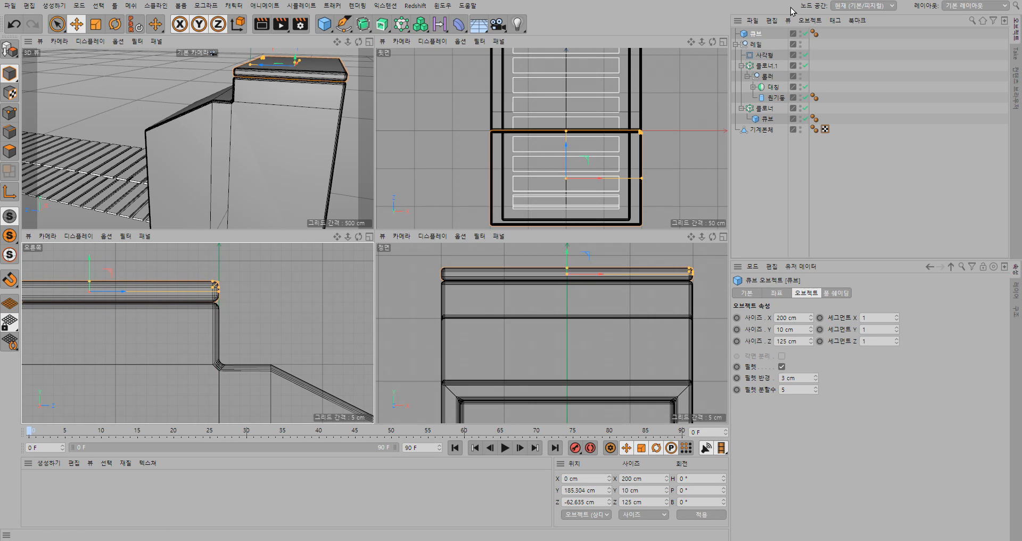
{"action": "left_click_drag", "start_coordinate": [765, 39], "coordinate": [759, 135]}
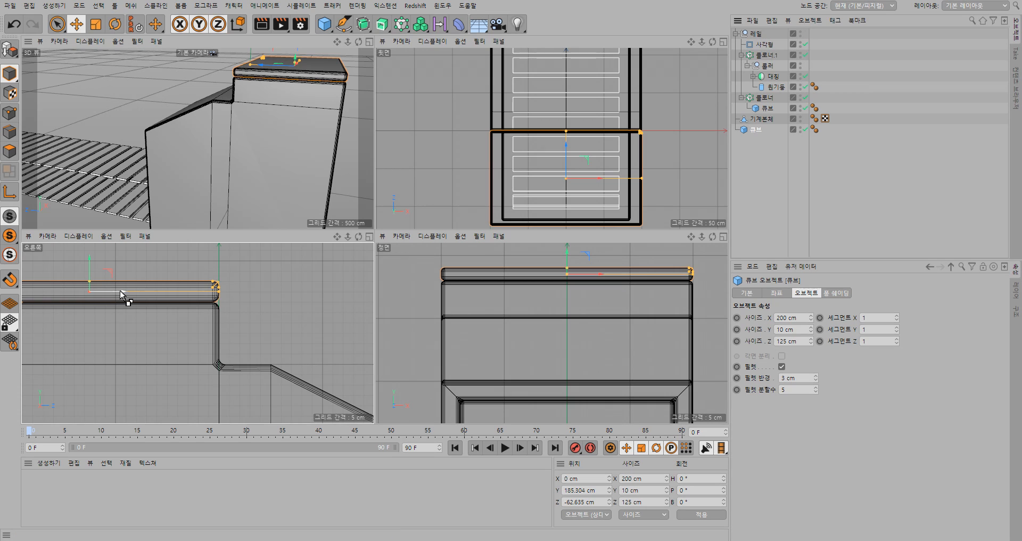
Duplicate the roof slab, set the copy's Z size to 25 cm and seat it on the roof's lower step at about Y 155 cm, Z 13 cm
{"action": "left_click_drag", "start_coordinate": [126, 293], "coordinate": [283, 300], "text": "ctrl"}
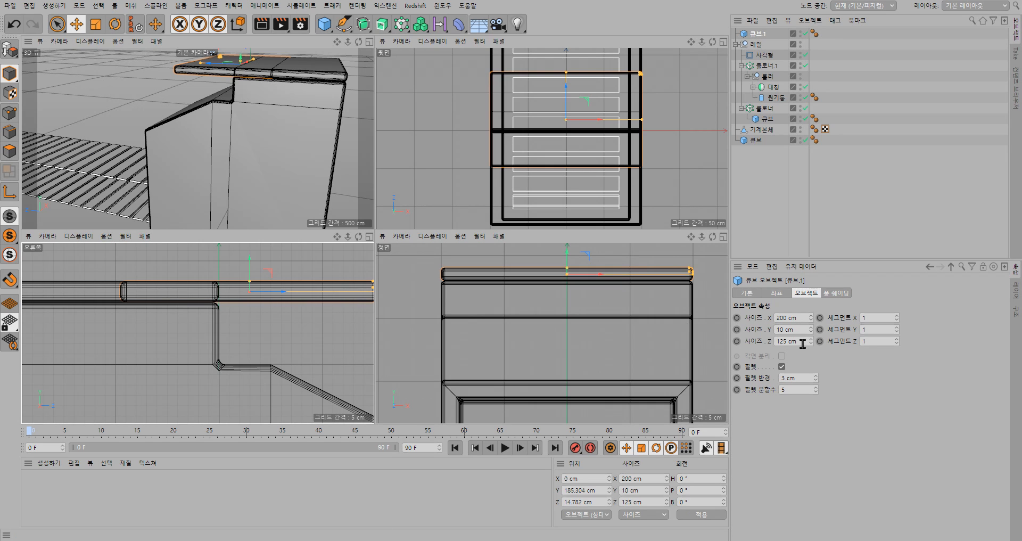
{"action": "double_click", "coordinate": [786, 341]}
{"action": "type", "text": "25"}
{"action": "key", "text": "Return"}
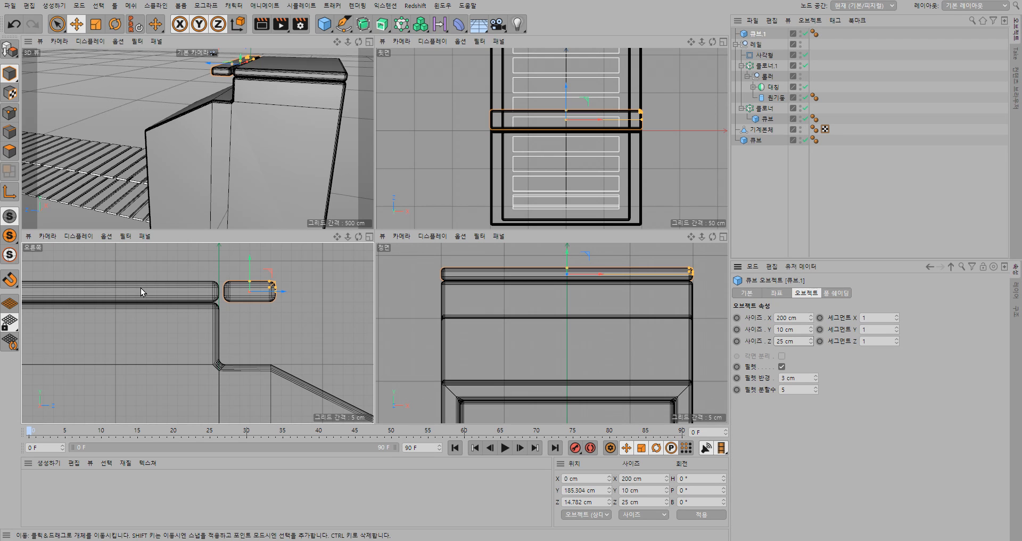
{"action": "left_click_drag", "start_coordinate": [251, 257], "coordinate": [254, 320]}
{"action": "left_click_drag", "start_coordinate": [286, 355], "coordinate": [279, 357]}
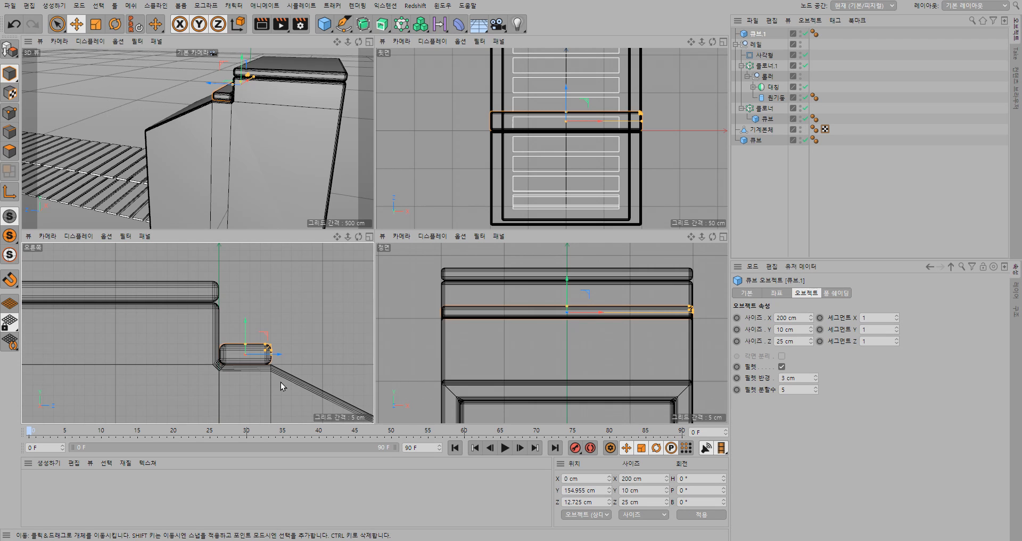
Duplicate the small step slab and place the copy over the roof's sloped section at about Y 134 cm, Z 81 cm
{"action": "middle_click_drag", "start_coordinate": [280, 381], "coordinate": [214, 318], "text": "alt"}
{"action": "middle_click_drag", "start_coordinate": [282, 362], "coordinate": [237, 350], "text": "alt"}
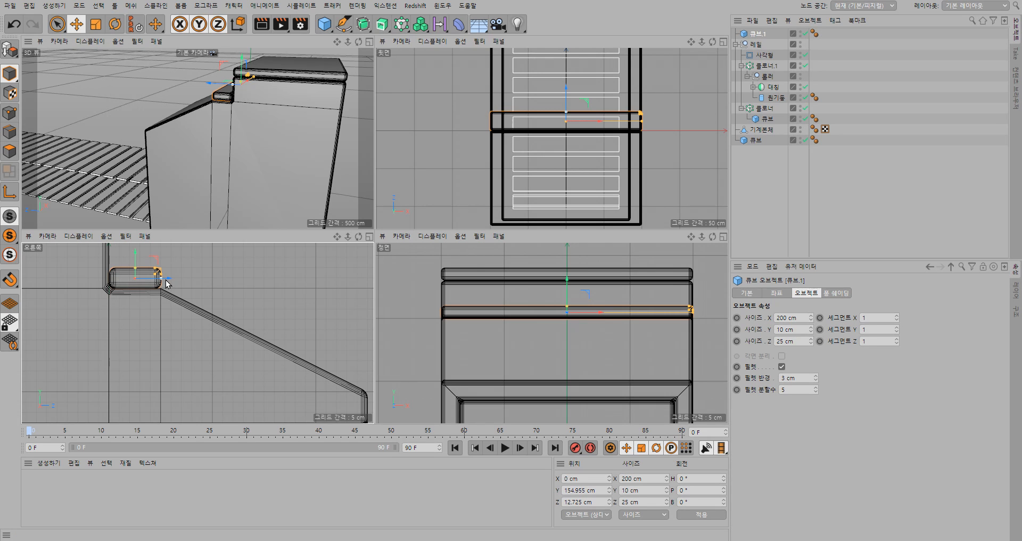
{"action": "left_click_drag", "start_coordinate": [167, 283], "coordinate": [312, 290], "text": "ctrl"}
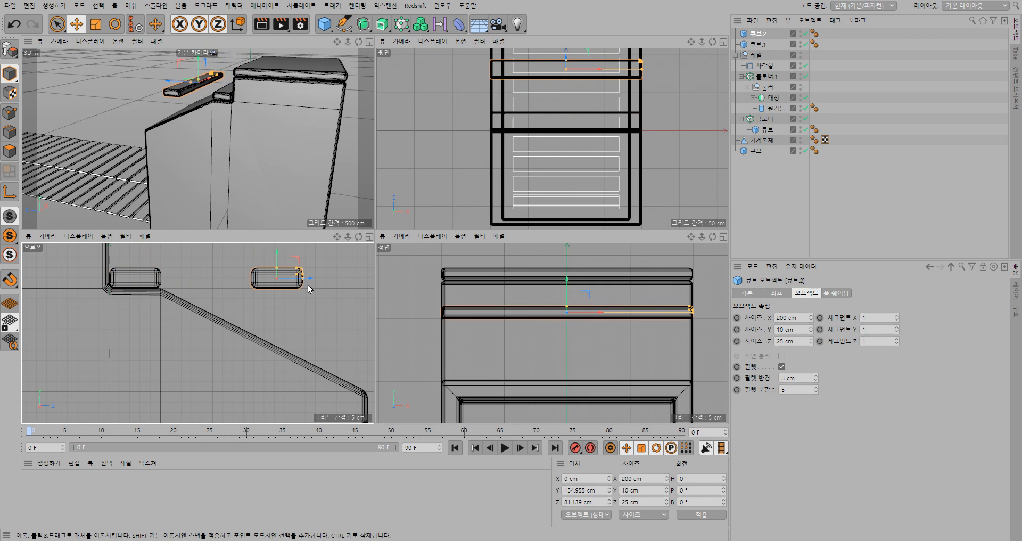
{"action": "left_click_drag", "start_coordinate": [279, 254], "coordinate": [279, 295]}
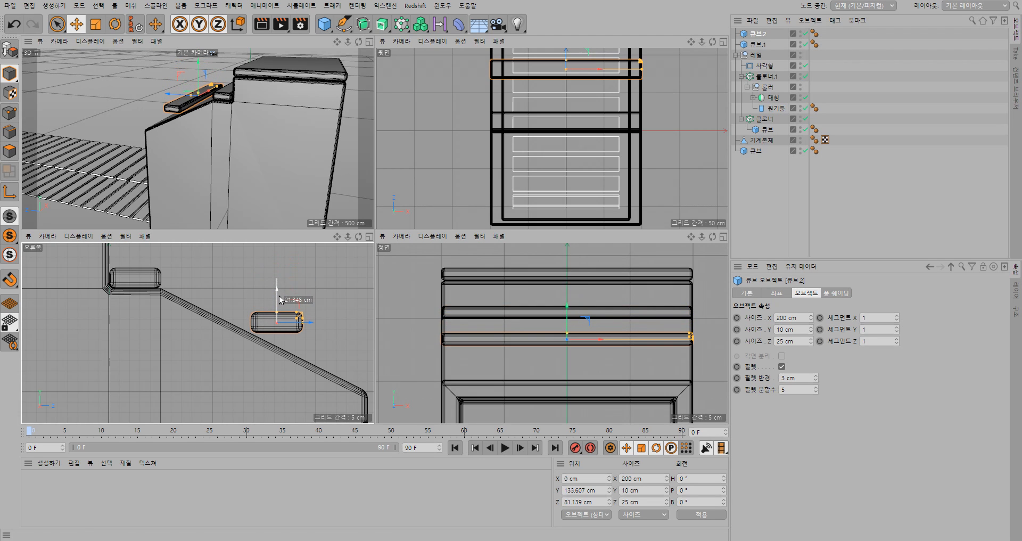
Set the sloped-section slab's Z size to 80 cm and rotate its pitch to about -27.4° to follow the roof slope
{"action": "double_click", "coordinate": [771, 342]}
{"action": "type", "text": "100"}
{"action": "key", "text": "Return"}
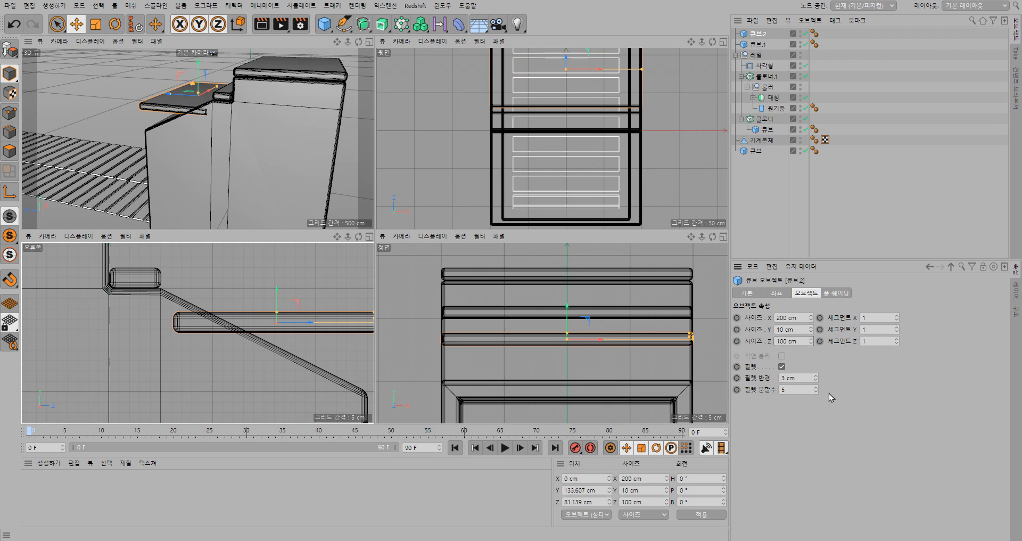
{"action": "double_click", "coordinate": [785, 341]}
{"action": "type", "text": "80"}
{"action": "key", "text": "Return"}
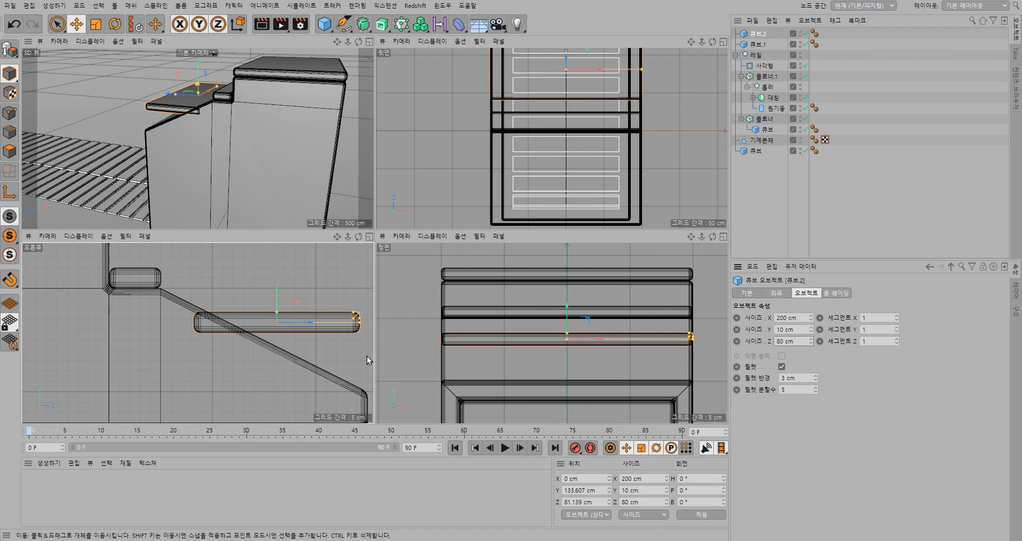
{"action": "left_click", "coordinate": [115, 24]}
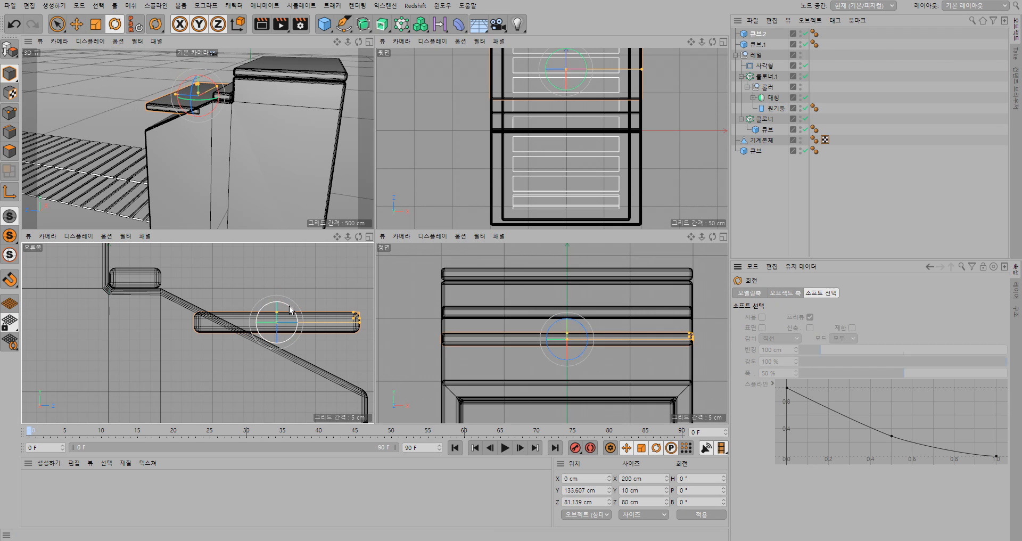
{"action": "left_click_drag", "start_coordinate": [290, 310], "coordinate": [297, 317]}
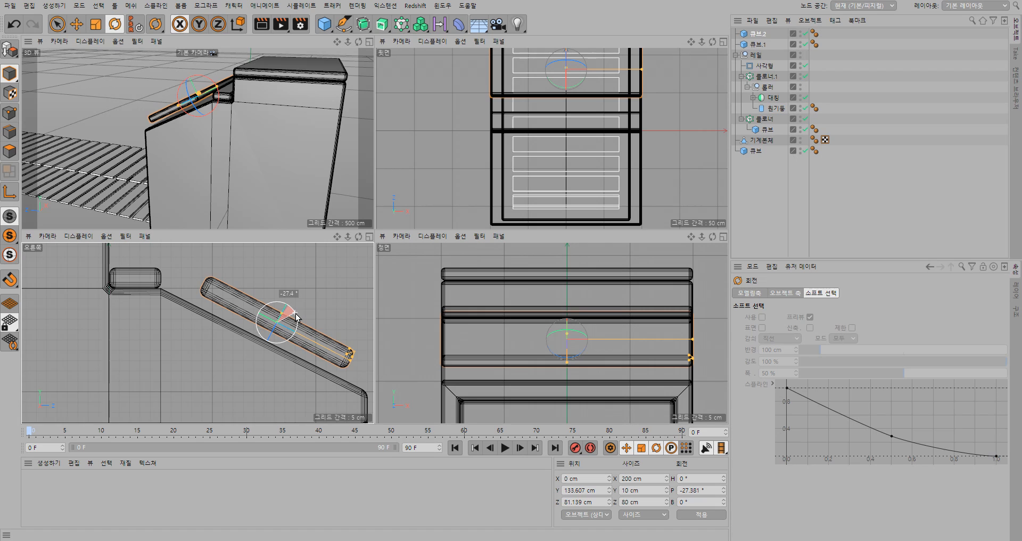
Lower the sloped-section slab toward the roof slope to about Y 129.3 cm, Z 78.9 cm
{"action": "left_click_drag", "start_coordinate": [297, 317], "coordinate": [296, 316]}
{"action": "key", "text": "e"}
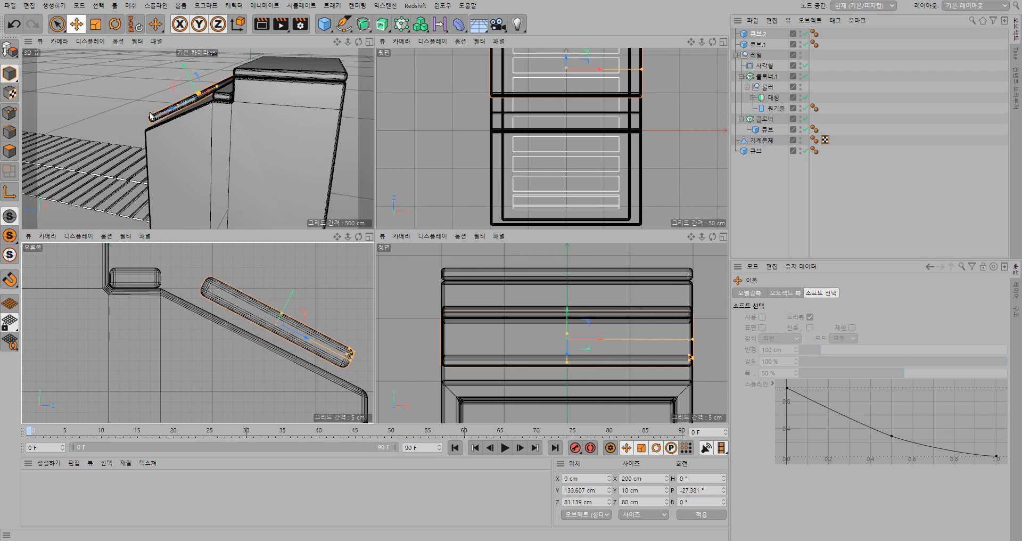
{"action": "left_click_drag", "start_coordinate": [292, 293], "coordinate": [288, 301]}
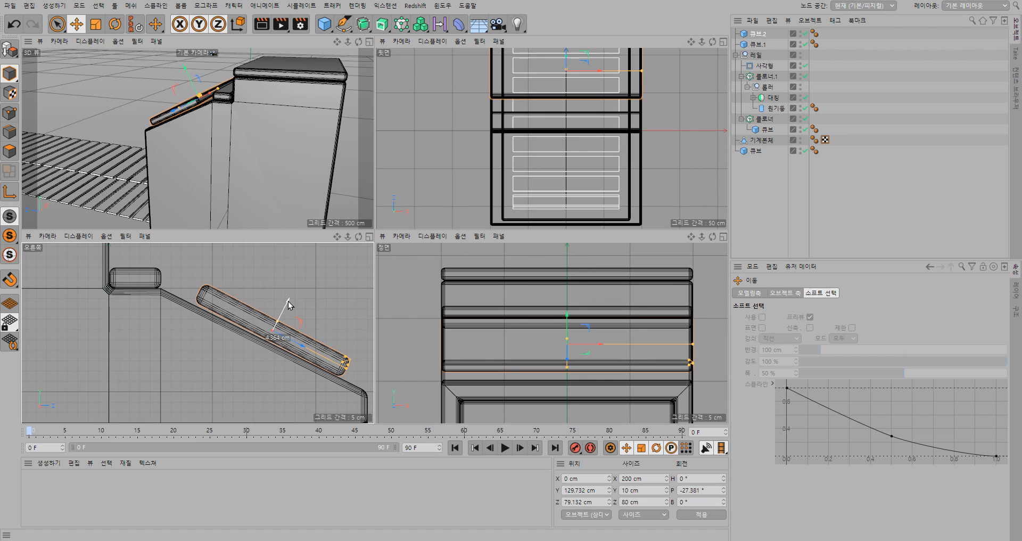
{"action": "left_click_drag", "start_coordinate": [288, 301], "coordinate": [286, 301]}
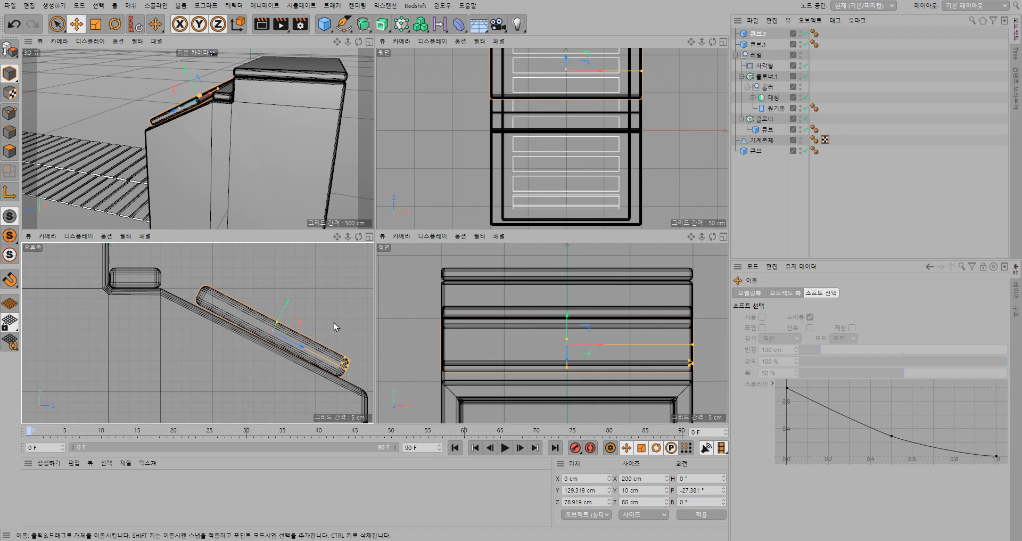
{"action": "left_click", "coordinate": [115, 24]}
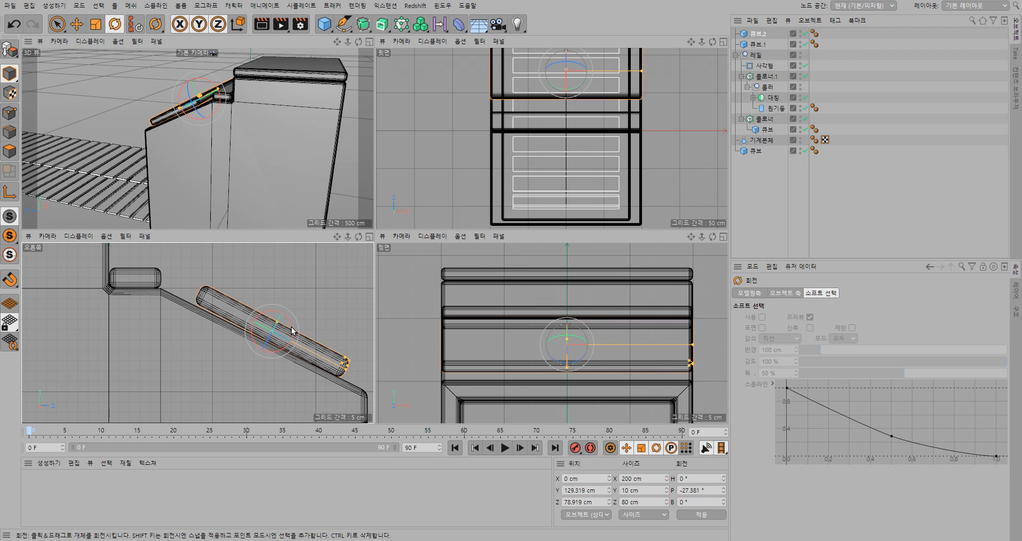
{"action": "left_click_drag", "start_coordinate": [292, 331], "coordinate": [293, 328]}
{"action": "key", "text": "ctrl+z"}
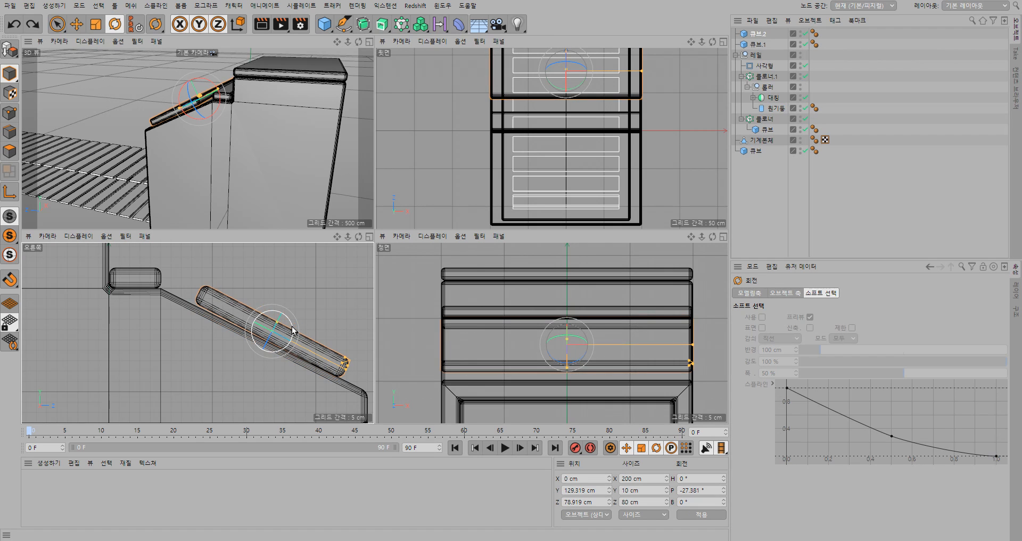
{"action": "left_click_drag", "start_coordinate": [291, 330], "coordinate": [292, 331]}
{"action": "scroll", "coordinate": [285, 348], "scroll_direction": "up", "scroll_amount": 5}
{"action": "scroll", "coordinate": [285, 349], "scroll_direction": "up", "scroll_amount": 2}
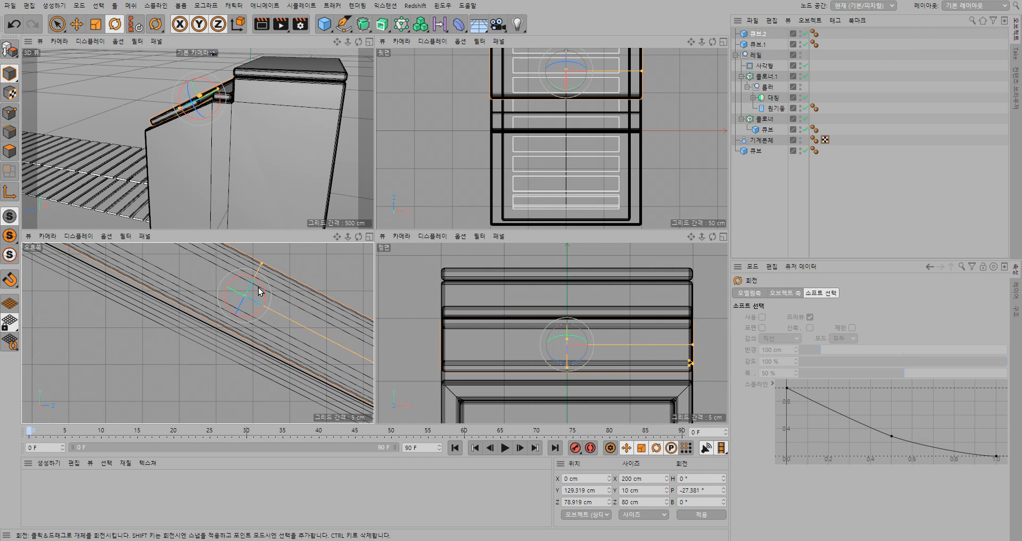
{"action": "left_click_drag", "start_coordinate": [264, 291], "coordinate": [265, 291]}
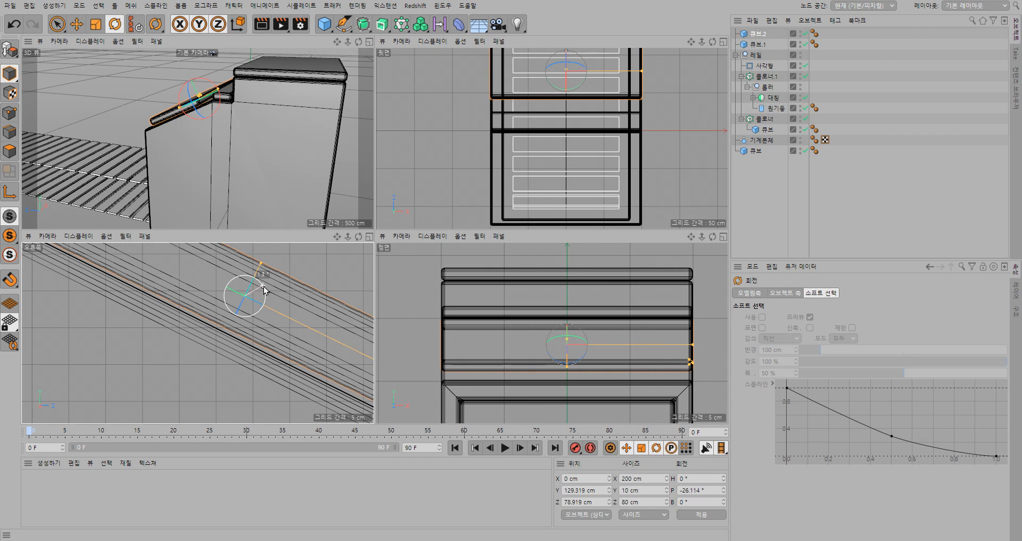
{"action": "left_click_drag", "start_coordinate": [265, 290], "coordinate": [265, 291]}
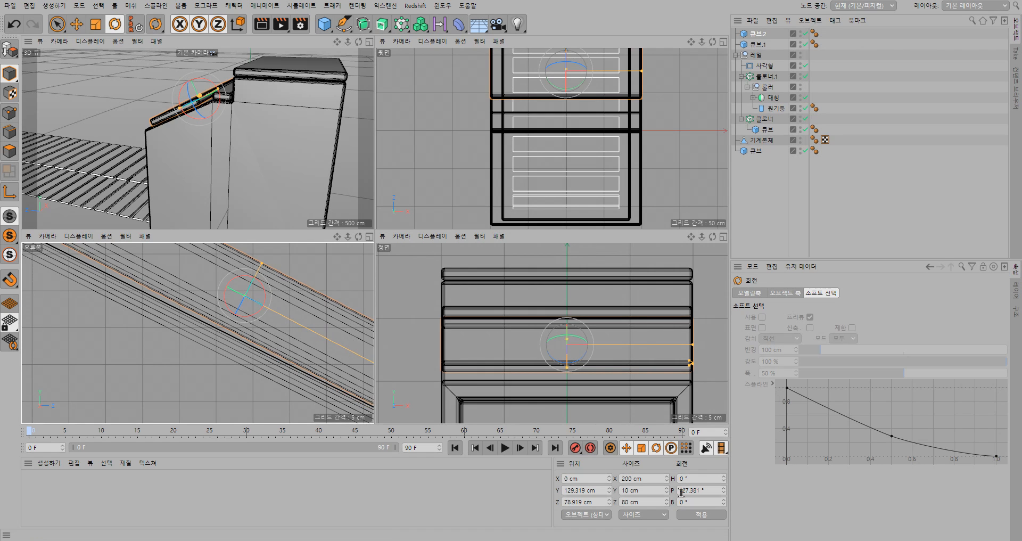
Set the sloped-section slab's pitch to about -26.6° so that it runs parallel to the roof slope
{"action": "left_click", "coordinate": [724, 488]}
{"action": "left_click", "coordinate": [701, 515]}
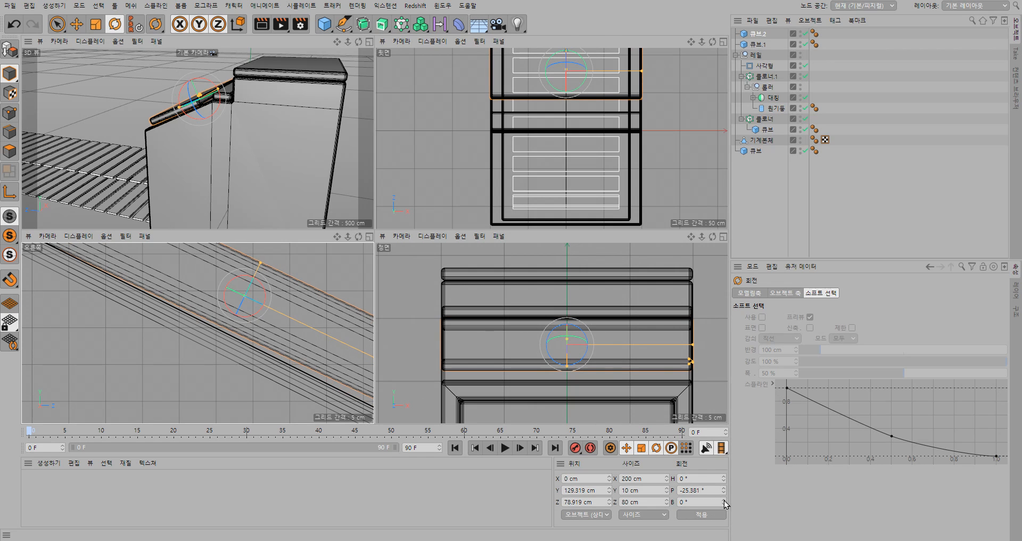
{"action": "left_click", "coordinate": [724, 492]}
{"action": "left_click", "coordinate": [710, 516]}
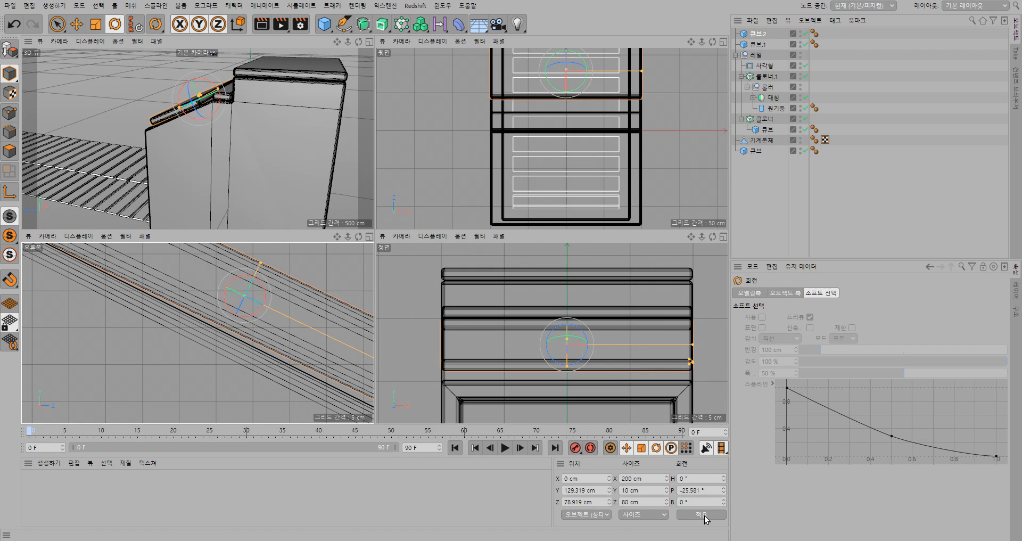
{"action": "left_click", "coordinate": [724, 493]}
{"action": "left_click", "coordinate": [702, 516]}
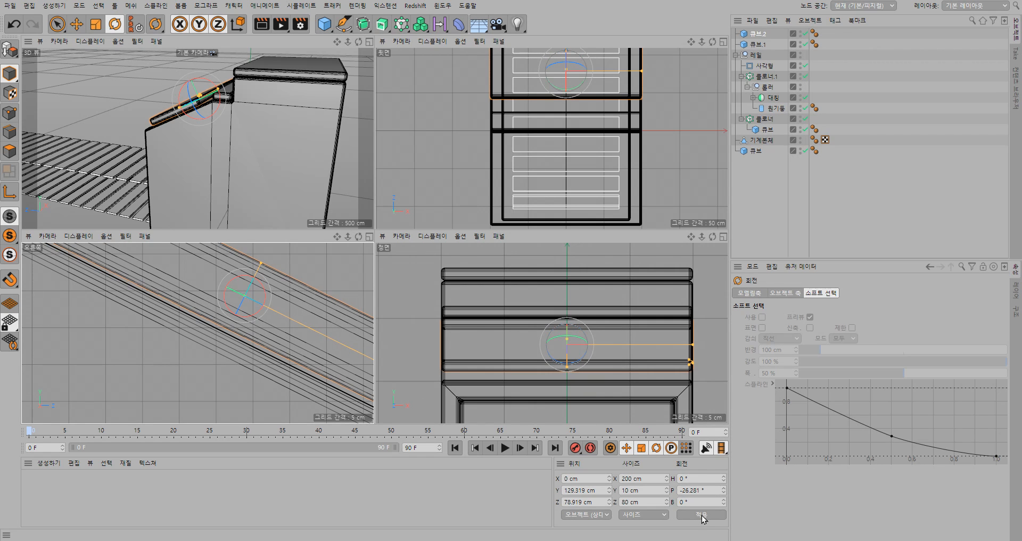
{"action": "left_click", "coordinate": [724, 492]}
{"action": "left_click", "coordinate": [708, 515]}
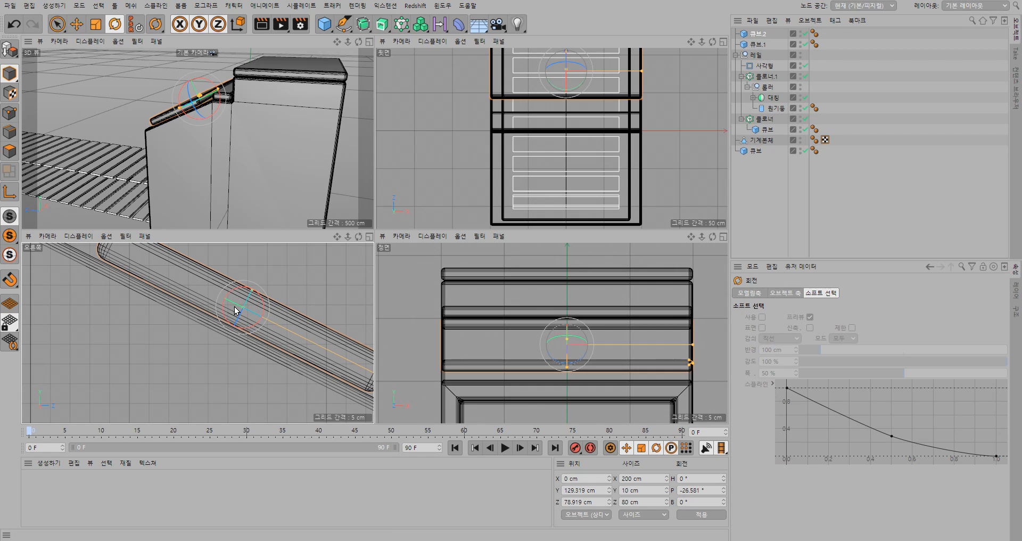
Seat the sloped-section slab on the roof slope at about Y 129.1 cm, Z 78 cm and deselect it
{"action": "left_click", "coordinate": [77, 24]}
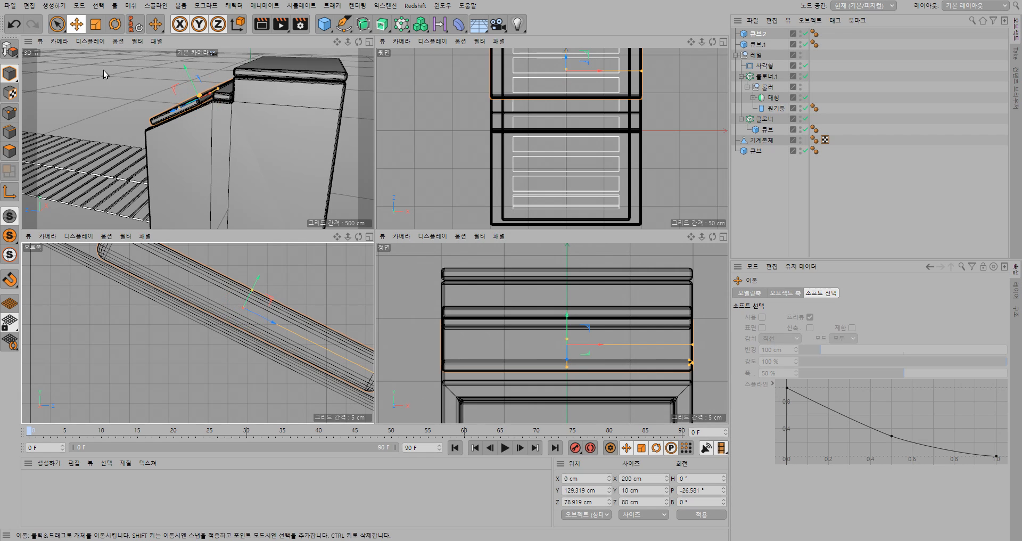
{"action": "left_click_drag", "start_coordinate": [257, 281], "coordinate": [257, 282]}
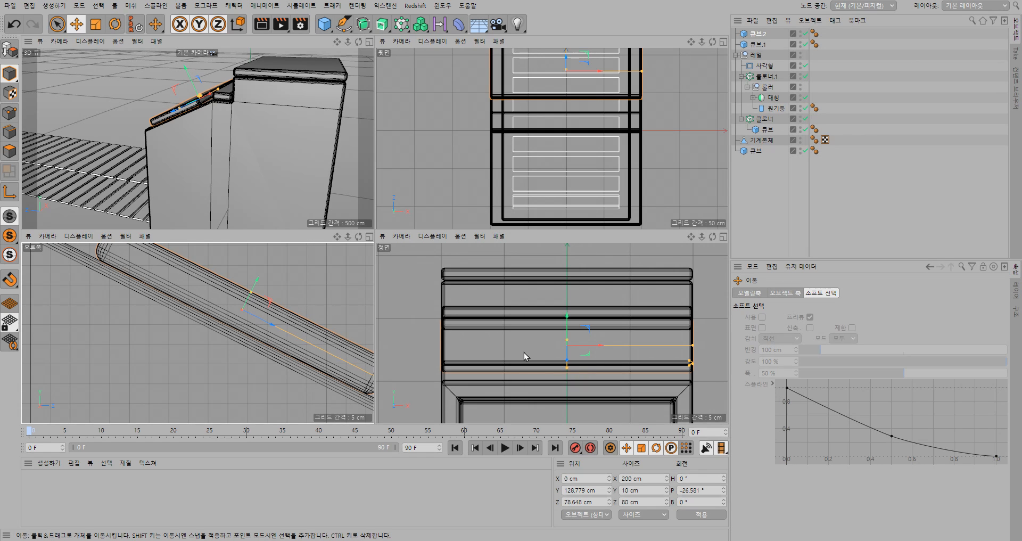
{"action": "scroll", "coordinate": [552, 333], "scroll_direction": "down", "scroll_amount": 10}
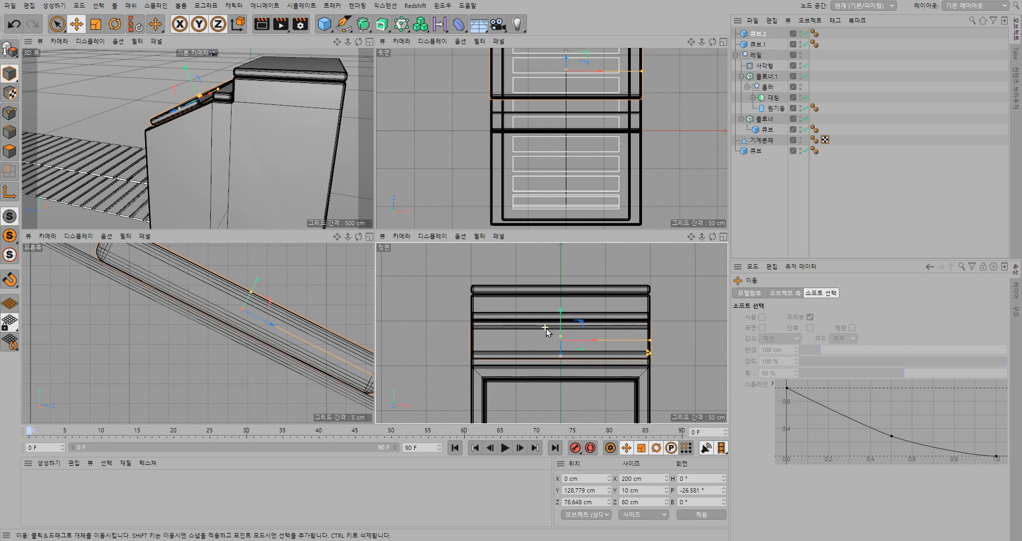
{"action": "scroll", "coordinate": [553, 332], "scroll_direction": "up", "scroll_amount": 5}
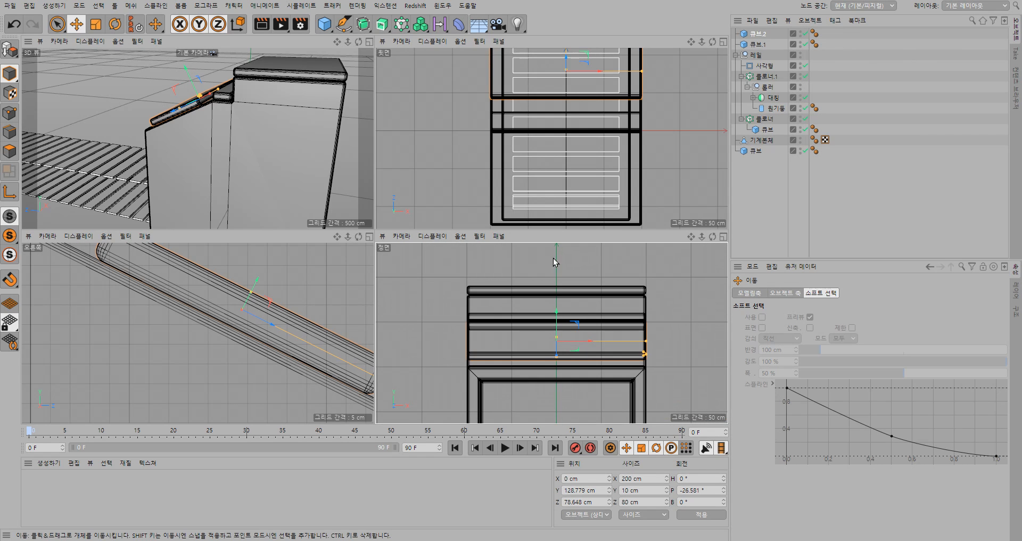
{"action": "scroll", "coordinate": [585, 154], "scroll_direction": "down", "scroll_amount": 1}
{"action": "scroll", "coordinate": [595, 149], "scroll_direction": "down", "scroll_amount": 1}
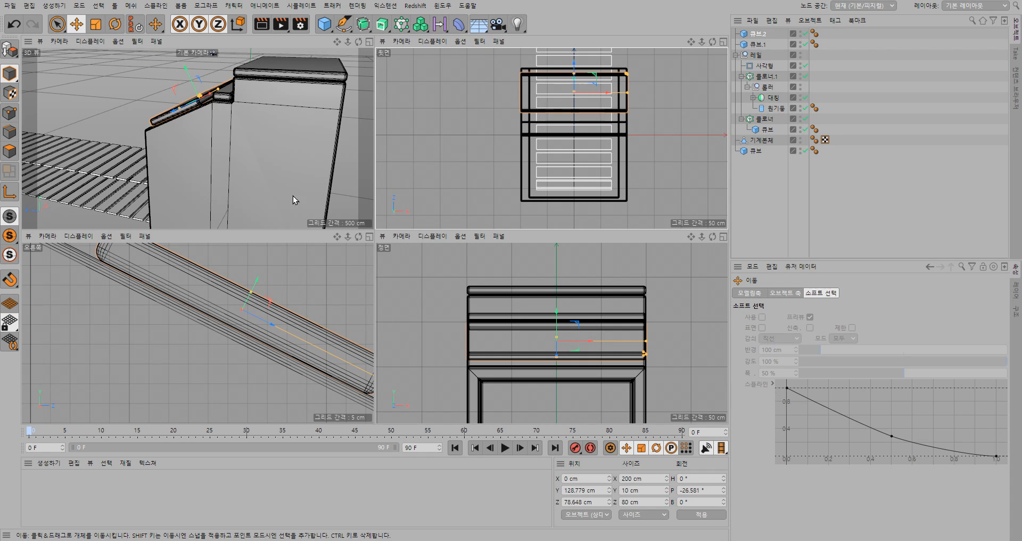
{"action": "scroll", "coordinate": [285, 289], "scroll_direction": "down", "scroll_amount": 3}
{"action": "scroll", "coordinate": [287, 291], "scroll_direction": "down", "scroll_amount": 2}
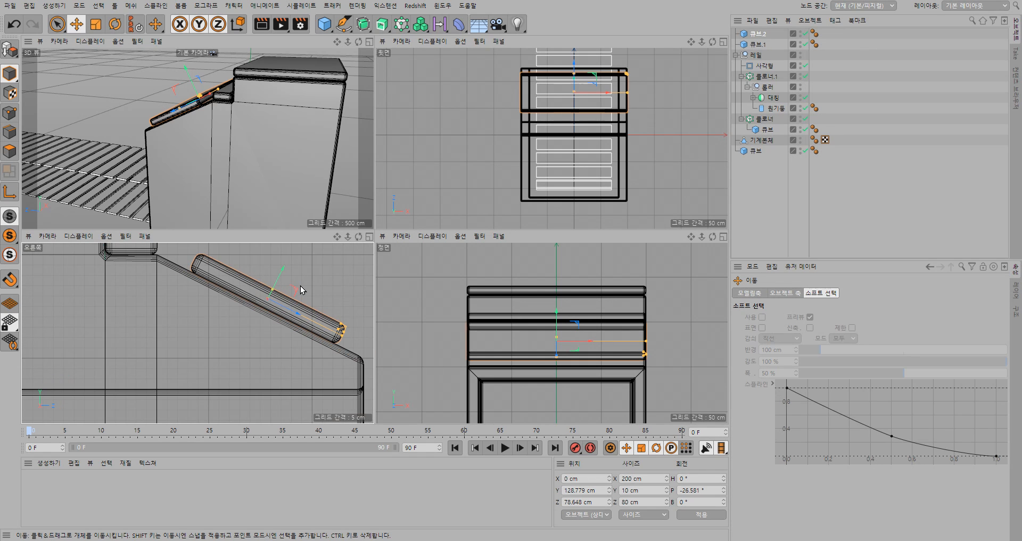
{"action": "left_click_drag", "start_coordinate": [309, 322], "coordinate": [297, 316]}
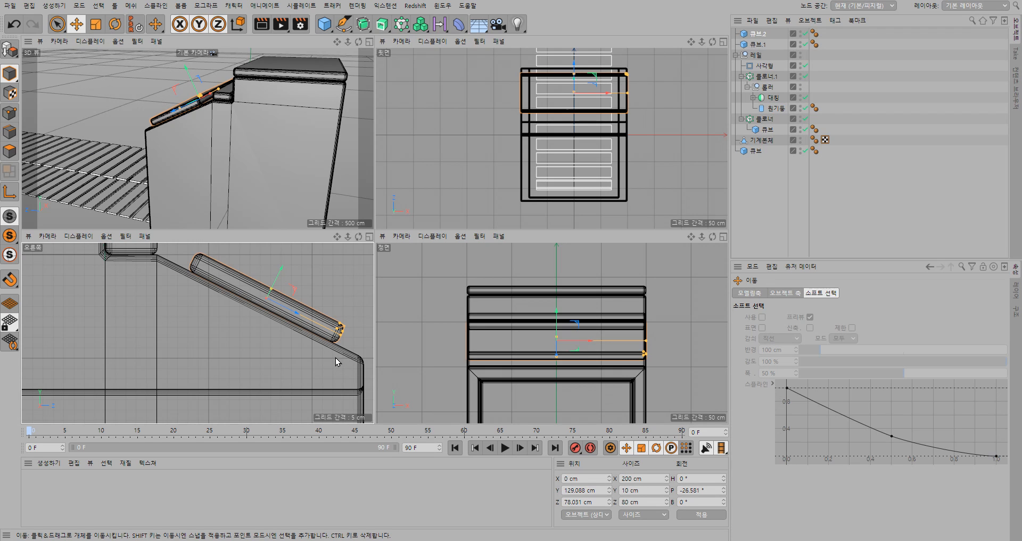
{"action": "left_click", "coordinate": [341, 294]}
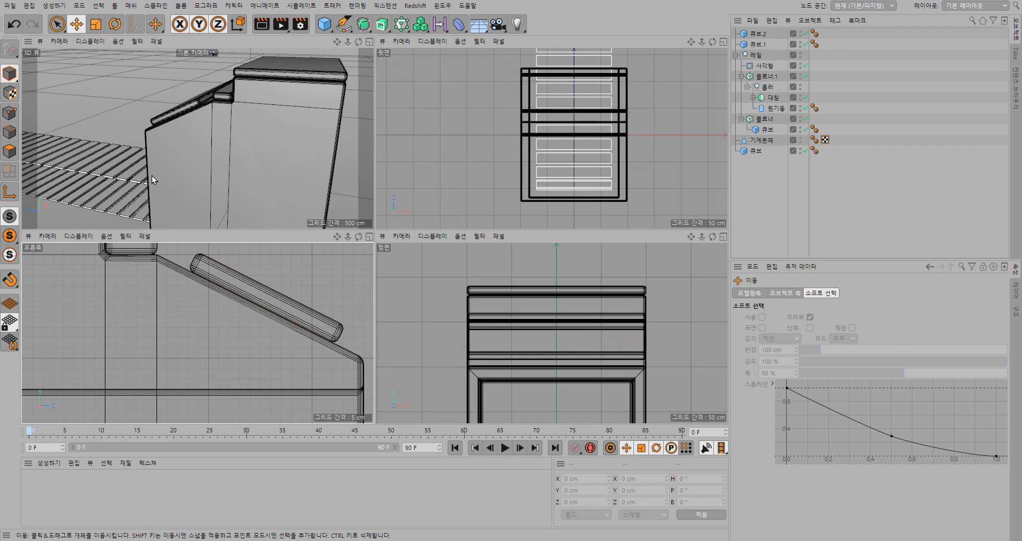
Add a cube in front of the machine's opening at about Z 236 cm and set its Z size to 10 cm
{"action": "left_click", "coordinate": [324, 25]}
{"action": "left_click_drag", "start_coordinate": [212, 175], "coordinate": [118, 172]}
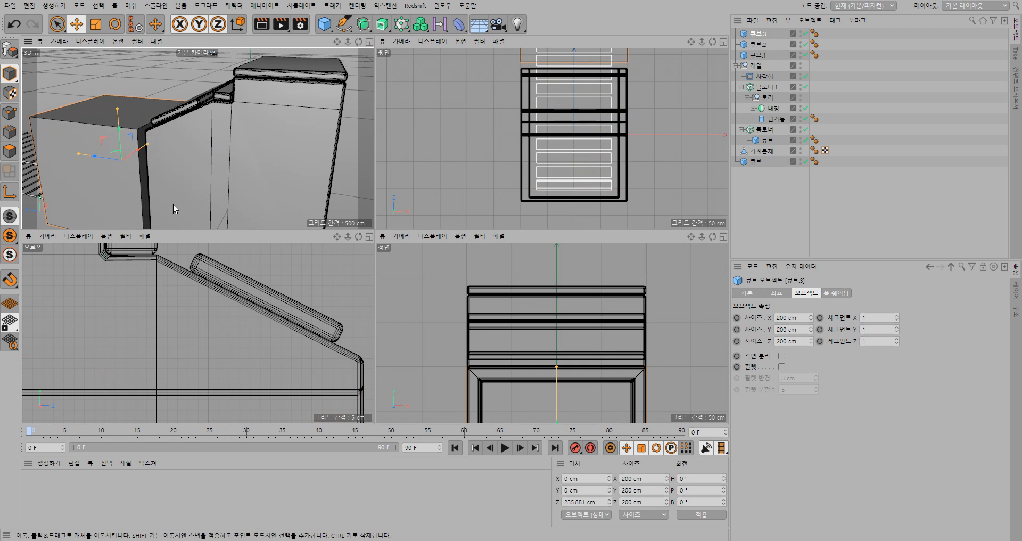
{"action": "left_click_drag", "start_coordinate": [171, 203], "coordinate": [213, 188], "text": "alt"}
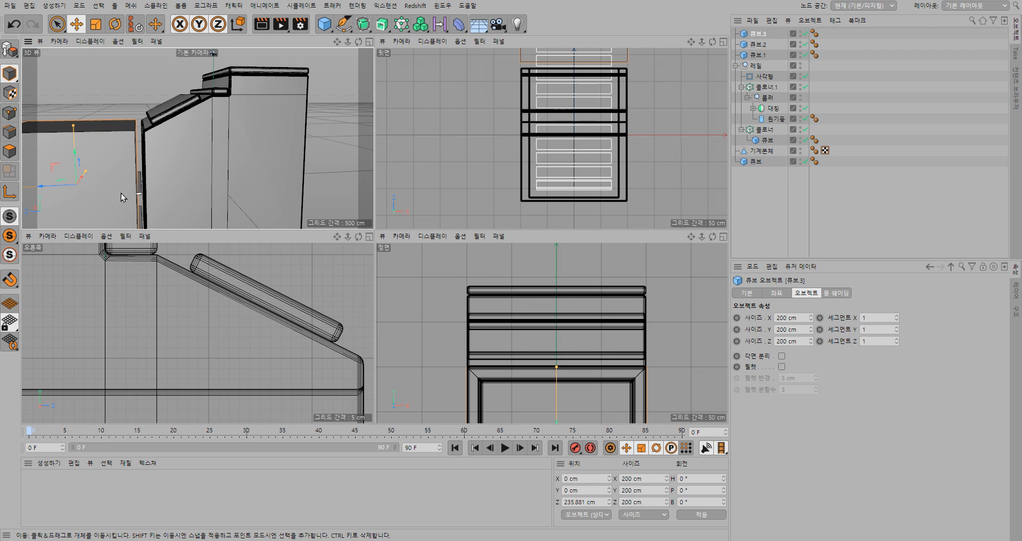
{"action": "left_click_drag", "start_coordinate": [122, 197], "coordinate": [209, 176], "text": "alt"}
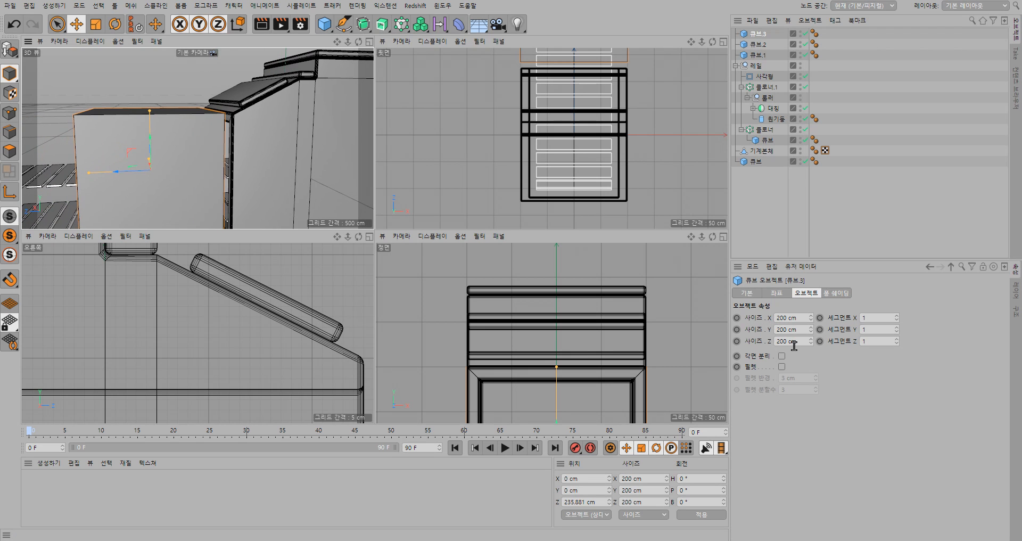
{"action": "left_click_drag", "start_coordinate": [787, 343], "coordinate": [756, 343]}
{"action": "type", "text": "10"}
{"action": "key", "text": "Return"}
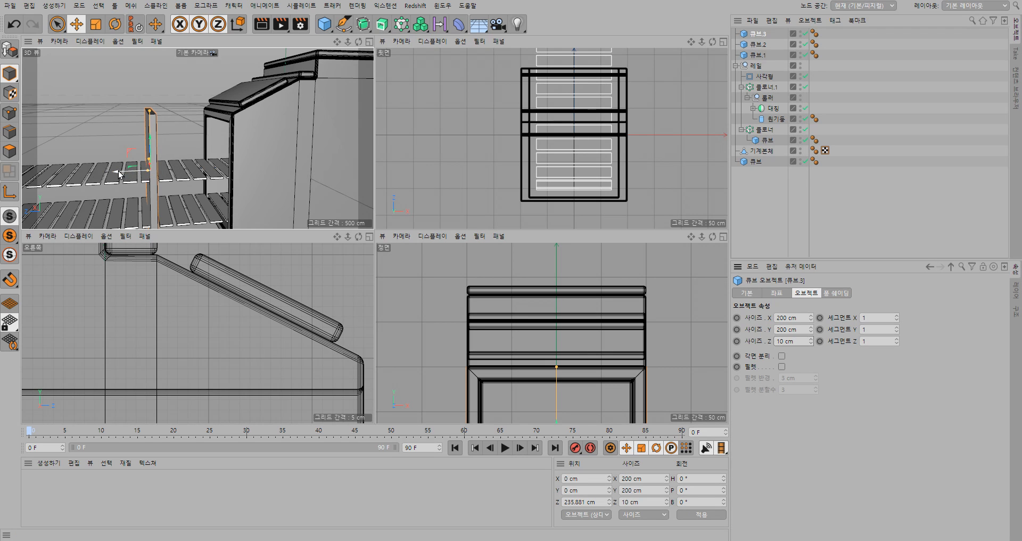
Duplicate the thin panel cube to about Z 272 cm and set the copy's size to 170 × 170 × 30 cm
{"action": "left_click_drag", "start_coordinate": [111, 172], "coordinate": [96, 174], "text": "ctrl"}
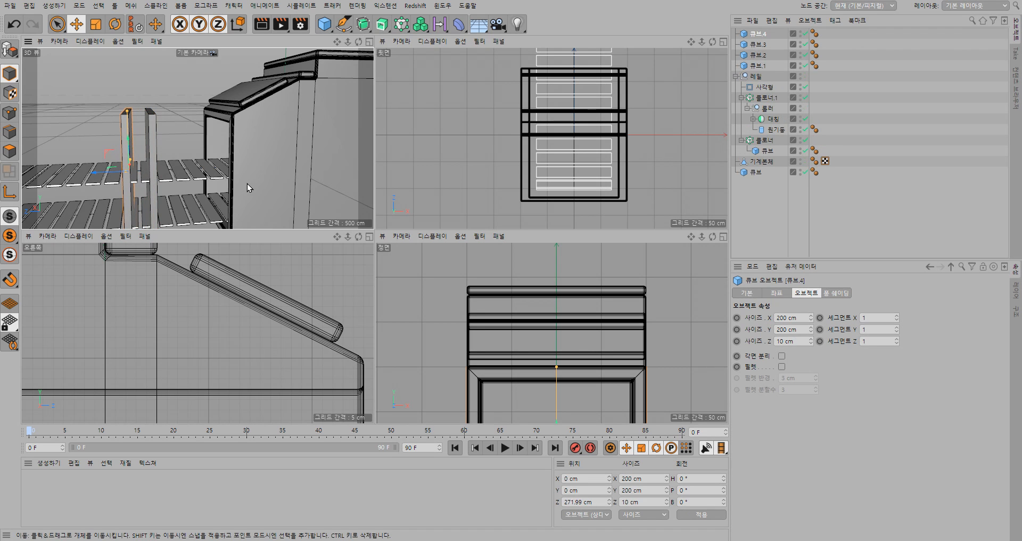
{"action": "double_click", "coordinate": [788, 318]}
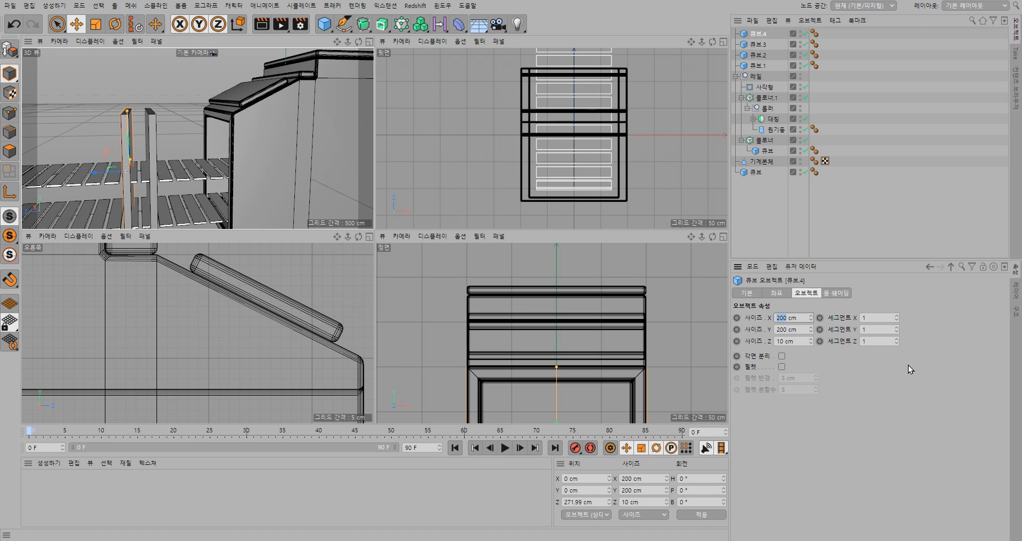
{"action": "type", "text": "170"}
{"action": "key", "text": "Tab"}
{"action": "type", "text": "170"}
{"action": "key", "text": "Tab"}
{"action": "type", "text": "30"}
{"action": "key", "text": "Return"}
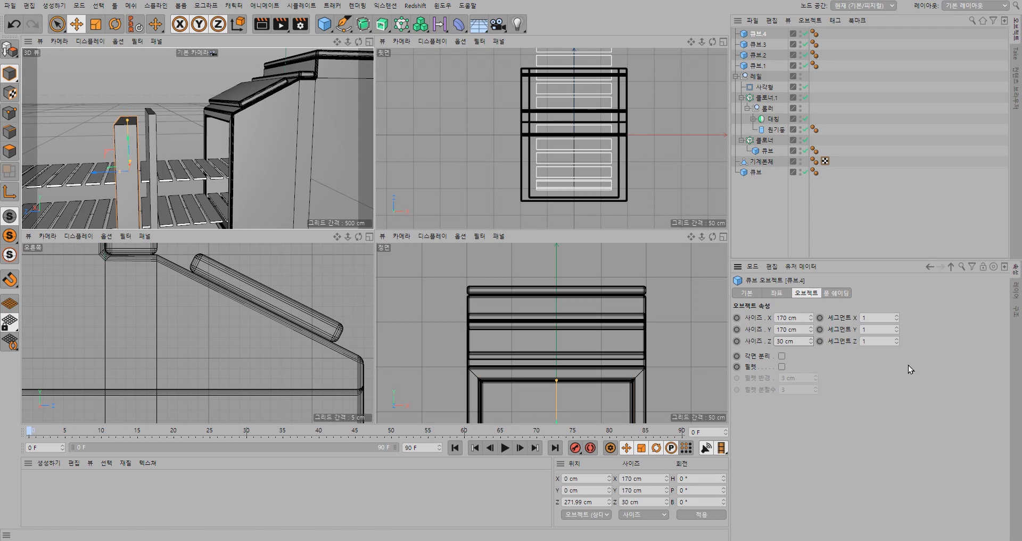
Move the 170 cm cube through the thin panel at about Z 237 cm and order it below the panel in the hierarchy
{"action": "left_click_drag", "start_coordinate": [94, 172], "coordinate": [140, 183]}
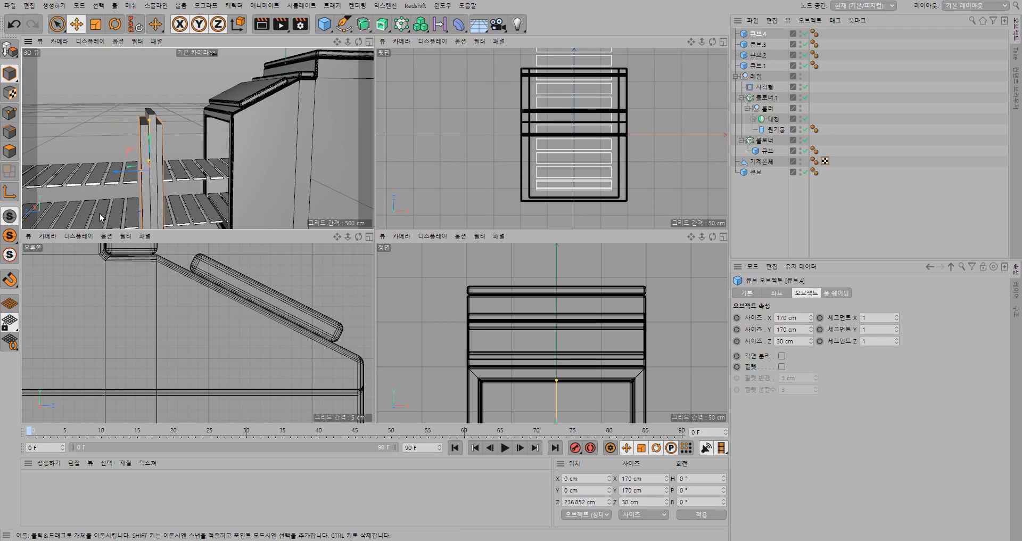
{"action": "left_click_drag", "start_coordinate": [166, 182], "coordinate": [222, 179], "text": "alt"}
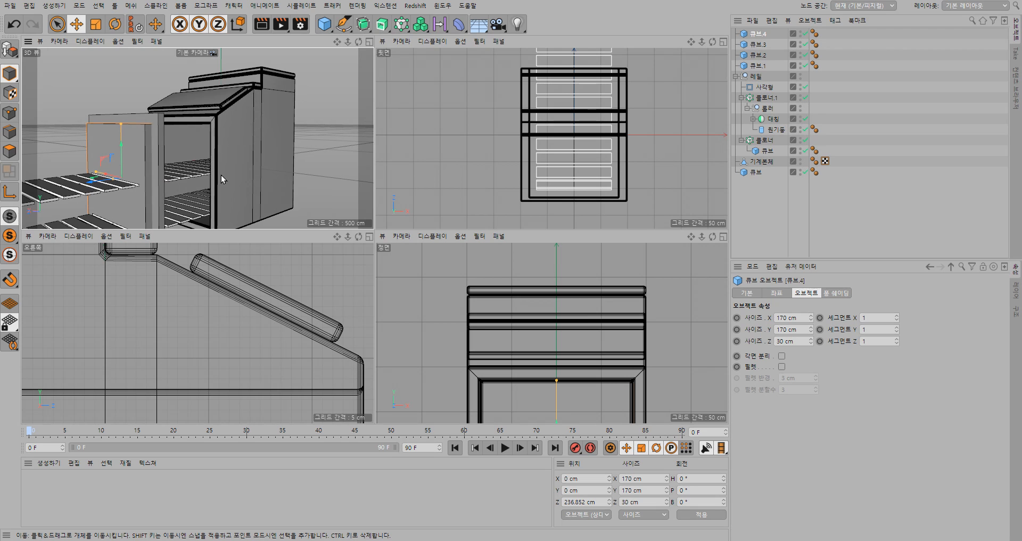
{"action": "left_click_drag", "start_coordinate": [762, 46], "coordinate": [761, 33]}
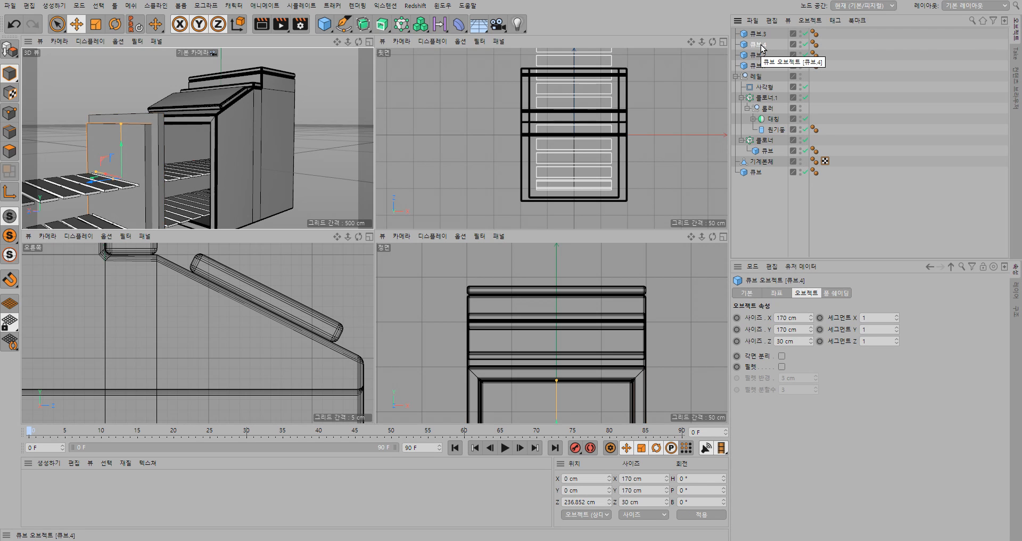
Add a Boole object and make both cubes its children to subtract the 170 cm cube from the thin panel
{"action": "left_click", "coordinate": [362, 28]}
{"action": "left_click", "coordinate": [400, 97]}
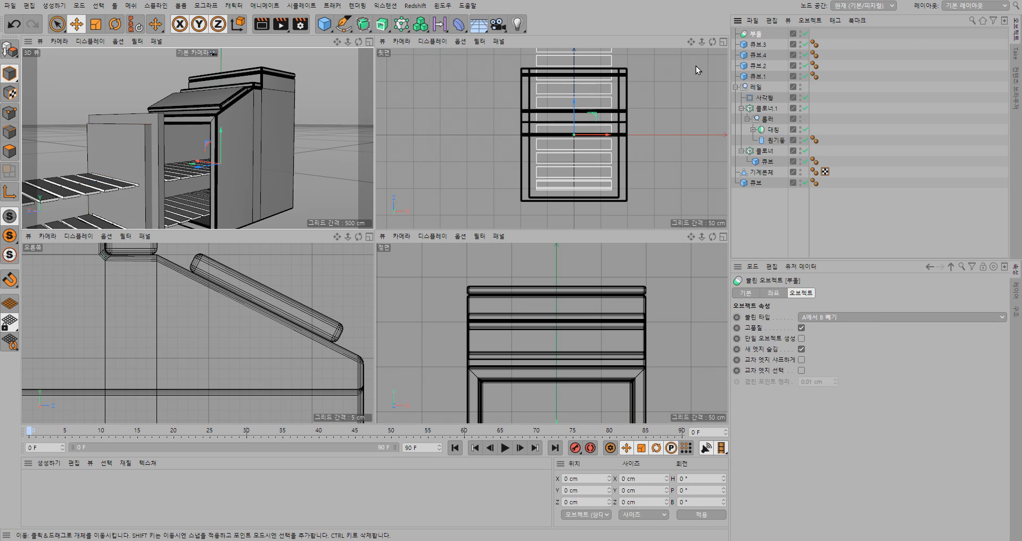
{"action": "left_click", "coordinate": [756, 45]}
{"action": "left_click", "coordinate": [758, 55], "text": "shift"}
{"action": "left_click_drag", "start_coordinate": [758, 55], "coordinate": [758, 35]}
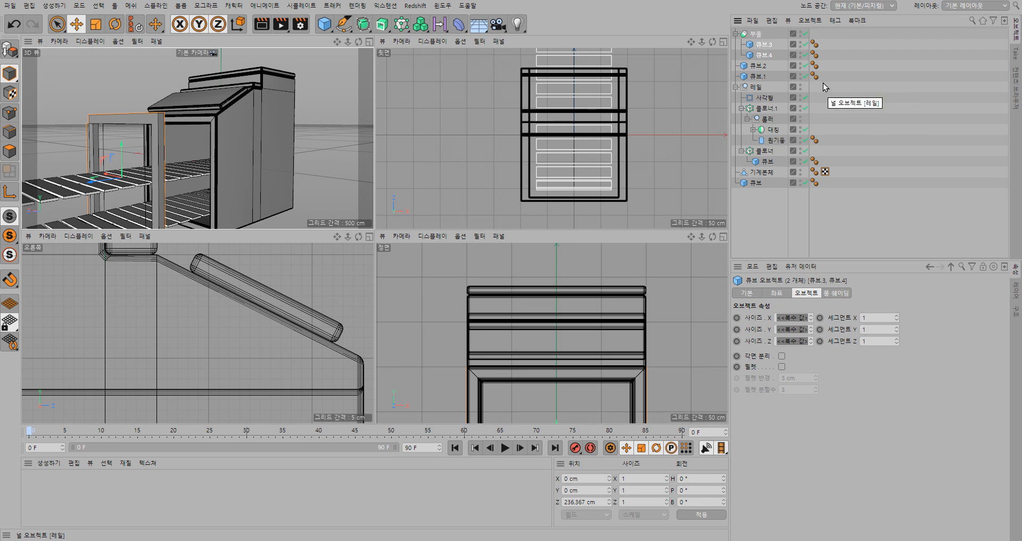
Toggle the Boole's 새 엣지 숨김 option off and back on to compare the edges of the cut frame
{"action": "left_click", "coordinate": [760, 35]}
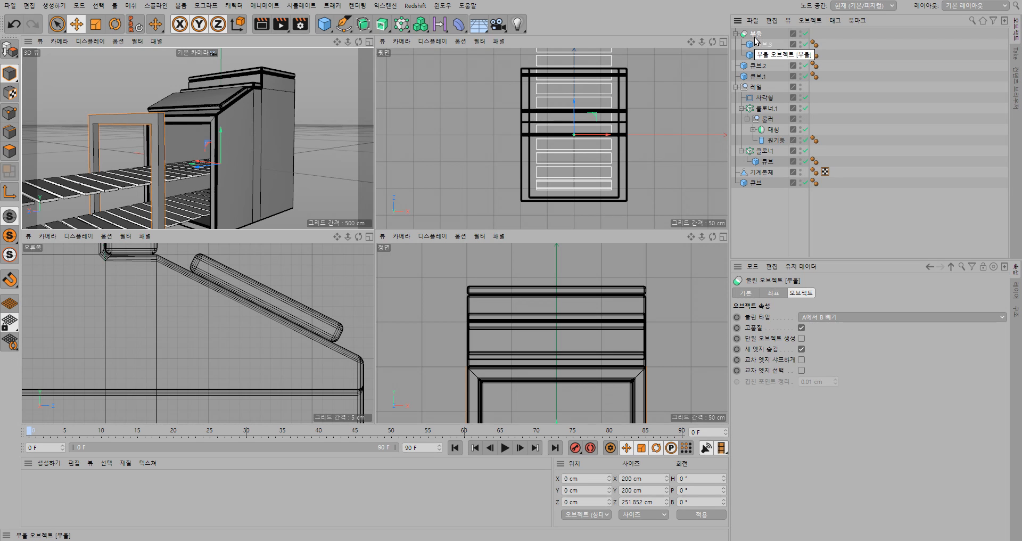
{"action": "left_click", "coordinate": [802, 349]}
{"action": "left_click", "coordinate": [801, 349]}
{"action": "left_click", "coordinate": [801, 350]}
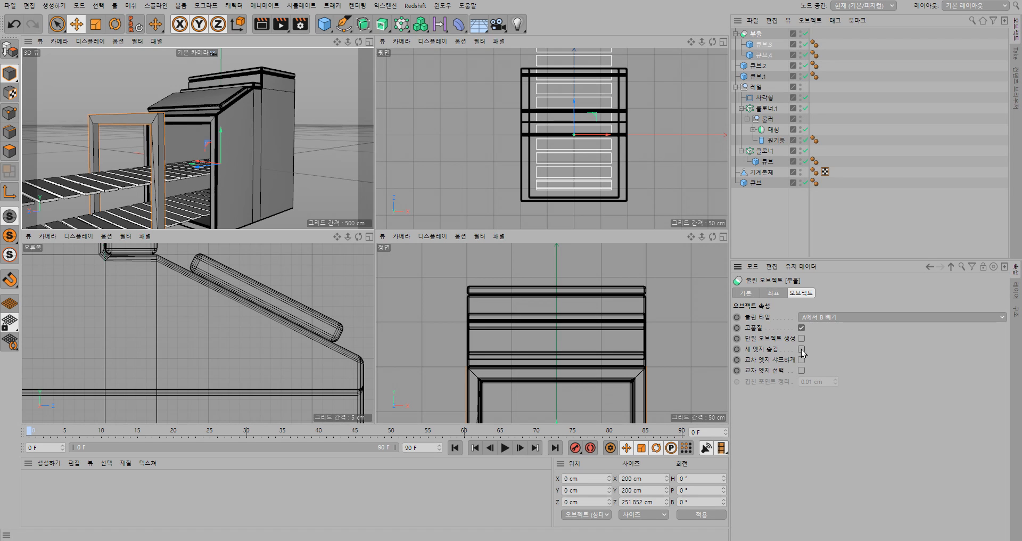
{"action": "left_click", "coordinate": [802, 350]}
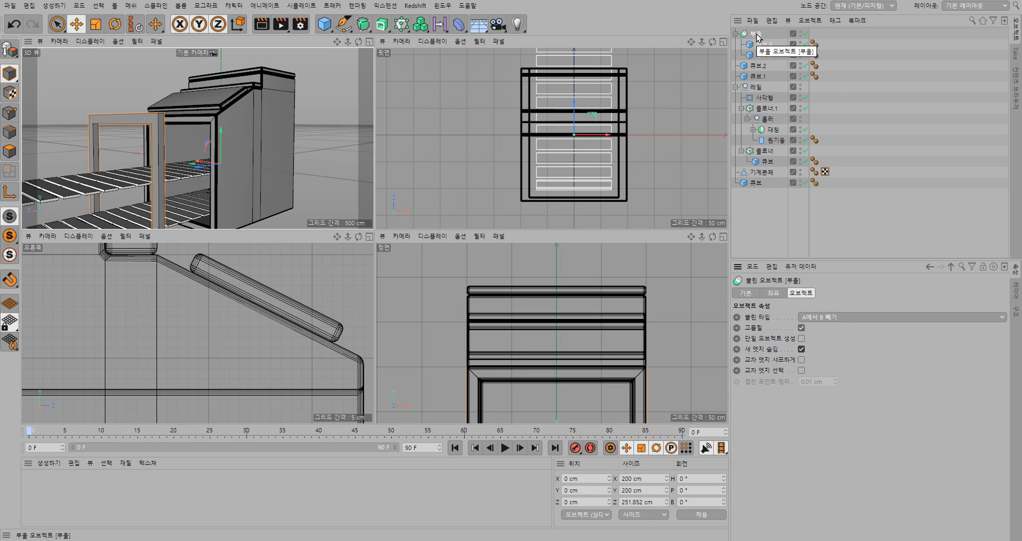
Try making the Boole object editable to look at its polygon children, and undo the conversion
{"action": "left_click", "coordinate": [10, 50]}
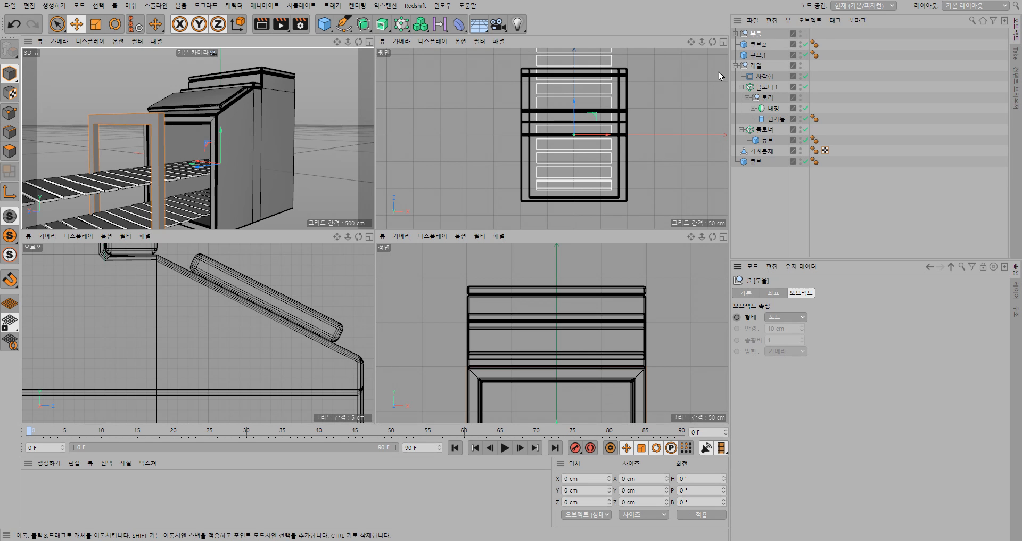
{"action": "left_click", "coordinate": [736, 34]}
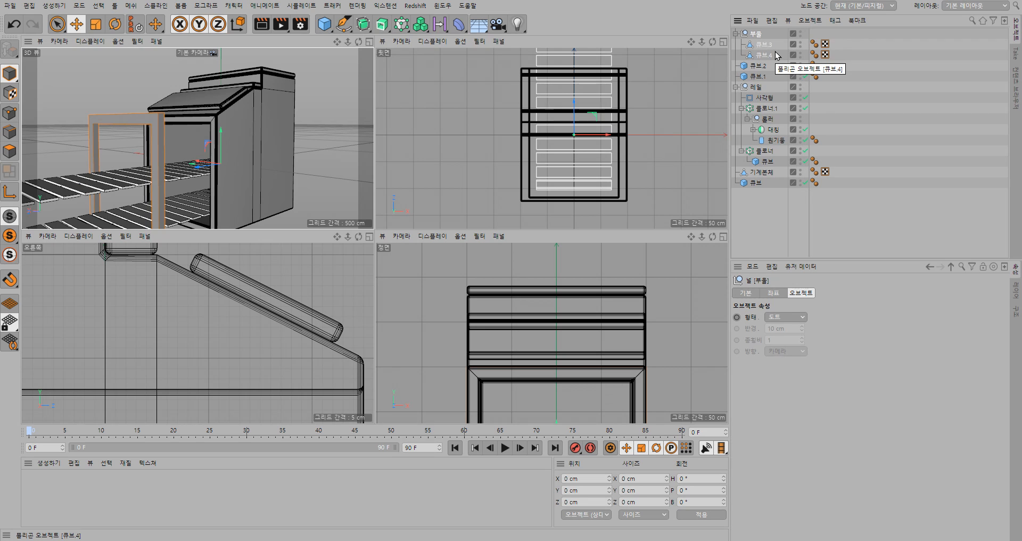
{"action": "key", "text": "ctrl+z"}
Create a polygon copy of the Boole with 현 상태로 오브젝트화, expand its children and delete the copied null
{"action": "right_click", "coordinate": [757, 36]}
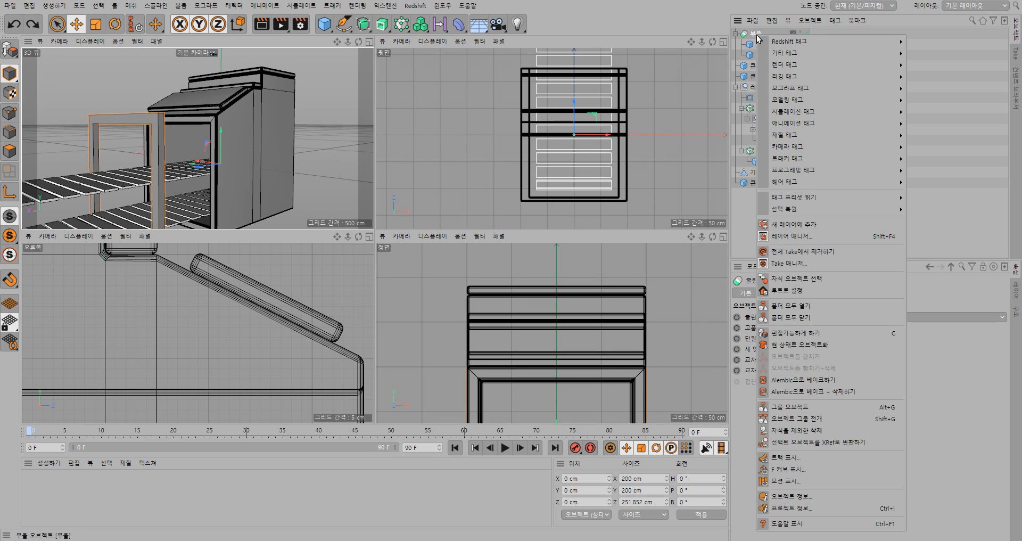
{"action": "left_click", "coordinate": [867, 345]}
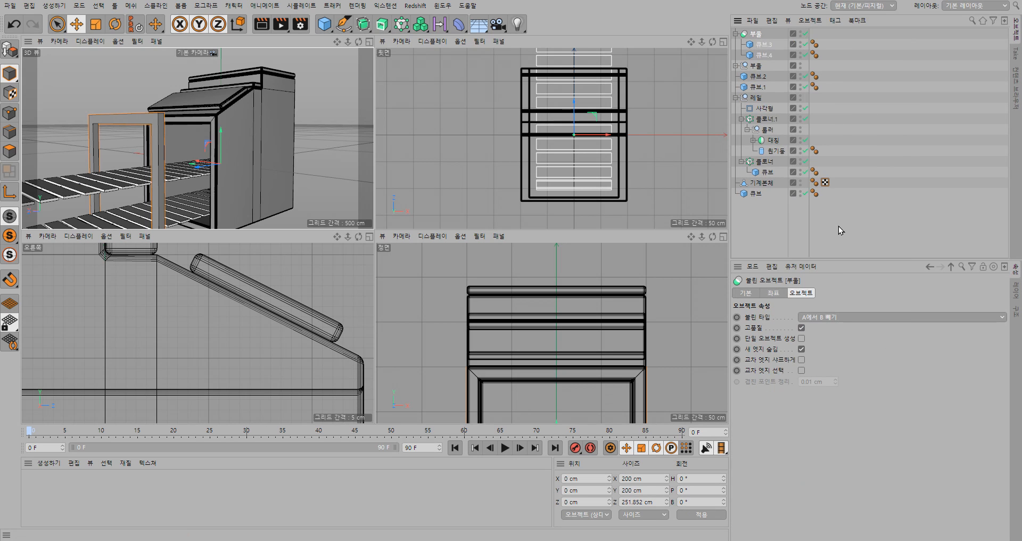
{"action": "left_click", "coordinate": [736, 65]}
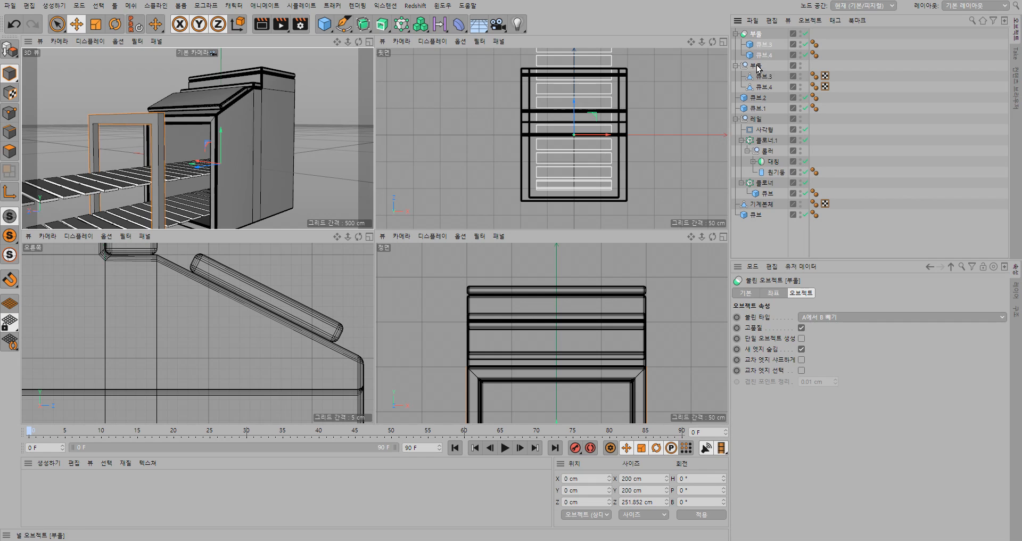
{"action": "left_click", "coordinate": [758, 66]}
{"action": "key", "text": "Delete"}
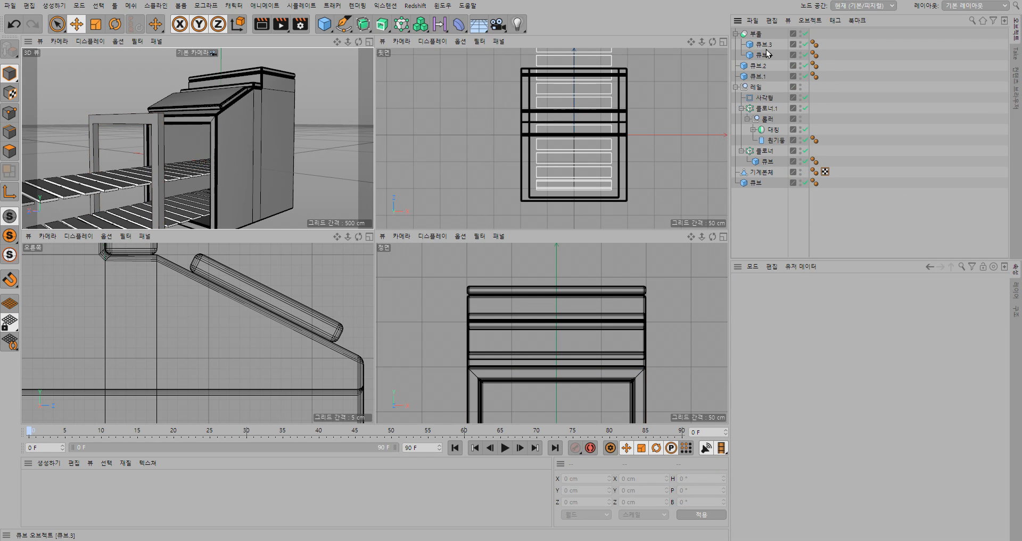
Add a 베벨 디포머 (Bevel deformer) and place it above the Boole at the root level of the hierarchy
{"action": "left_click", "coordinate": [756, 35]}
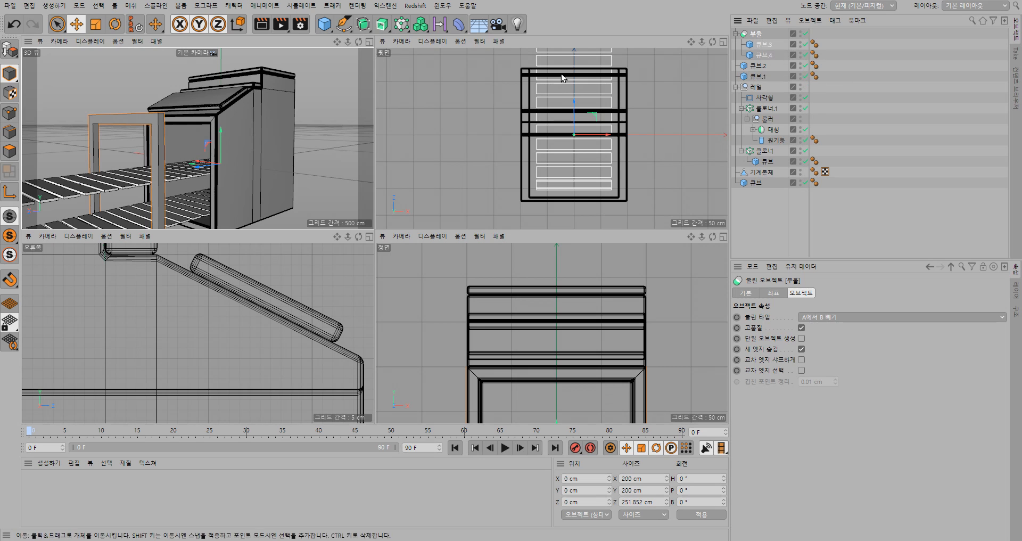
{"action": "left_click", "coordinate": [459, 24]}
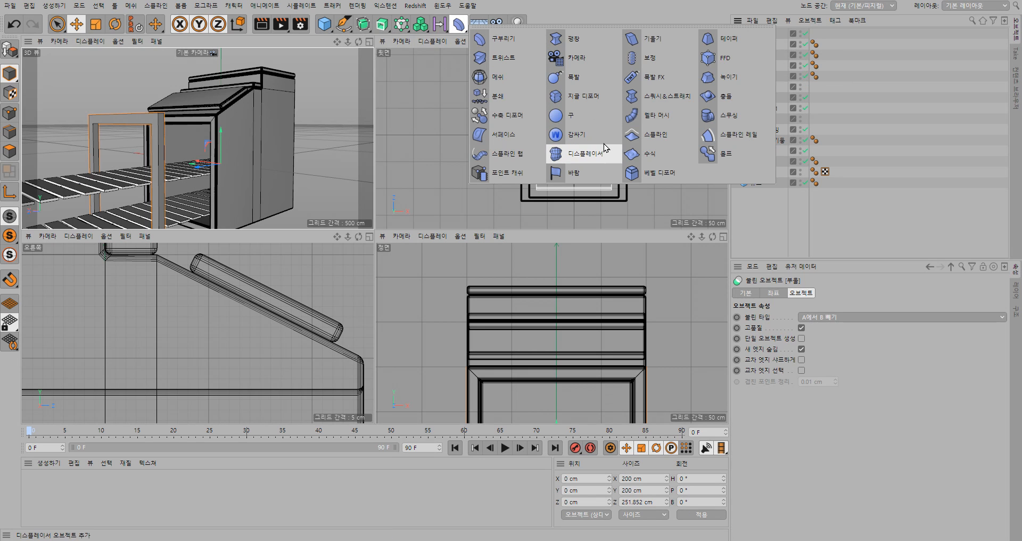
{"action": "left_click", "coordinate": [649, 174]}
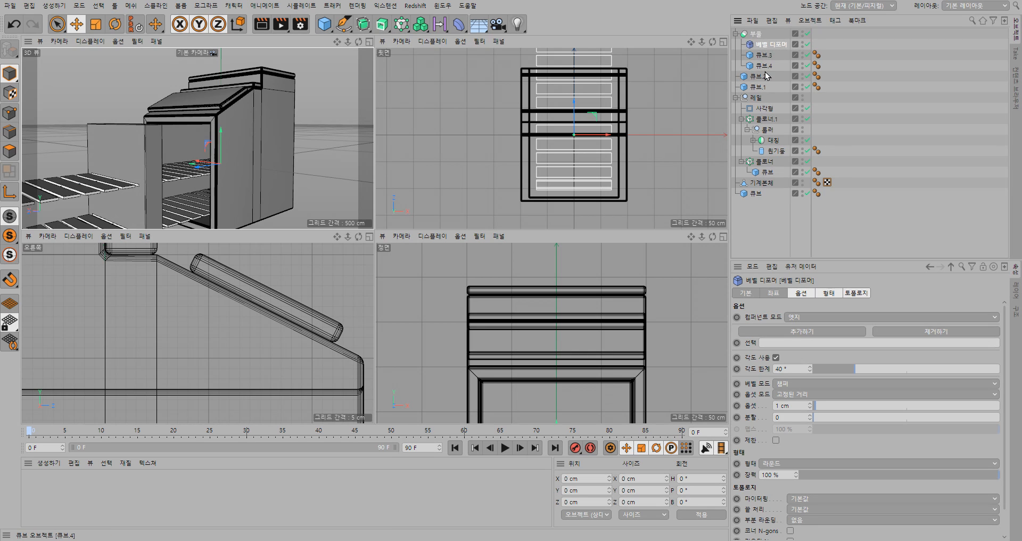
{"action": "left_click_drag", "start_coordinate": [762, 47], "coordinate": [758, 33]}
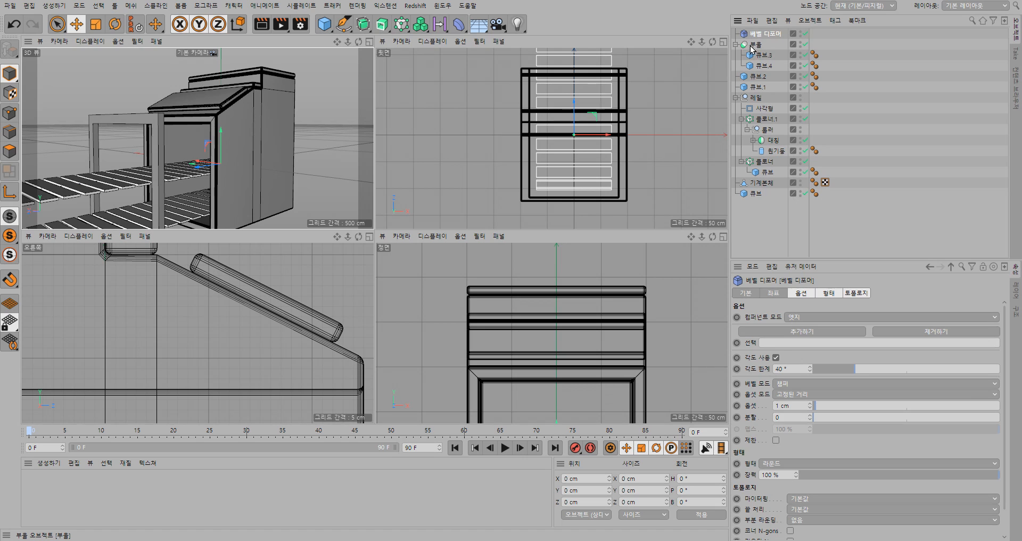
Group the Bevel deformer and the Boole together under one null
{"action": "left_click", "coordinate": [756, 45]}
{"action": "left_click", "coordinate": [763, 35], "text": "ctrl"}
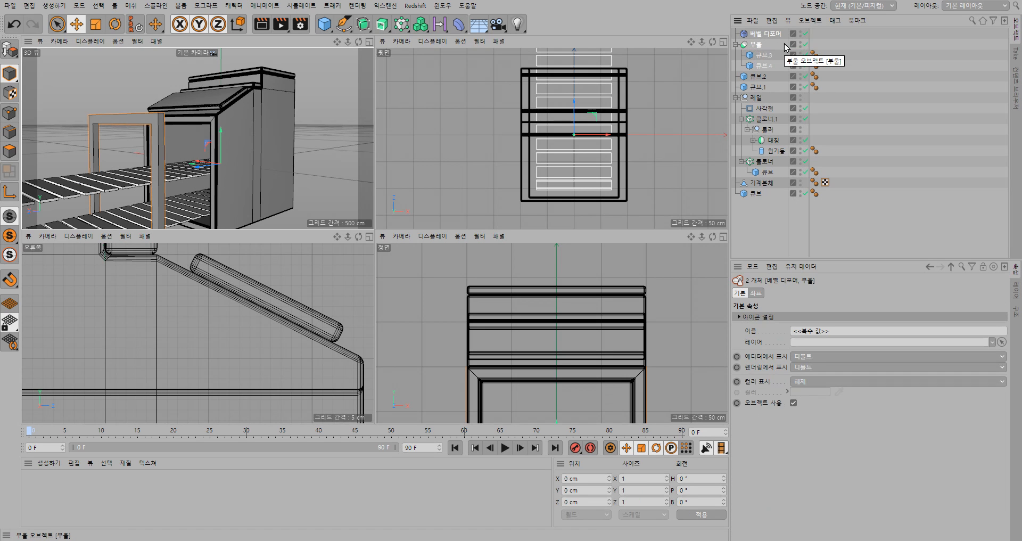
{"action": "key", "text": "alt+g"}
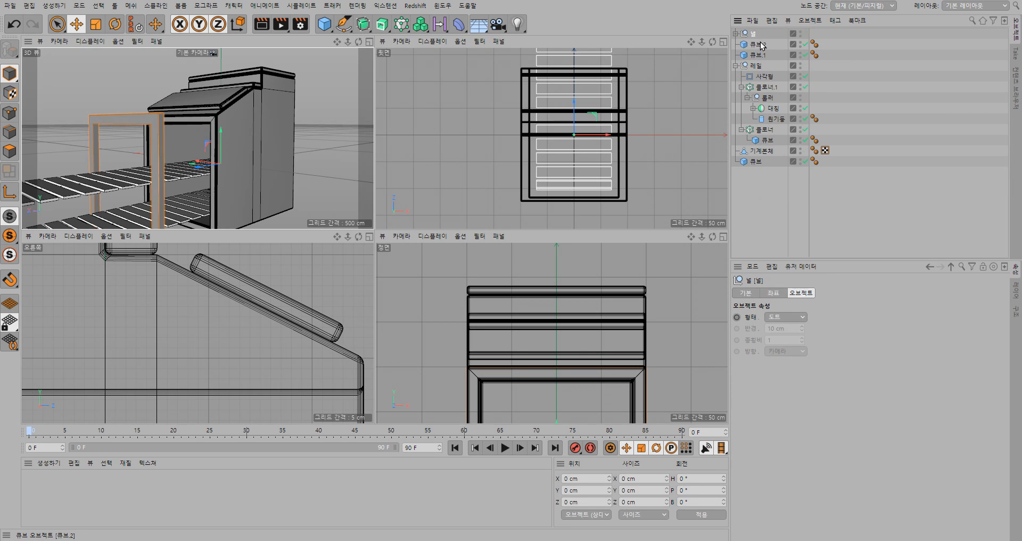
Set the Bevel deformer's offset to 3 cm and its subdivision to 5 to round the frame's edges
{"action": "left_click", "coordinate": [736, 33]}
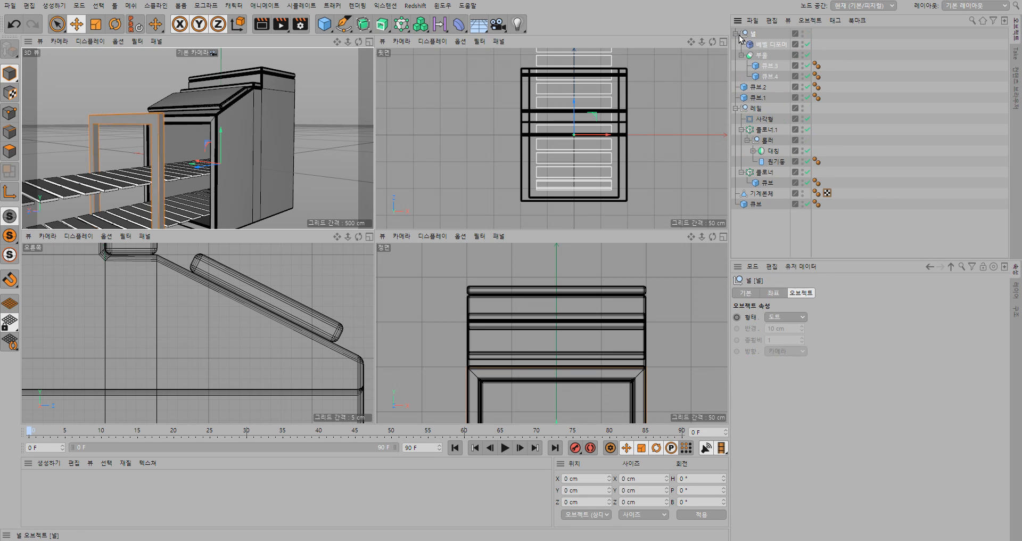
{"action": "left_click", "coordinate": [770, 46]}
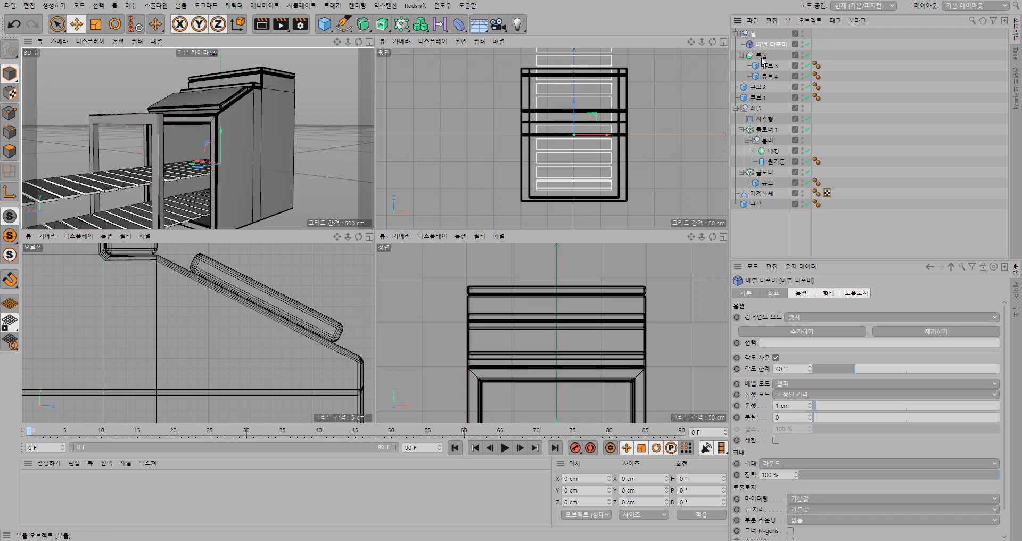
{"action": "left_click", "coordinate": [742, 55]}
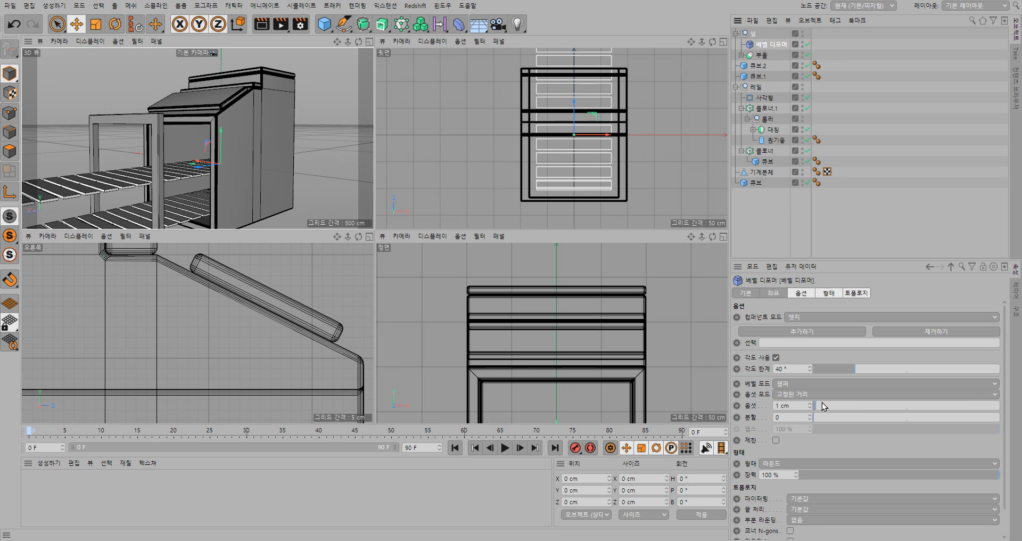
{"action": "left_click", "coordinate": [809, 404]}
{"action": "left_click", "coordinate": [809, 404]}
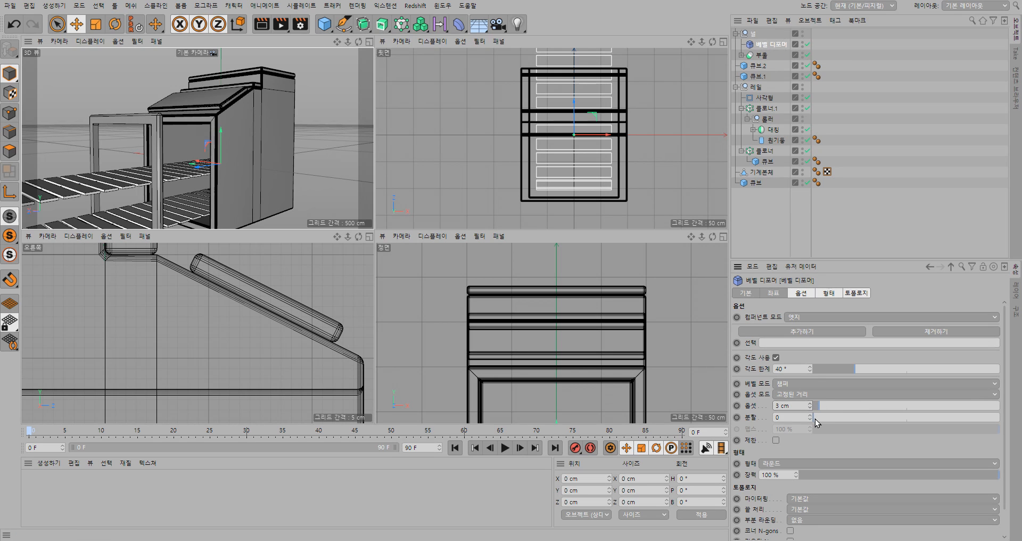
{"action": "left_click", "coordinate": [810, 415]}
{"action": "left_click", "coordinate": [810, 416]}
{"action": "left_click", "coordinate": [810, 415]}
{"action": "left_click", "coordinate": [809, 415]}
{"action": "left_click", "coordinate": [810, 415]}
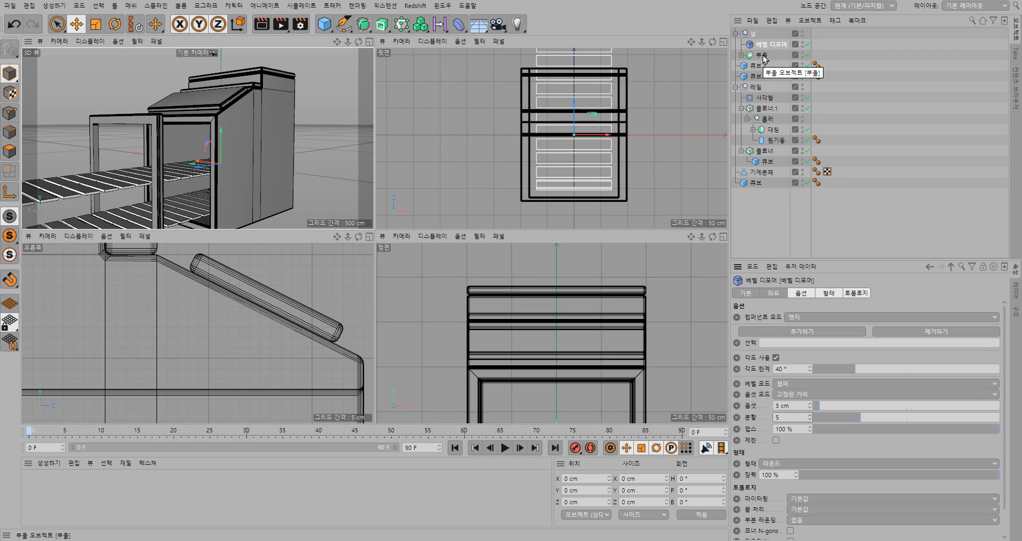
Rename the frame's null group to 앞판 and move it along Z to about -105.7 cm, against the machine's opening
{"action": "left_click", "coordinate": [753, 34]}
{"action": "double_click", "coordinate": [755, 33]}
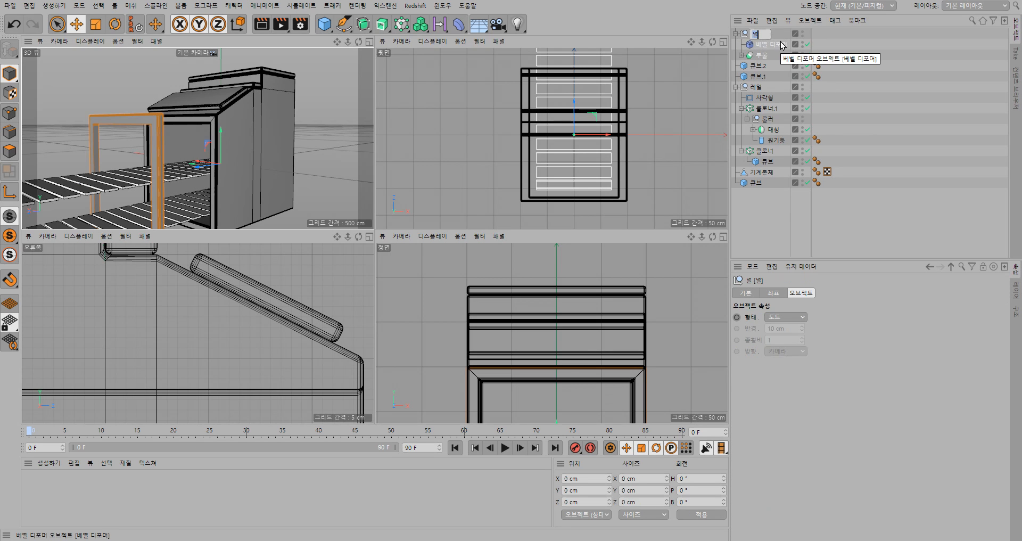
{"action": "type", "text": "앞판"}
{"action": "key", "text": "Return"}
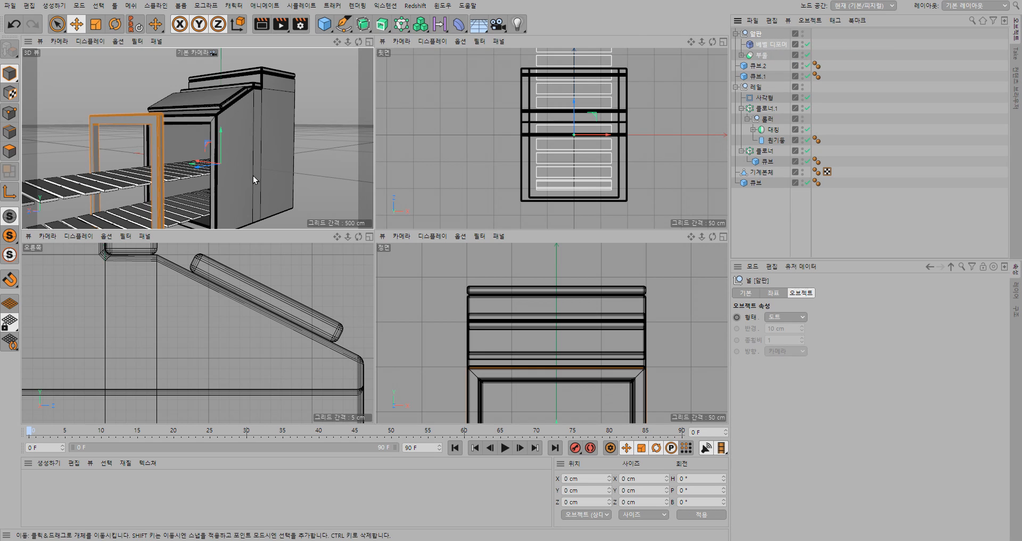
{"action": "left_click_drag", "start_coordinate": [200, 166], "coordinate": [231, 168]}
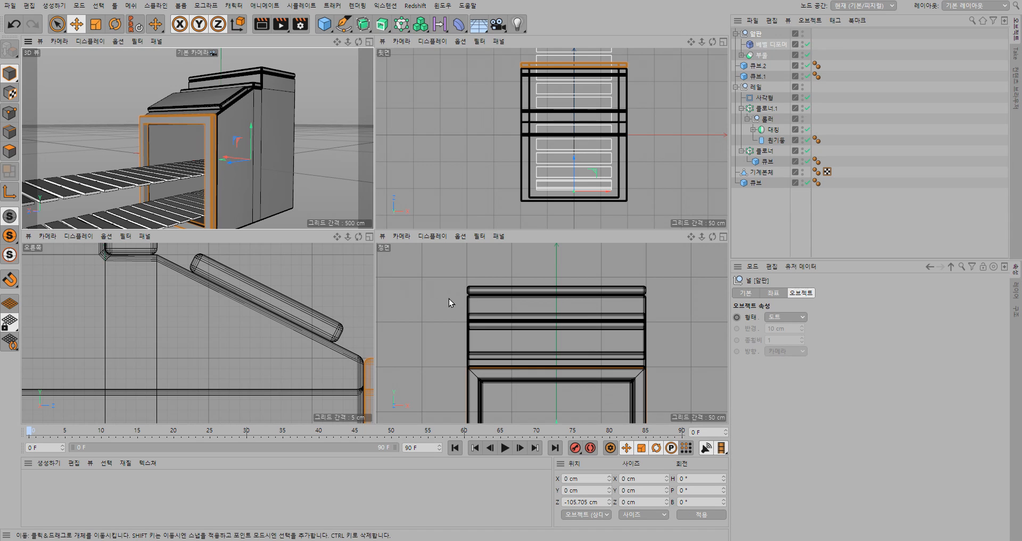
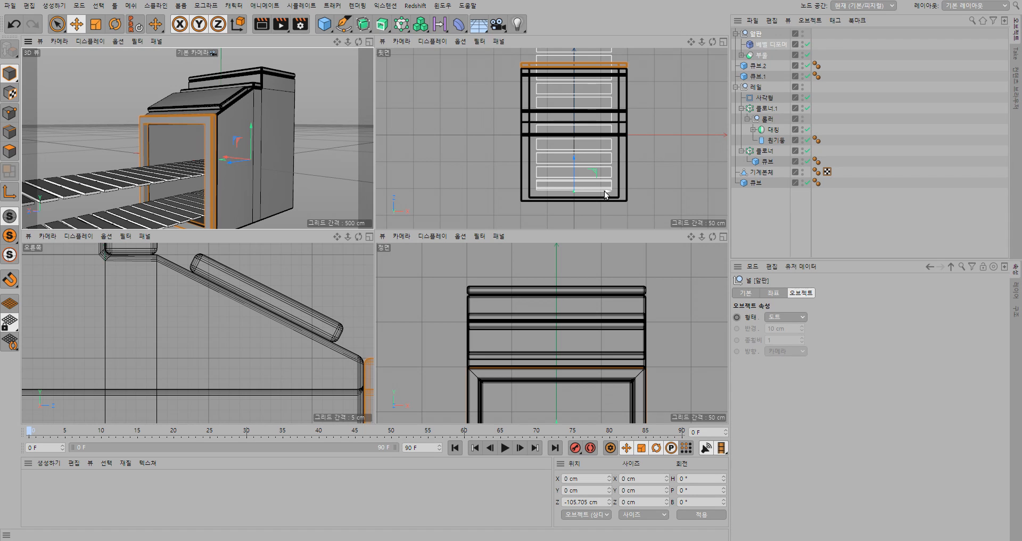
{"action": "left_click", "coordinate": [336, 176]}
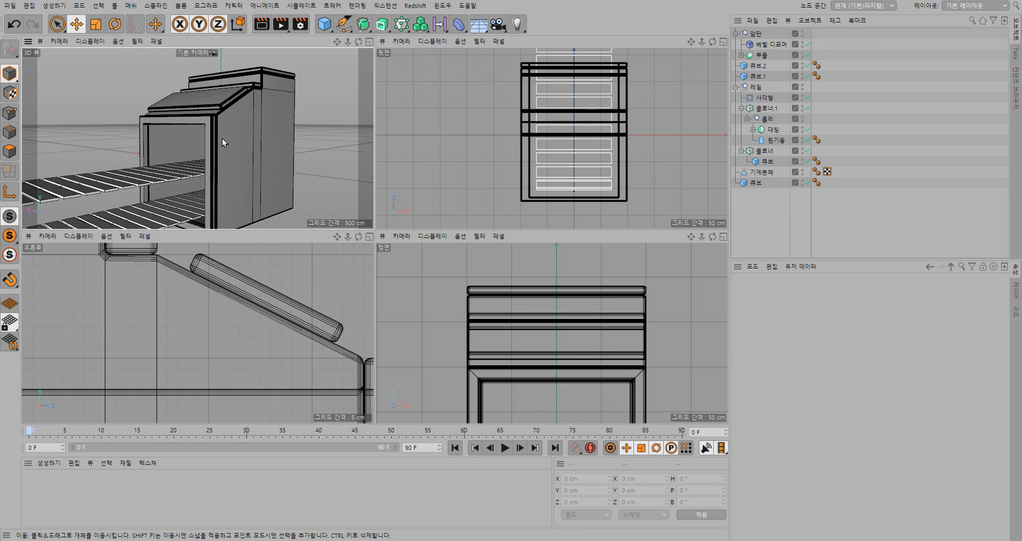
Add a cube and move it along the conveyor belt to about Z 589 cm
{"action": "left_click", "coordinate": [369, 42]}
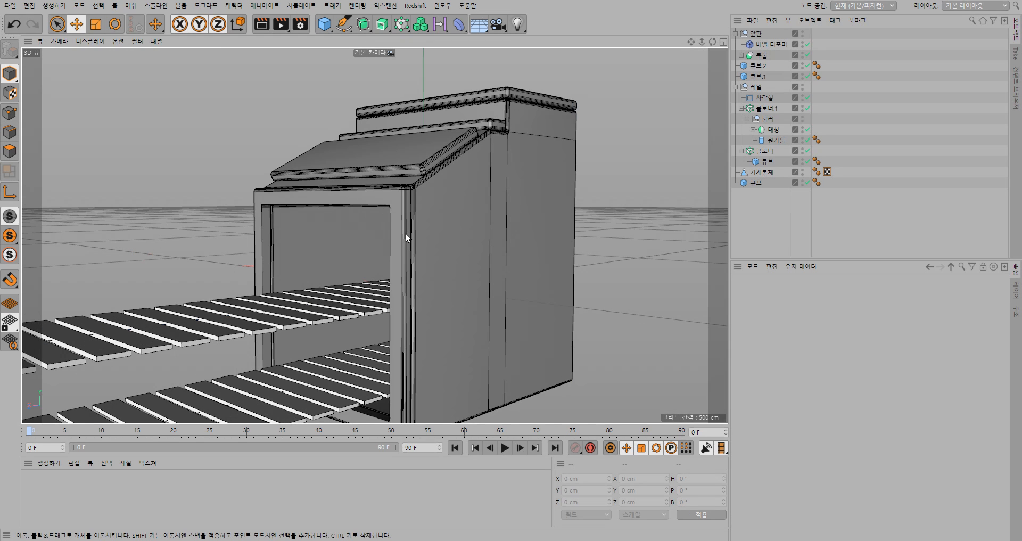
{"action": "left_click_drag", "start_coordinate": [406, 233], "coordinate": [475, 322], "text": "alt"}
{"action": "left_click_drag", "start_coordinate": [334, 120], "coordinate": [180, 88], "text": "alt"}
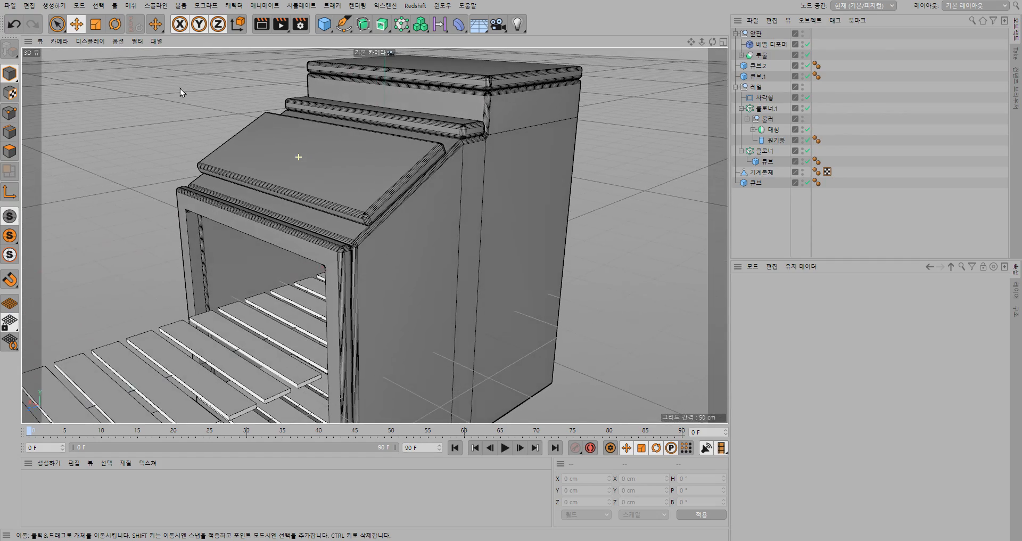
{"action": "left_click_drag", "start_coordinate": [375, 247], "coordinate": [356, 215], "text": "alt"}
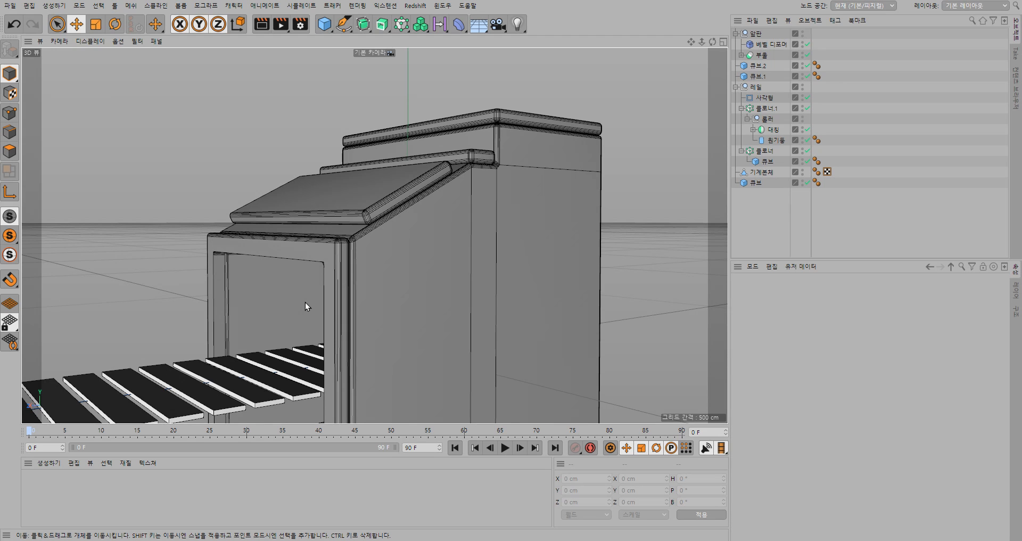
{"action": "scroll", "coordinate": [341, 303], "scroll_direction": "down", "scroll_amount": 3}
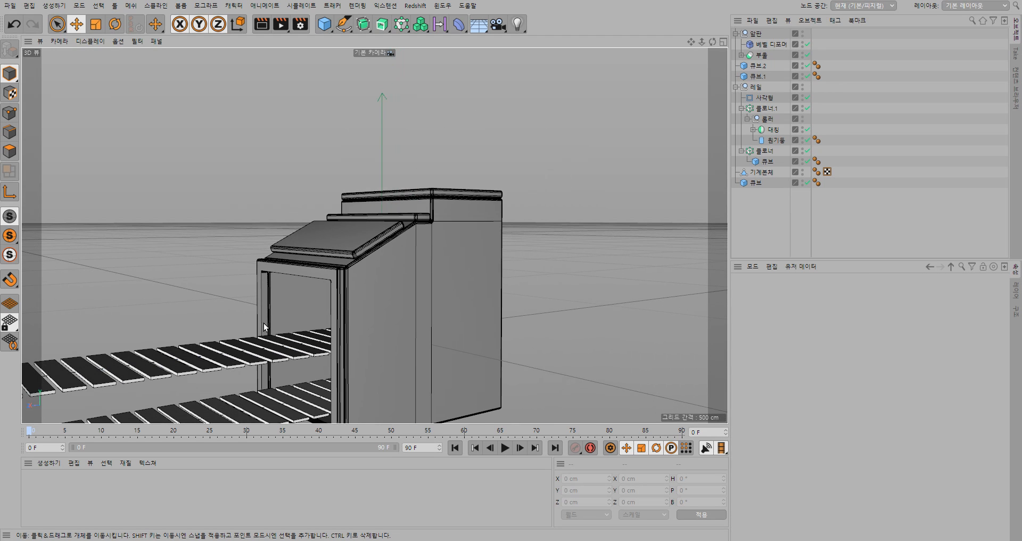
{"action": "middle_click_drag", "start_coordinate": [265, 322], "coordinate": [469, 258], "text": "alt"}
{"action": "scroll", "coordinate": [452, 277], "scroll_direction": "up", "scroll_amount": 5}
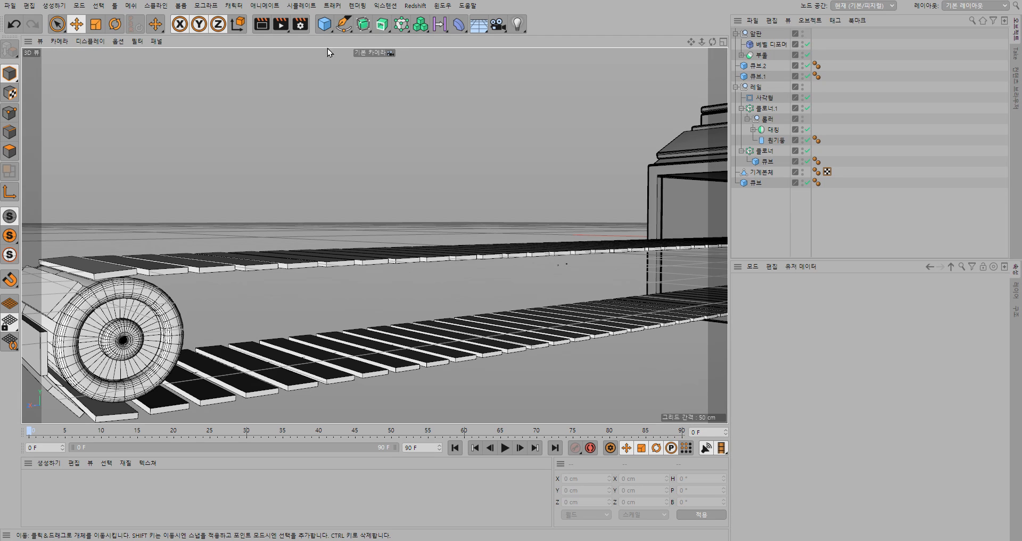
{"action": "left_click", "coordinate": [324, 26]}
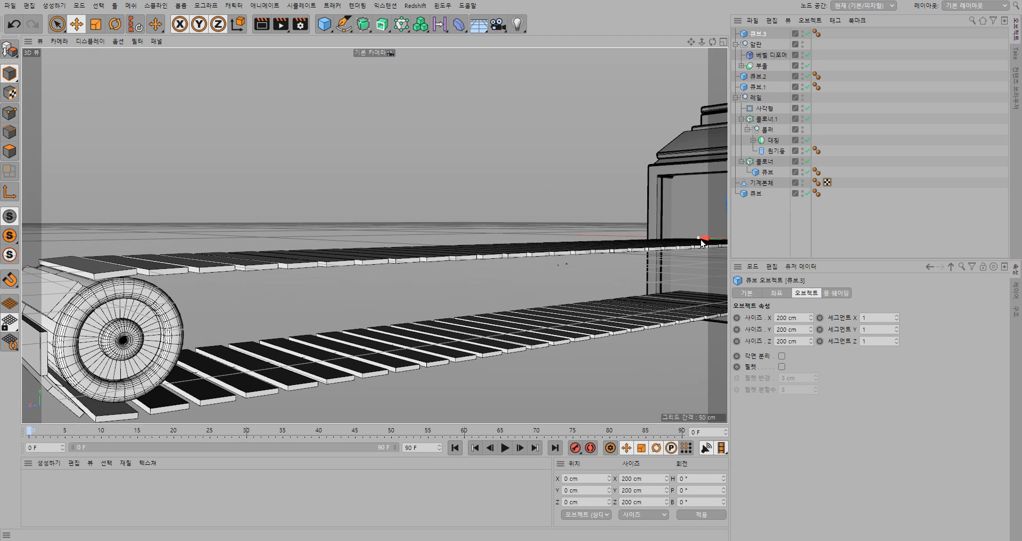
{"action": "left_click_drag", "start_coordinate": [702, 266], "coordinate": [272, 264], "text": "alt"}
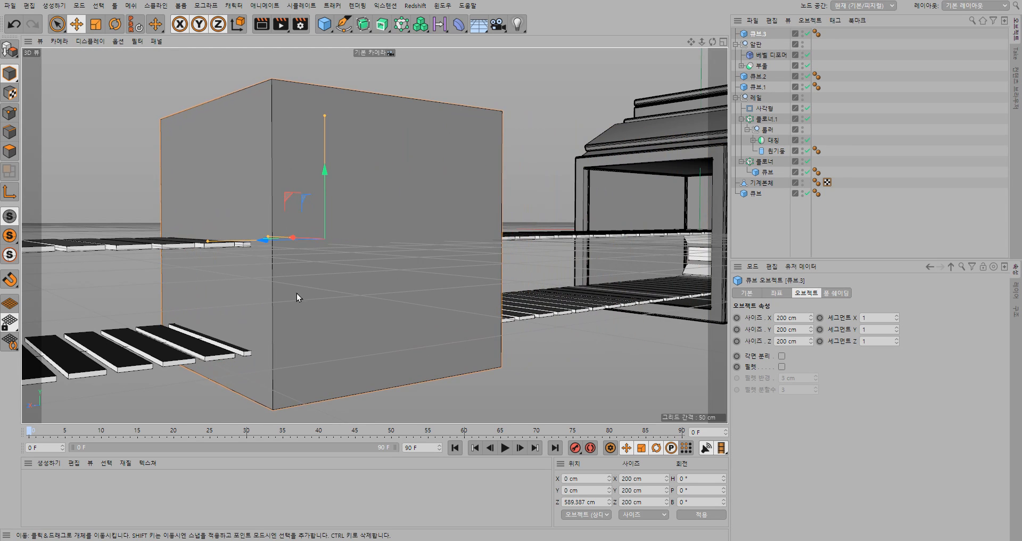
Set the camera navigation to 오브젝트 모드 so the view orbits around the selected cube
{"action": "left_click_drag", "start_coordinate": [343, 309], "coordinate": [461, 312], "text": "alt"}
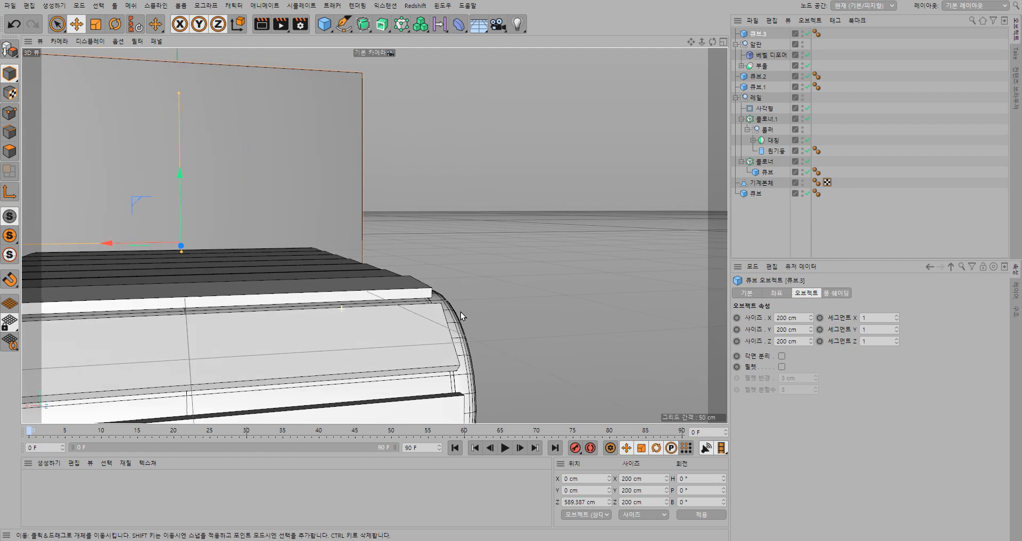
{"action": "left_click_drag", "start_coordinate": [251, 235], "coordinate": [384, 238], "text": "alt"}
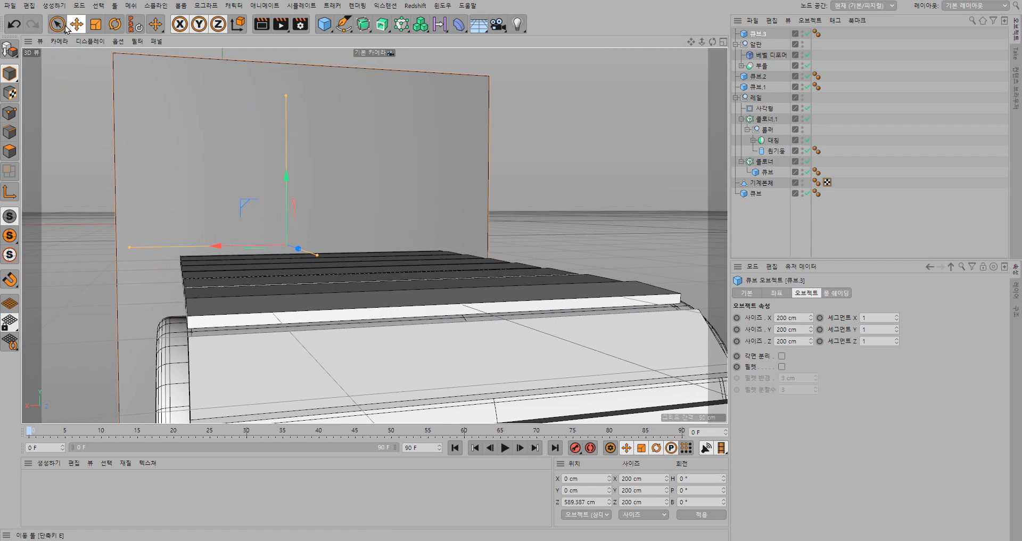
{"action": "left_click", "coordinate": [60, 41]}
{"action": "mouse_move", "coordinate": [72, 58]}
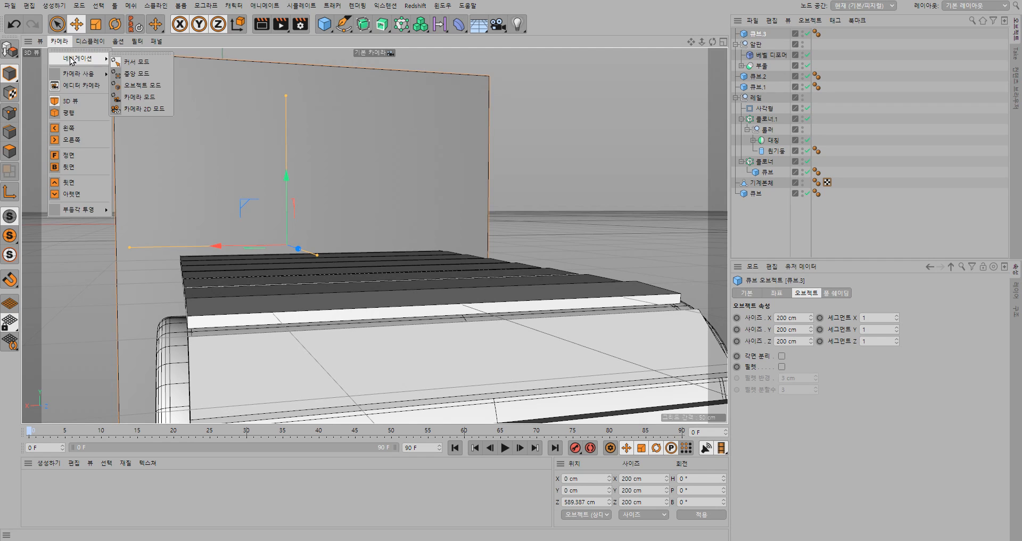
{"action": "left_click", "coordinate": [141, 91]}
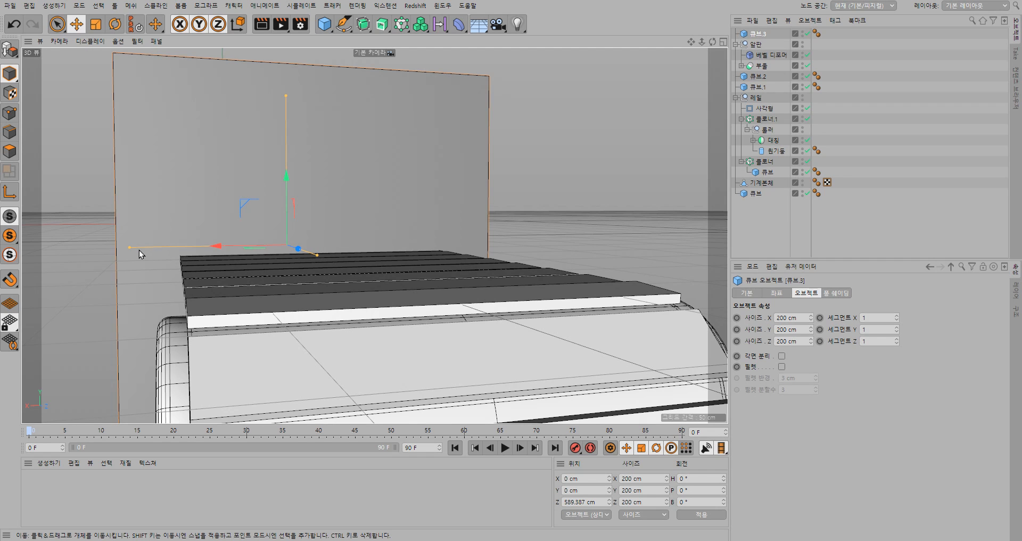
Narrow the new cube on the conveyor to about 29 cm in X and about 50 cm in Z
{"action": "left_click_drag", "start_coordinate": [130, 247], "coordinate": [266, 245]}
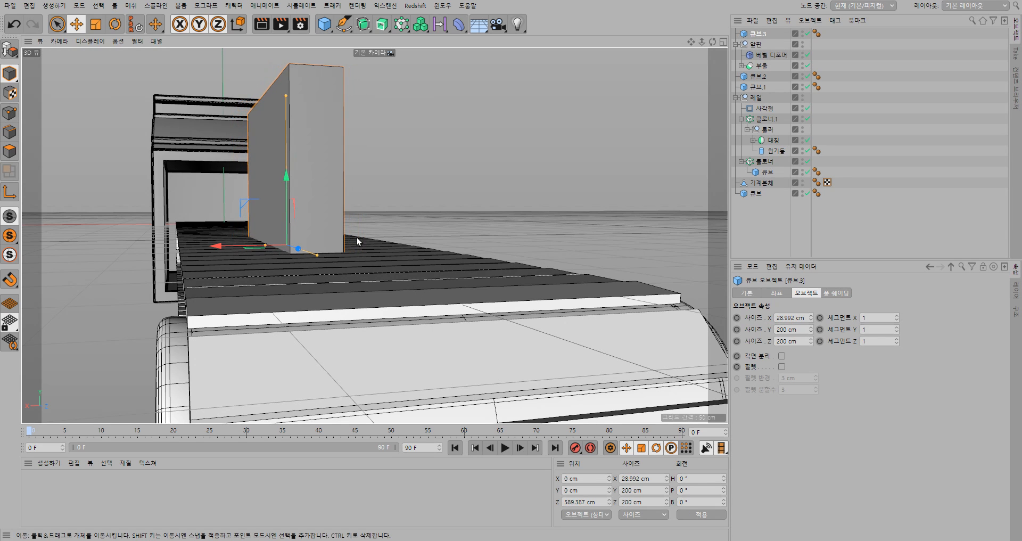
{"action": "left_click_drag", "start_coordinate": [357, 238], "coordinate": [250, 247], "text": "alt"}
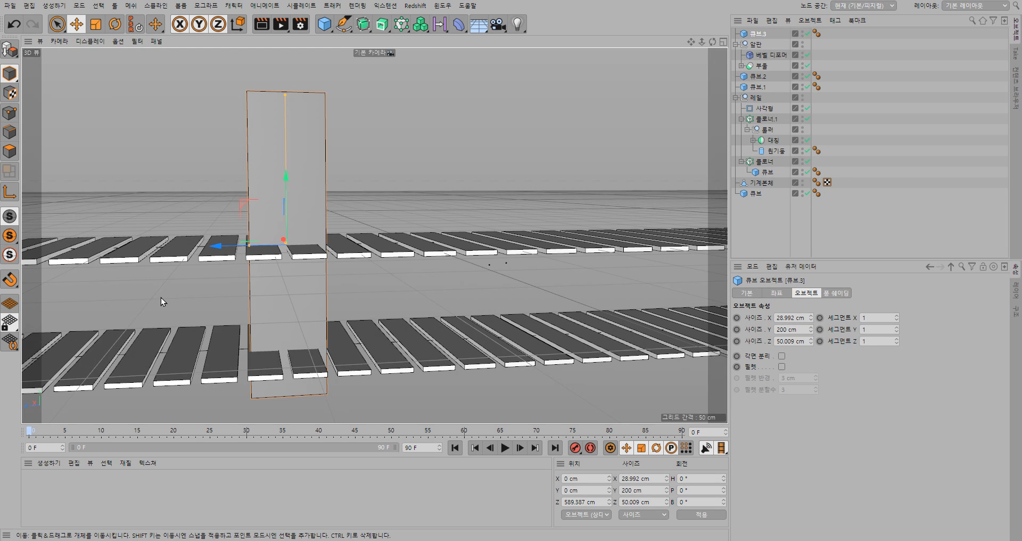
Move the tall cube along X to about -102.7 cm so it stands beside the conveyor belt
{"action": "left_click_drag", "start_coordinate": [158, 297], "coordinate": [284, 302], "text": "alt"}
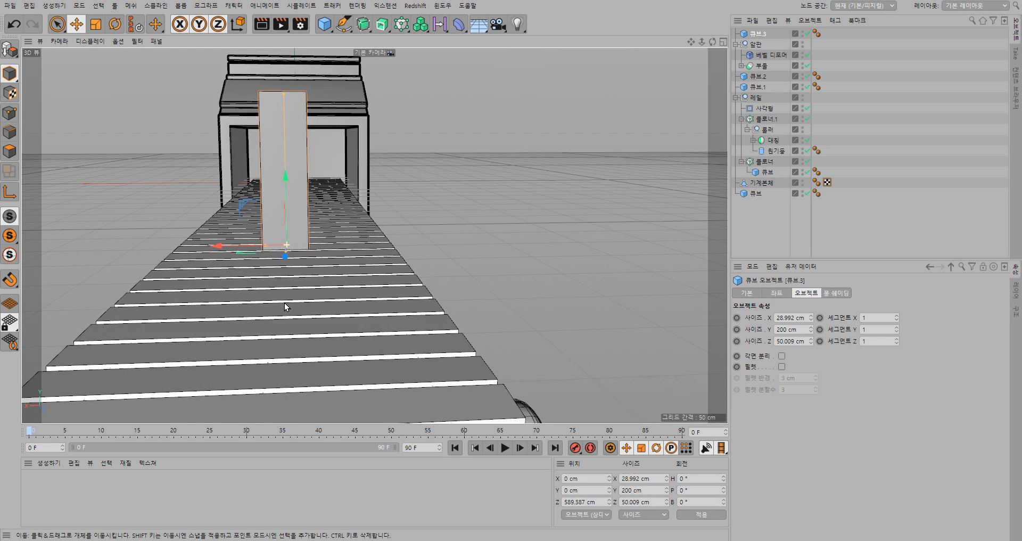
{"action": "left_click_drag", "start_coordinate": [213, 245], "coordinate": [358, 245]}
{"action": "left_click_drag", "start_coordinate": [398, 315], "coordinate": [382, 311], "text": "alt"}
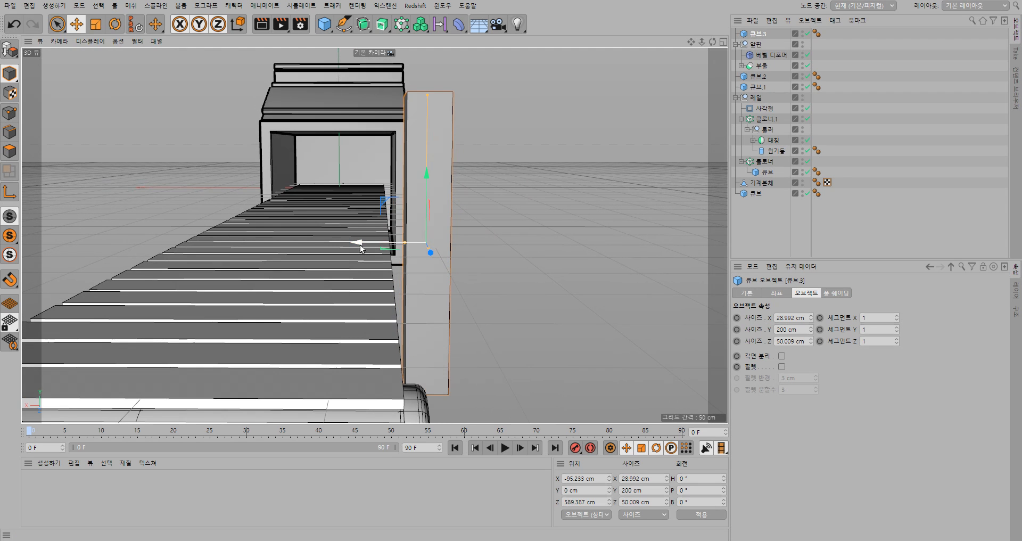
{"action": "left_click_drag", "start_coordinate": [363, 271], "coordinate": [369, 241], "text": "alt"}
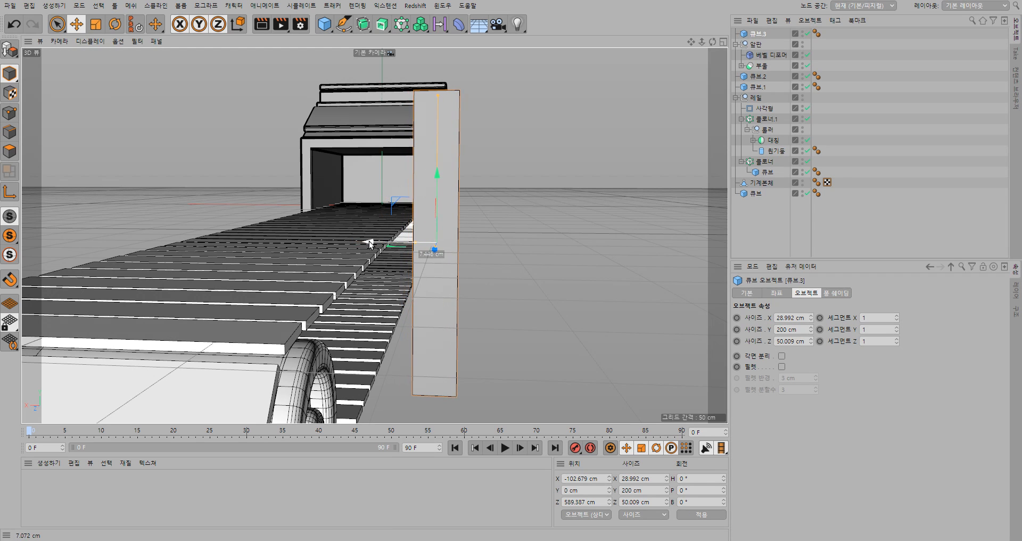
Collapse the 클로너.1 and 클로너 hierarchies inside the 레일 group
{"action": "left_click", "coordinate": [765, 120]}
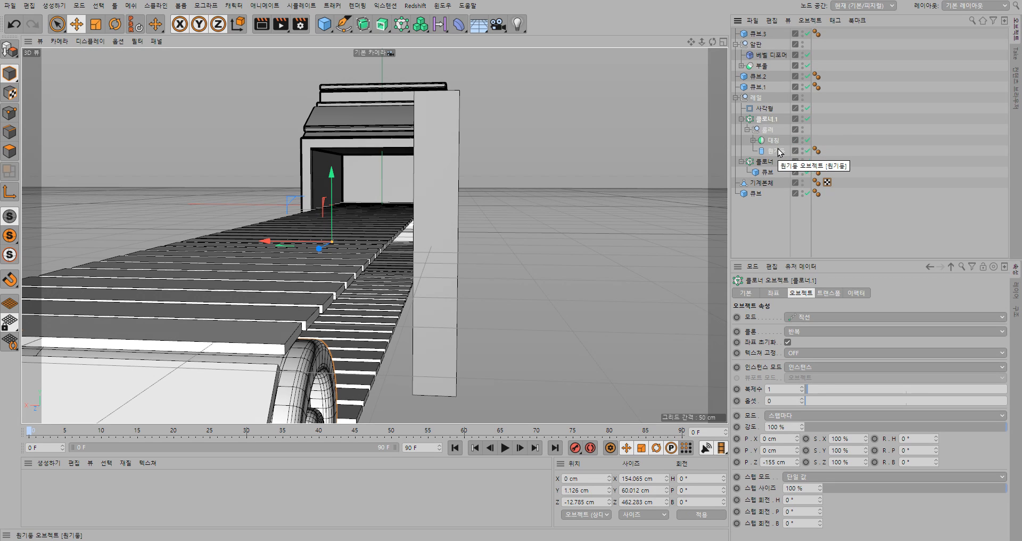
{"action": "left_click", "coordinate": [742, 119]}
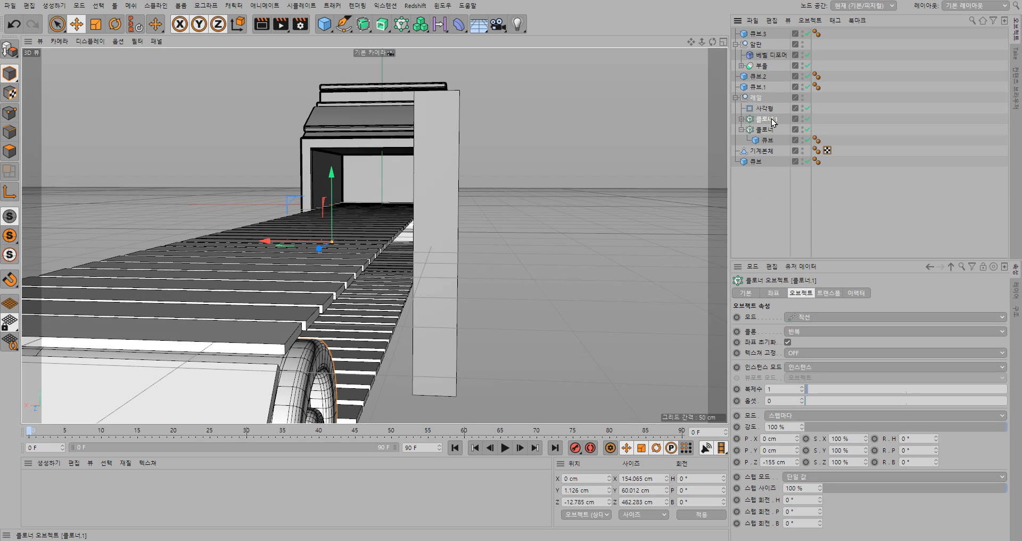
{"action": "left_click", "coordinate": [742, 130]}
{"action": "left_click", "coordinate": [765, 132]}
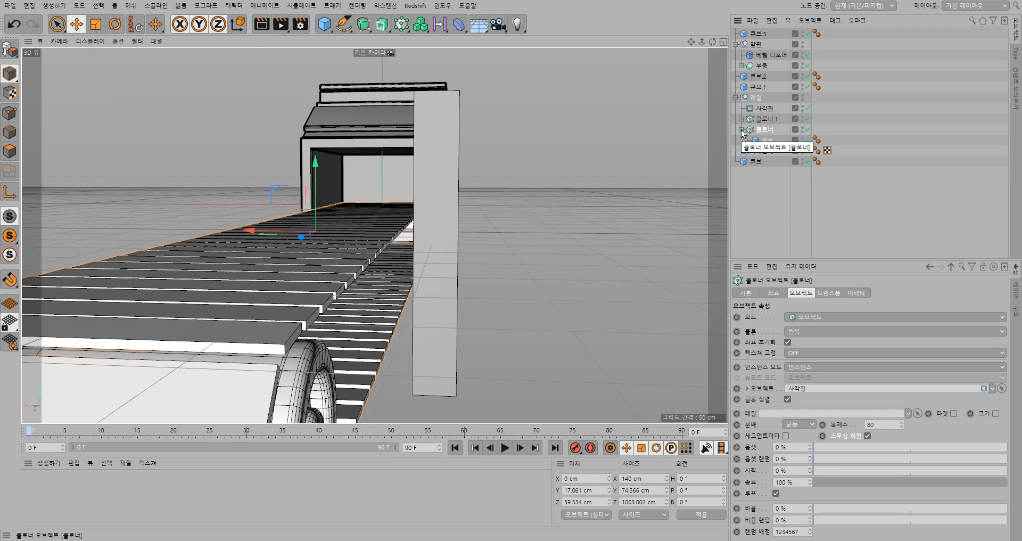
{"action": "left_click", "coordinate": [742, 130]}
{"action": "left_click", "coordinate": [761, 119]}
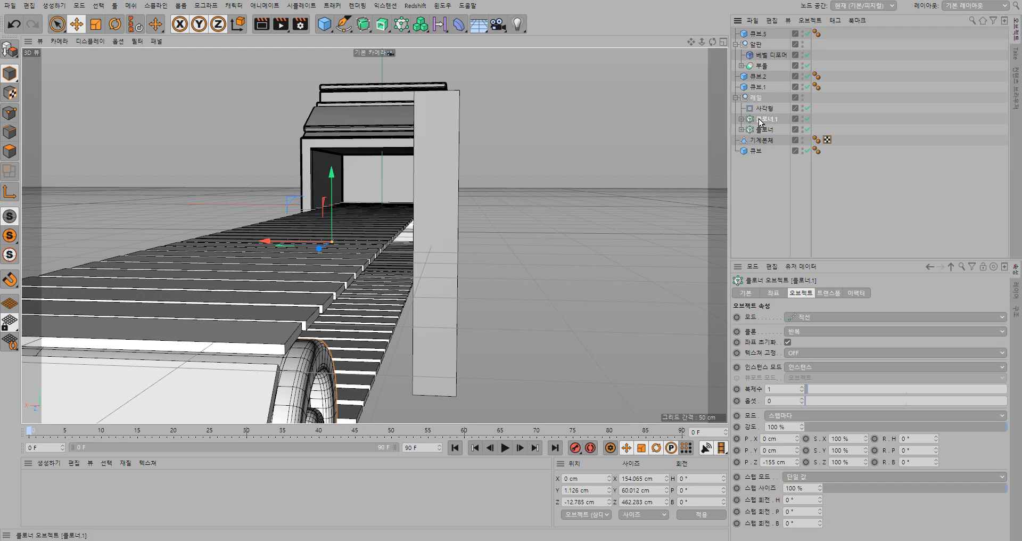
Set the clone count of the roller cloner 클로너.1 to 7 and collapse the 레일 group
{"action": "left_click", "coordinate": [807, 120]}
{"action": "left_click", "coordinate": [807, 120]}
{"action": "left_click", "coordinate": [807, 121]}
{"action": "left_click", "coordinate": [807, 121]}
{"action": "left_click", "coordinate": [781, 389]}
{"action": "type", "text": "7"}
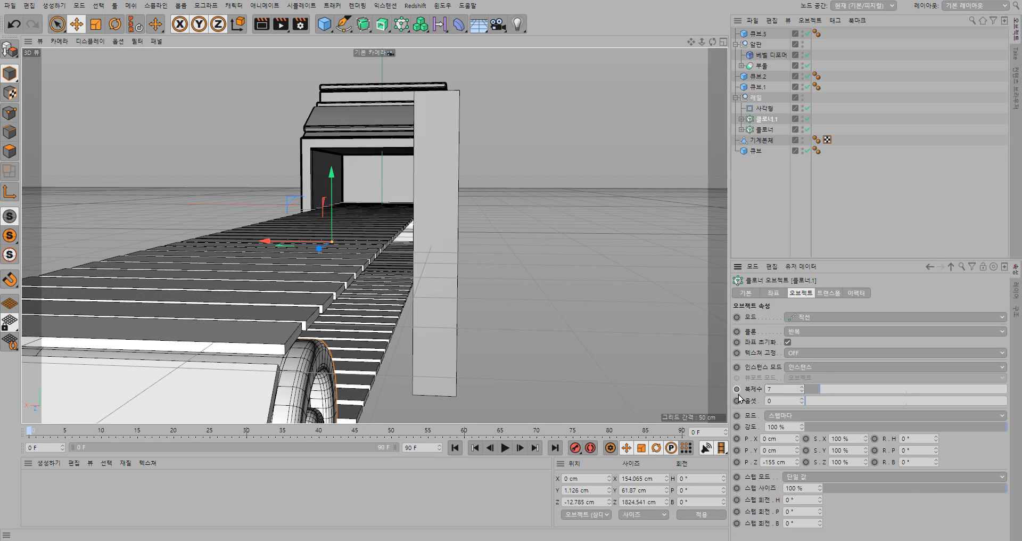
{"action": "key", "text": "Return"}
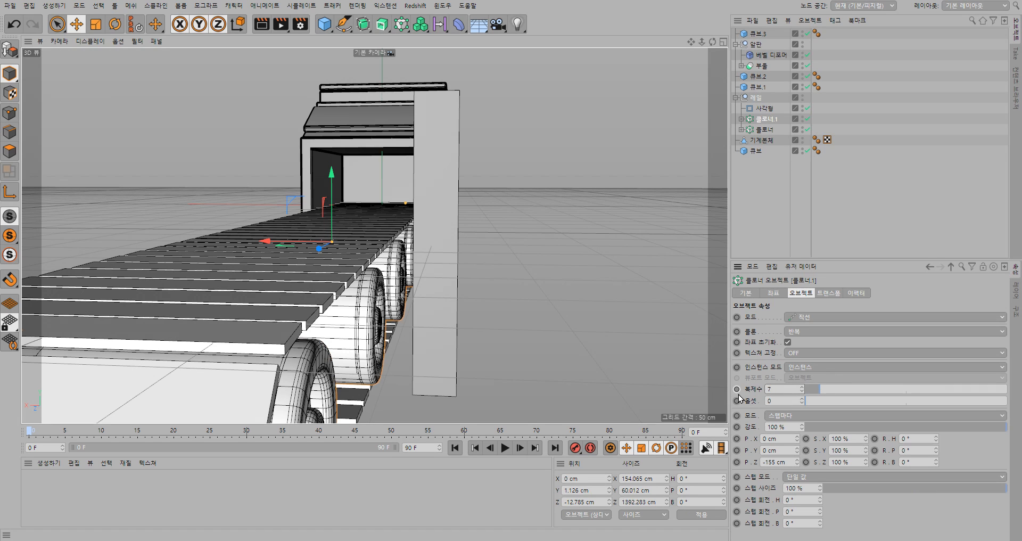
{"action": "left_click", "coordinate": [826, 119]}
{"action": "left_click", "coordinate": [735, 98]}
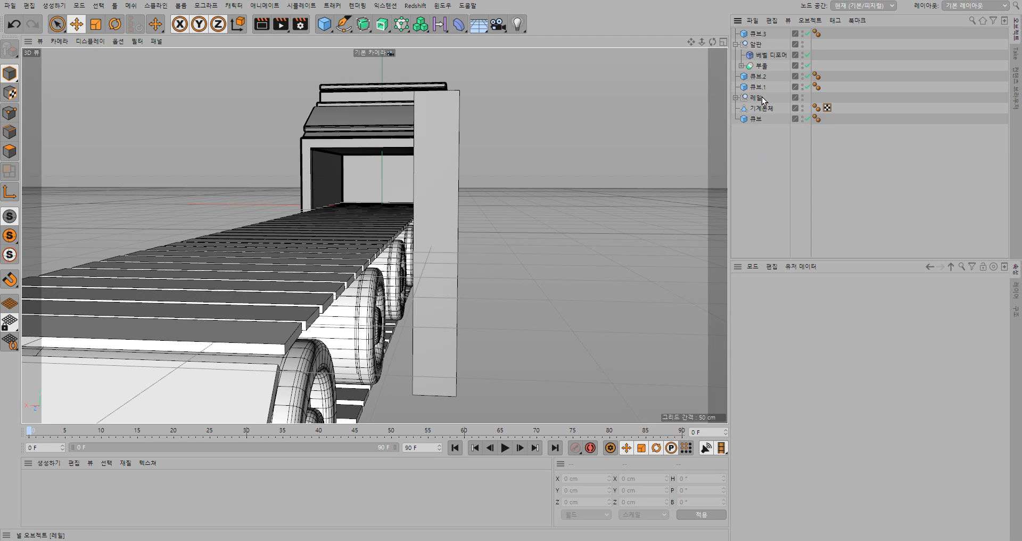
Collapse the 앞판 group and reorder it with 큐브.2 and 큐브.1 below the machine's remaining cube in the hierarchy
{"action": "left_click", "coordinate": [760, 34]}
{"action": "left_click", "coordinate": [768, 46]}
{"action": "left_click", "coordinate": [735, 45]}
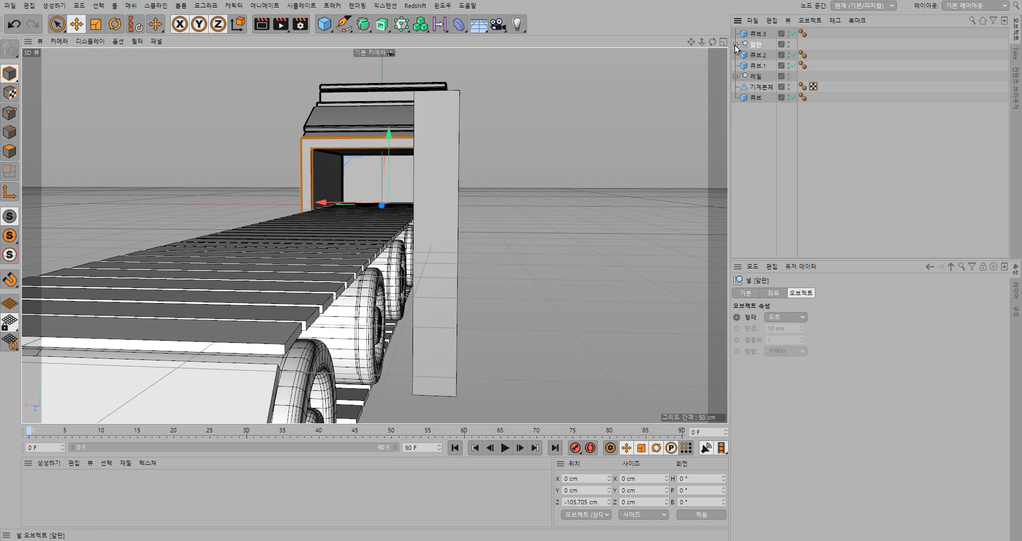
{"action": "left_click", "coordinate": [760, 35]}
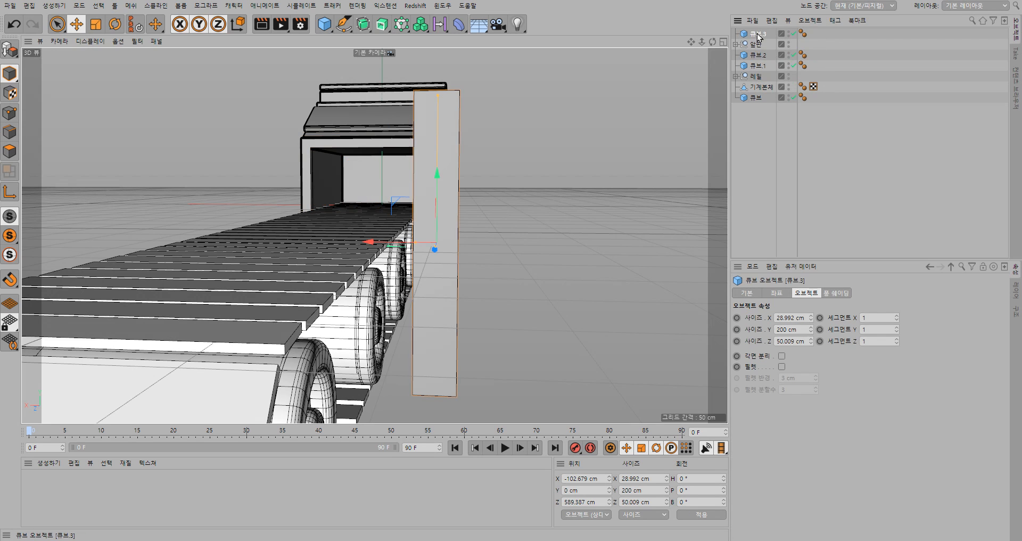
{"action": "left_click", "coordinate": [760, 46]}
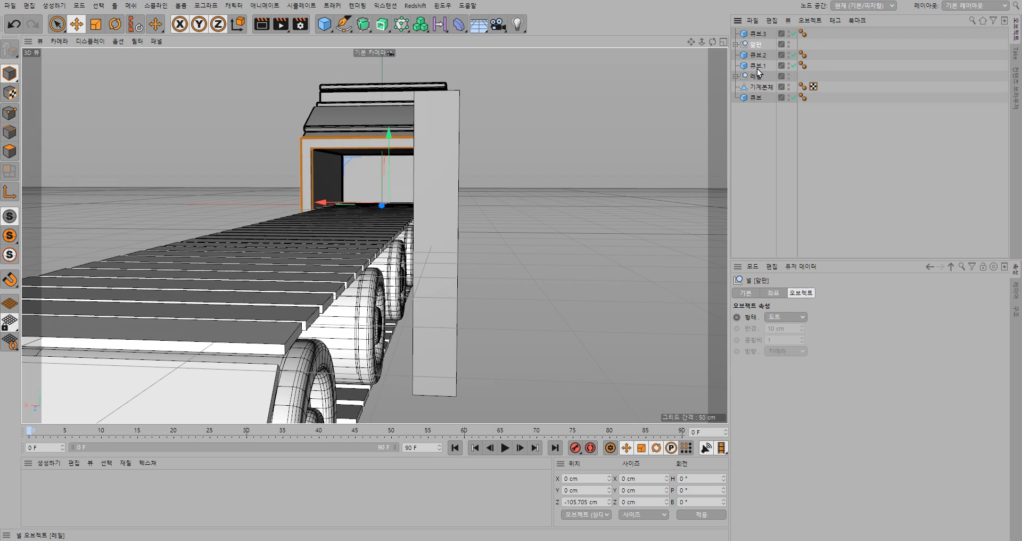
{"action": "left_click", "coordinate": [759, 66], "text": "shift"}
{"action": "left_click_drag", "start_coordinate": [759, 66], "coordinate": [753, 104]}
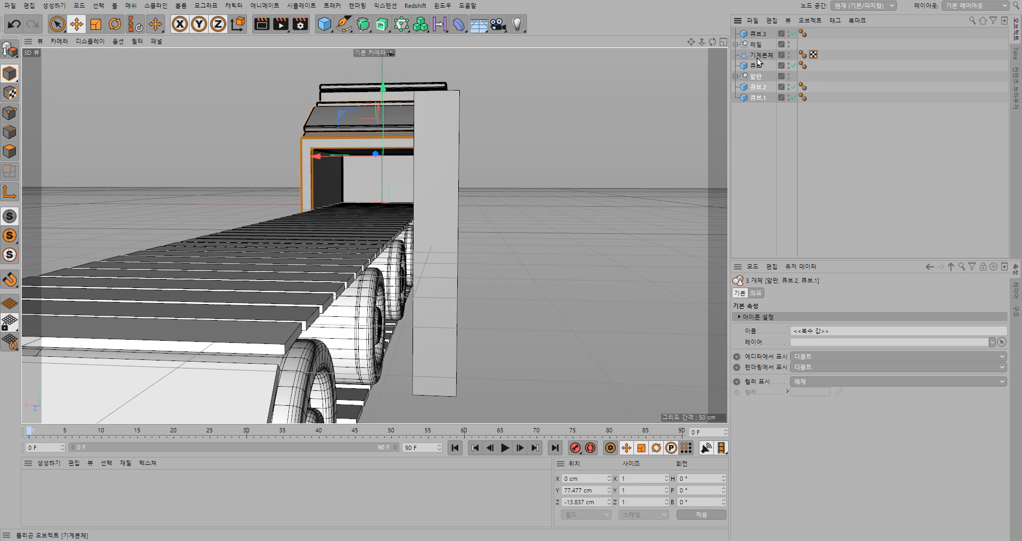
Group 기계본체, 큐브, 앞판, 큐브.2 and 큐브.1 under one null and rename it 본체
{"action": "left_click", "coordinate": [759, 55]}
{"action": "left_click", "coordinate": [759, 99], "text": "shift"}
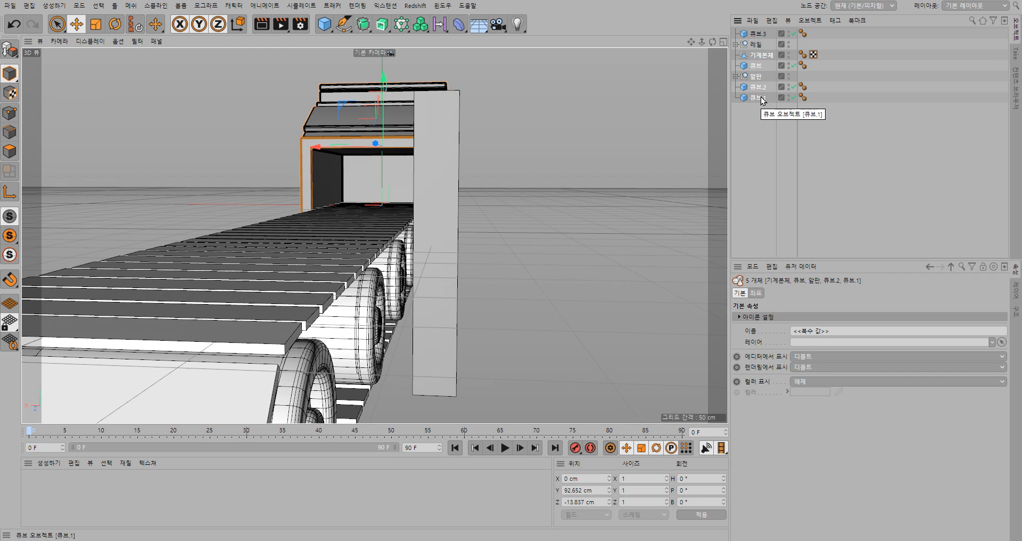
{"action": "key", "text": "alt+g"}
{"action": "double_click", "coordinate": [754, 56]}
{"action": "type", "text": "ㅂ본체"}
{"action": "key", "text": "Return"}
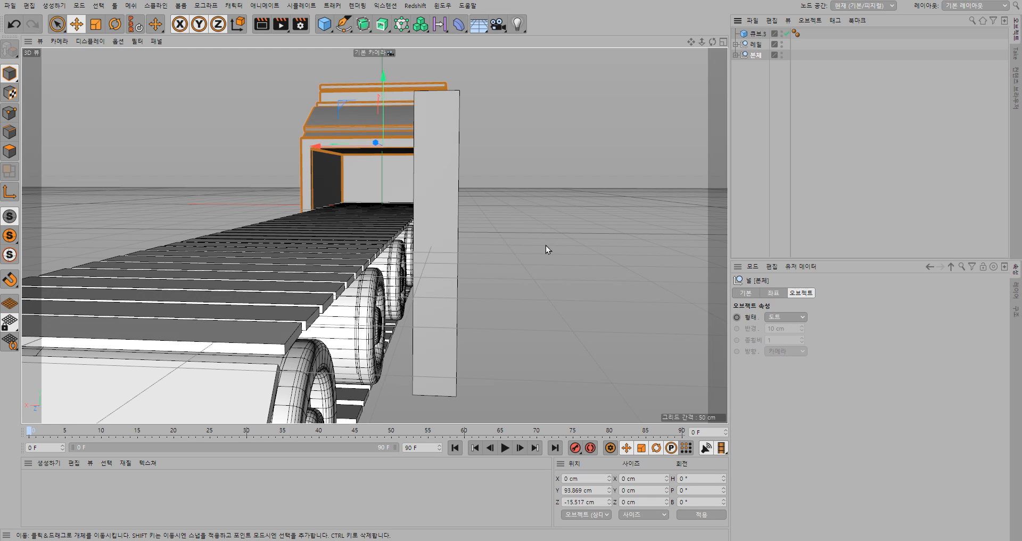
Set the size of the cube beside the belt to 30 cm in X and 50 cm in Z
{"action": "left_click_drag", "start_coordinate": [538, 257], "coordinate": [419, 209], "text": "alt"}
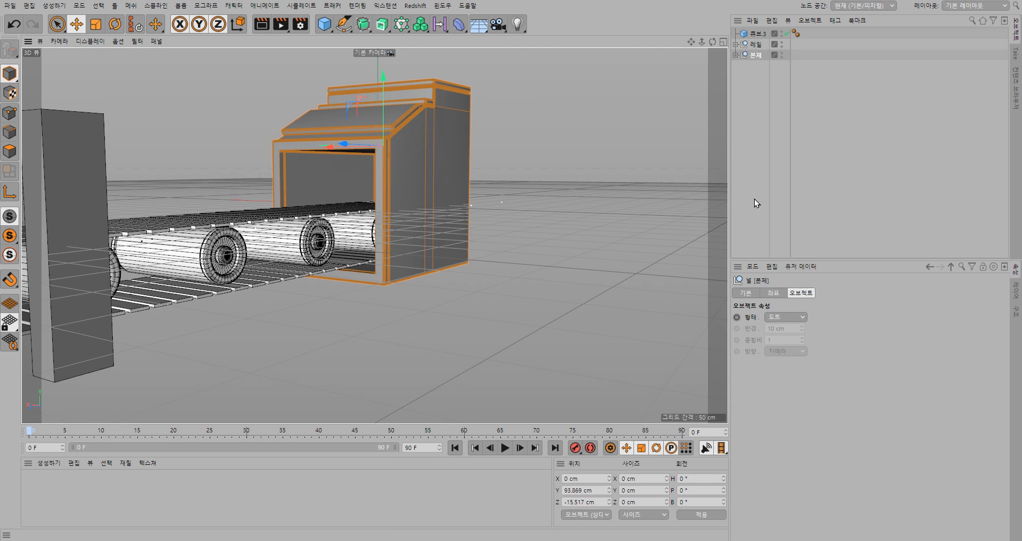
{"action": "left_click", "coordinate": [757, 33]}
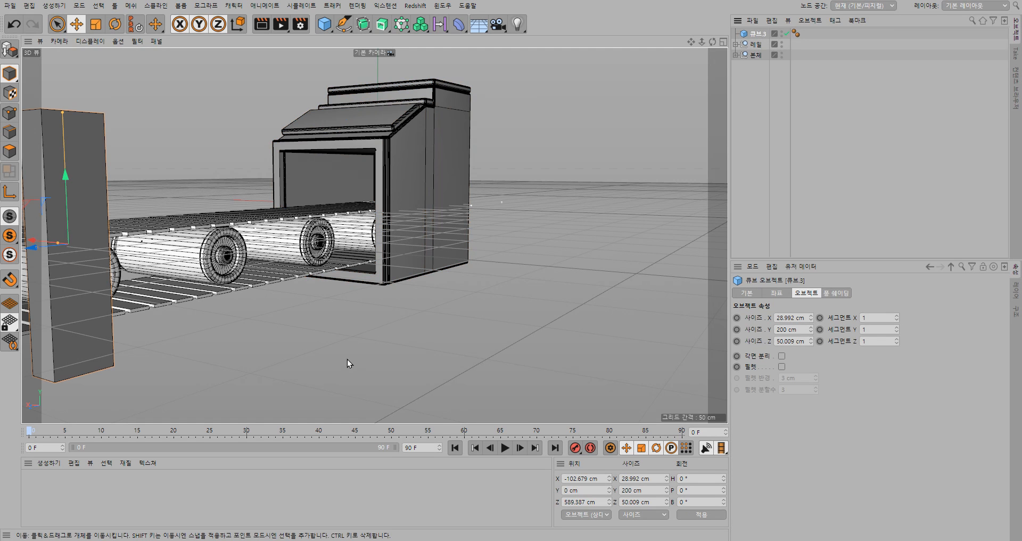
{"action": "left_click_drag", "start_coordinate": [325, 363], "coordinate": [348, 369], "text": "alt"}
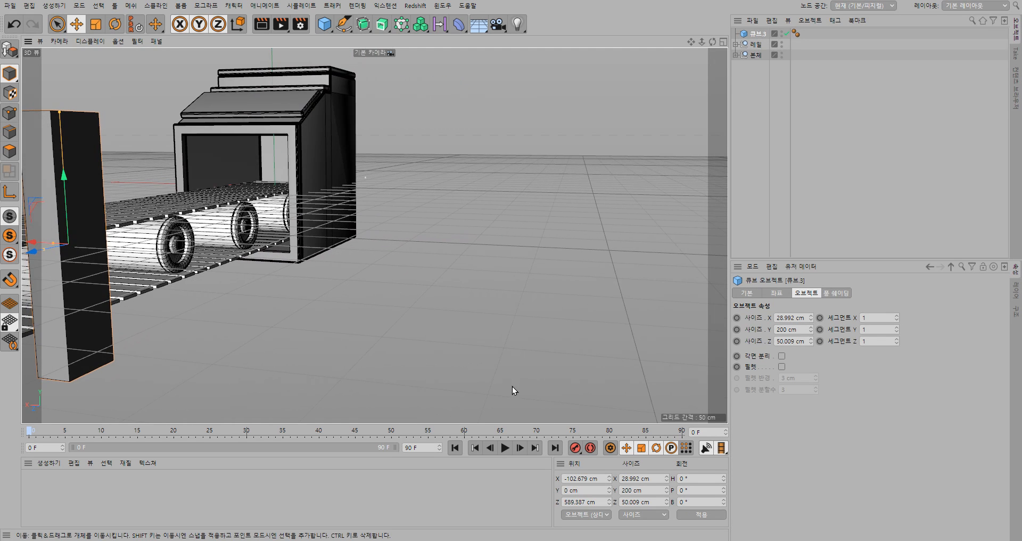
{"action": "double_click", "coordinate": [791, 318]}
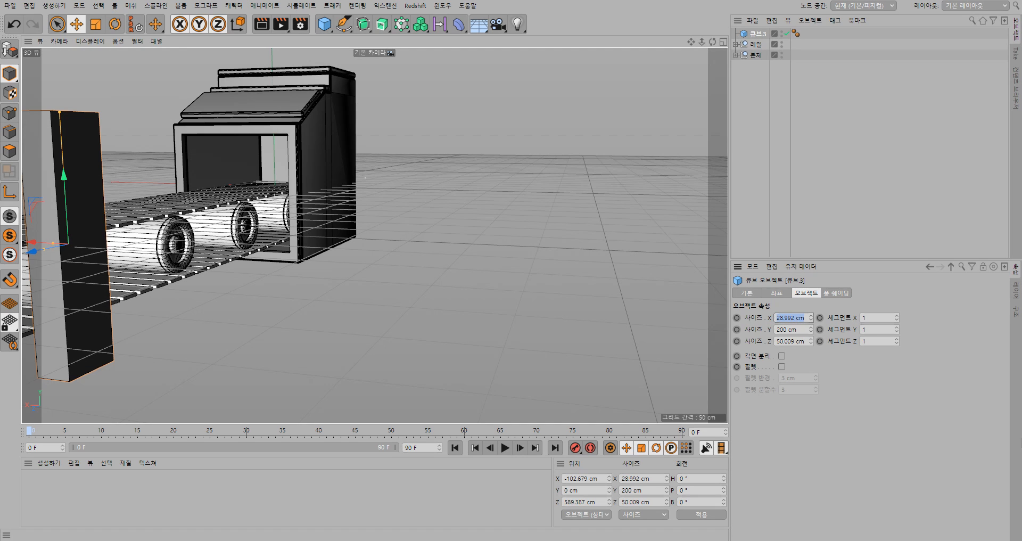
{"action": "type", "text": "30"}
{"action": "key", "text": "Tab"}
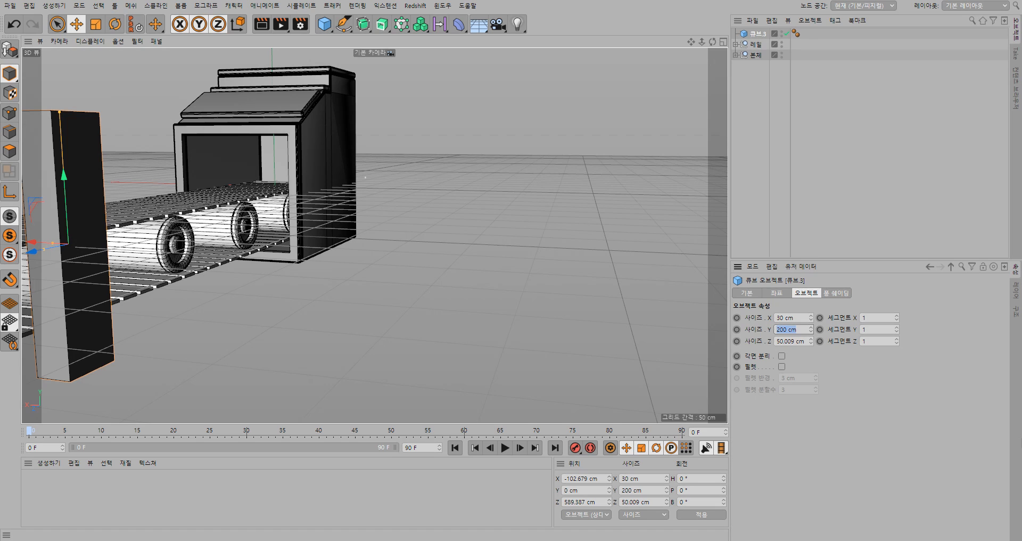
{"action": "key", "text": "Tab"}
{"action": "type", "text": "50"}
{"action": "key", "text": "Return"}
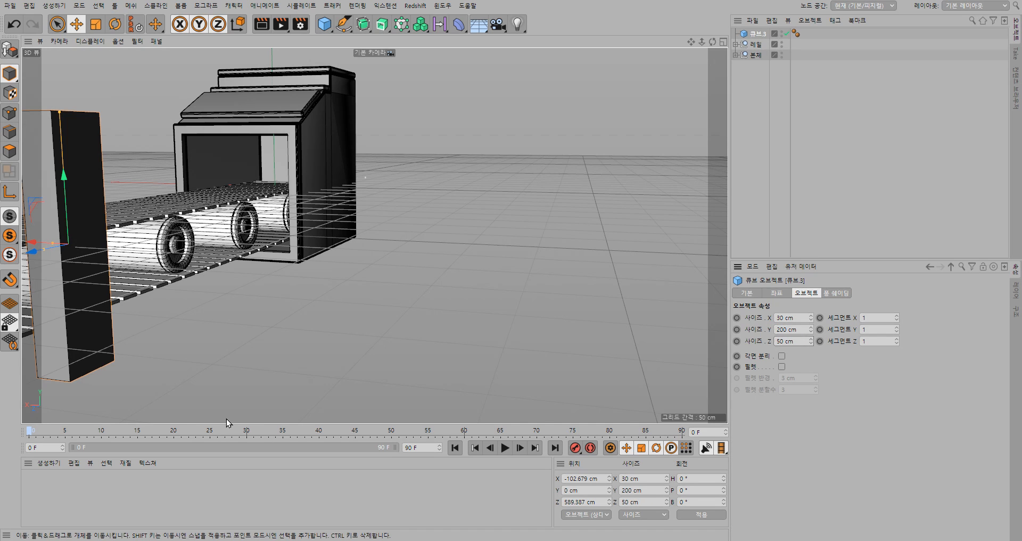
Move the post cube along X to about -97.2 cm and enable its fillet with 5 subdivisions
{"action": "left_click_drag", "start_coordinate": [292, 324], "coordinate": [639, 322], "text": "alt"}
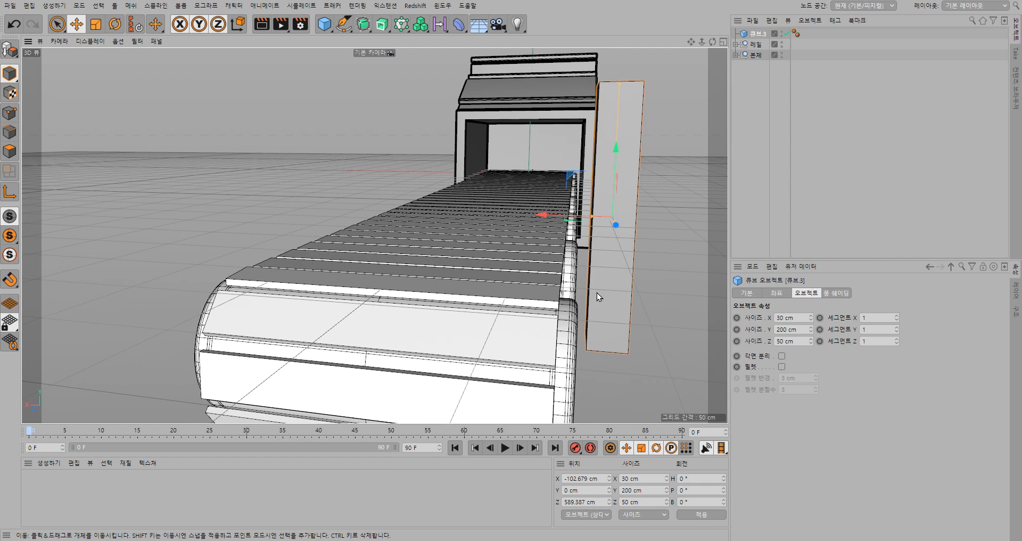
{"action": "left_click_drag", "start_coordinate": [542, 214], "coordinate": [534, 212]}
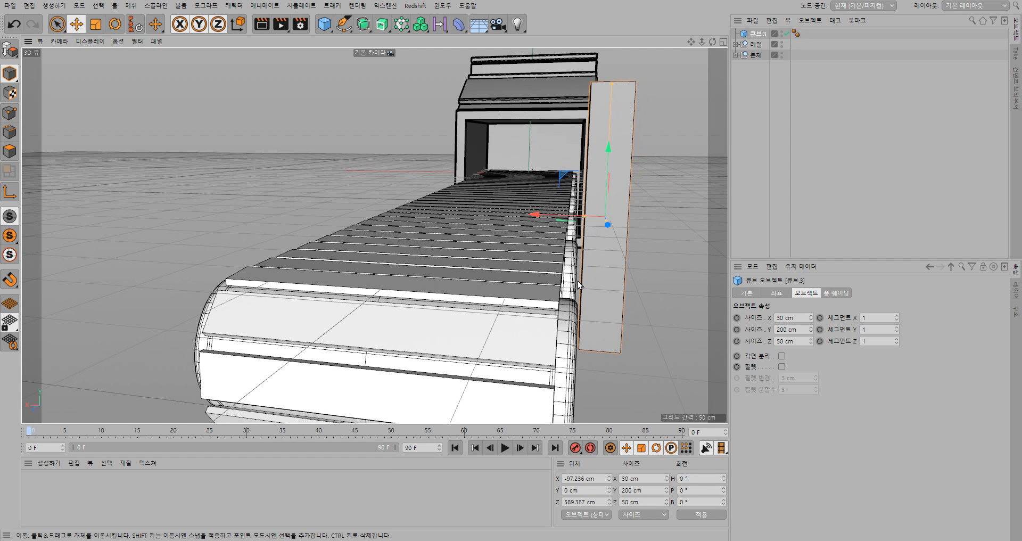
{"action": "left_click", "coordinate": [781, 366]}
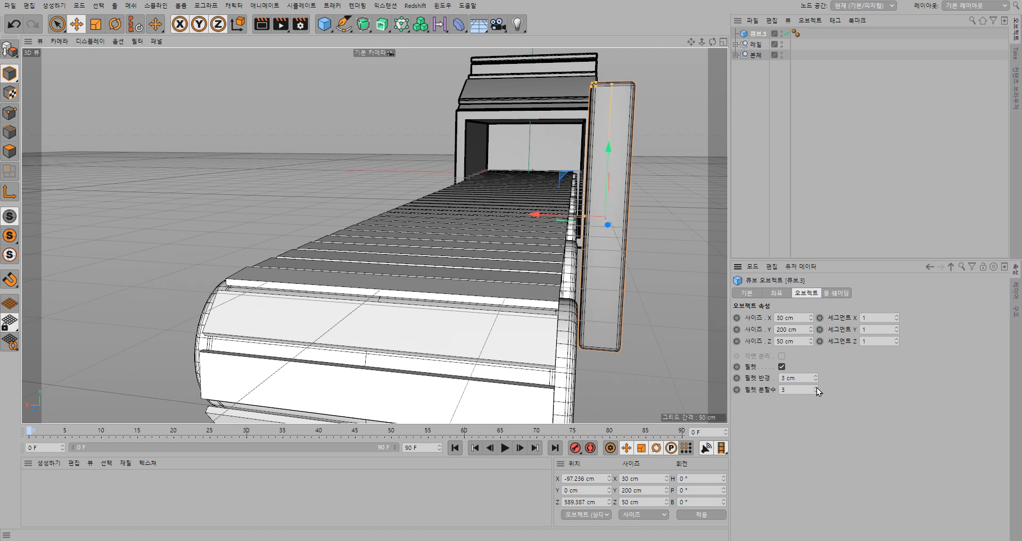
{"action": "left_click", "coordinate": [816, 387]}
{"action": "left_click", "coordinate": [816, 387]}
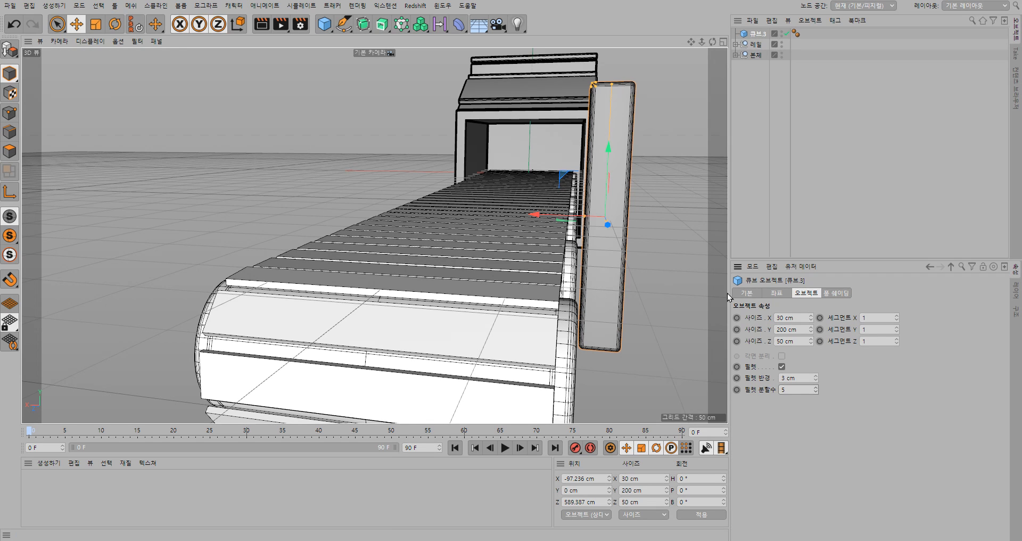
Add a Symmetry object and nest 큐브.3 in it to mirror the post across the belt
{"action": "left_click", "coordinate": [363, 24]}
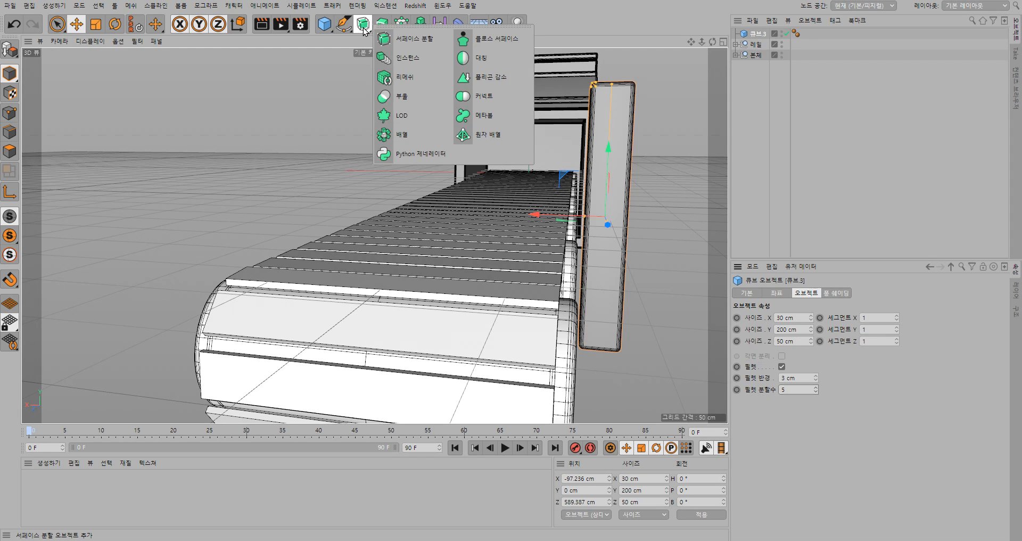
{"action": "left_click", "coordinate": [481, 60]}
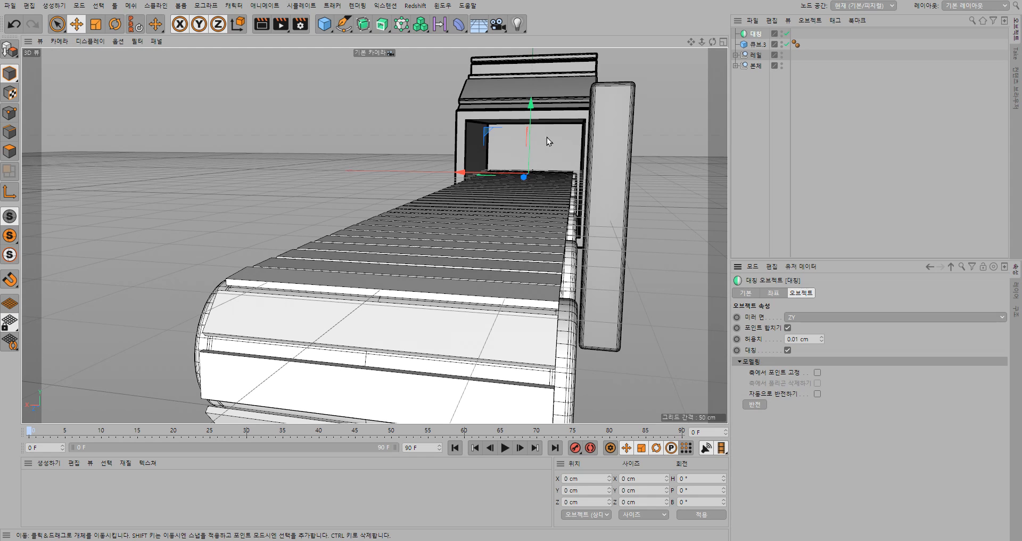
{"action": "left_click_drag", "start_coordinate": [756, 46], "coordinate": [758, 35]}
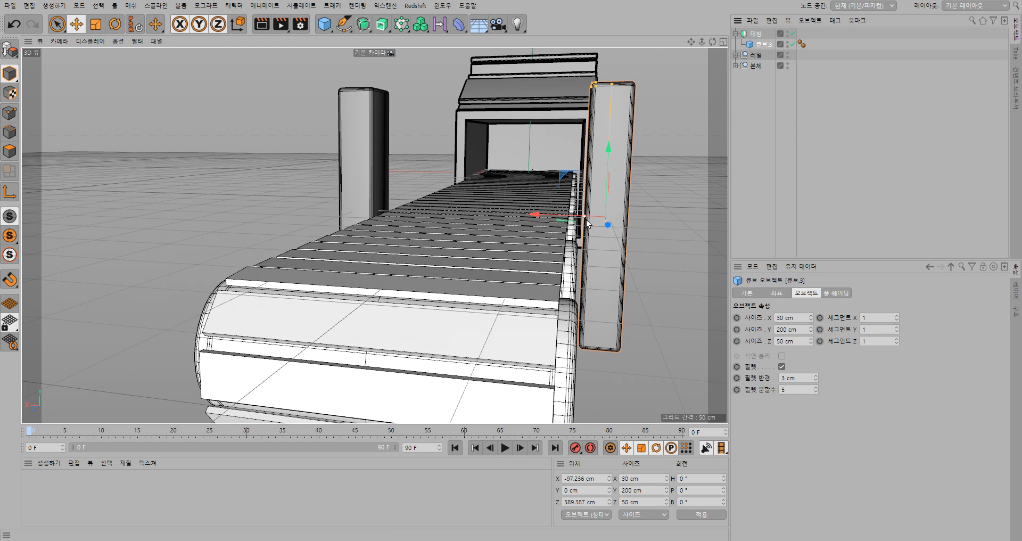
{"action": "mouse_move", "coordinate": [426, 271]}
{"action": "left_mouse_down", "text": "alt"}
{"action": "mouse_move", "coordinate": [465, 267]}
{"action": "mouse_move", "coordinate": [417, 265]}
{"action": "mouse_move", "coordinate": [436, 267]}
{"action": "left_mouse_up", "text": "alt"}
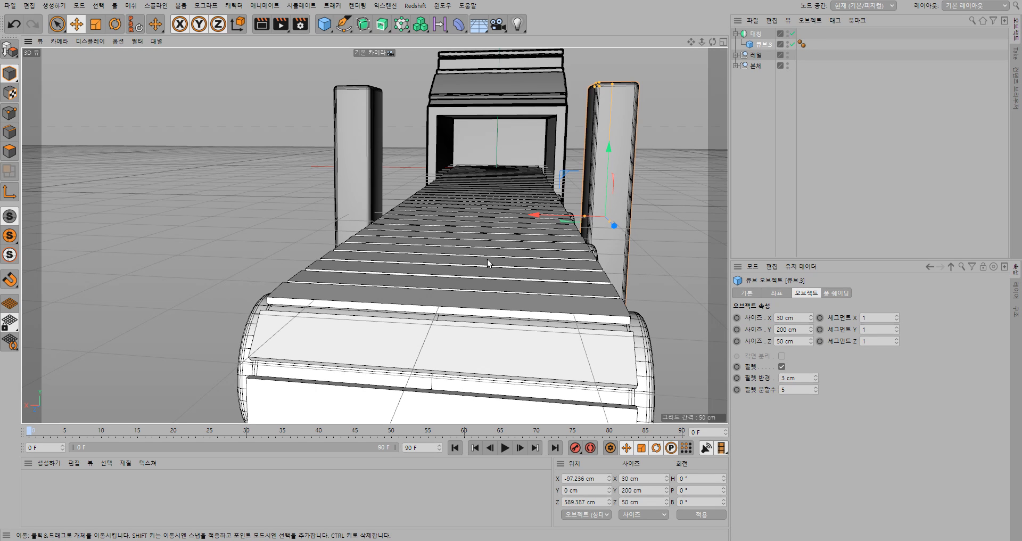
Collapse the posts' Symmetry object and rename it 기둥
{"action": "left_click", "coordinate": [736, 33]}
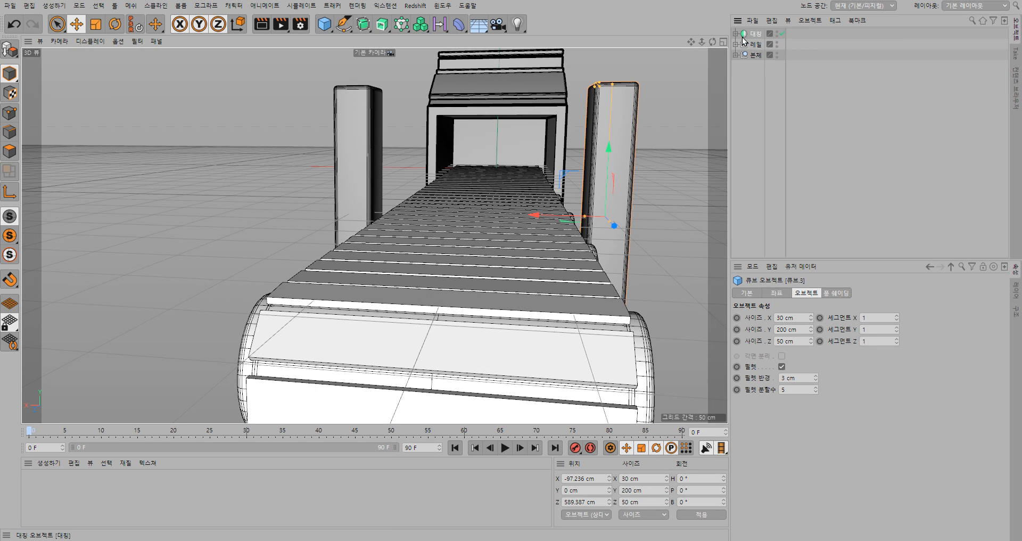
{"action": "double_click", "coordinate": [757, 35]}
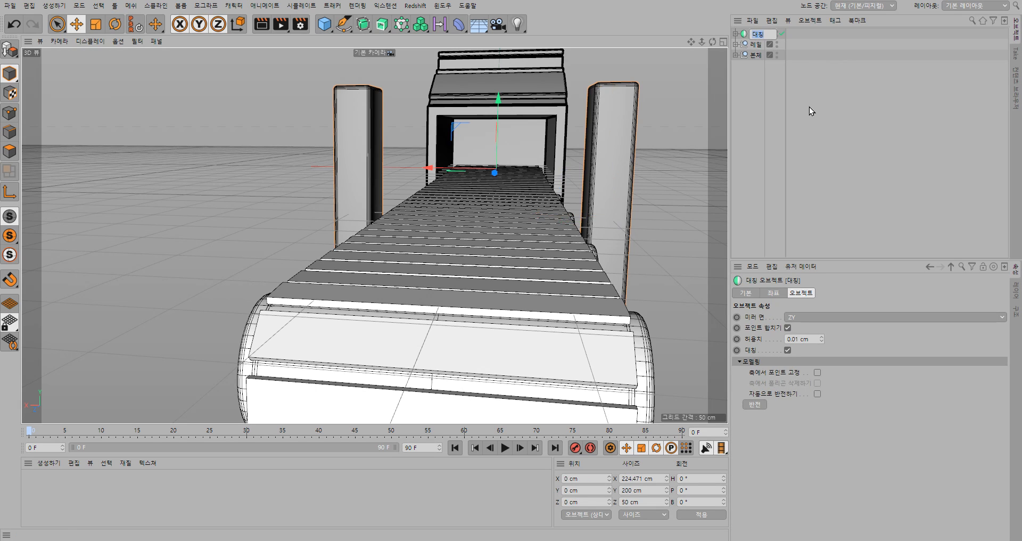
{"action": "type", "text": "검새"}
{"action": "key", "text": "BackSpace"}
{"action": "key", "text": "BackSpace"}
{"action": "key", "text": "BackSpace"}
{"action": "type", "text": "기둥"}
{"action": "key", "text": "Return"}
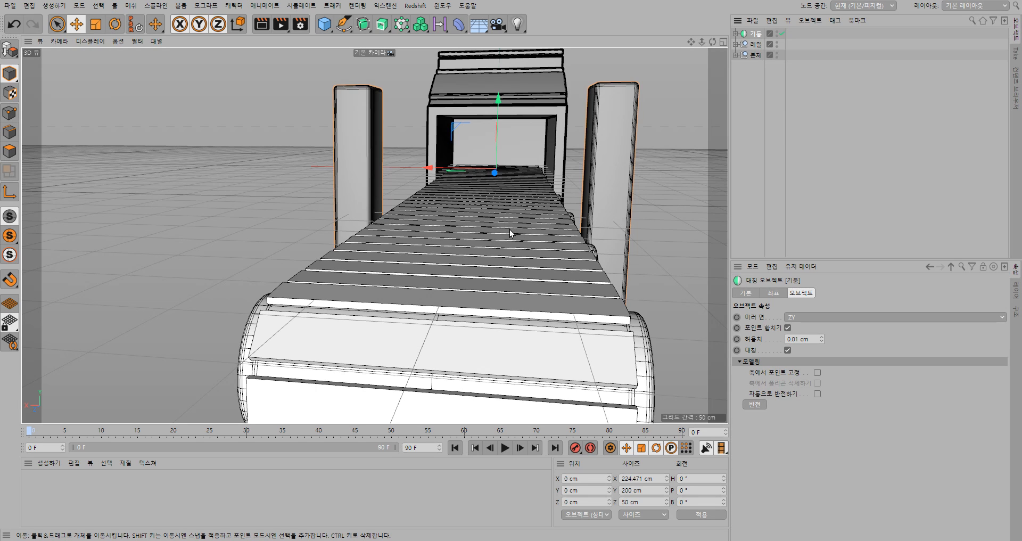
Add a cube, move it along Z to about 362.5 cm, and set its size to 30 cm in Y and 50 cm in Z
{"action": "left_click", "coordinate": [325, 24]}
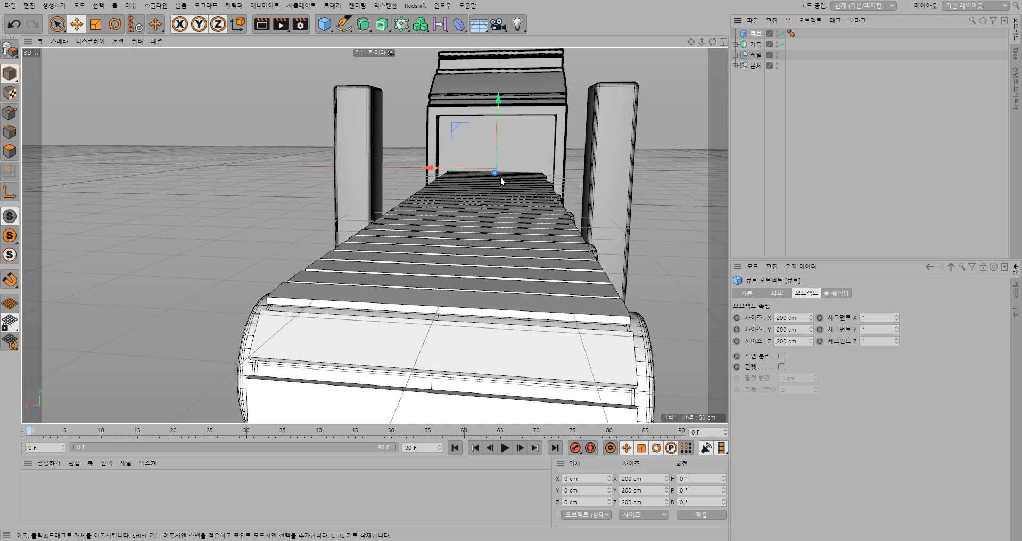
{"action": "left_click_drag", "start_coordinate": [500, 177], "coordinate": [451, 234], "text": "alt"}
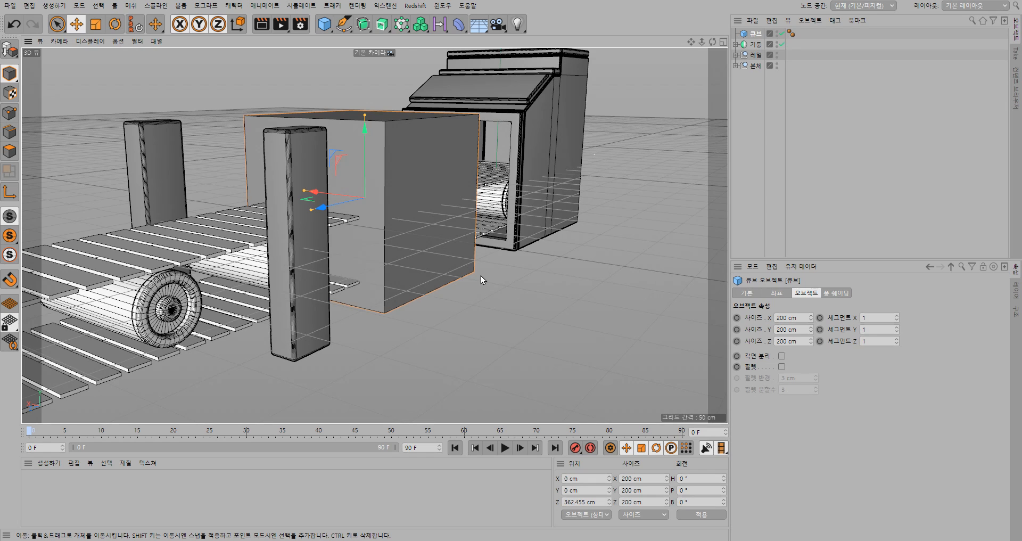
{"action": "left_click", "coordinate": [773, 318]}
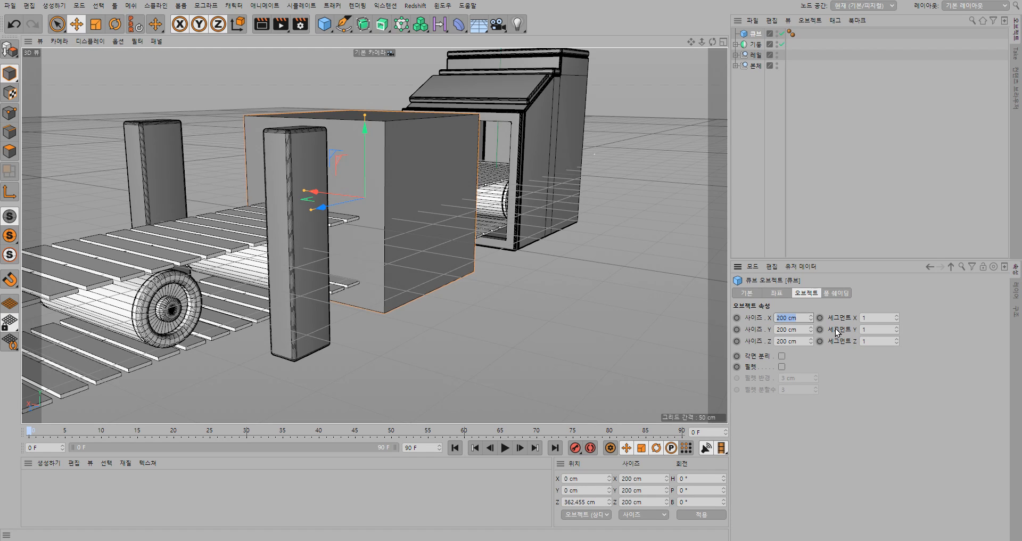
{"action": "key", "text": "Tab"}
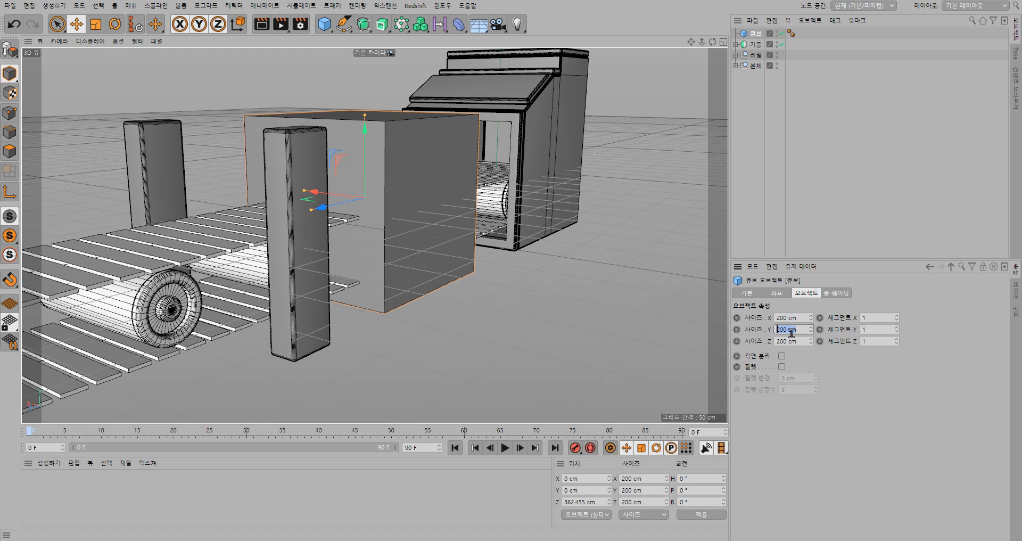
{"action": "type", "text": "30"}
{"action": "key", "text": "Tab"}
{"action": "type", "text": "50"}
{"action": "key", "text": "Return"}
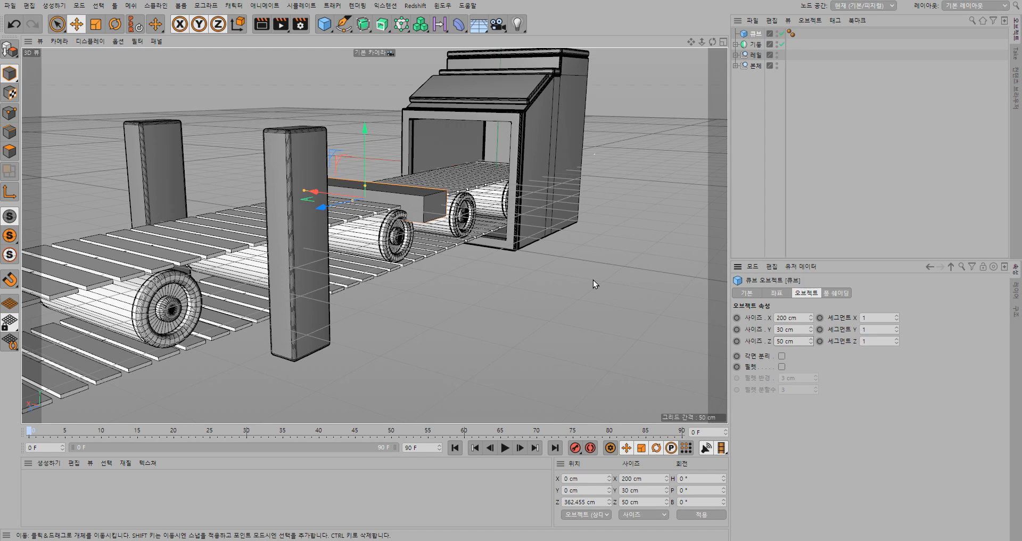
Place the new cube across the tops of the posts at about Y 103.5 cm, Z 590.1 cm and widen it to about 222.8 cm
{"action": "left_click_drag", "start_coordinate": [365, 130], "coordinate": [166, 153]}
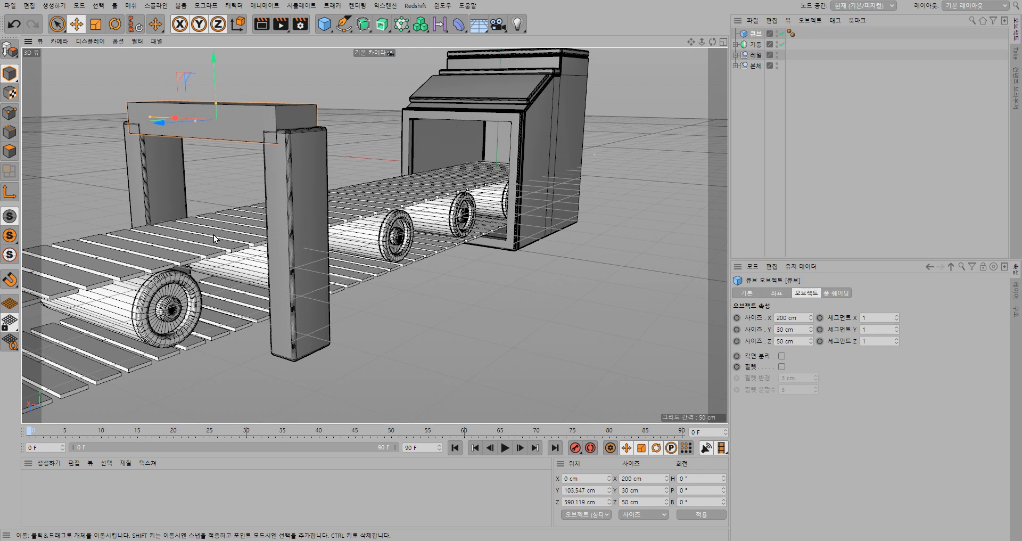
{"action": "left_click_drag", "start_coordinate": [206, 260], "coordinate": [292, 257], "text": "alt"}
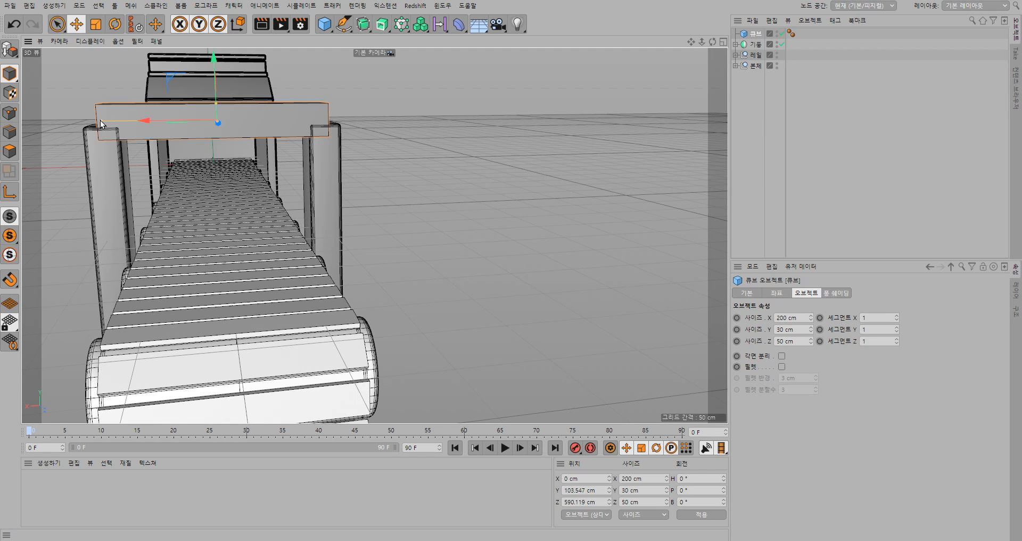
{"action": "left_click_drag", "start_coordinate": [100, 120], "coordinate": [88, 120]}
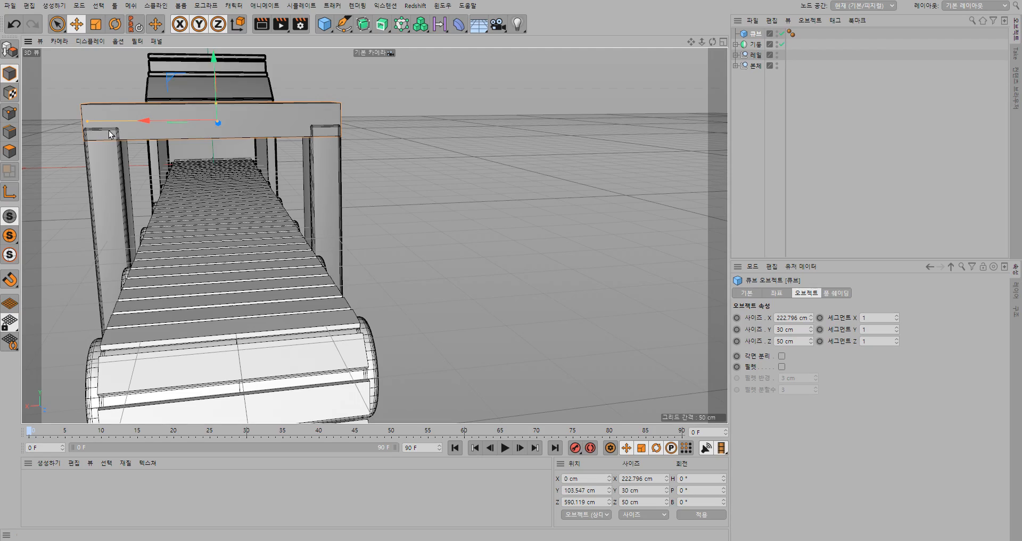
Try X sizes of 220 cm and 230 cm on the crossbeam against the posts' outer faces, and settle on 225 cm
{"action": "left_click_drag", "start_coordinate": [388, 196], "coordinate": [366, 197], "text": "alt"}
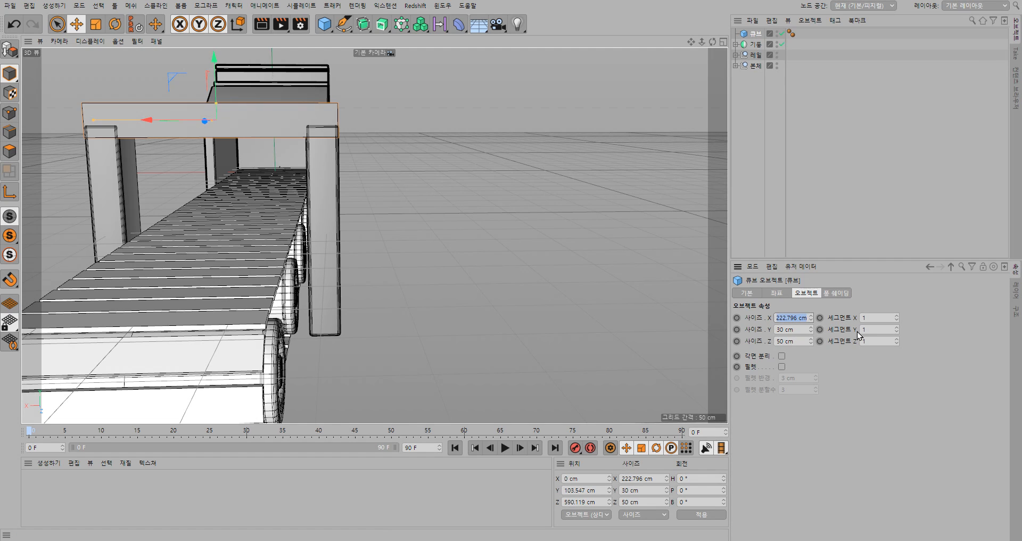
{"action": "type", "text": "220"}
{"action": "key", "text": "Return"}
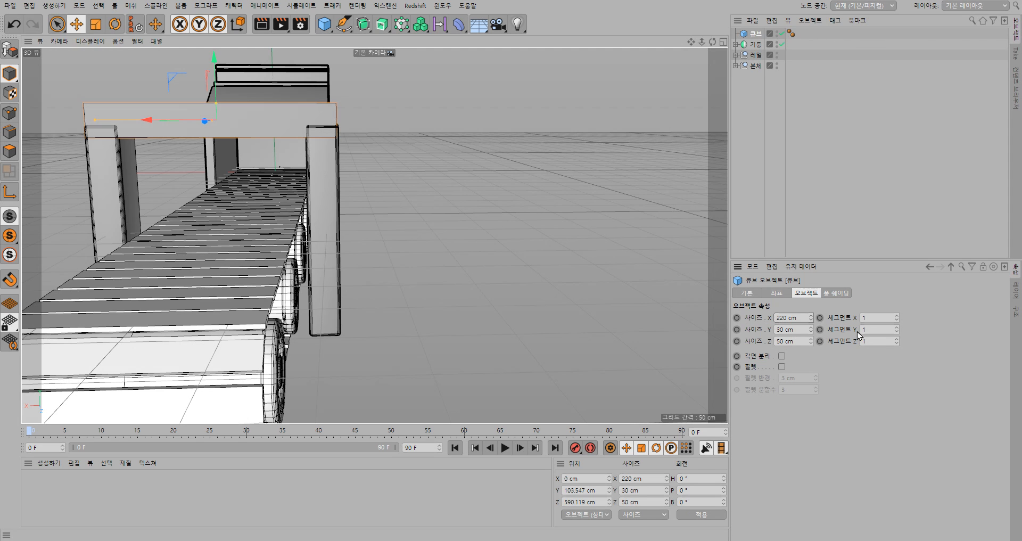
{"action": "scroll", "coordinate": [330, 141], "scroll_direction": "up", "scroll_amount": 8}
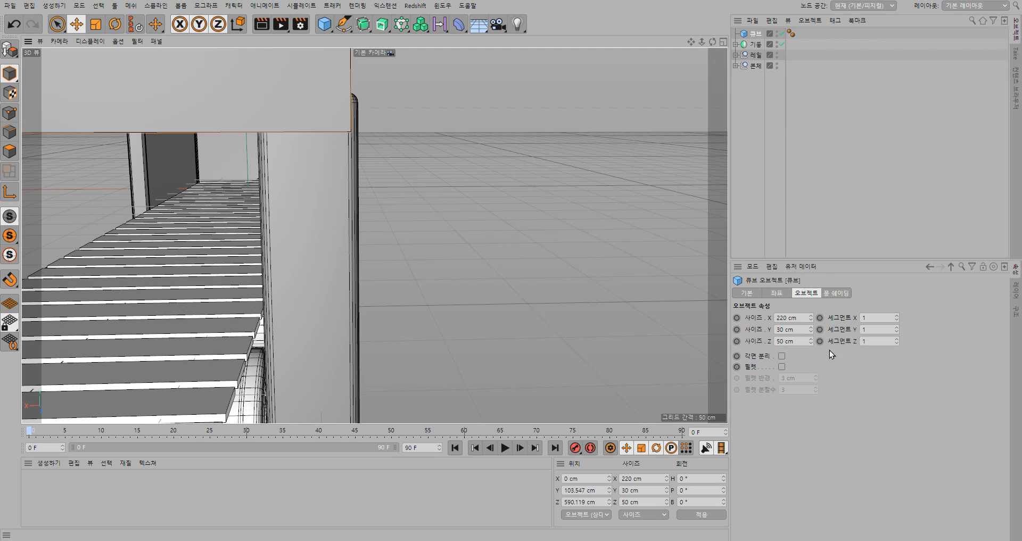
{"action": "left_click", "coordinate": [792, 318]}
{"action": "type", "text": "230"}
{"action": "key", "text": "Return"}
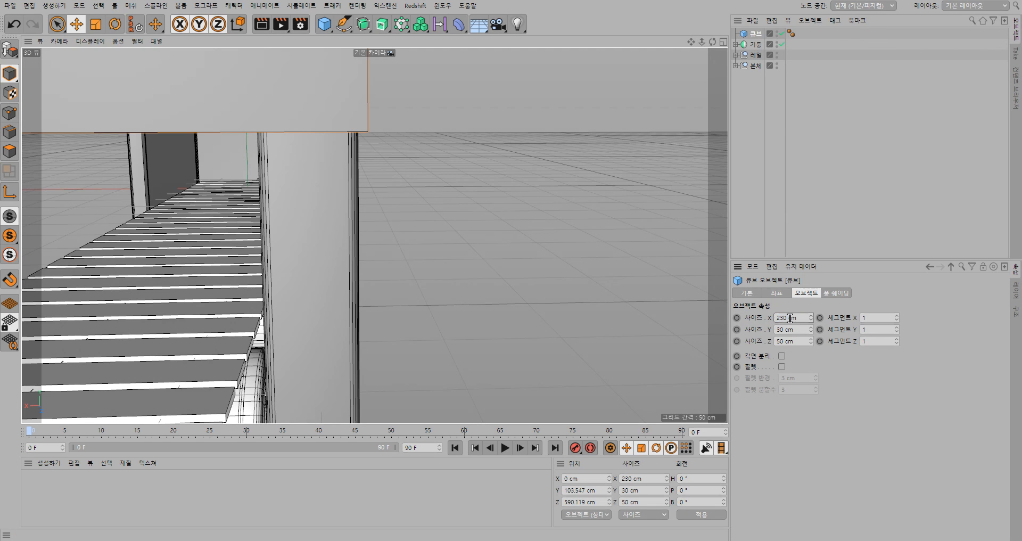
{"action": "left_click_drag", "start_coordinate": [787, 318], "coordinate": [722, 318]}
{"action": "type", "text": "225"}
{"action": "key", "text": "Return"}
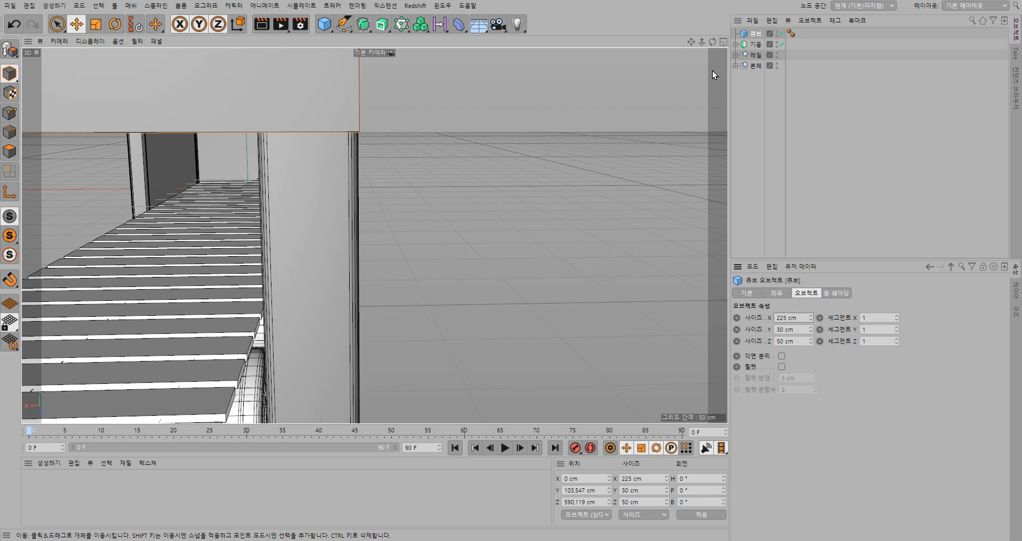
Enable the crossbeam's fillet and set its fillet subdivision to 5
{"action": "left_click", "coordinate": [723, 42]}
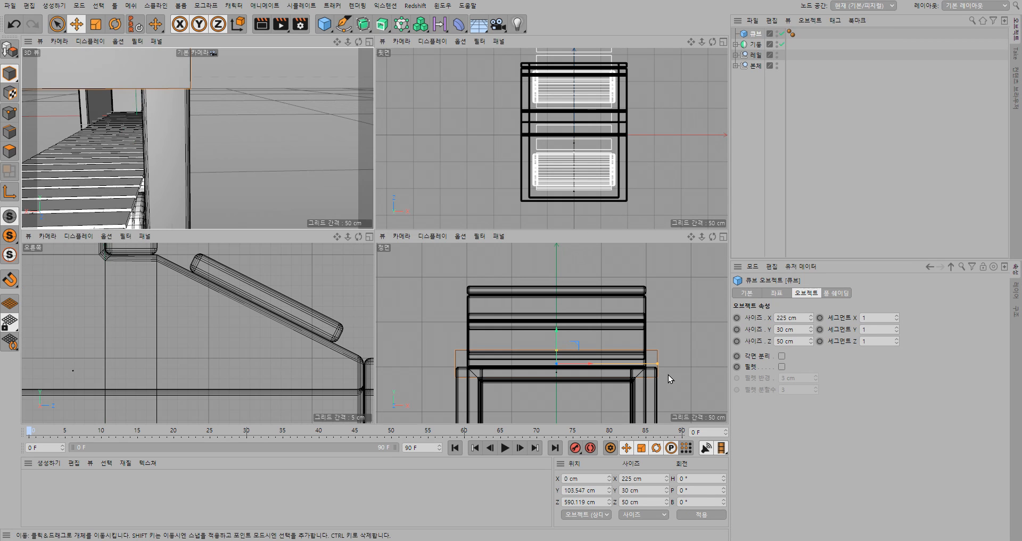
{"action": "scroll", "coordinate": [653, 378], "scroll_direction": "up", "scroll_amount": 8}
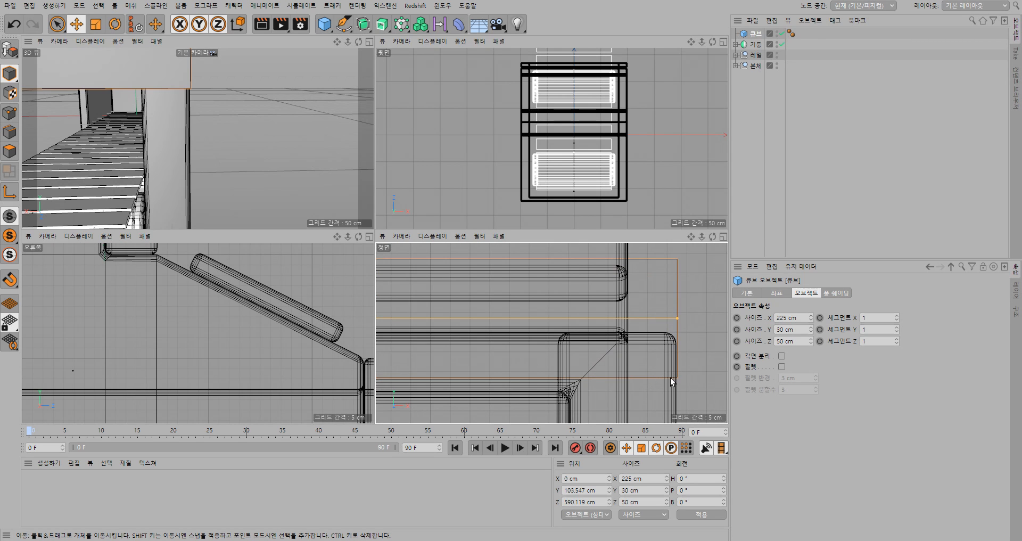
{"action": "scroll", "coordinate": [541, 361], "scroll_direction": "down", "scroll_amount": 3}
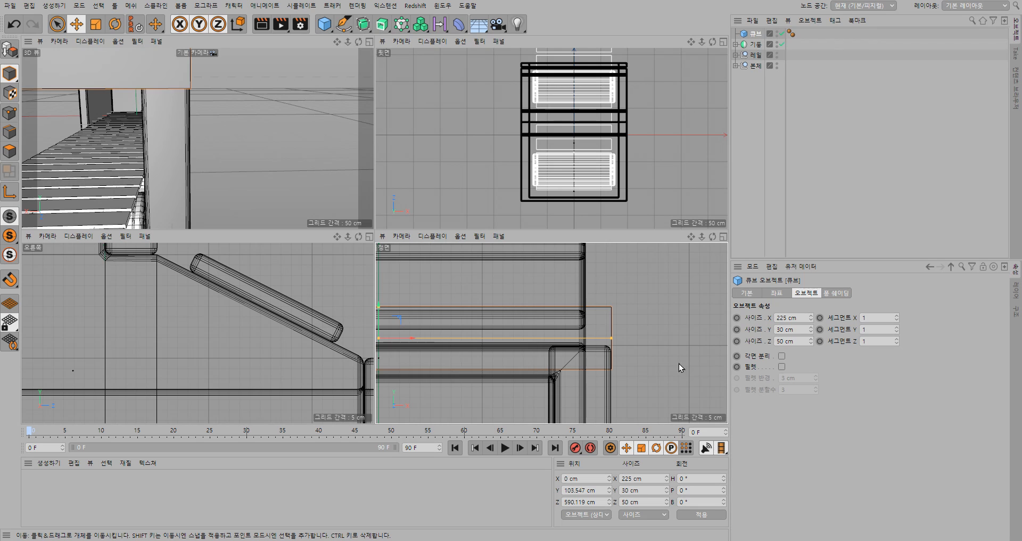
{"action": "left_click", "coordinate": [781, 366]}
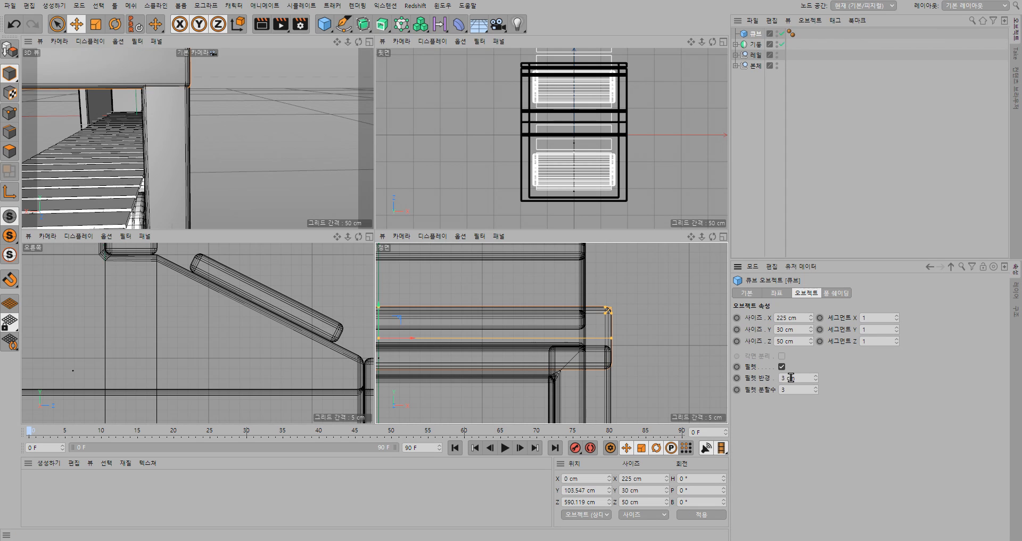
{"action": "left_click", "coordinate": [816, 387]}
{"action": "left_click", "coordinate": [817, 387]}
{"action": "left_click", "coordinate": [816, 387]}
{"action": "left_click", "coordinate": [816, 392]}
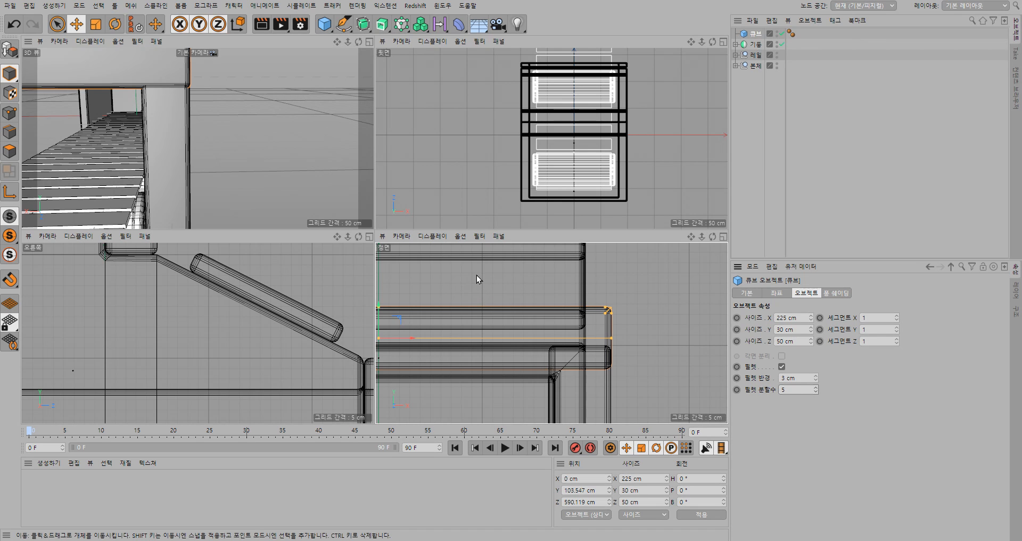
Raise the crossbeam to about 115.1 cm in Y so that it rests on top of the posts
{"action": "left_click_drag", "start_coordinate": [378, 307], "coordinate": [382, 298]}
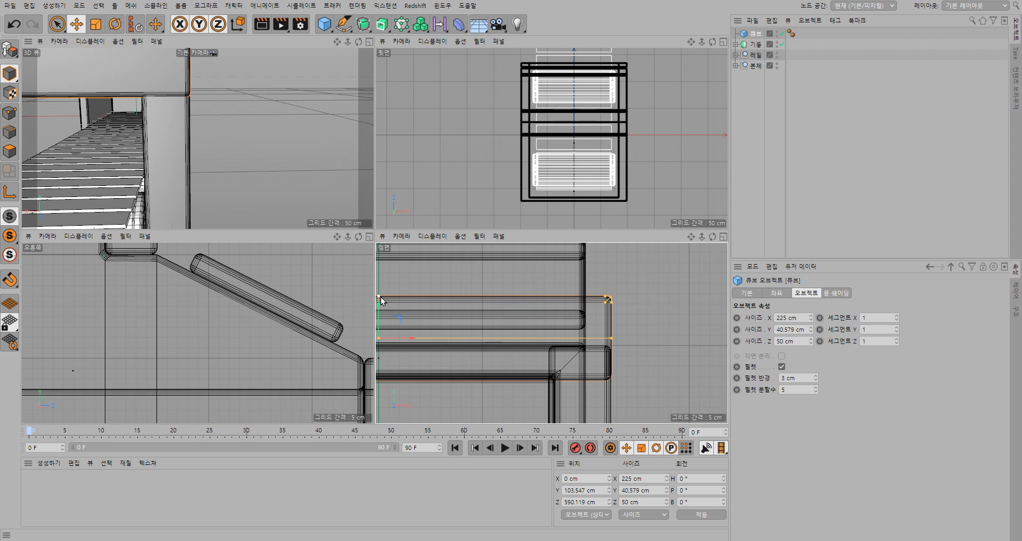
{"action": "key", "text": "ctrl+z"}
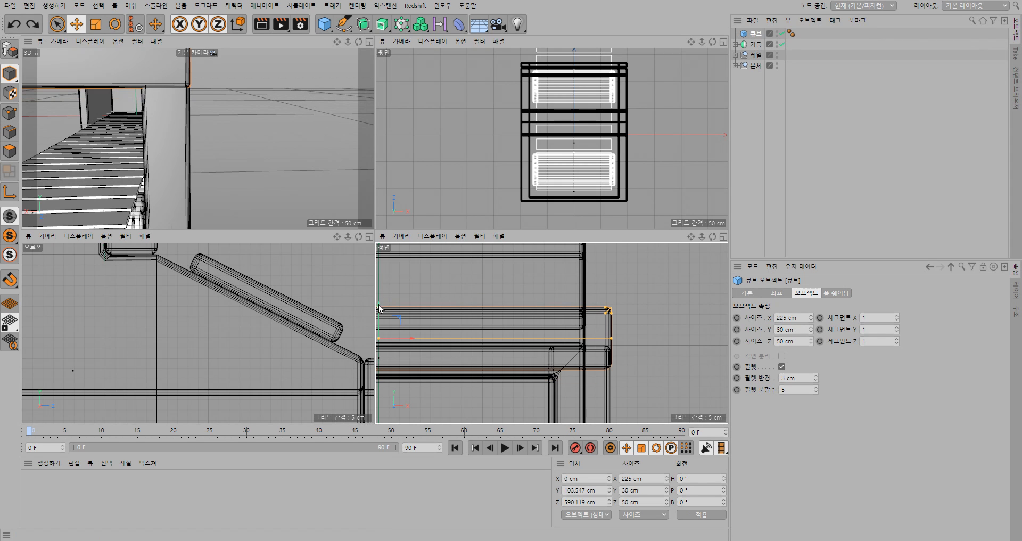
{"action": "left_click_drag", "start_coordinate": [381, 321], "coordinate": [379, 295]}
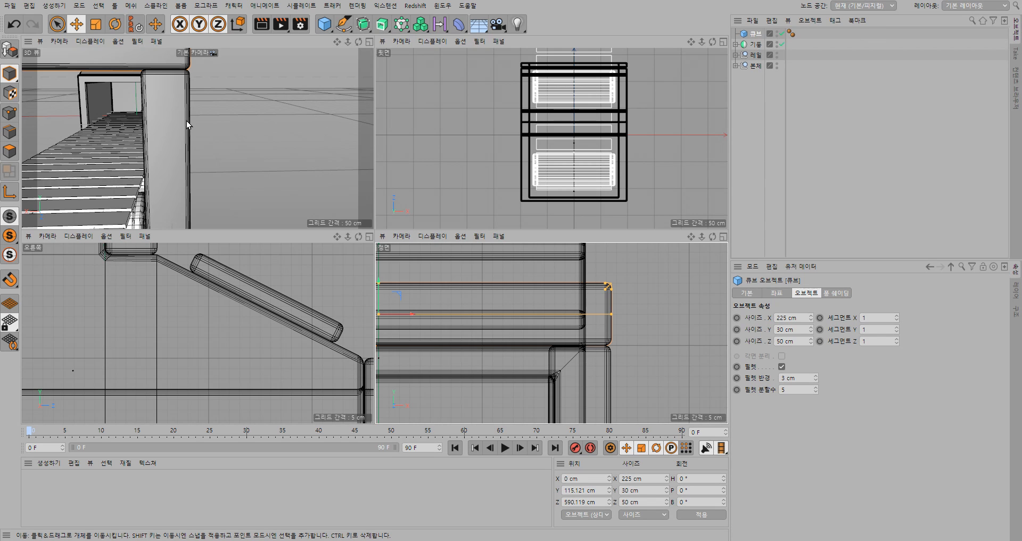
{"action": "left_click", "coordinate": [369, 42]}
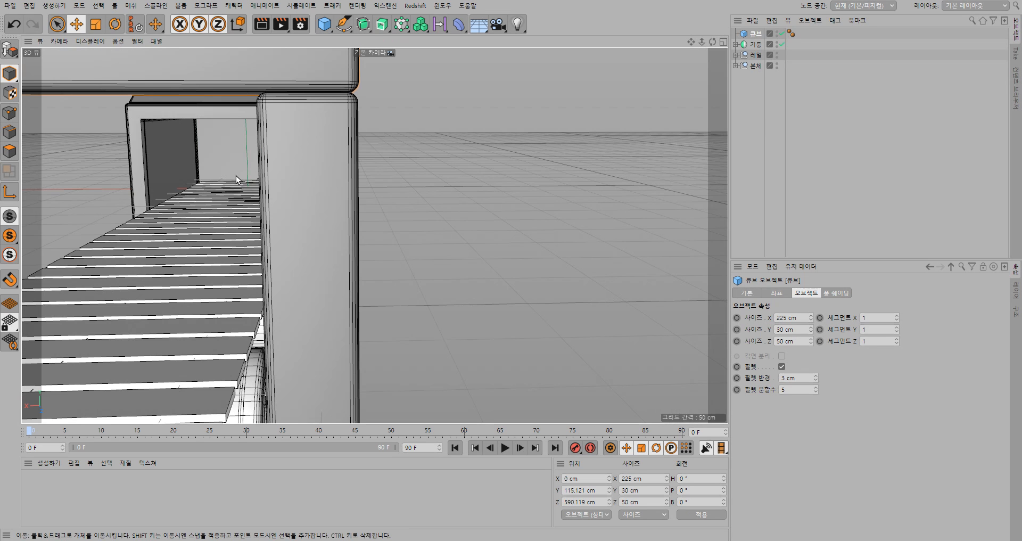
Examine the gate's posts and crossbeam around the belt from several angles in the perspective view
{"action": "middle_click_drag", "start_coordinate": [237, 178], "coordinate": [455, 196], "text": "alt"}
{"action": "middle_click_drag", "start_coordinate": [337, 194], "coordinate": [433, 201], "text": "alt"}
{"action": "mouse_move", "coordinate": [219, 201]}
{"action": "middle_mouse_down", "text": "alt"}
{"action": "mouse_move", "coordinate": [328, 206]}
{"action": "mouse_move", "coordinate": [327, 221]}
{"action": "mouse_move", "coordinate": [133, 221]}
{"action": "middle_mouse_up", "text": "alt"}
{"action": "mouse_move", "coordinate": [453, 229]}
{"action": "middle_mouse_down", "text": "alt"}
{"action": "mouse_move", "coordinate": [277, 222]}
{"action": "mouse_move", "coordinate": [431, 176]}
{"action": "middle_mouse_up", "text": "alt"}
{"action": "left_click_drag", "start_coordinate": [305, 247], "coordinate": [482, 163], "text": "alt"}
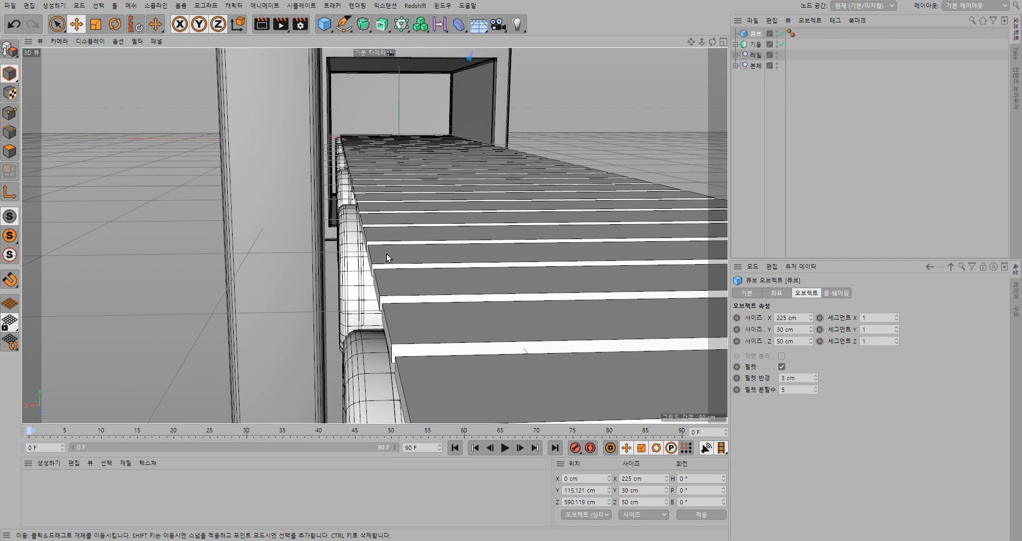
{"action": "mouse_move", "coordinate": [417, 250]}
{"action": "left_mouse_down", "text": "alt"}
{"action": "mouse_move", "coordinate": [370, 244]}
{"action": "mouse_move", "coordinate": [410, 249]}
{"action": "left_mouse_up", "text": "alt"}
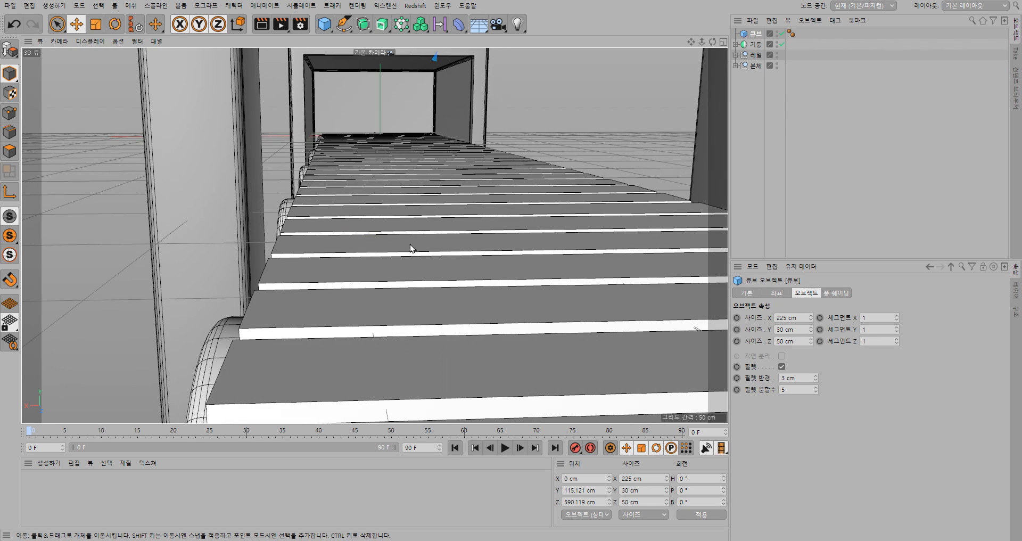
{"action": "scroll", "coordinate": [410, 248], "scroll_direction": "down", "scroll_amount": 5}
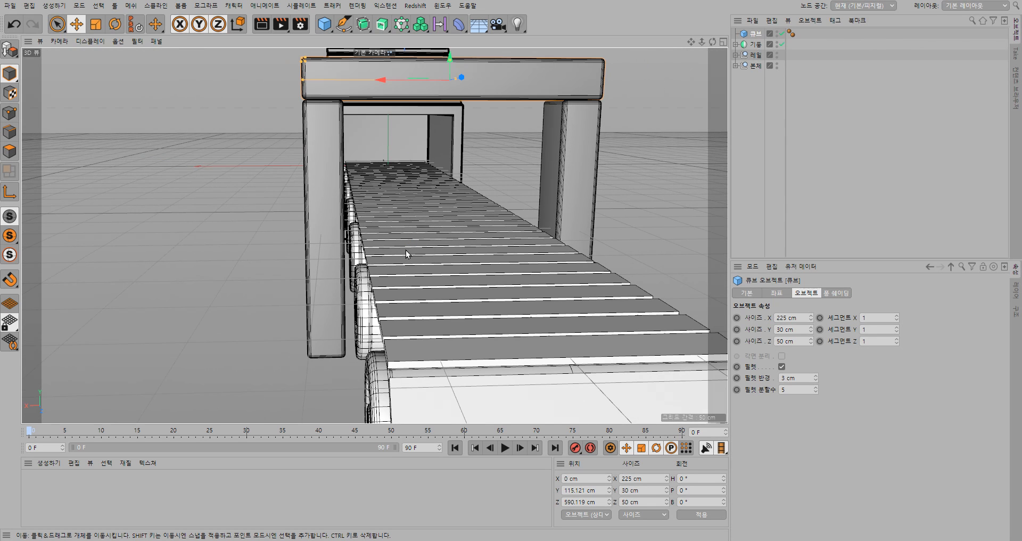
{"action": "left_click_drag", "start_coordinate": [428, 270], "coordinate": [253, 233], "text": "alt"}
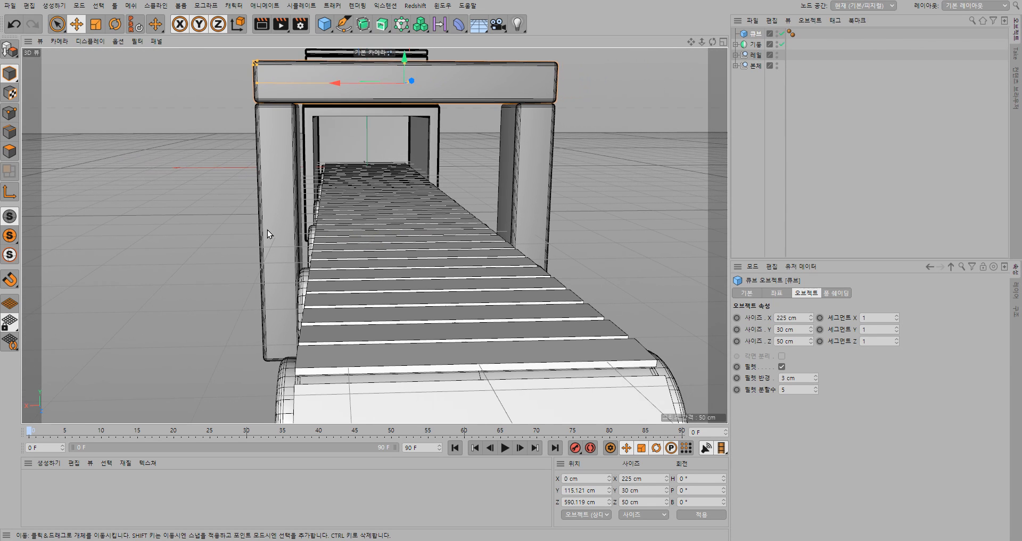
Duplicate the post 큐브.3 out of the 기둥 Symmetry object and move the copy along Z to about 647.8 cm
{"action": "left_click", "coordinate": [267, 229]}
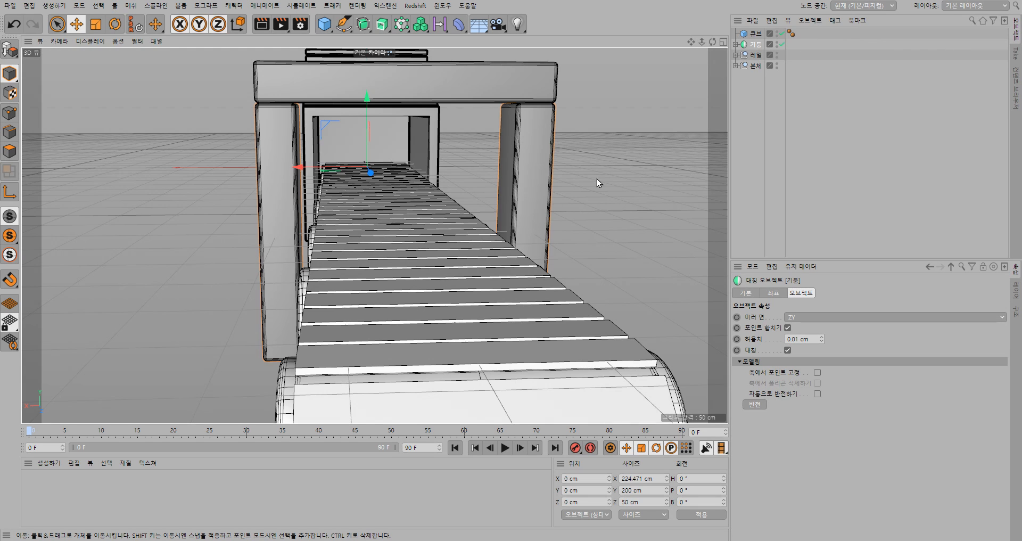
{"action": "left_click", "coordinate": [735, 45]}
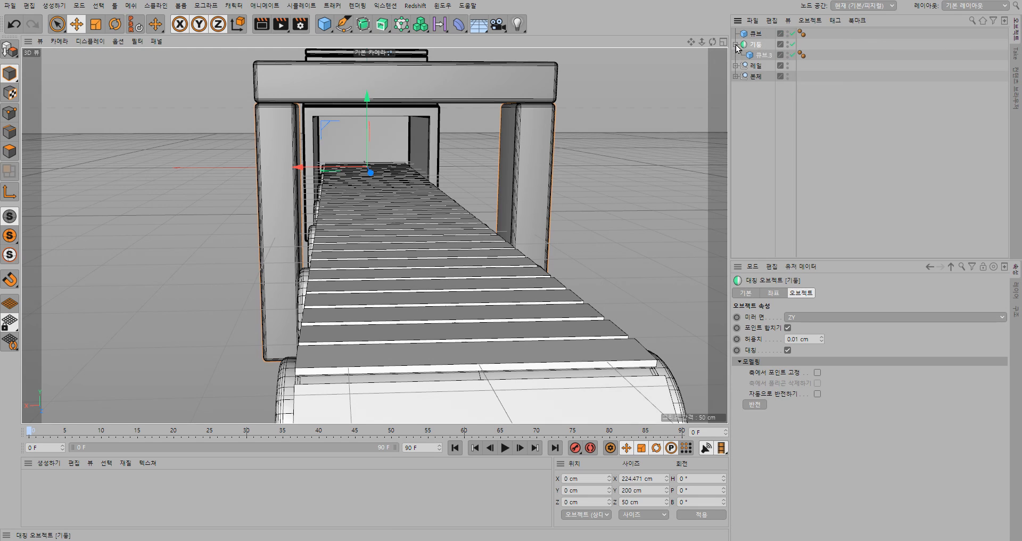
{"action": "left_click", "coordinate": [762, 55]}
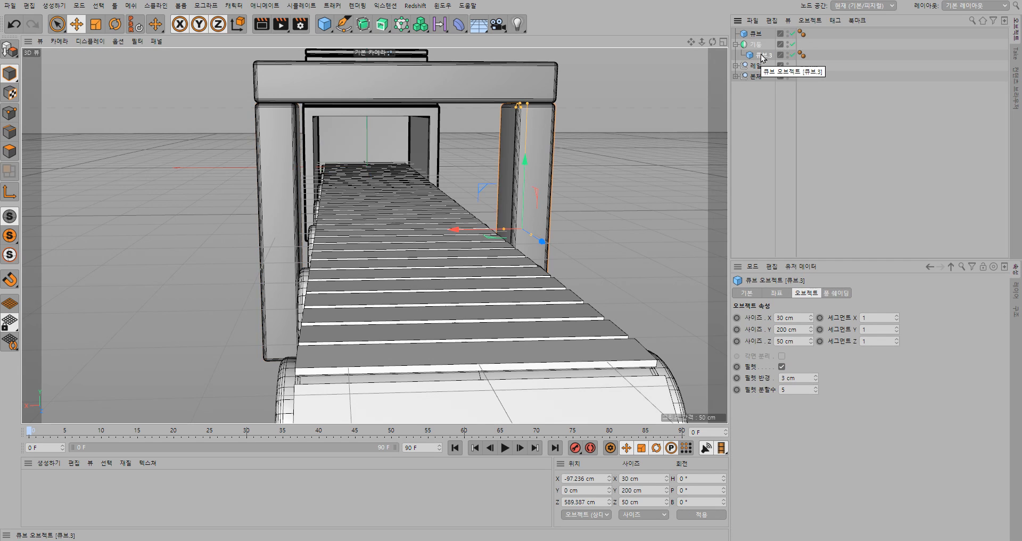
{"action": "left_click_drag", "start_coordinate": [761, 57], "coordinate": [760, 34]}
{"action": "left_click_drag", "start_coordinate": [543, 241], "coordinate": [559, 269]}
{"action": "left_click_drag", "start_coordinate": [481, 245], "coordinate": [206, 234]}
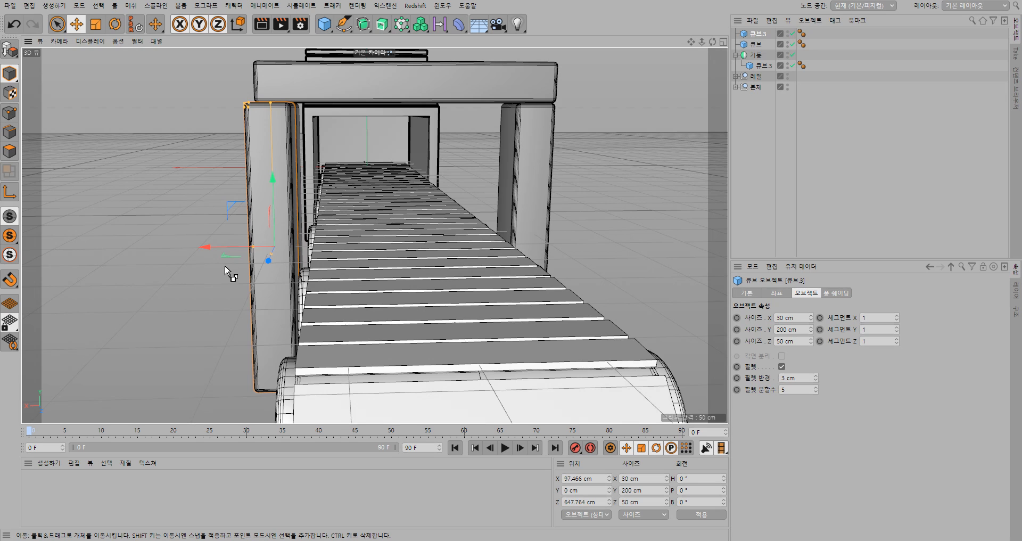
{"action": "key", "text": "ctrl+z"}
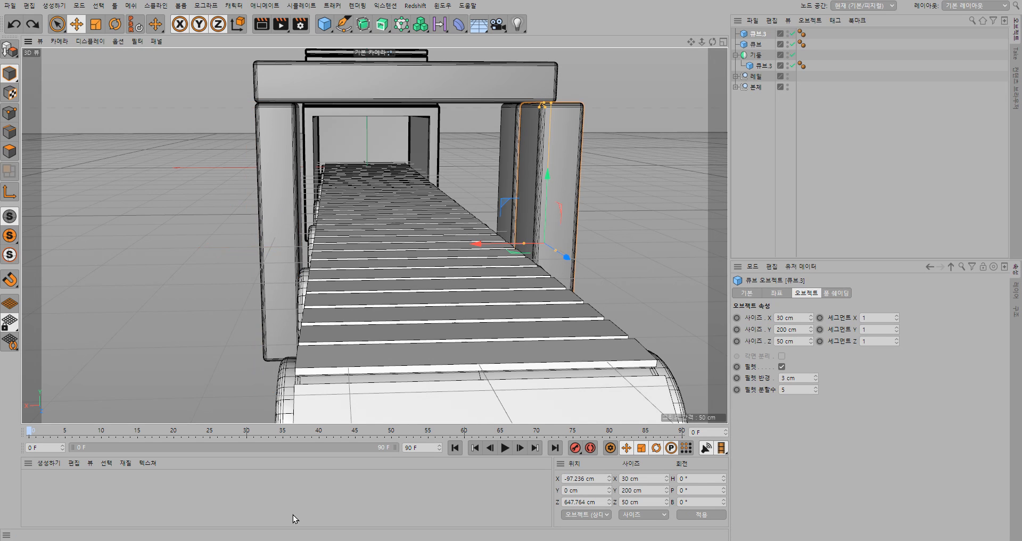
Switch to the reference picture to examine the small control post beside the belt, and return to the model
{"action": "left_click", "coordinate": [290, 540]}
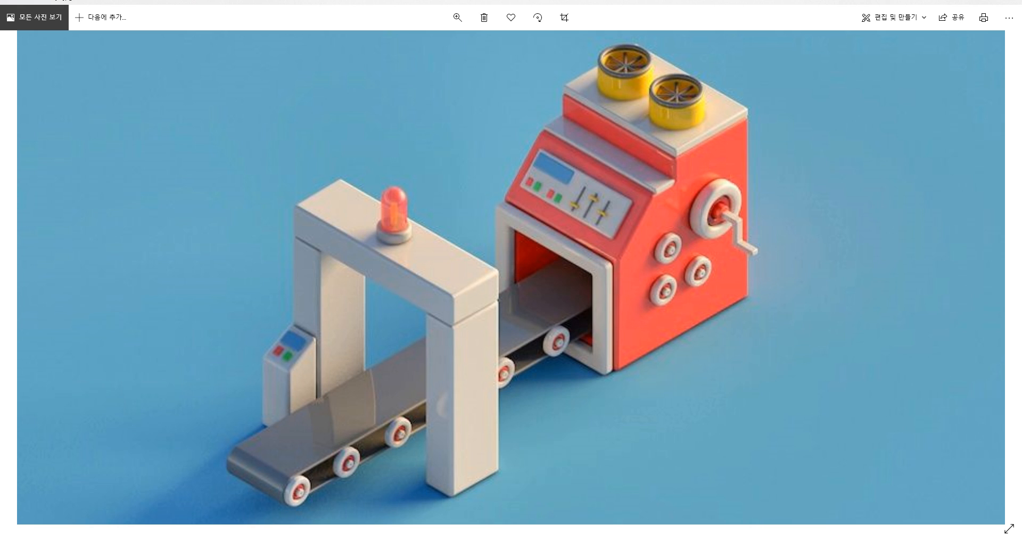
{"action": "mouse_move", "coordinate": [345, 539]}
{"action": "left_click", "coordinate": [344, 506]}
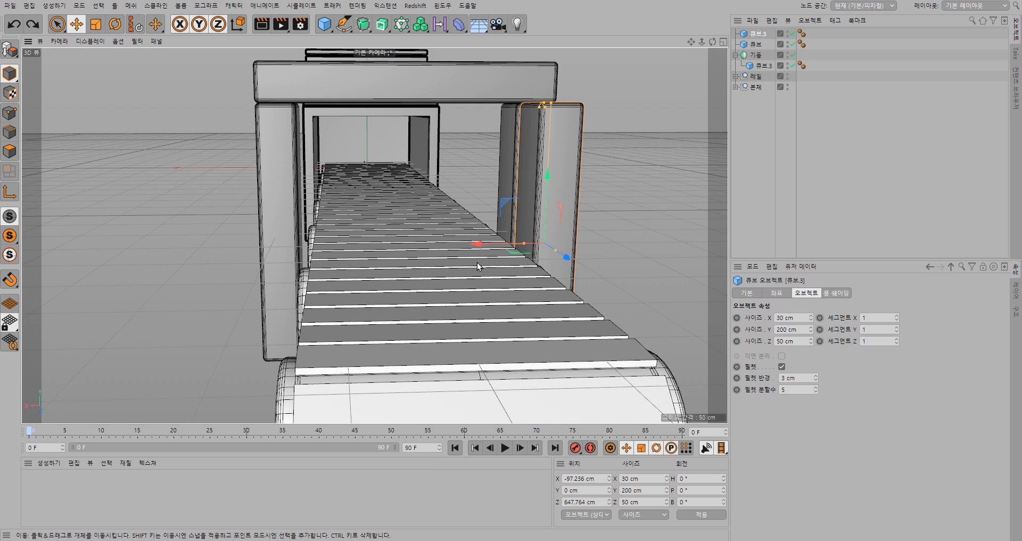
Move the duplicated post across the belt to about 92.3 cm in X and disable its fillet
{"action": "left_click_drag", "start_coordinate": [474, 329], "coordinate": [401, 336], "text": "alt"}
{"action": "left_click_drag", "start_coordinate": [486, 233], "coordinate": [305, 193]}
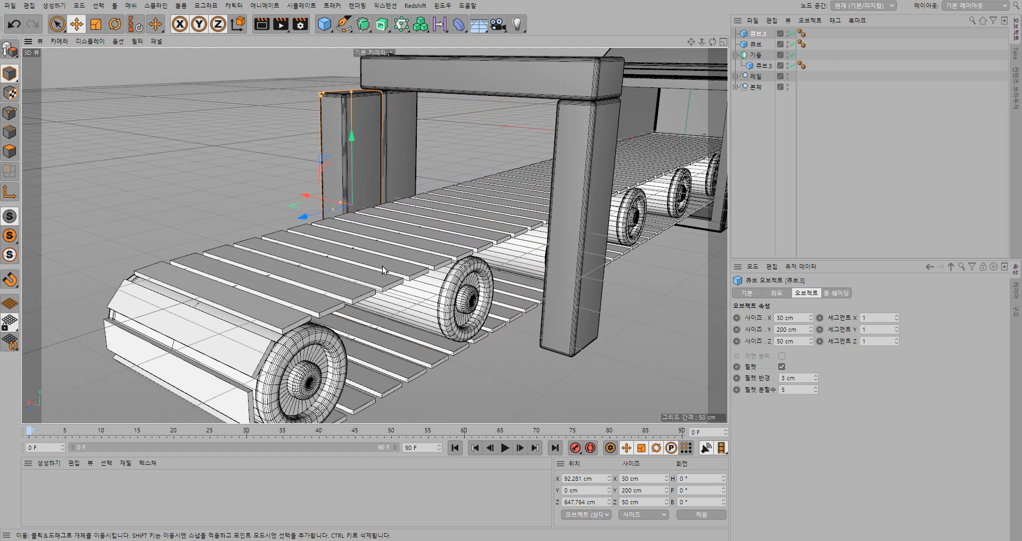
{"action": "left_click", "coordinate": [782, 367]}
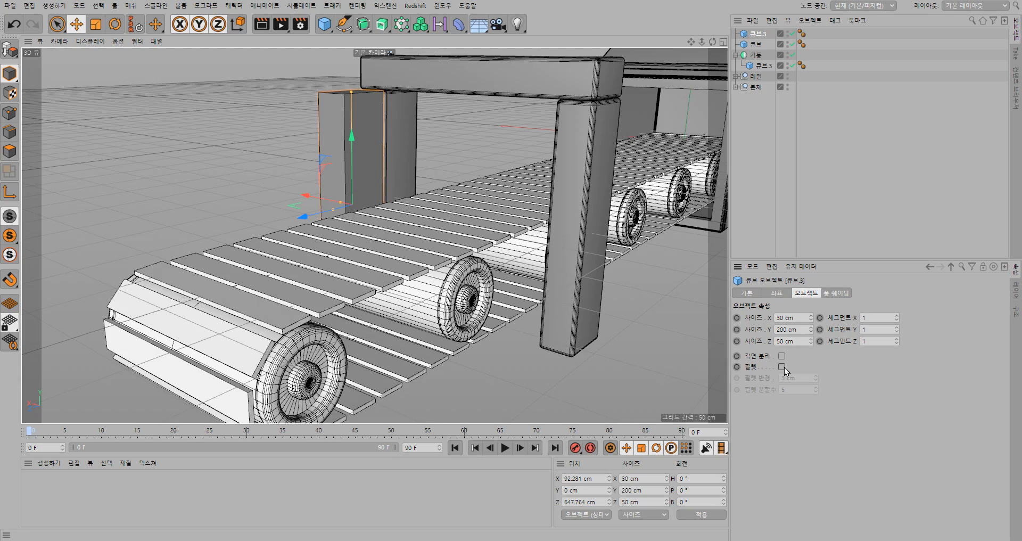
Move the duplicated post along Z to about 639.9 cm so it sits flush against the gate's post
{"action": "left_click_drag", "start_coordinate": [321, 252], "coordinate": [572, 255], "text": "alt"}
{"action": "left_click_drag", "start_coordinate": [421, 206], "coordinate": [410, 208]}
{"action": "left_click_drag", "start_coordinate": [393, 272], "coordinate": [410, 259], "text": "alt"}
{"action": "left_click_drag", "start_coordinate": [411, 209], "coordinate": [408, 206]}
{"action": "left_click_drag", "start_coordinate": [472, 280], "coordinate": [469, 279], "text": "alt"}
{"action": "scroll", "coordinate": [468, 280], "scroll_direction": "down", "scroll_amount": 3}
{"action": "left_click", "coordinate": [723, 42]}
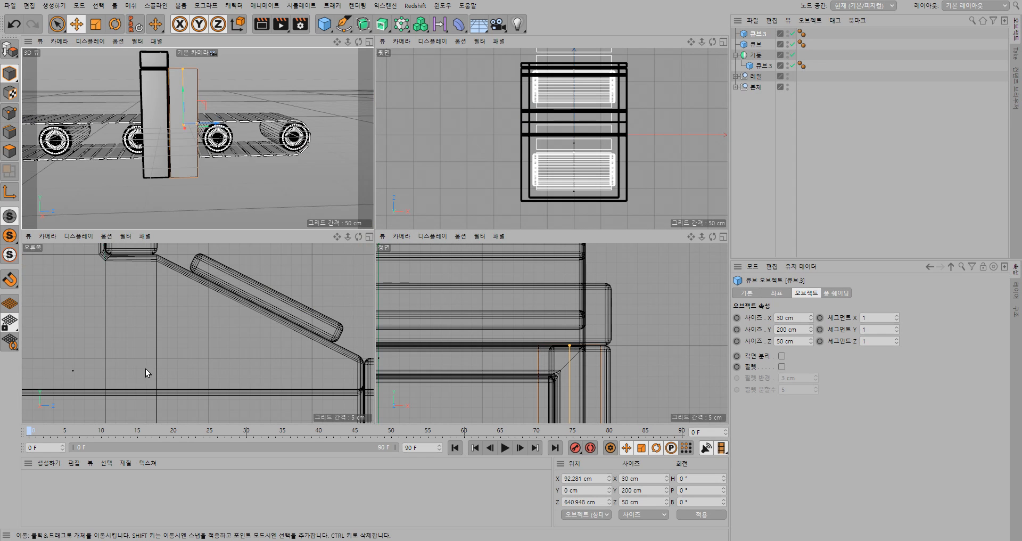
{"action": "middle_click_drag", "start_coordinate": [258, 378], "coordinate": [107, 325], "text": "alt"}
{"action": "middle_click_drag", "start_coordinate": [271, 339], "coordinate": [41, 338], "text": "alt"}
{"action": "middle_click_drag", "start_coordinate": [197, 333], "coordinate": [219, 311], "text": "alt"}
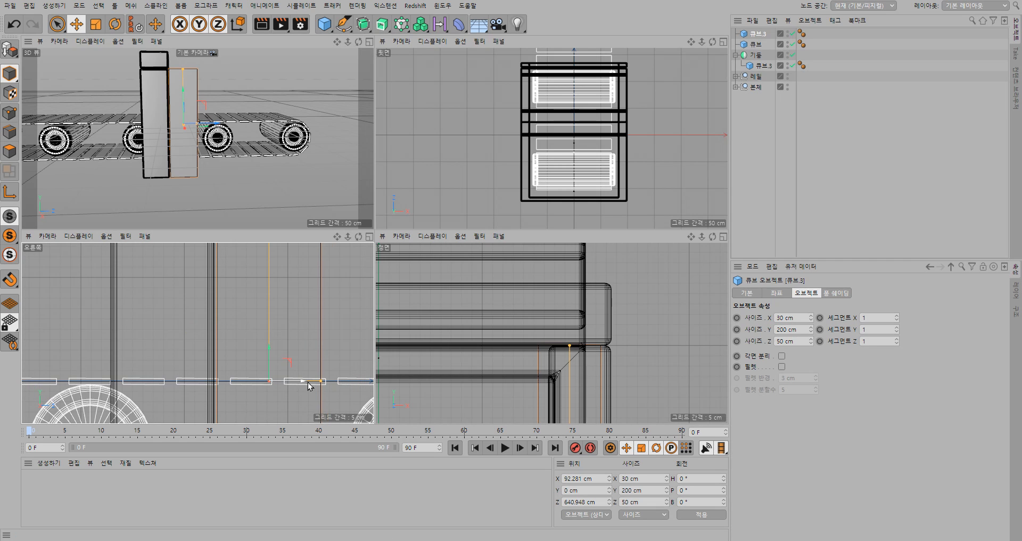
{"action": "left_click_drag", "start_coordinate": [305, 385], "coordinate": [302, 385]}
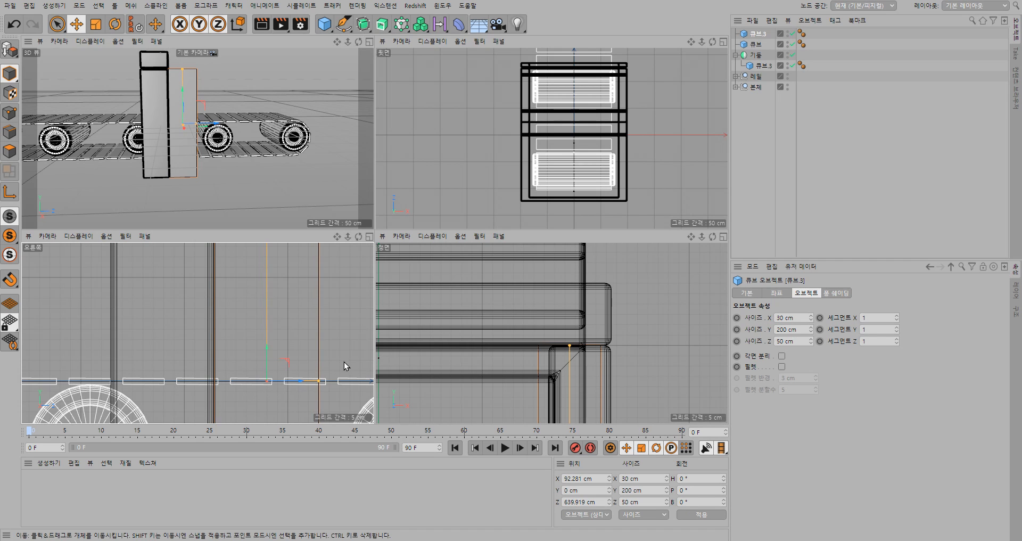
{"action": "scroll", "coordinate": [339, 320], "scroll_direction": "down", "scroll_amount": 10}
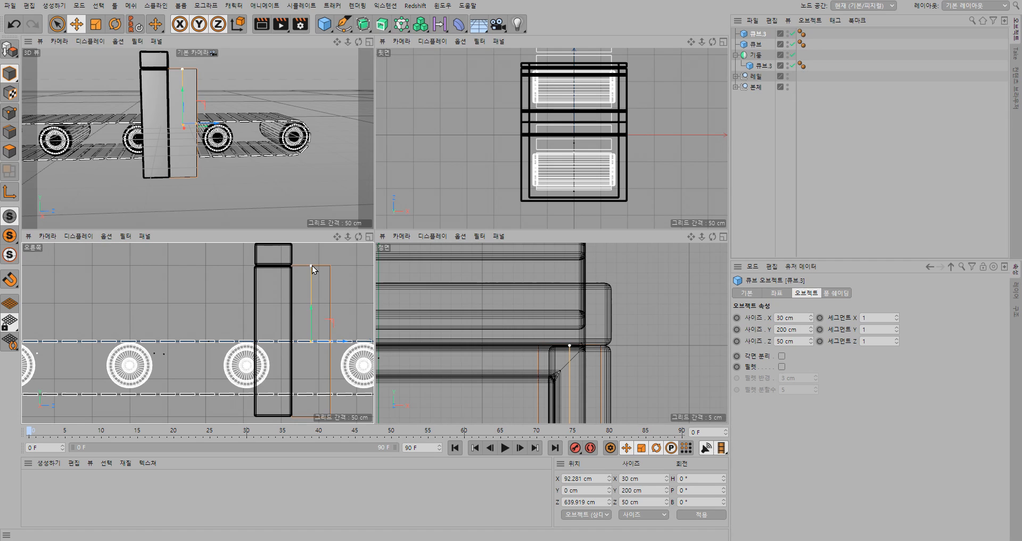
{"action": "left_click_drag", "start_coordinate": [311, 266], "coordinate": [314, 308]}
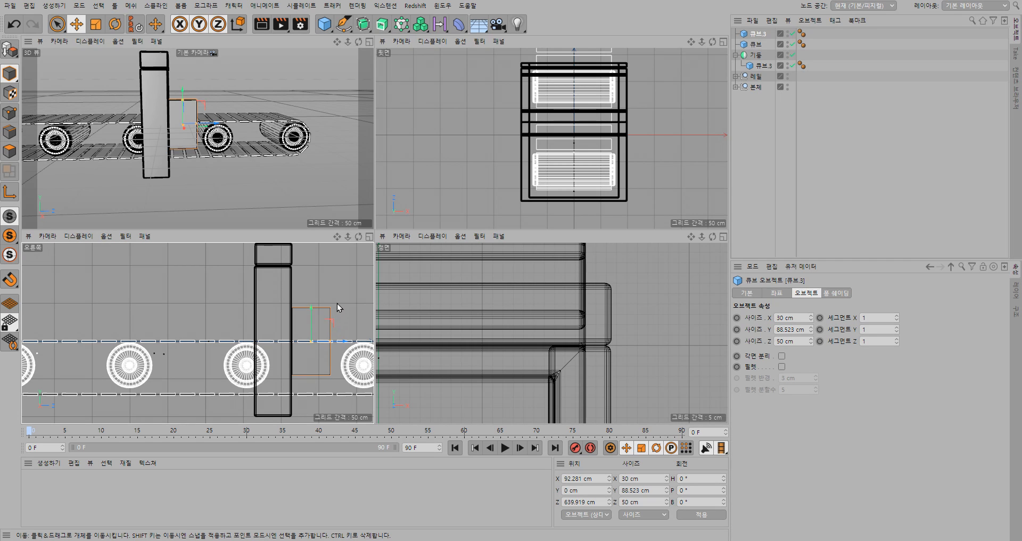
{"action": "key", "text": "ctrl+z"}
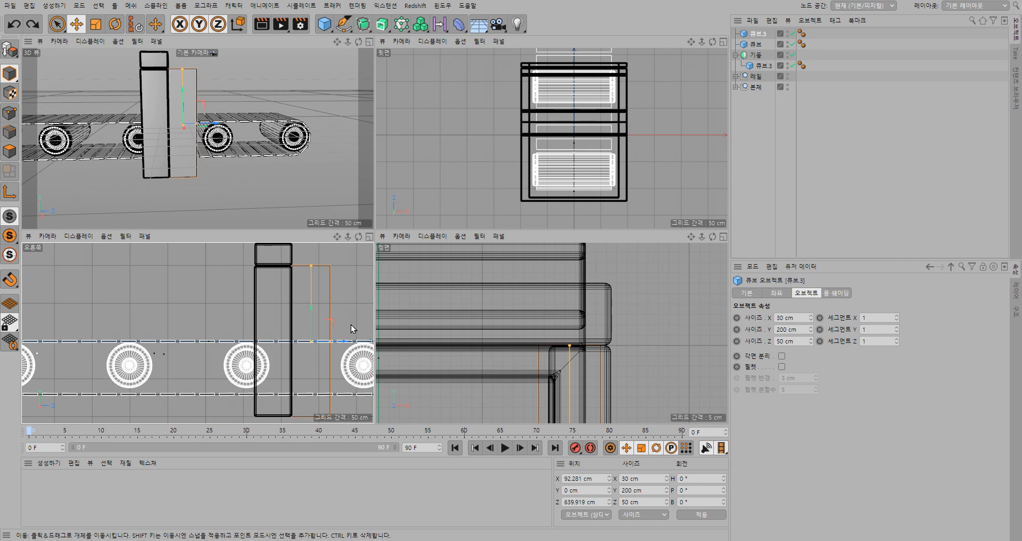
Align the duplicated post with the gate post's outer side, placing it at about 97.4 cm in X and 640.1 cm in Z
{"action": "left_click", "coordinate": [369, 41]}
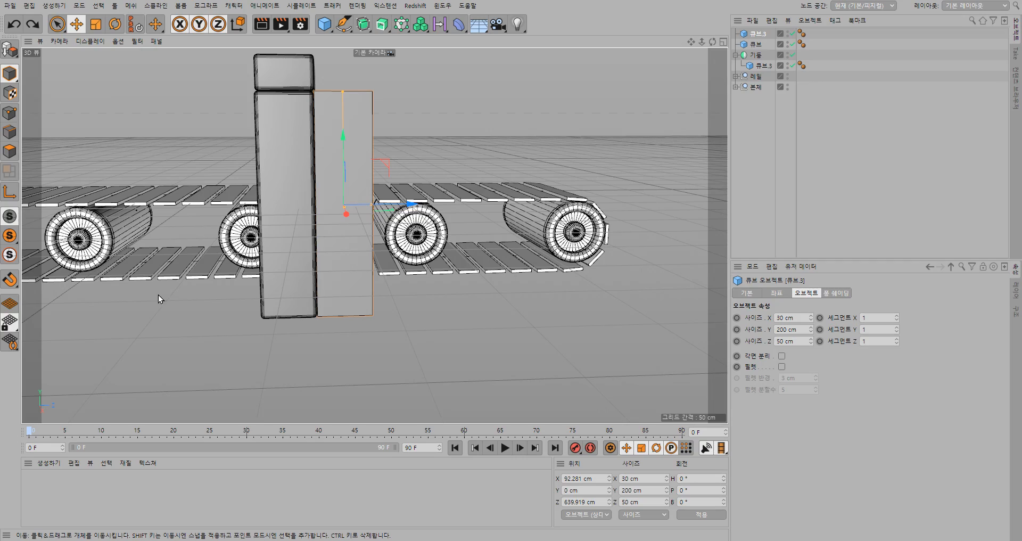
{"action": "left_click_drag", "start_coordinate": [414, 329], "coordinate": [298, 250], "text": "alt"}
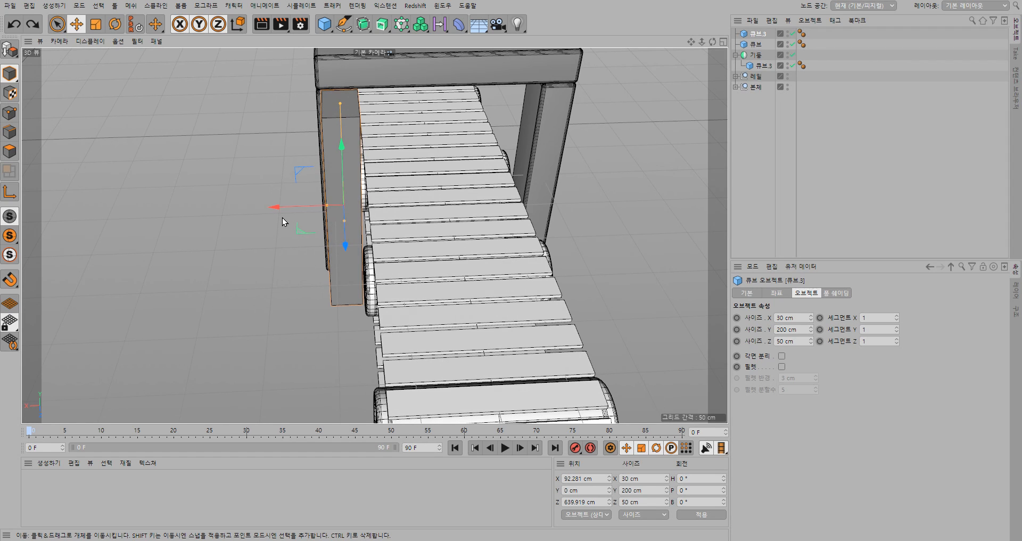
{"action": "left_click_drag", "start_coordinate": [277, 207], "coordinate": [273, 208]}
{"action": "left_click", "coordinate": [723, 41]}
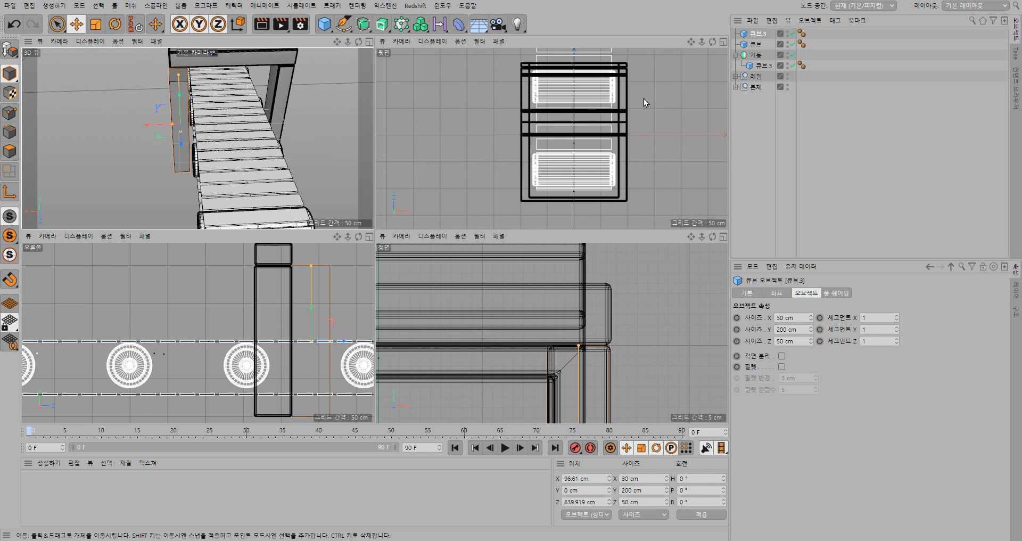
{"action": "middle_click_drag", "start_coordinate": [644, 96], "coordinate": [637, 197], "text": "alt"}
{"action": "middle_click_drag", "start_coordinate": [640, 96], "coordinate": [633, 197], "text": "alt"}
{"action": "middle_click_drag", "start_coordinate": [631, 122], "coordinate": [624, 205], "text": "alt"}
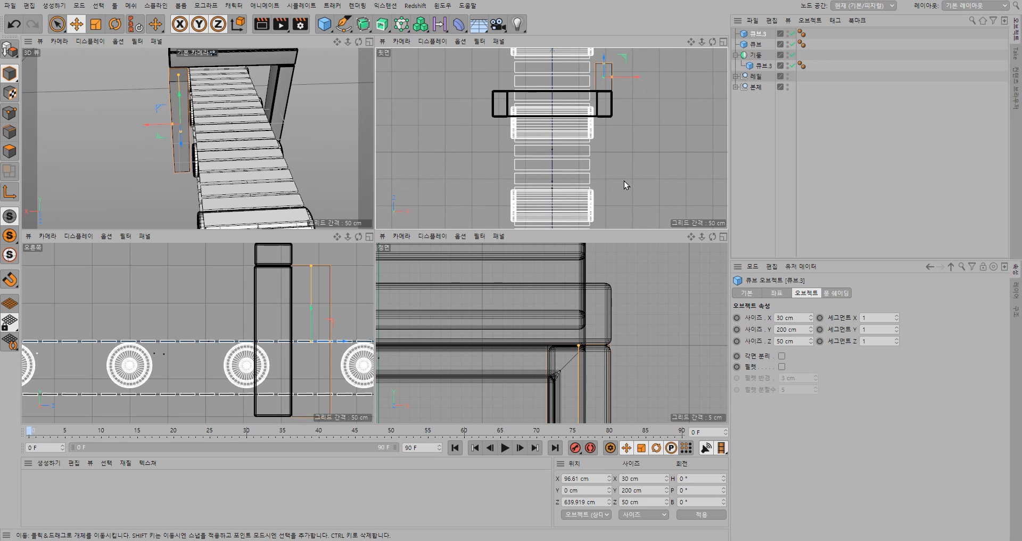
{"action": "middle_click_drag", "start_coordinate": [637, 104], "coordinate": [628, 138], "text": "alt"}
{"action": "scroll", "coordinate": [614, 123], "scroll_direction": "up", "scroll_amount": 6}
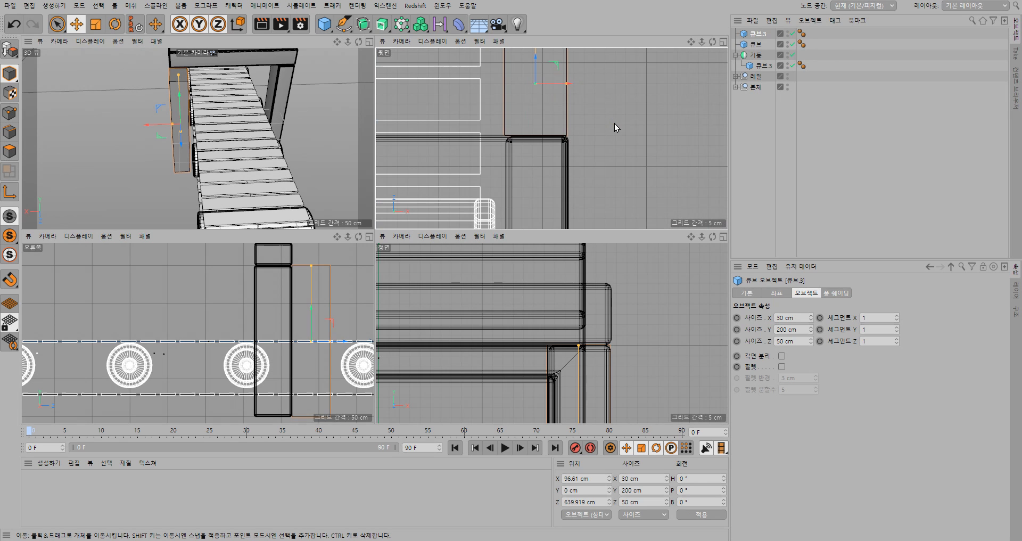
{"action": "scroll", "coordinate": [615, 123], "scroll_direction": "up", "scroll_amount": 2}
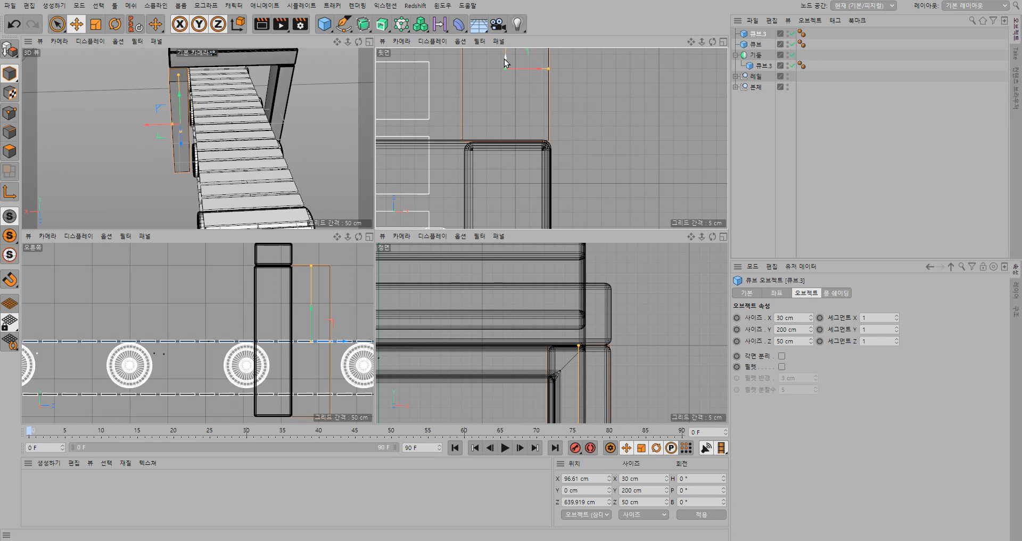
{"action": "mouse_move", "coordinate": [505, 62]}
{"action": "left_mouse_down"}
{"action": "mouse_move", "coordinate": [503, 96]}
{"action": "mouse_move", "coordinate": [530, 105]}
{"action": "mouse_move", "coordinate": [509, 84]}
{"action": "mouse_move", "coordinate": [509, 55]}
{"action": "left_mouse_up"}
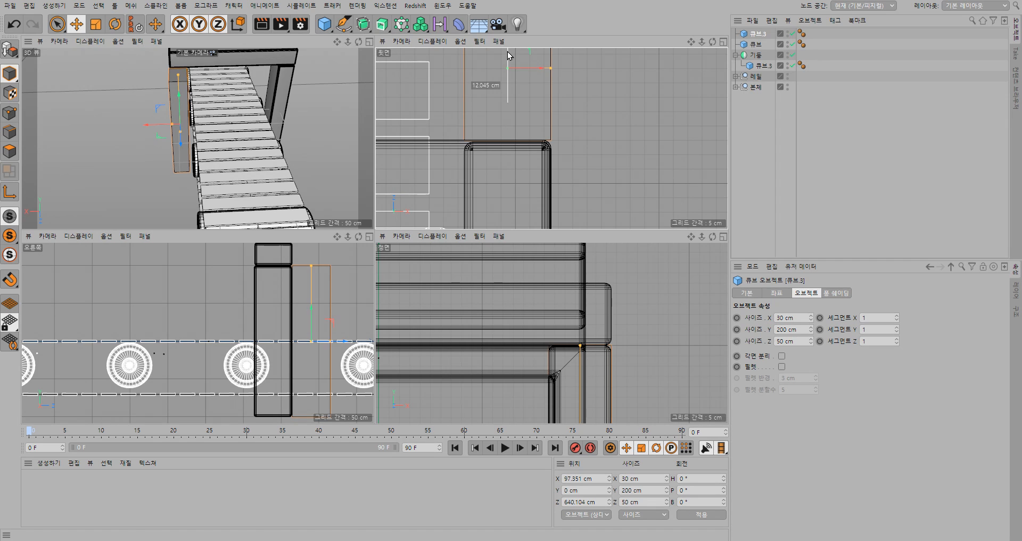
{"action": "left_click_drag", "start_coordinate": [508, 52], "coordinate": [508, 52]}
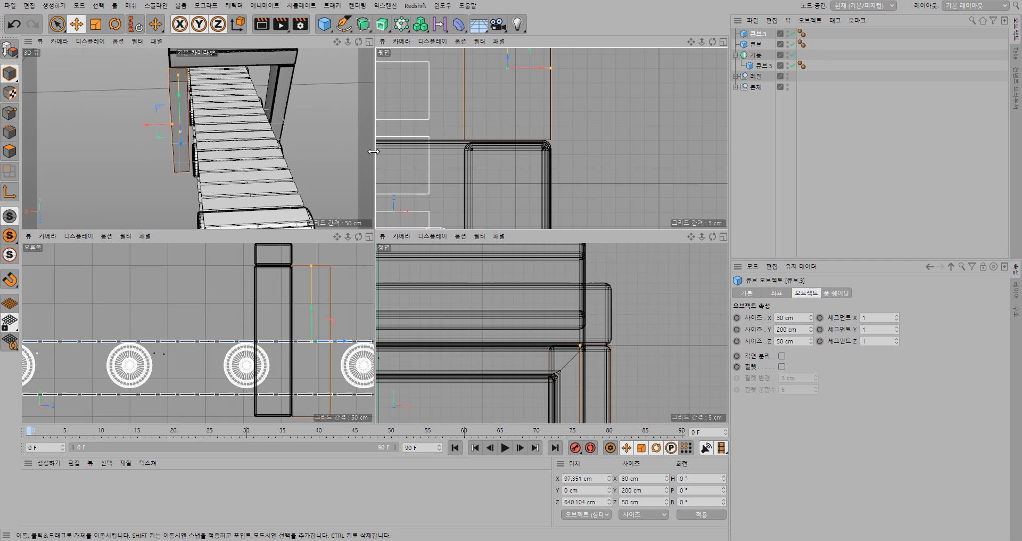
Make the duplicated post editable and lower its top polygon to about 35.3 cm in Y
{"action": "left_click", "coordinate": [369, 42]}
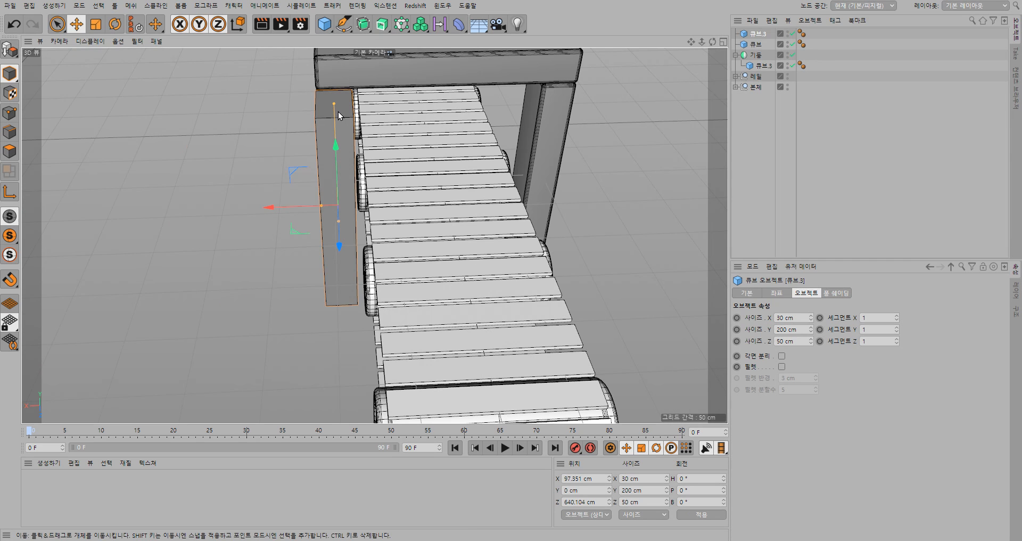
{"action": "left_click", "coordinate": [11, 51]}
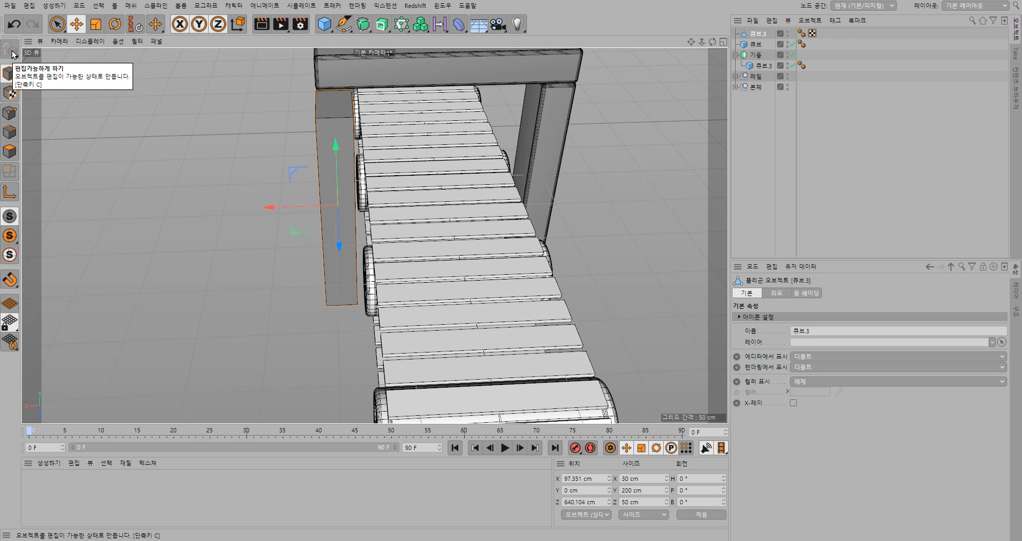
{"action": "left_click", "coordinate": [11, 151]}
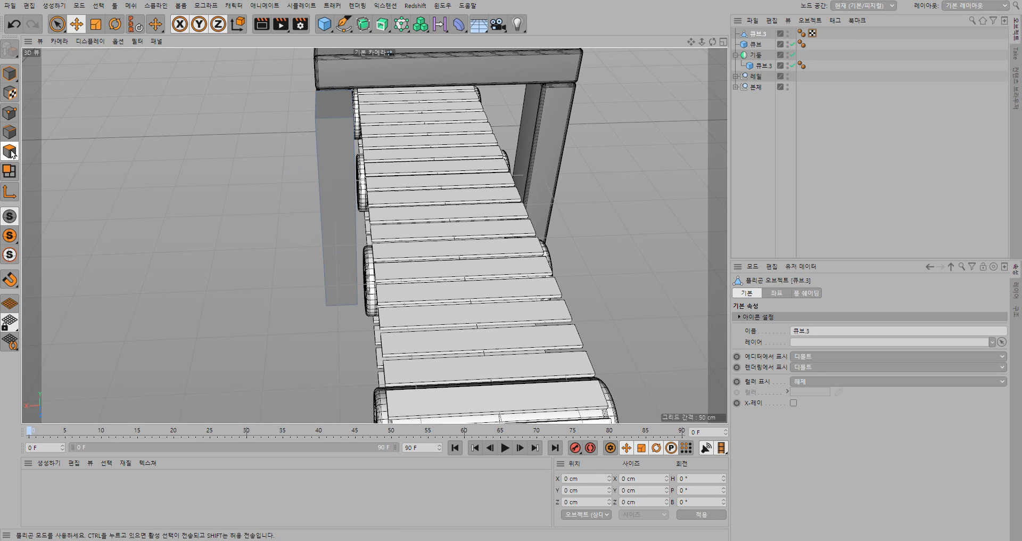
{"action": "left_click", "coordinate": [332, 106]}
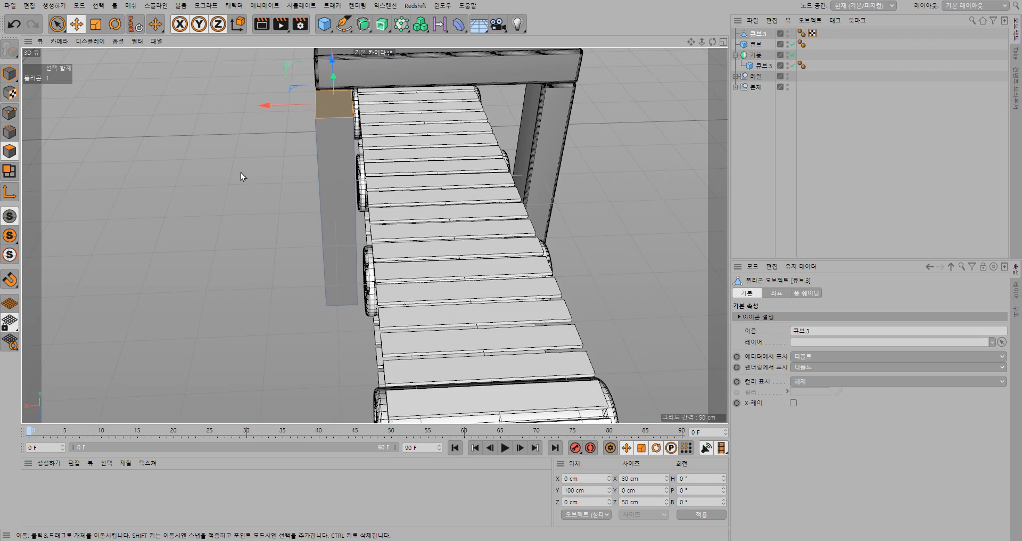
{"action": "left_click_drag", "start_coordinate": [244, 178], "coordinate": [318, 155], "text": "alt"}
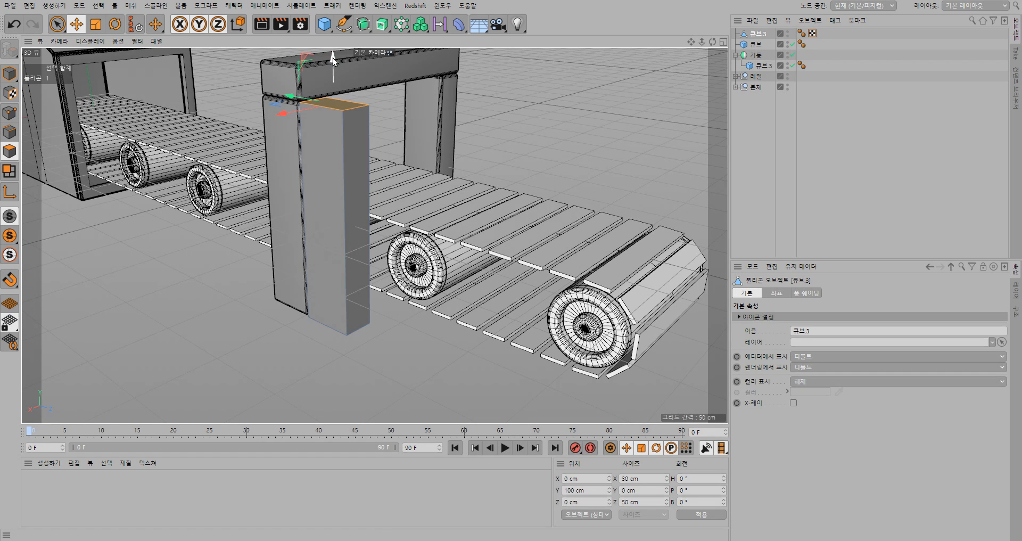
{"action": "left_click_drag", "start_coordinate": [333, 58], "coordinate": [334, 113]}
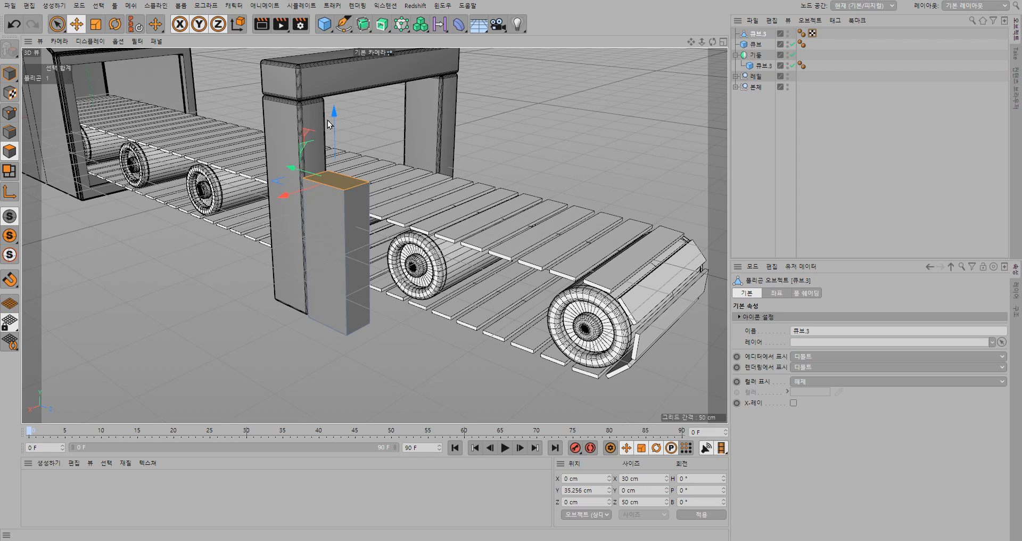
Slope the post's top by lowering its front upper edge along the world Y axis to about 2.2 cm, and restore object coordinates
{"action": "left_click", "coordinate": [10, 132]}
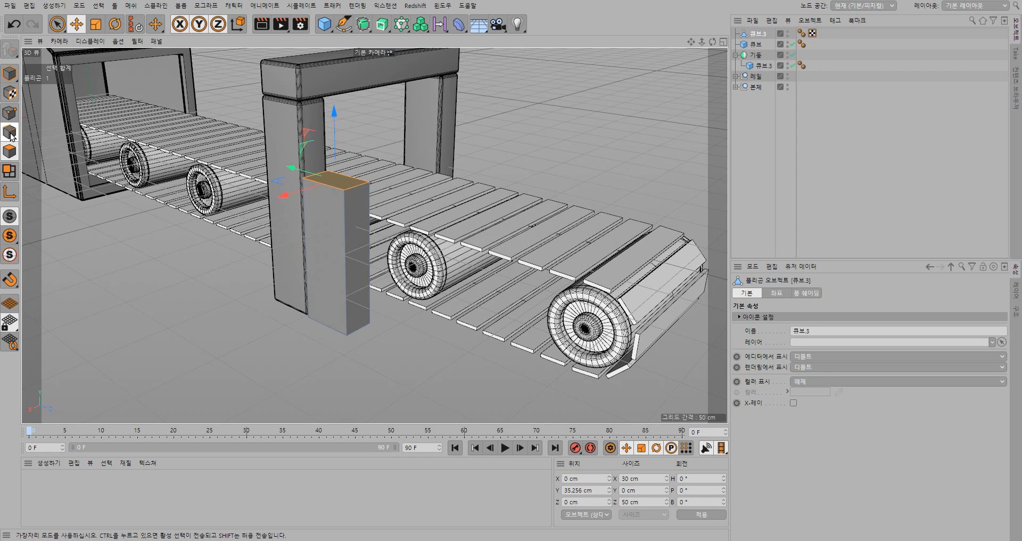
{"action": "left_click", "coordinate": [354, 186]}
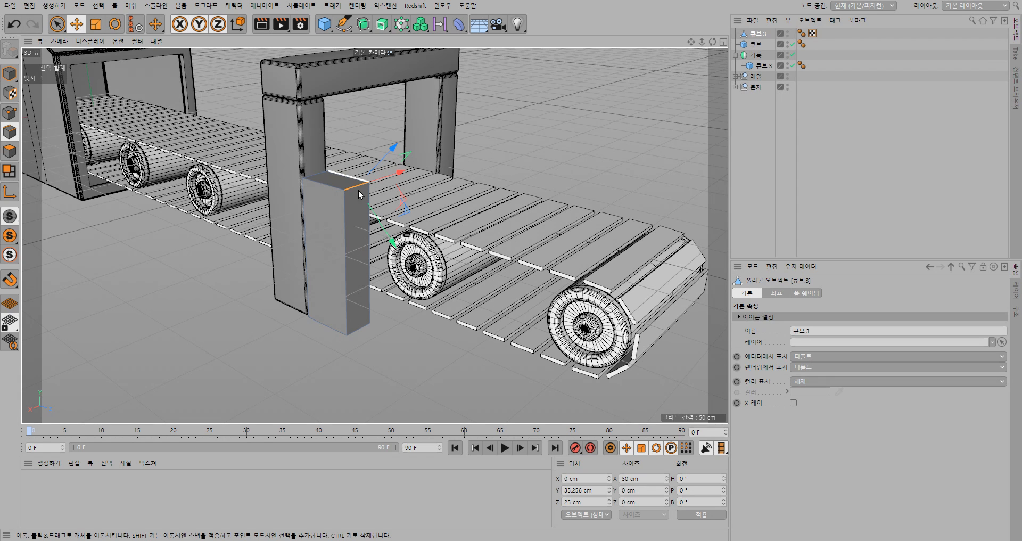
{"action": "left_click", "coordinate": [238, 24]}
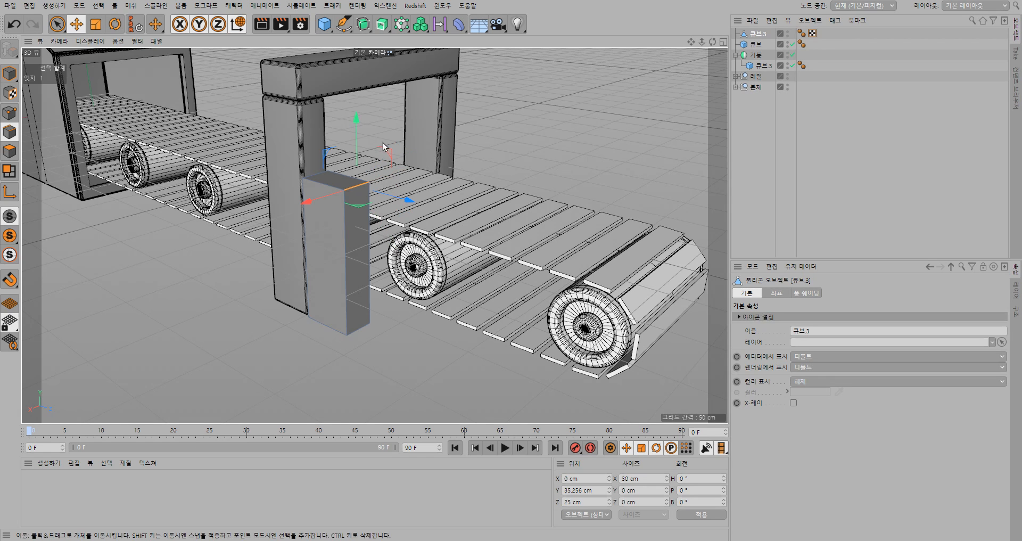
{"action": "left_click_drag", "start_coordinate": [357, 120], "coordinate": [351, 158]}
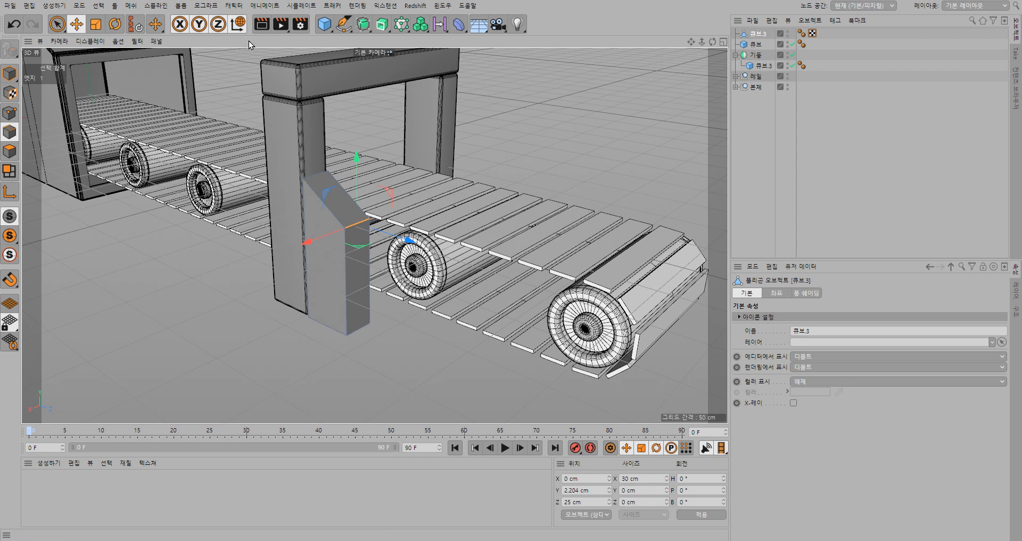
{"action": "left_click", "coordinate": [238, 25]}
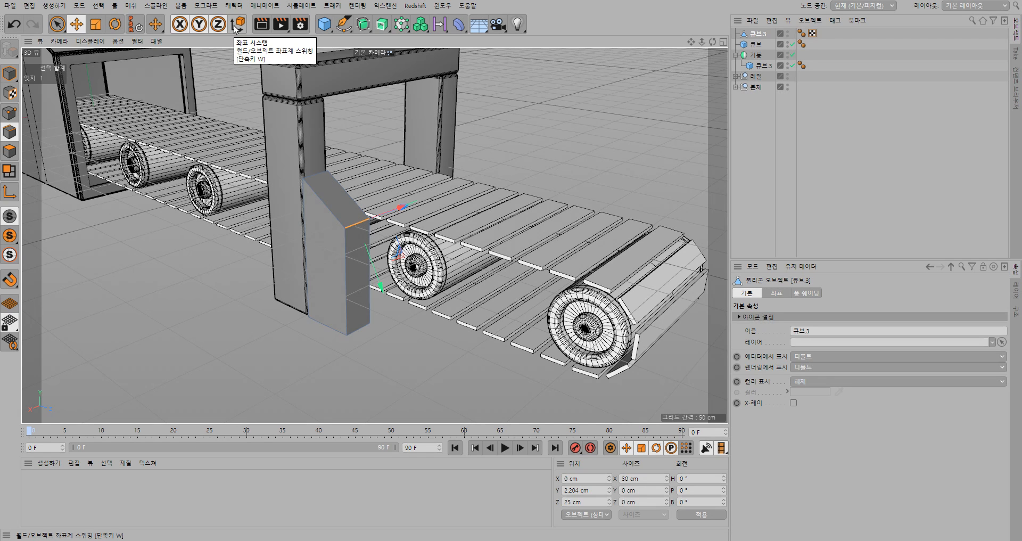
{"action": "key", "text": "w"}
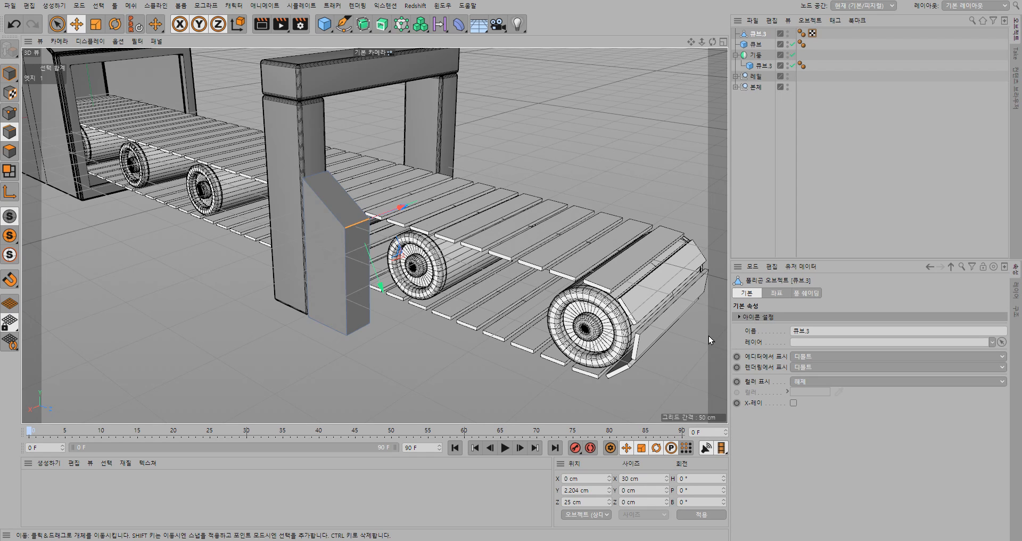
{"action": "left_click", "coordinate": [778, 294]}
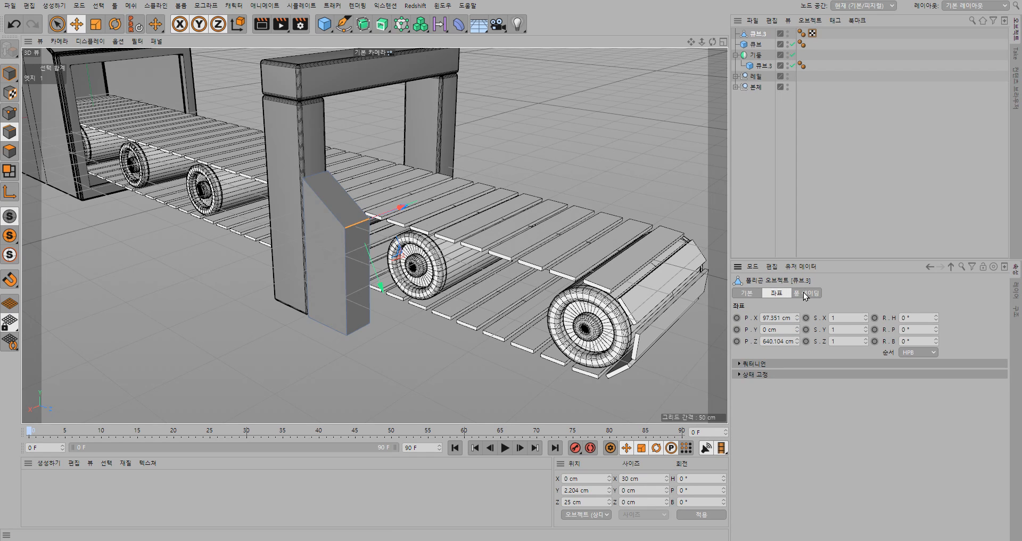
{"action": "left_click", "coordinate": [803, 292]}
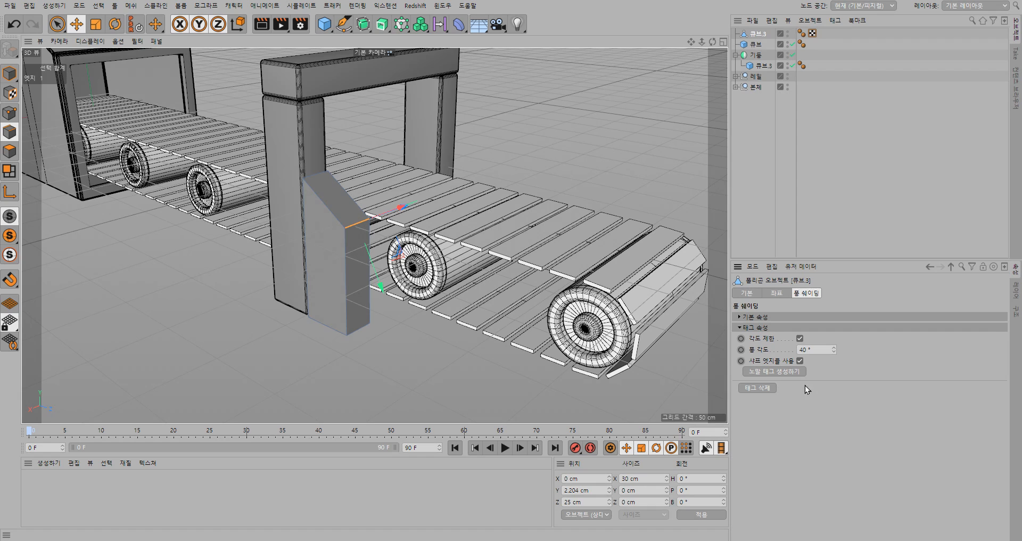
{"action": "left_click", "coordinate": [777, 294]}
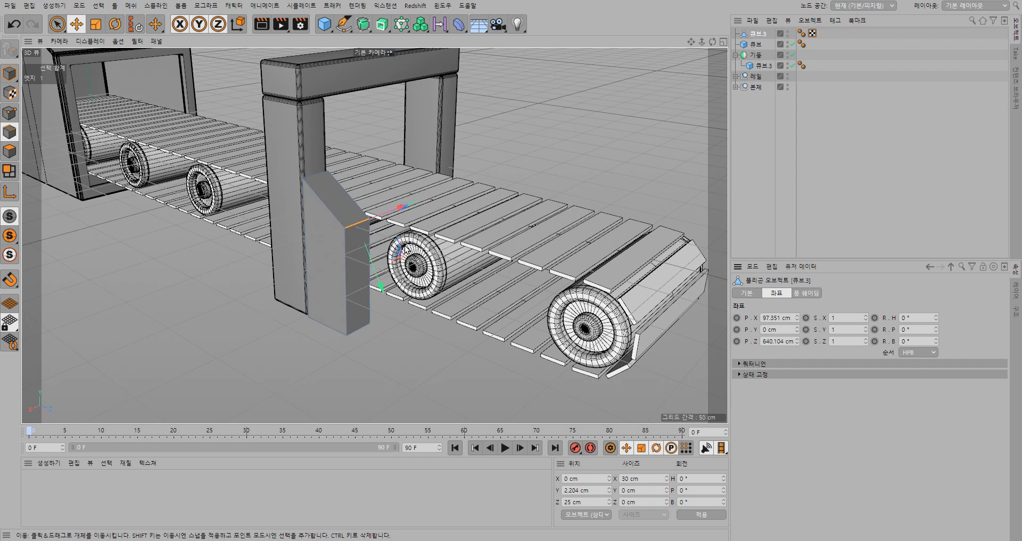
Return to model mode and add a Bevel deformer as a child of the sloped post
{"action": "left_click", "coordinate": [460, 27]}
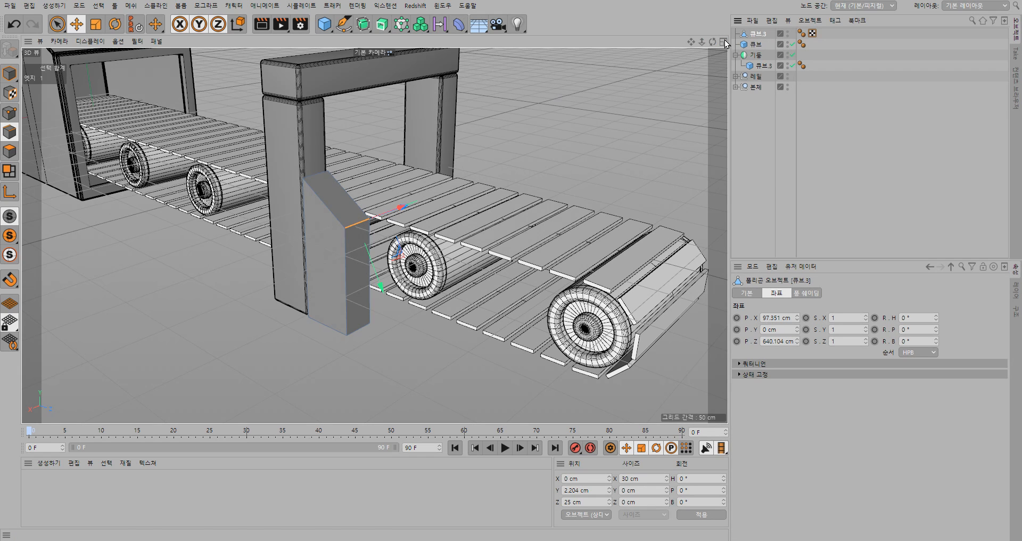
{"action": "left_click", "coordinate": [16, 74]}
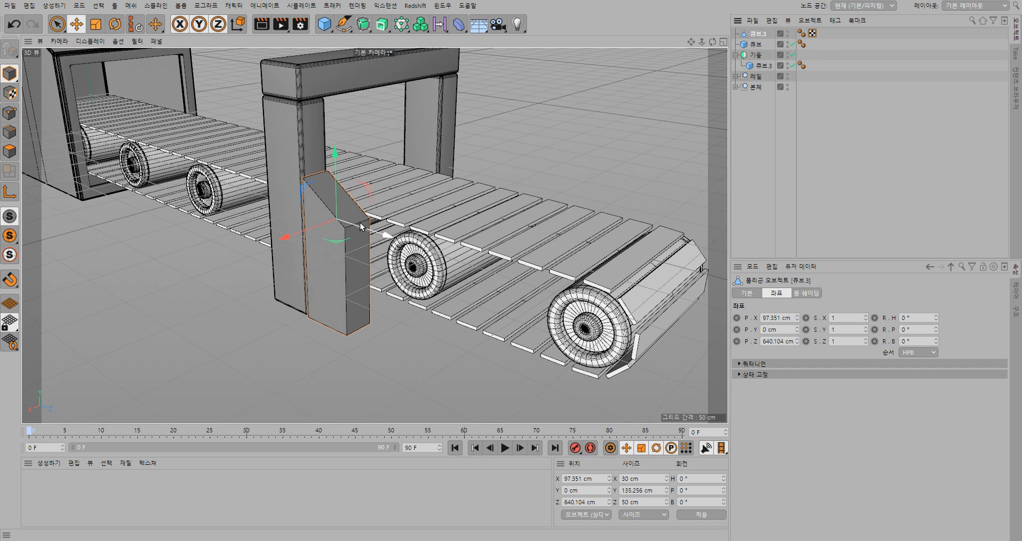
{"action": "left_click", "coordinate": [460, 26]}
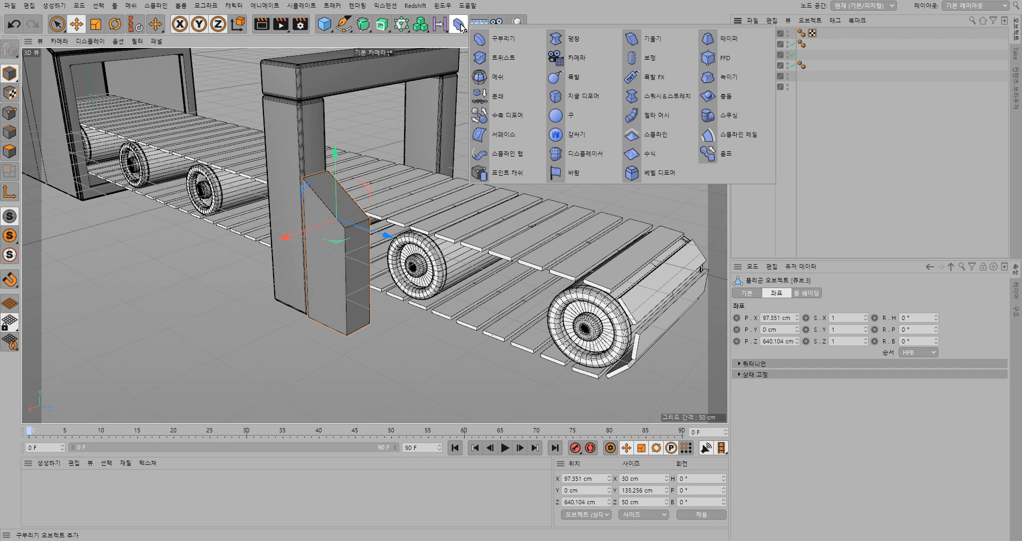
{"action": "left_click", "coordinate": [652, 173]}
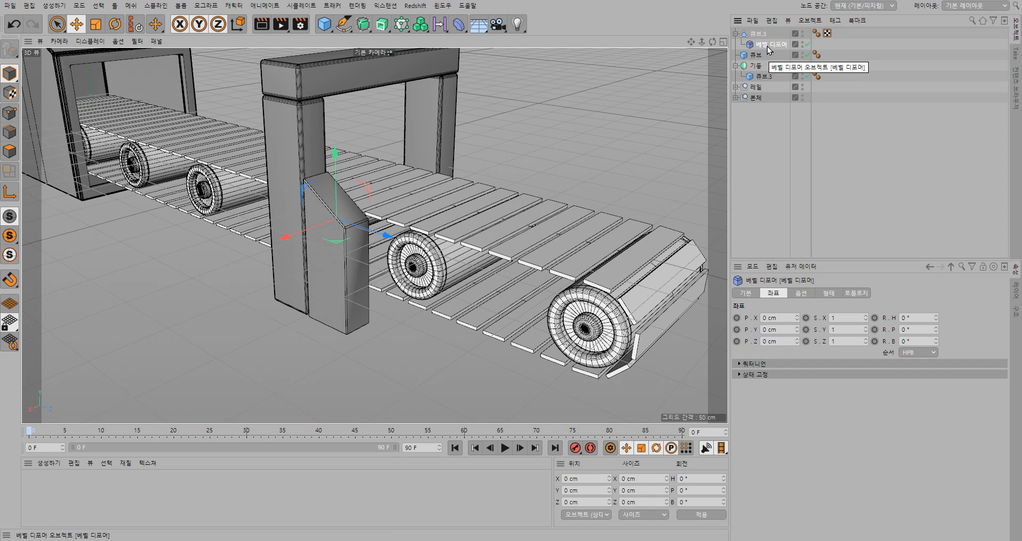
Set the Bevel deformer's offset to 3 cm and its subdivision to 5
{"action": "left_click", "coordinate": [833, 294]}
{"action": "left_click", "coordinate": [808, 294]}
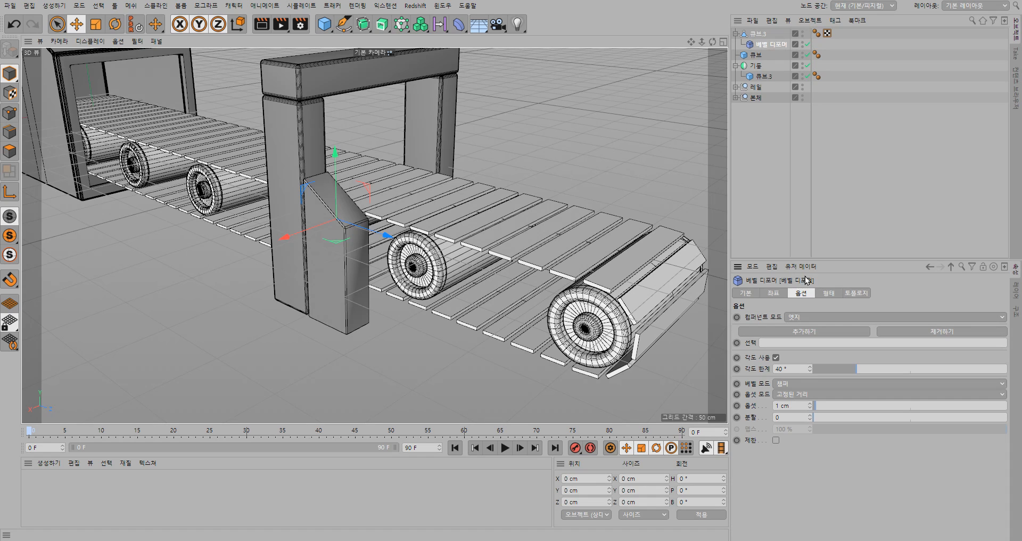
{"action": "left_click", "coordinate": [811, 403]}
{"action": "left_click", "coordinate": [810, 403]}
{"action": "left_click_drag", "start_coordinate": [814, 417], "coordinate": [858, 414]}
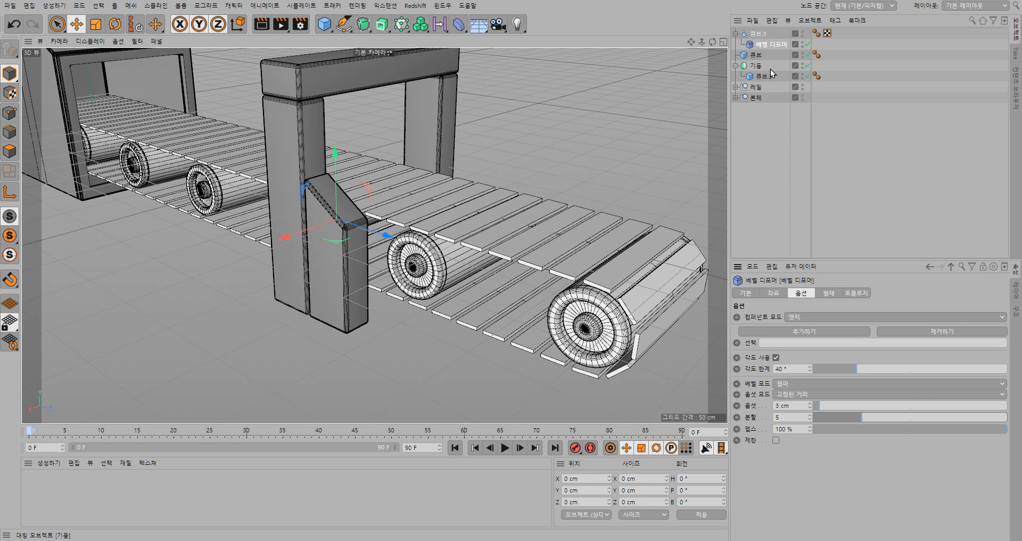
Bake the beveled sloped post into a polygon object with Current State to Object, and delete the original post with its deformer
{"action": "left_click", "coordinate": [758, 35]}
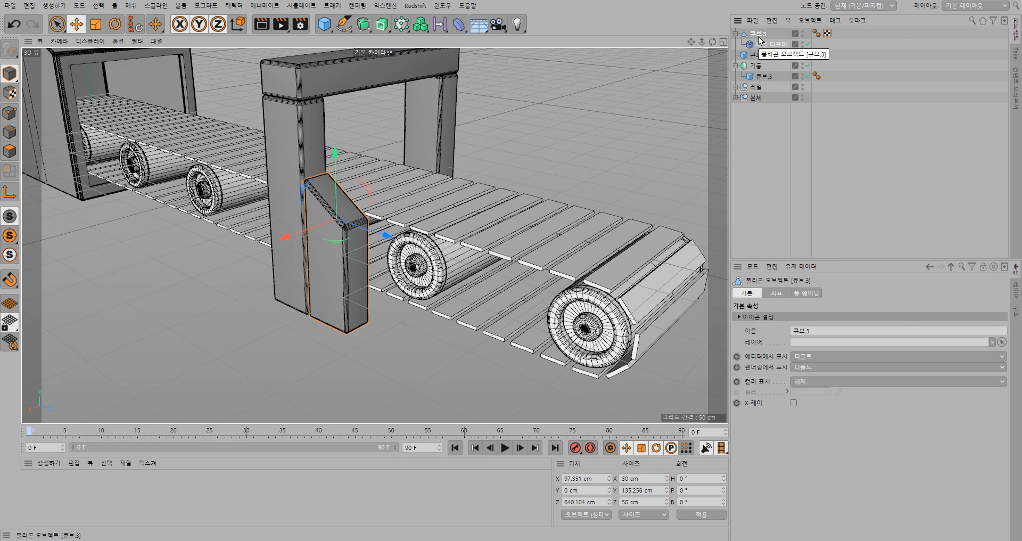
{"action": "right_click", "coordinate": [759, 34]}
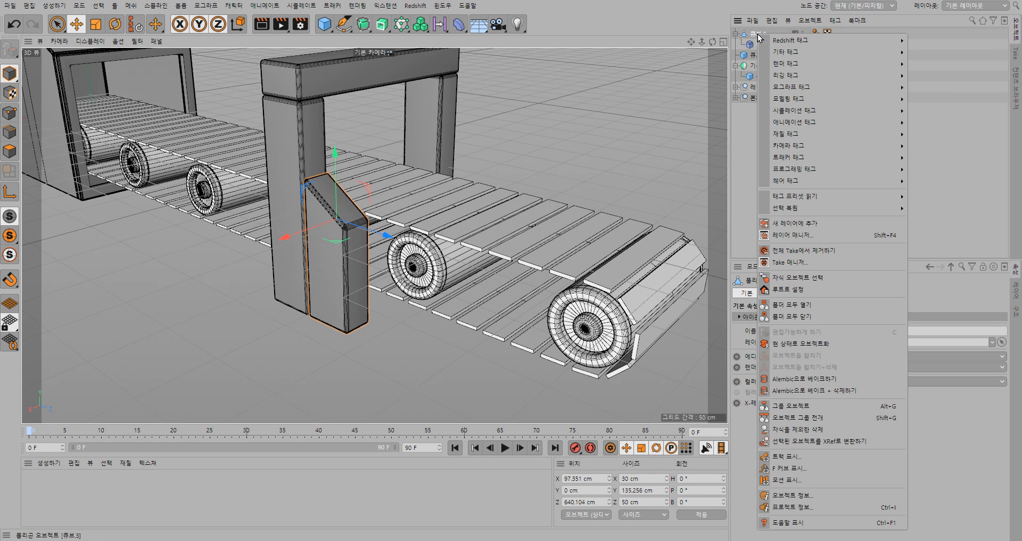
{"action": "left_click", "coordinate": [835, 344]}
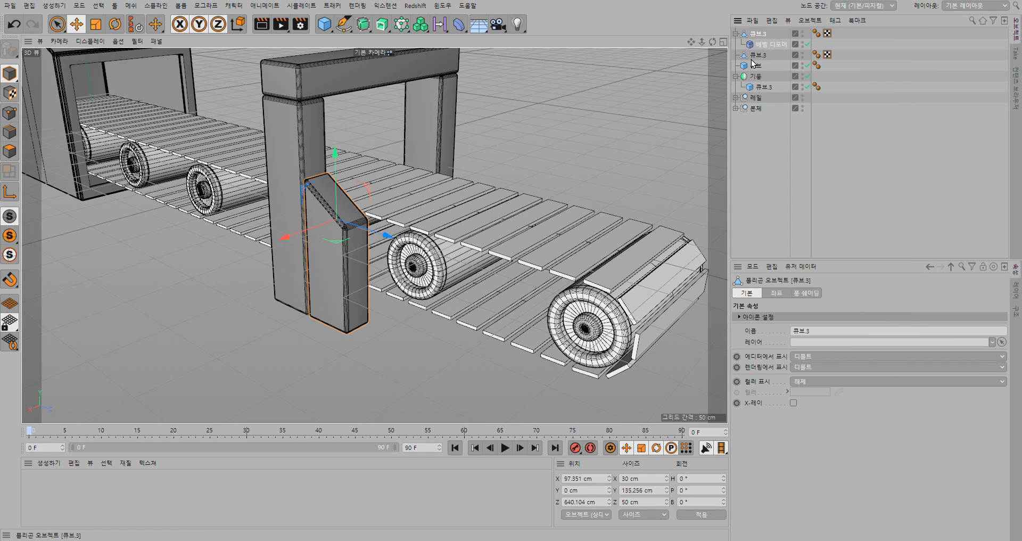
{"action": "key", "text": "Delete"}
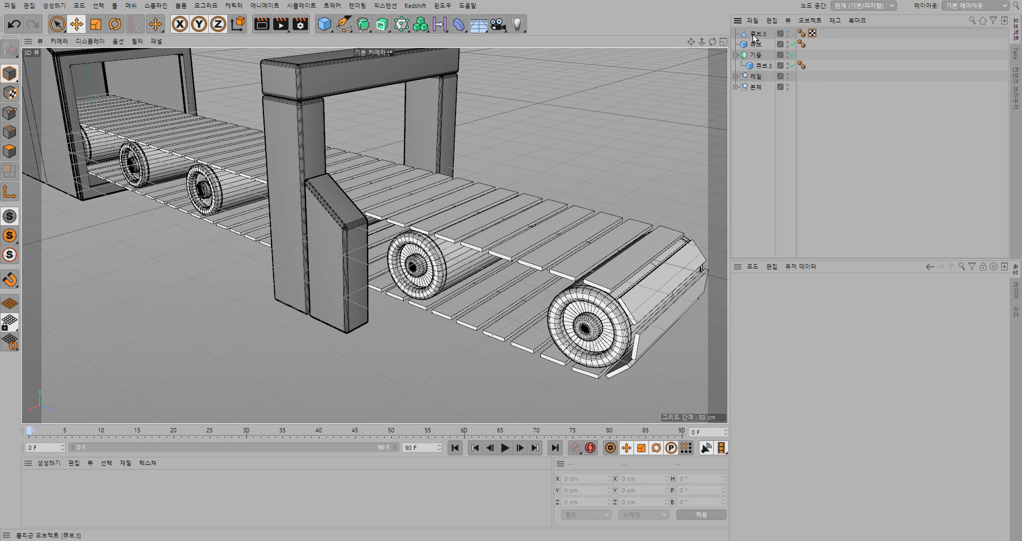
Group the baked post, the gate's crossbeam and the mirrored pillars under one null named 검색대
{"action": "left_click", "coordinate": [752, 34]}
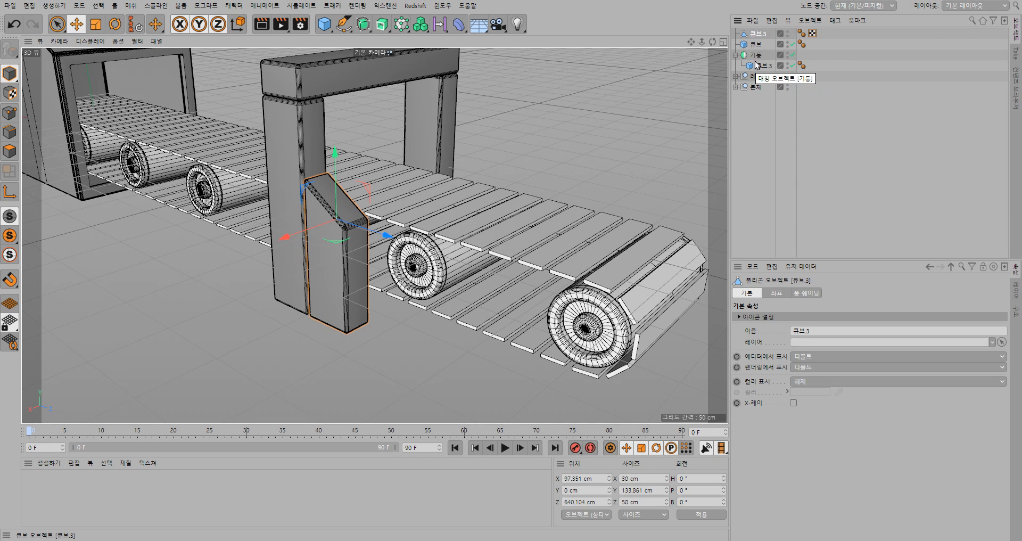
{"action": "left_click", "coordinate": [756, 56]}
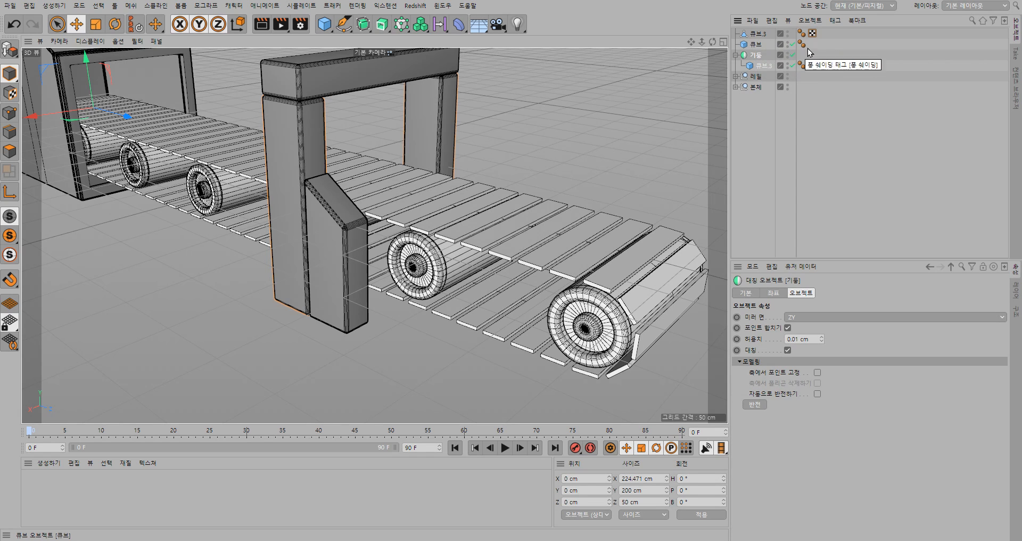
{"action": "left_click_drag", "start_coordinate": [822, 65], "coordinate": [727, 28]}
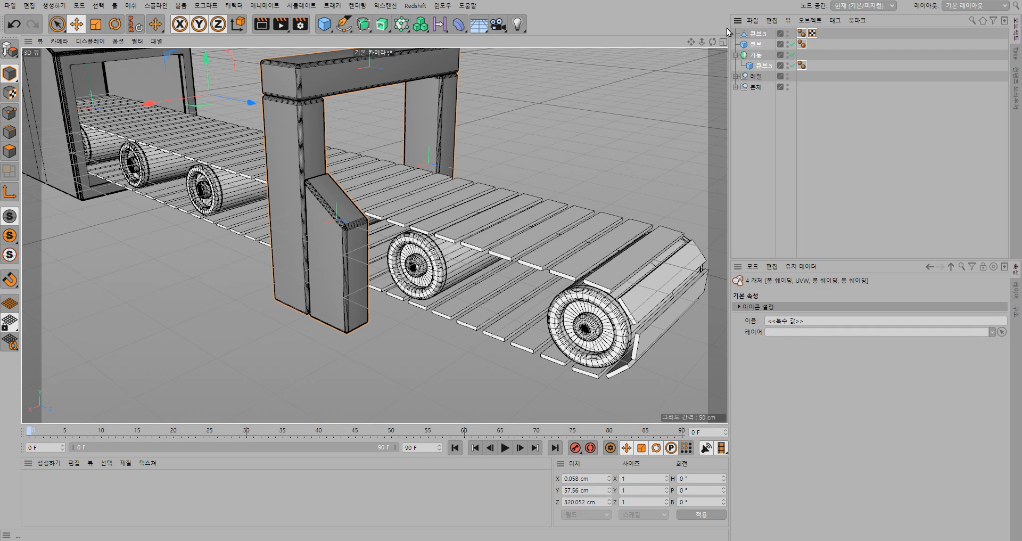
{"action": "key", "text": "alt+g"}
{"action": "double_click", "coordinate": [755, 33]}
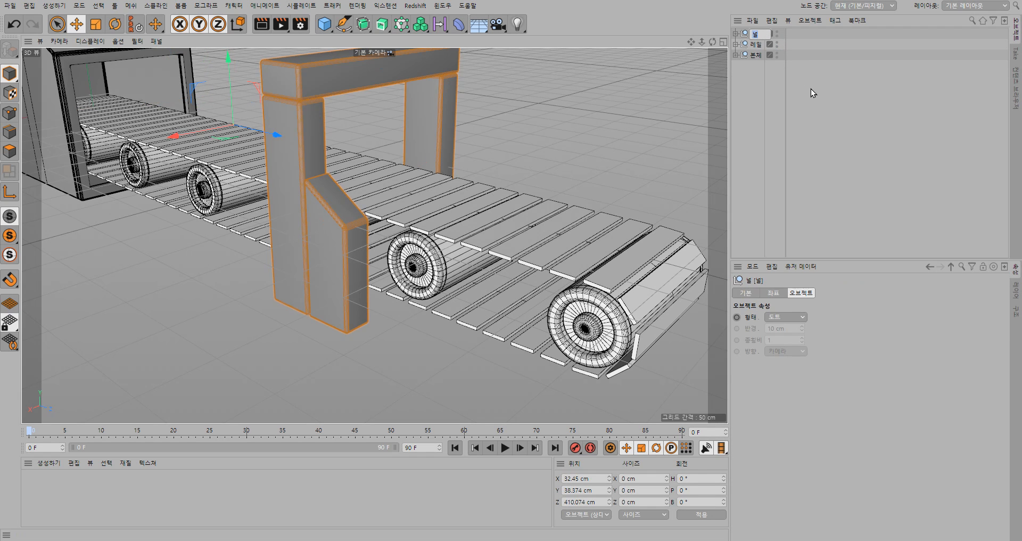
{"action": "type", "text": "검색대"}
{"action": "key", "text": "Return"}
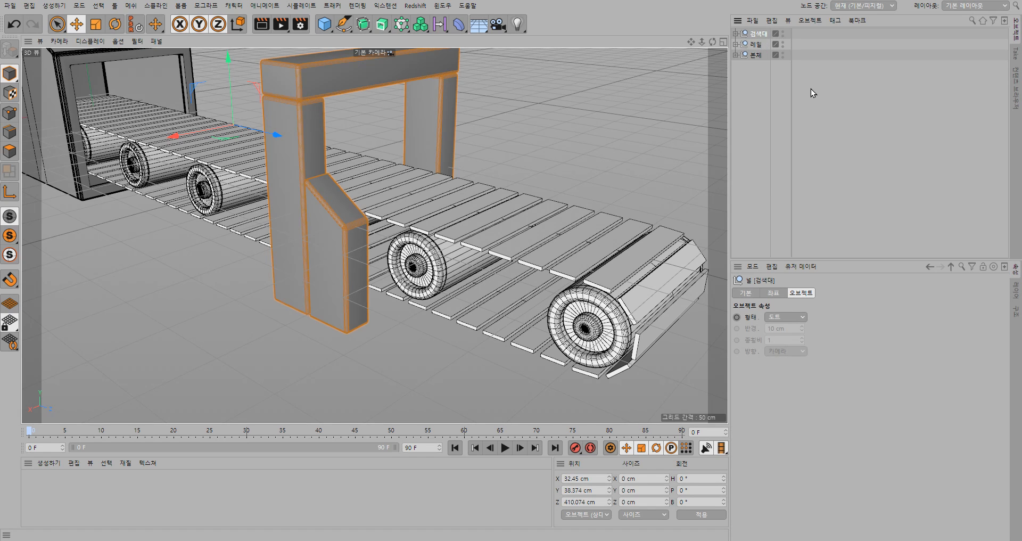
{"action": "left_click", "coordinate": [821, 122]}
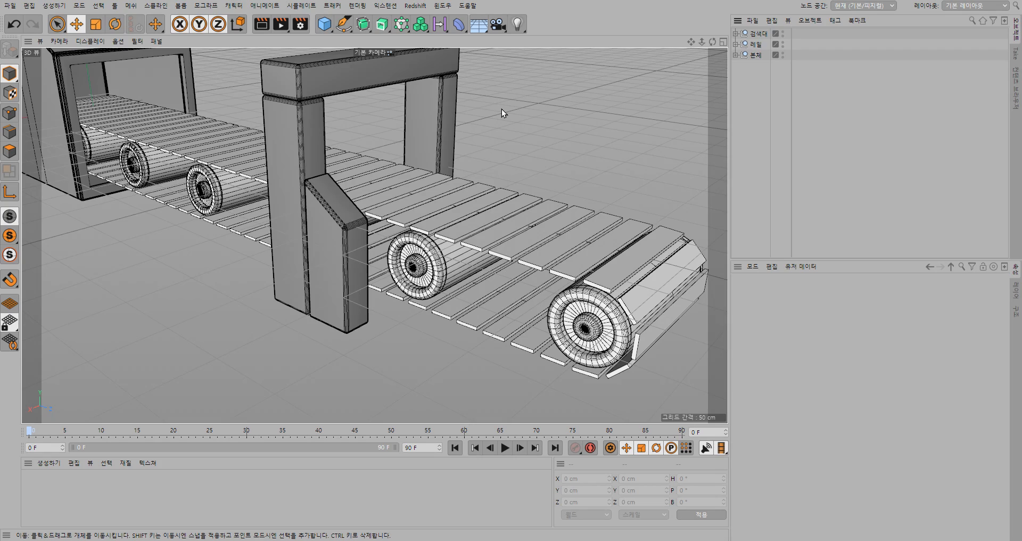
{"action": "left_click_drag", "start_coordinate": [502, 108], "coordinate": [525, 167], "text": "alt"}
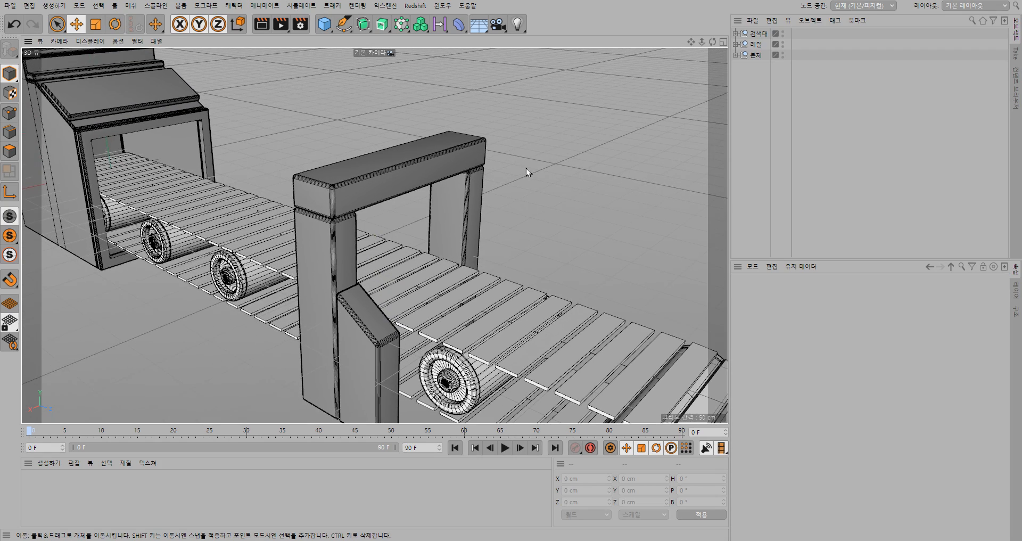